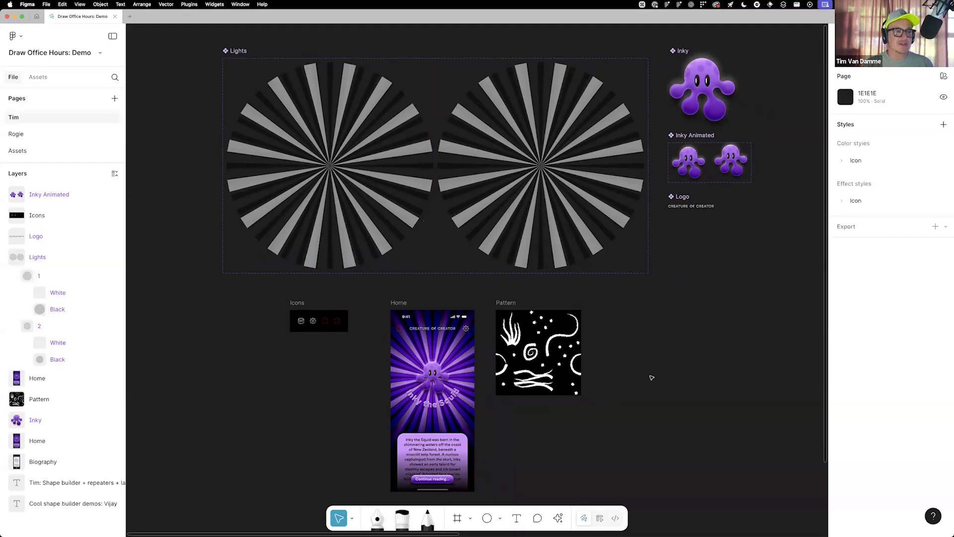
Select the empty 40 × 40 Wave frame, the third placeholder in the Icons frame
left_click_drag(367, 403, 471, 349)
scroll(470, 349, "up", 5)
left_click_drag(413, 297, 238, 227)
left_click_drag(373, 286, 426, 280)
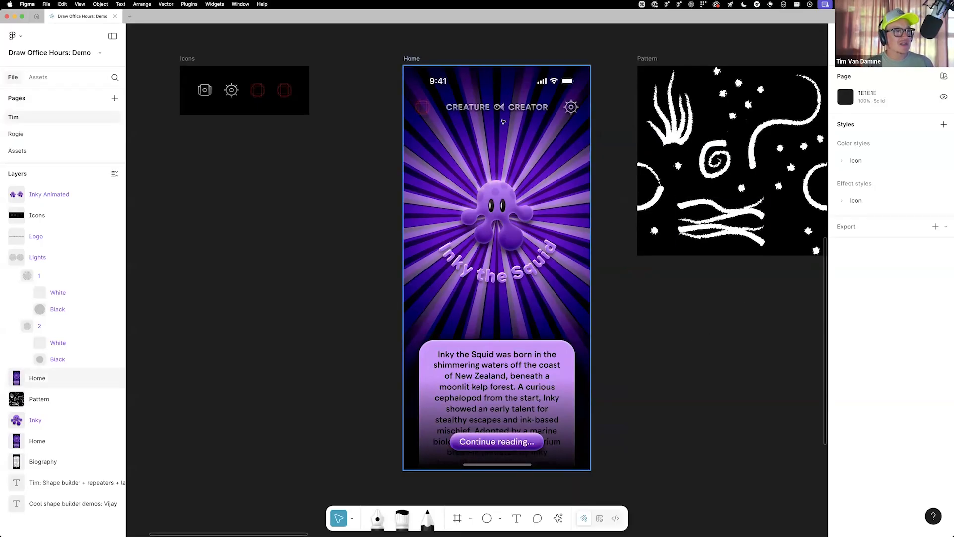
scroll(383, 149, "left", 5)
scroll(472, 130, "up", 5)
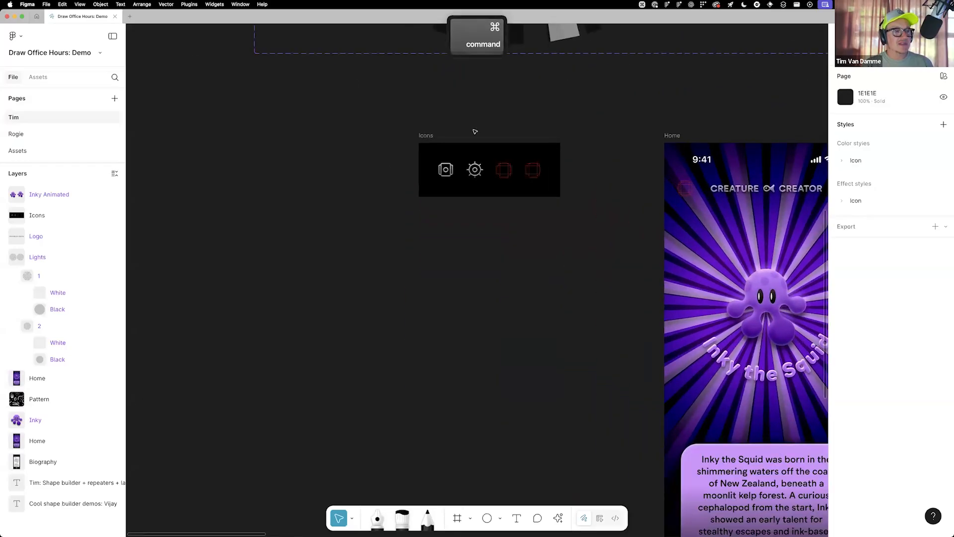
scroll(531, 168, "up", 2)
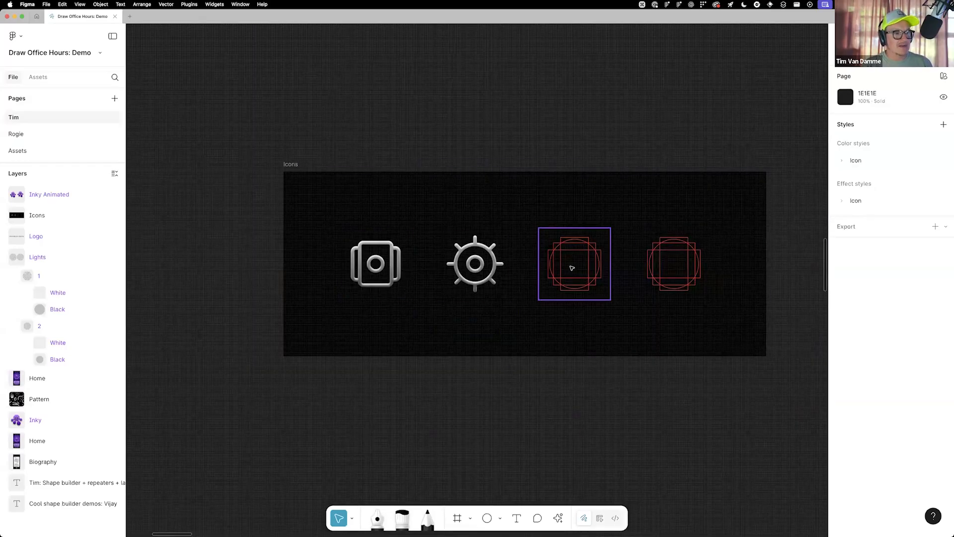
left_click(572, 268)
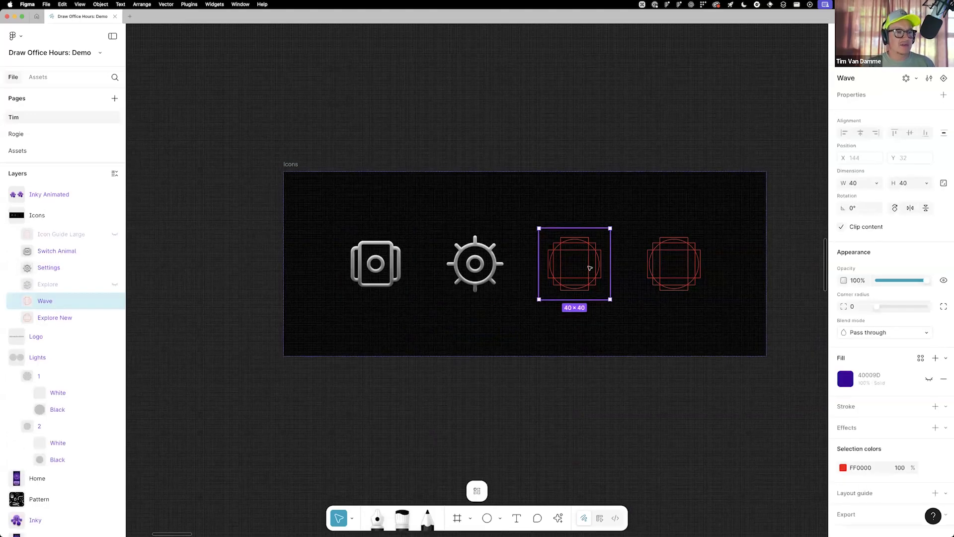
scroll(589, 269, "up", 5, "super")
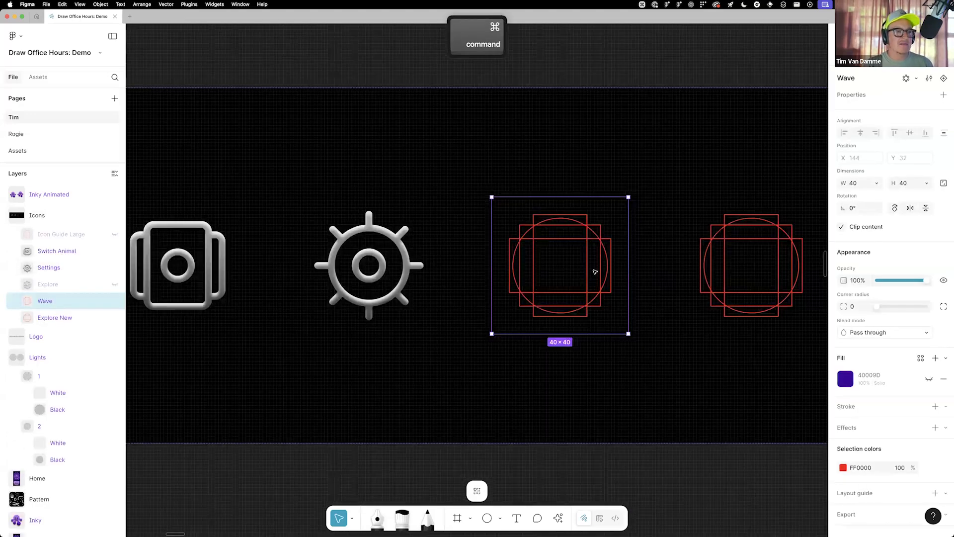
scroll(595, 272, "up", 5, "super")
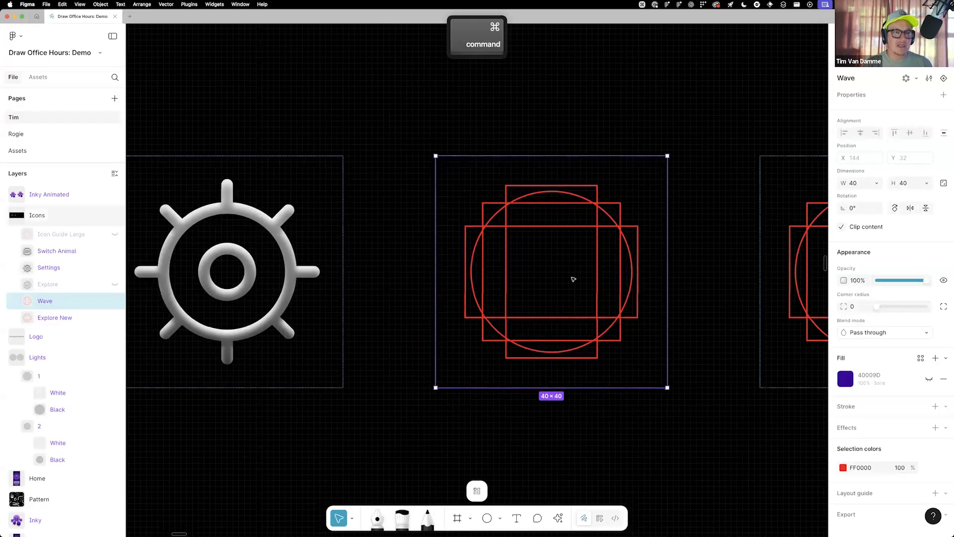
scroll(573, 279, "down", 3, "super")
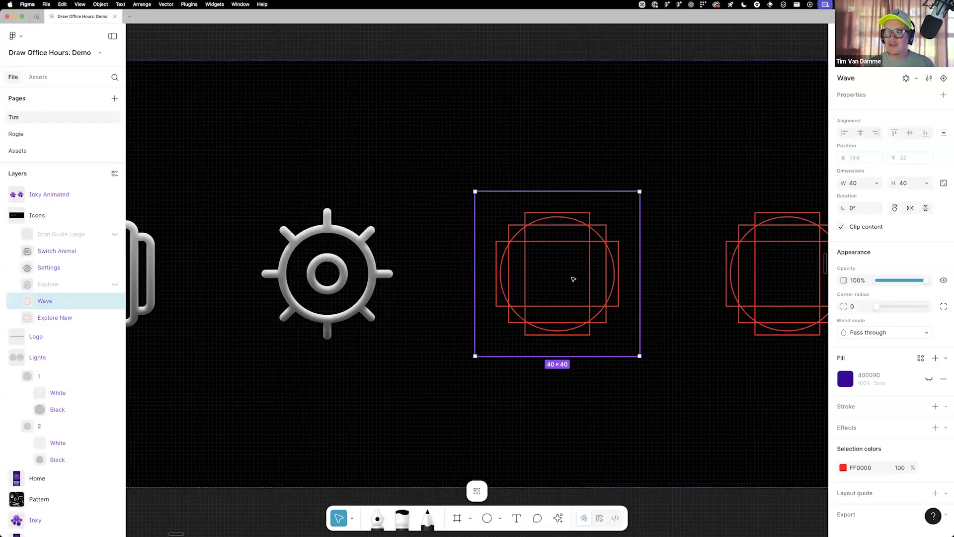
scroll(586, 276, "up", 5, "super")
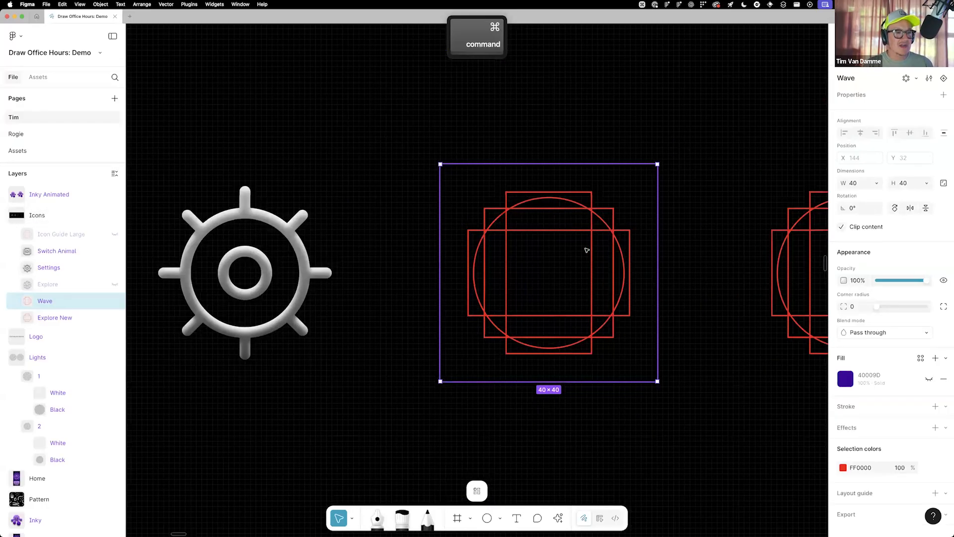
scroll(576, 249, "right", 2)
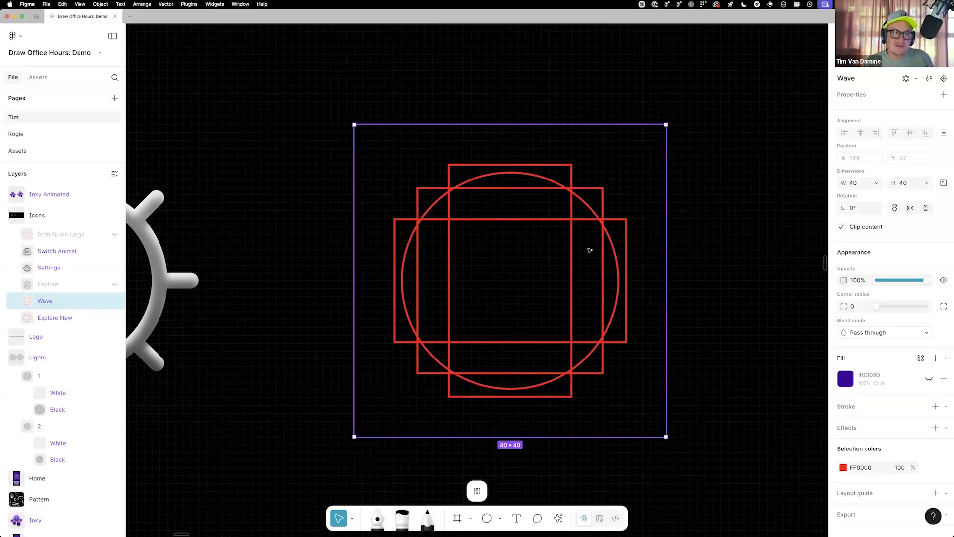
key("shift+p")
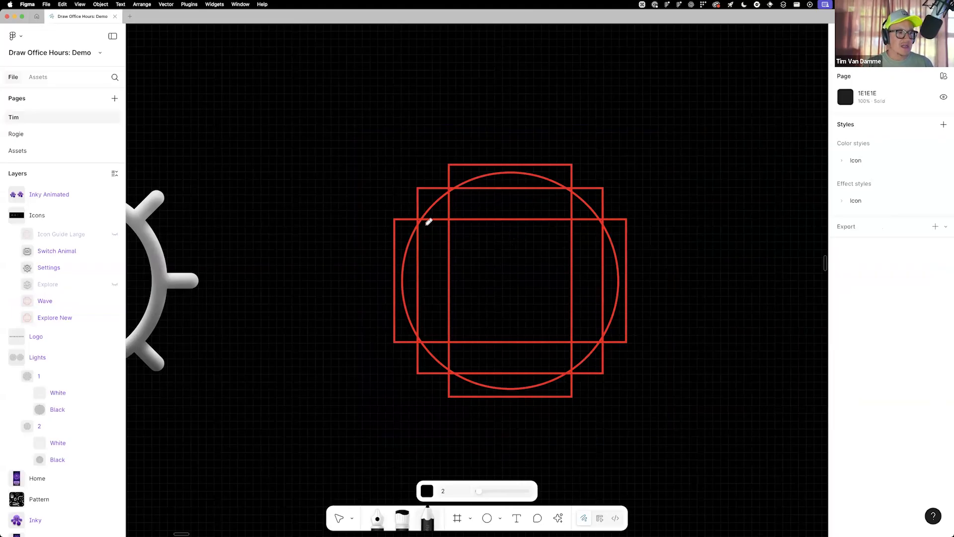
mouse_move(428, 223)
left_mouse_down()
mouse_move(462, 203)
mouse_move(499, 223)
mouse_move(540, 199)
mouse_move(580, 203)
left_mouse_up()
key("super+z")
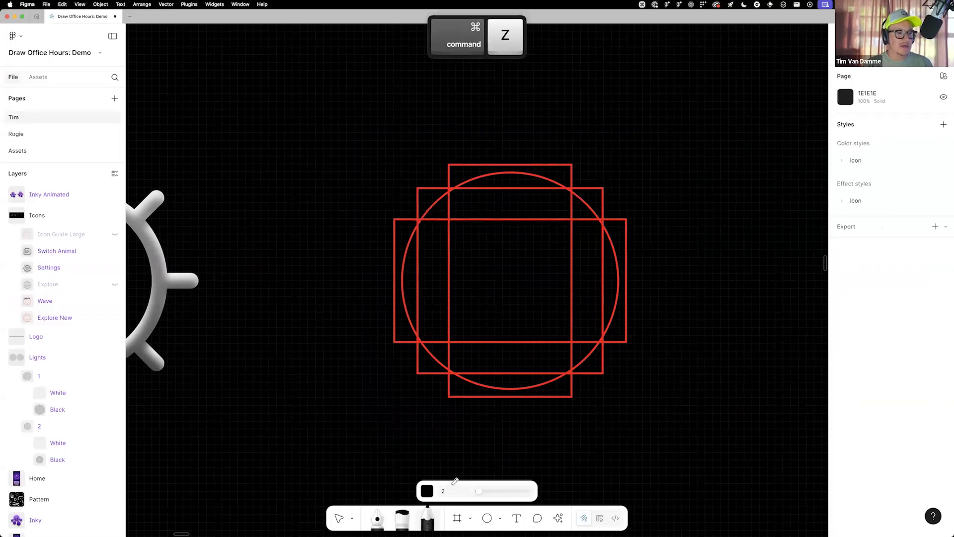
Set the pencil colour to white and draw a wavy line, about 22 × 3, across the upper part of the Wave icon guide
left_click(428, 491)
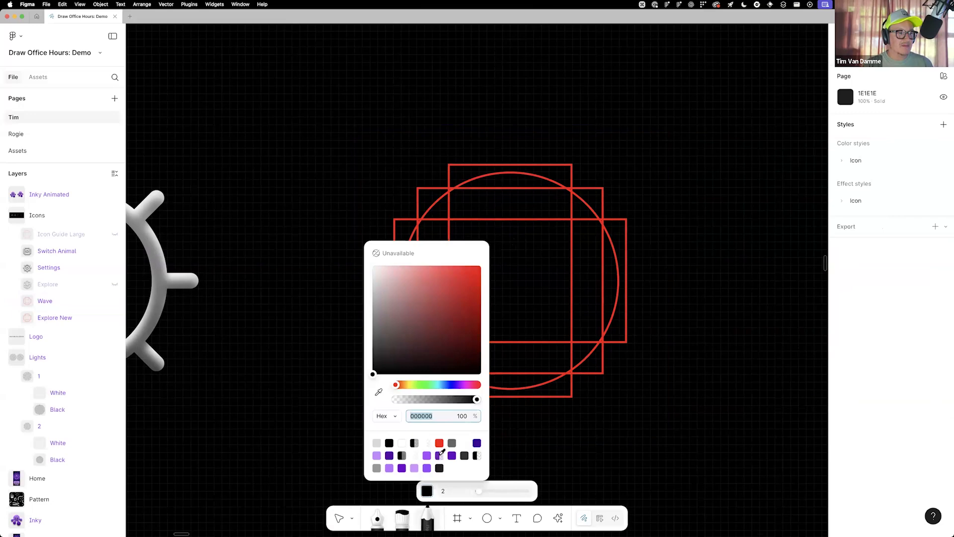
left_click(403, 441)
key("Escape")
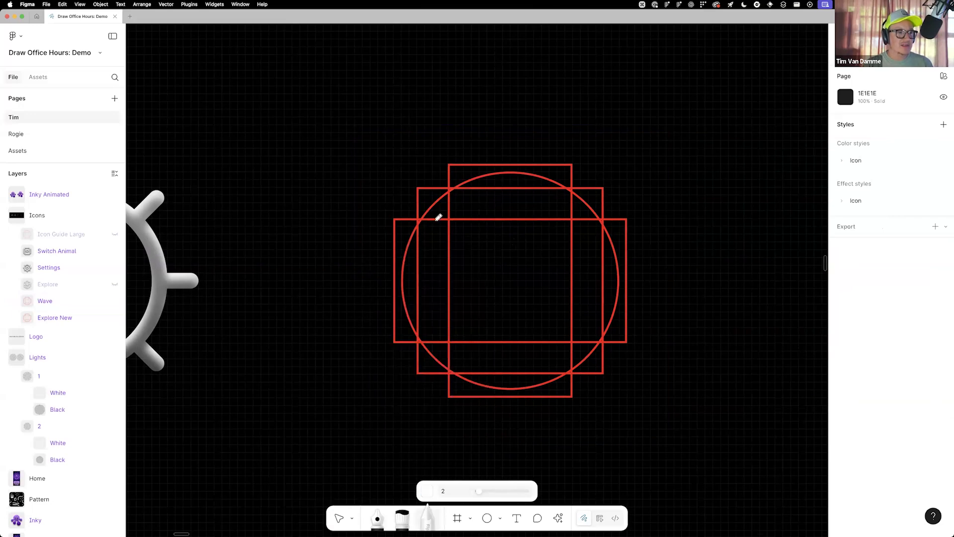
mouse_move(429, 219)
left_mouse_down()
mouse_move(465, 203)
mouse_move(499, 224)
mouse_move(540, 199)
mouse_move(575, 224)
mouse_move(608, 196)
left_mouse_up()
key("v")
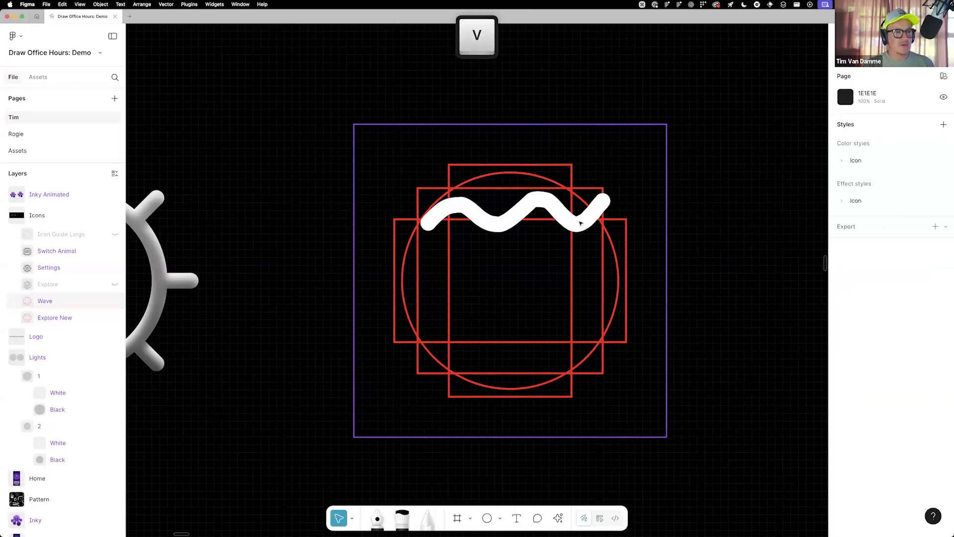
Align the wavy line with the guide's edge by moving it to X 9, Y 10
left_click(580, 220)
left_click(589, 227, "super")
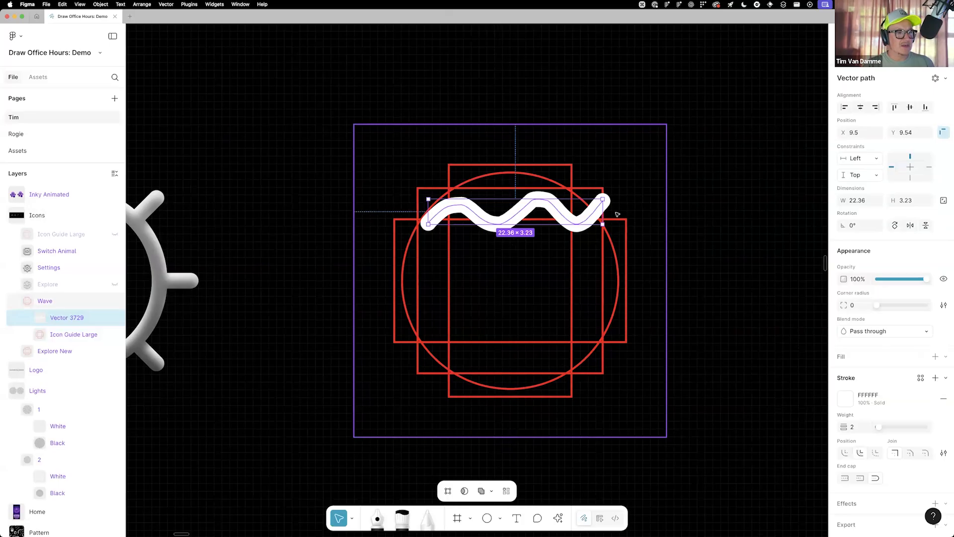
left_click_drag(528, 211, 523, 215)
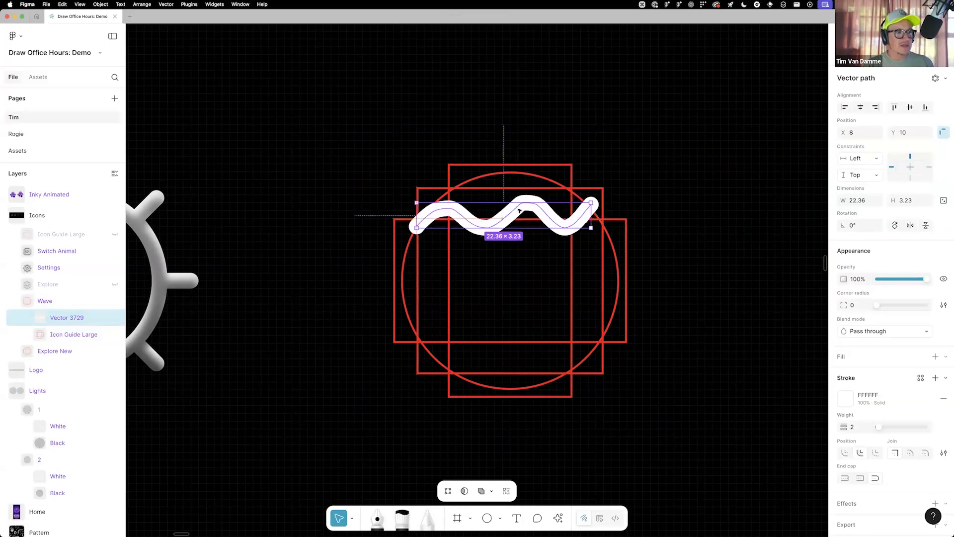
scroll(423, 209, "left", 5)
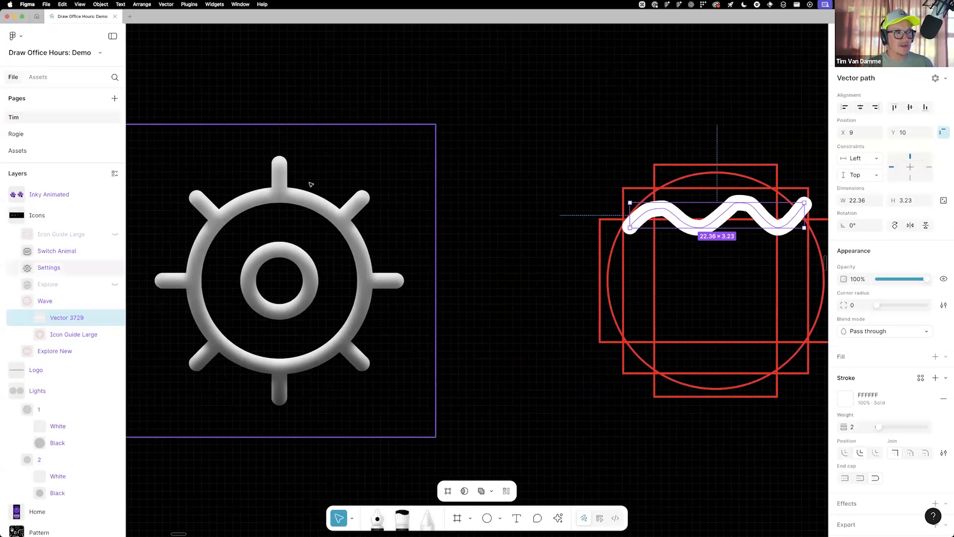
scroll(716, 253, "right", 7)
scroll(689, 250, "left", 7)
scroll(712, 230, "right", 5)
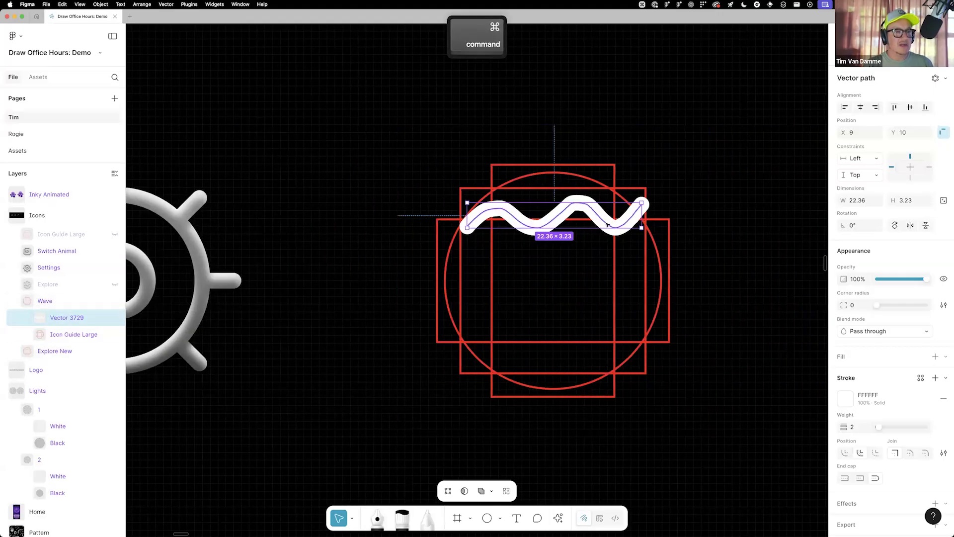
Simplify the wavy line by deleting its surplus anchor points and healing the path, so that the curve stays continuous
double_click(607, 213)
scroll(606, 212, "up", 3)
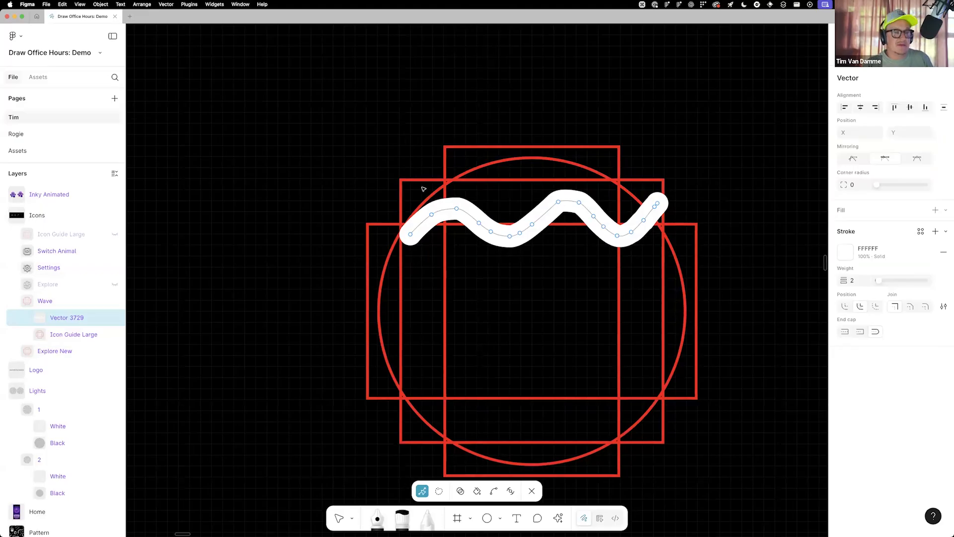
left_click(432, 214)
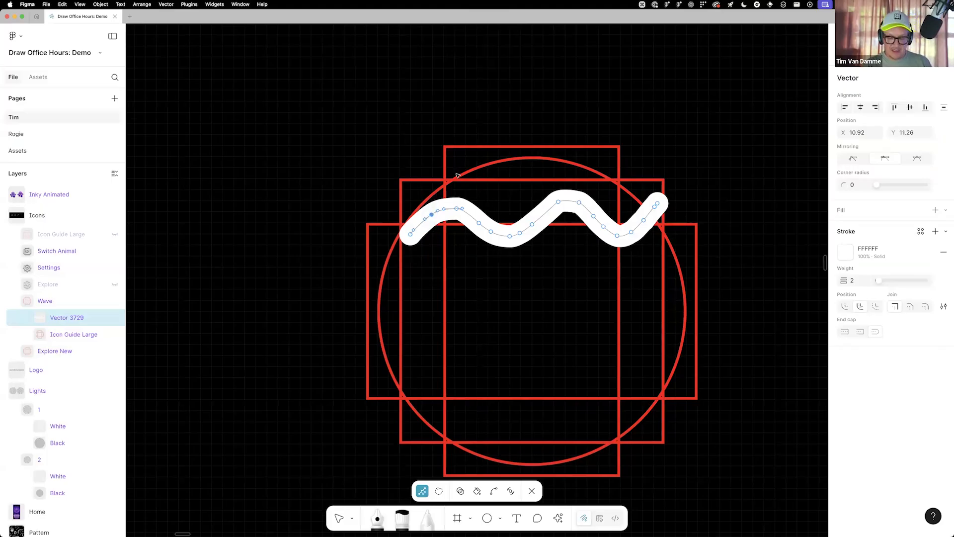
key("shift+Delete")
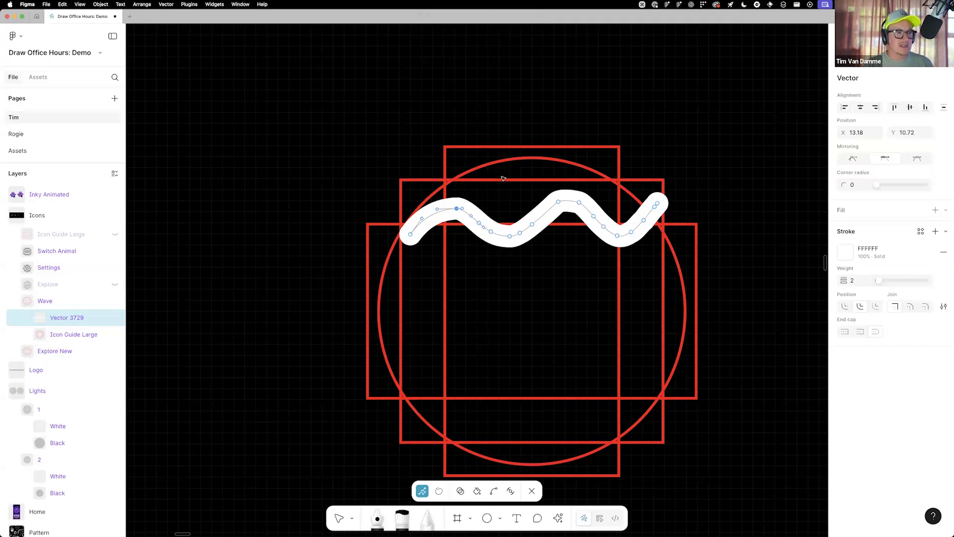
key("Tab")
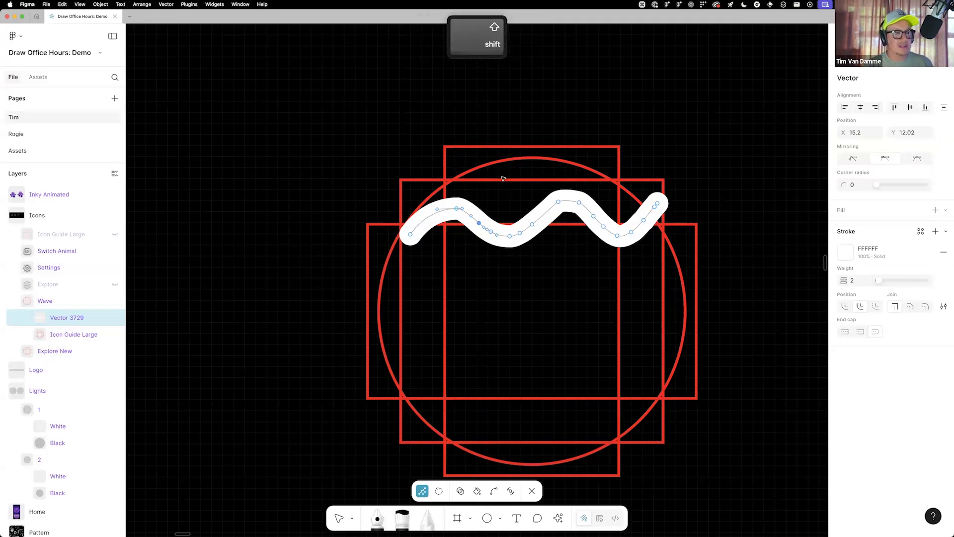
key("shift+Delete")
key("shift+Delete")
key("shift+Delete")
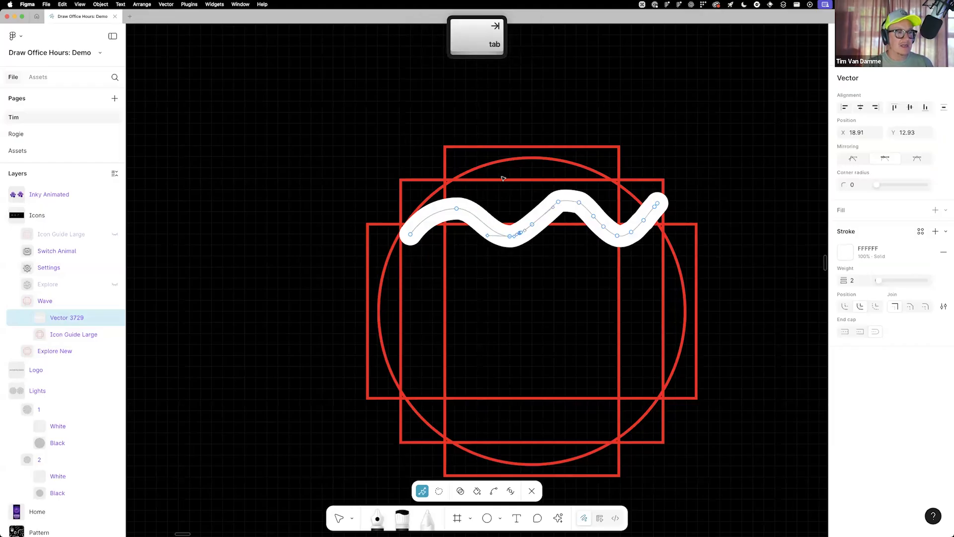
key("shift+Delete")
key("shift+Delete")
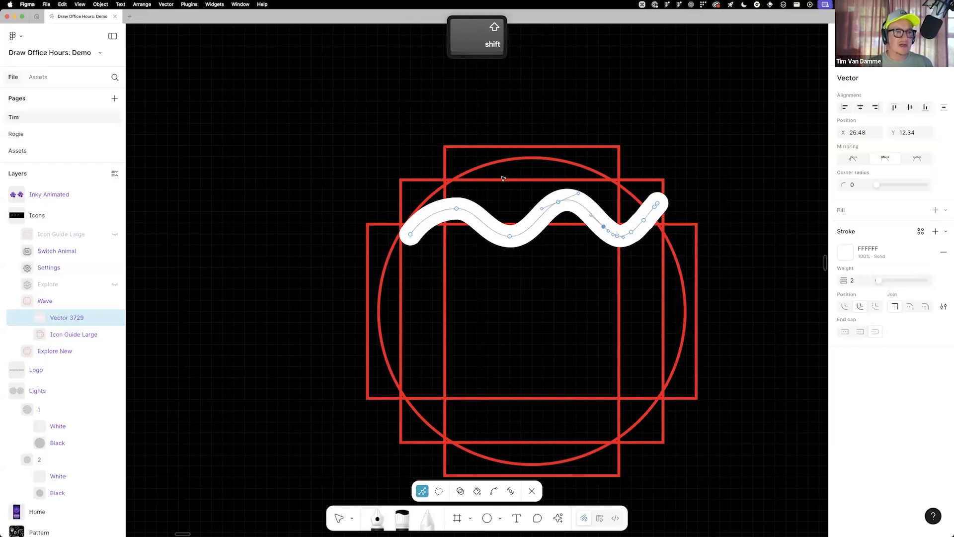
key("shift+Delete")
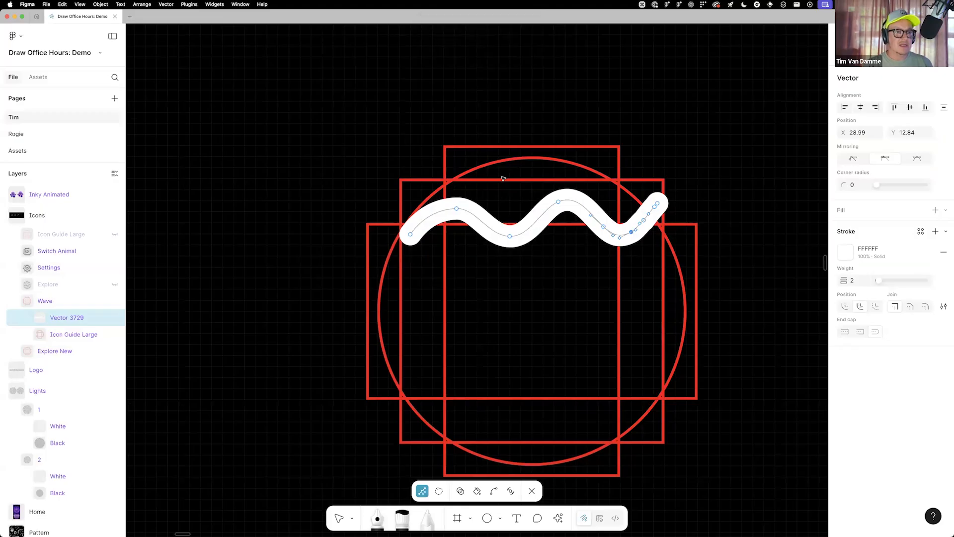
key("shift+Delete")
key("shift+Delete")
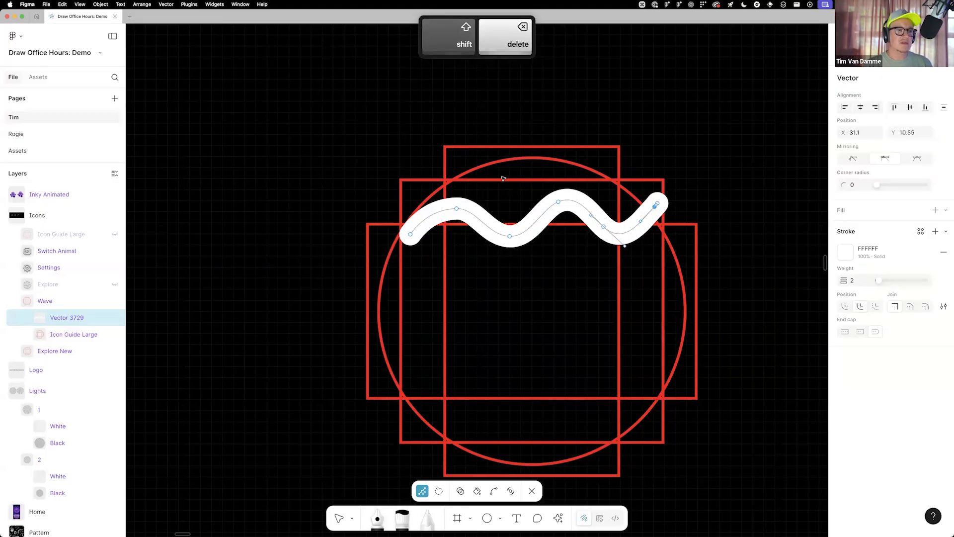
key("Escape")
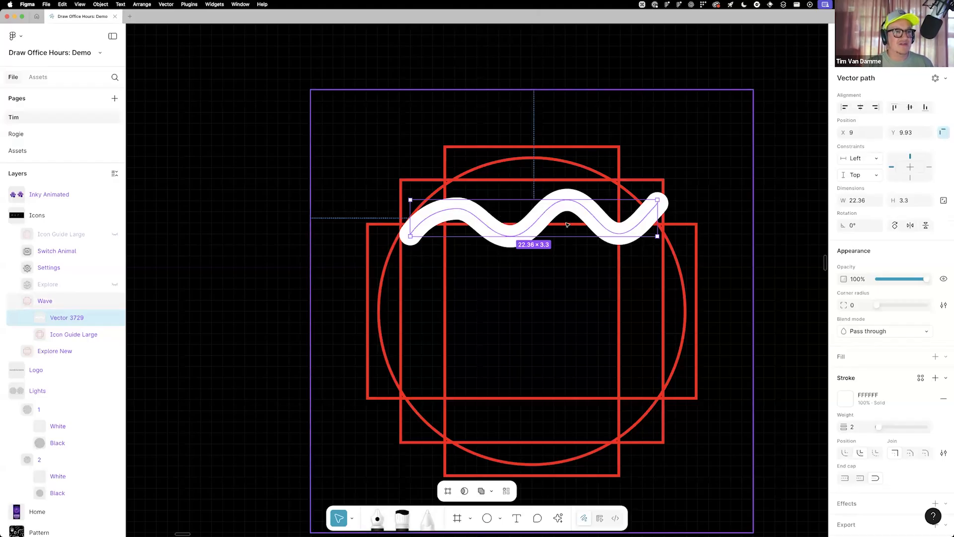
Nudge the wavy line up by 1 unit and apply a linear repeat to it
key("Up")
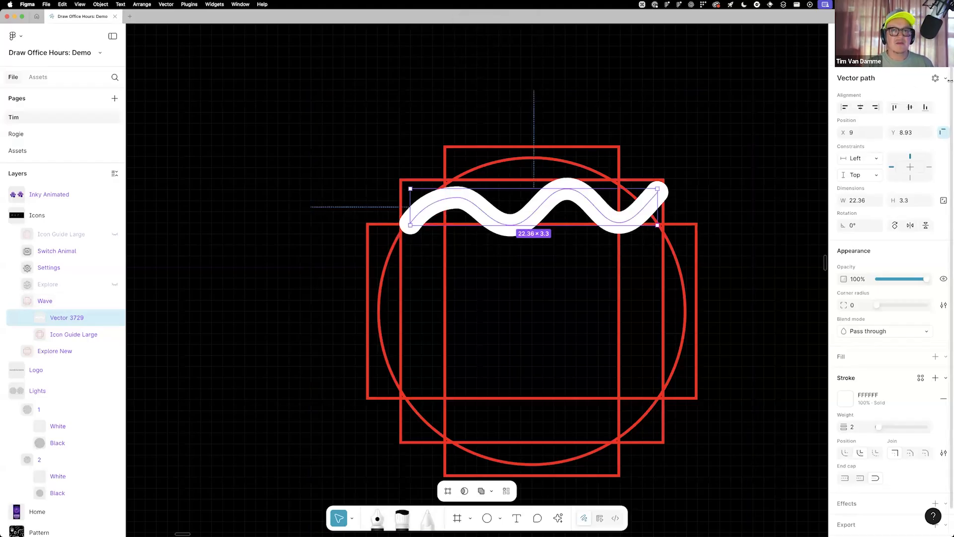
left_click(946, 78)
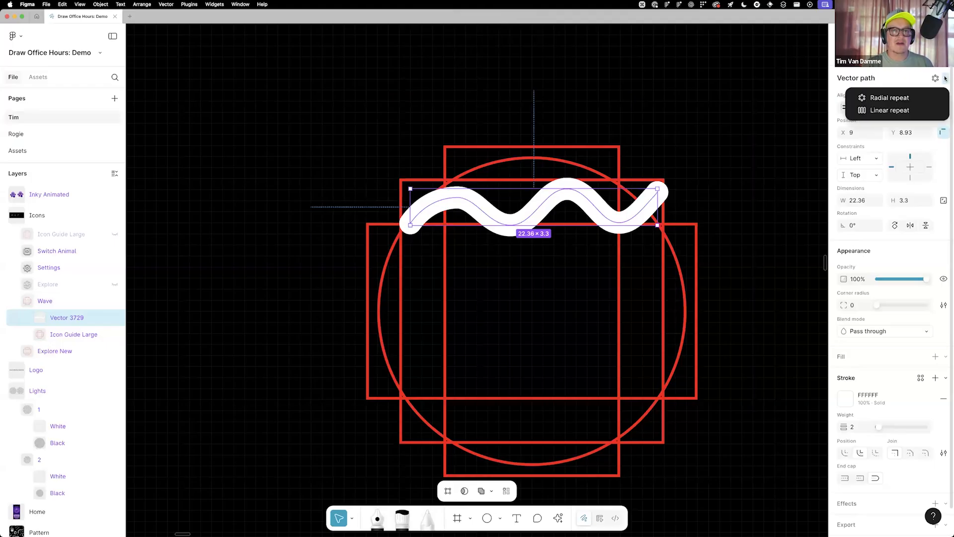
left_click(890, 110)
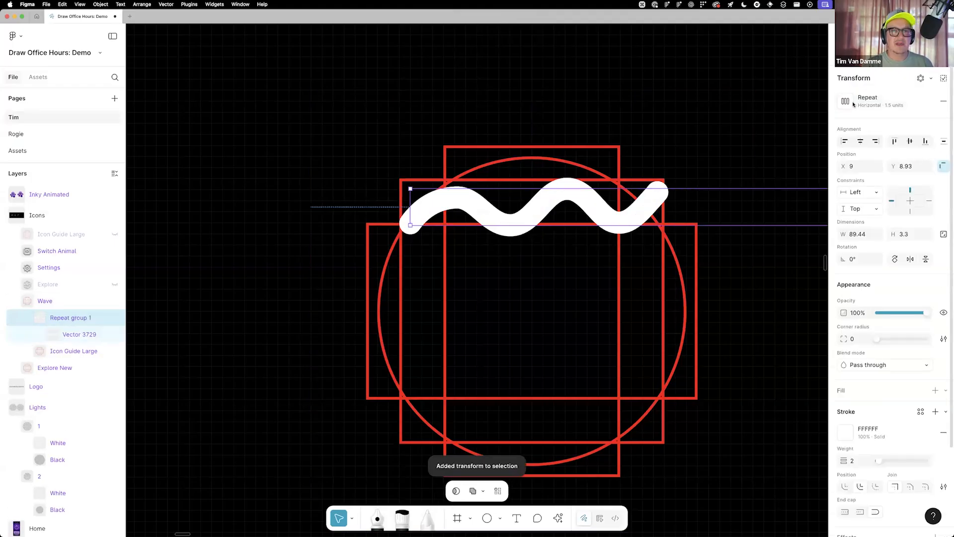
Change the direction of the wavy line's linear repeat to vertical
key("super")
scroll(552, 182, "down", 5, "super")
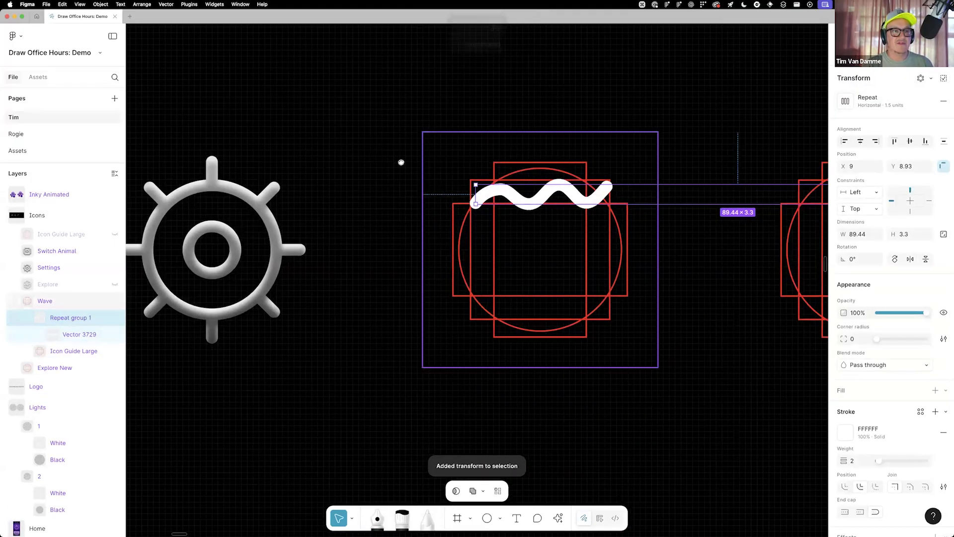
scroll(401, 160, "right", 5)
scroll(611, 182, "left", 4)
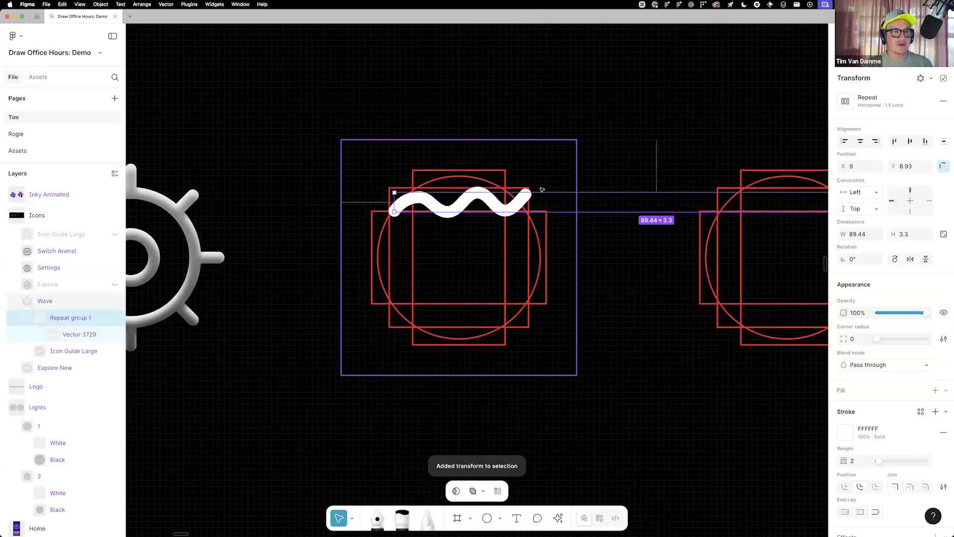
scroll(542, 191, "left", 2)
scroll(546, 193, "up", 2, "super")
left_click(847, 101)
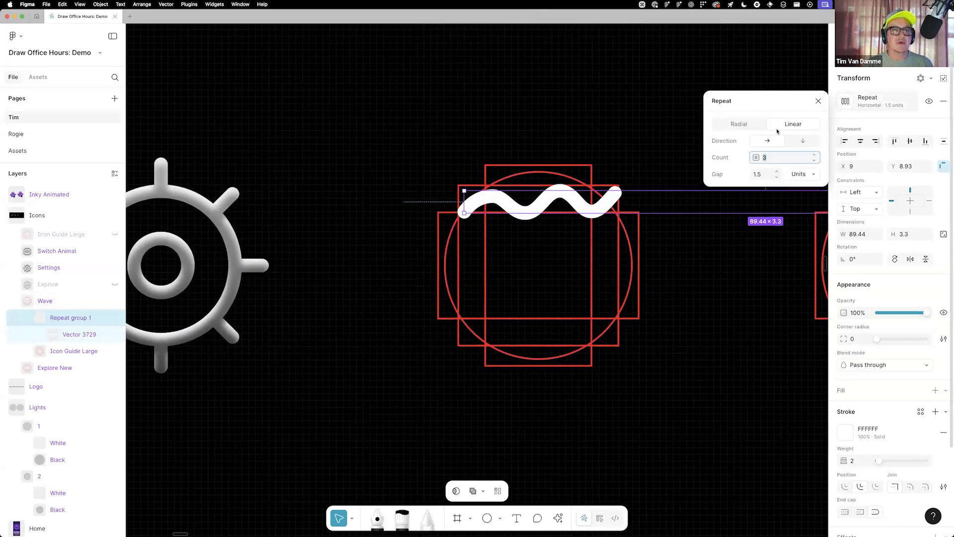
left_click(802, 141)
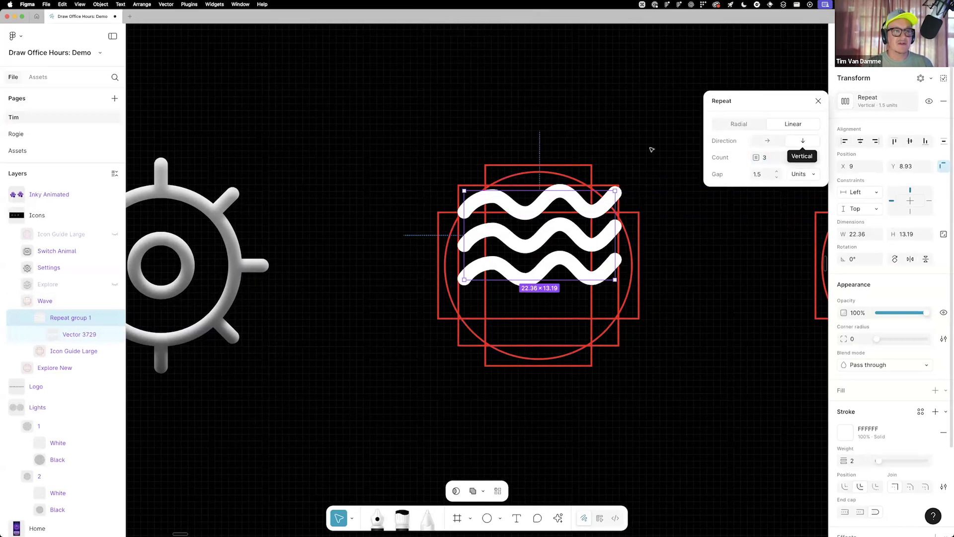
Set the vertical repeat's gap to 2 units and its count to 4
left_click(763, 176)
type("2")
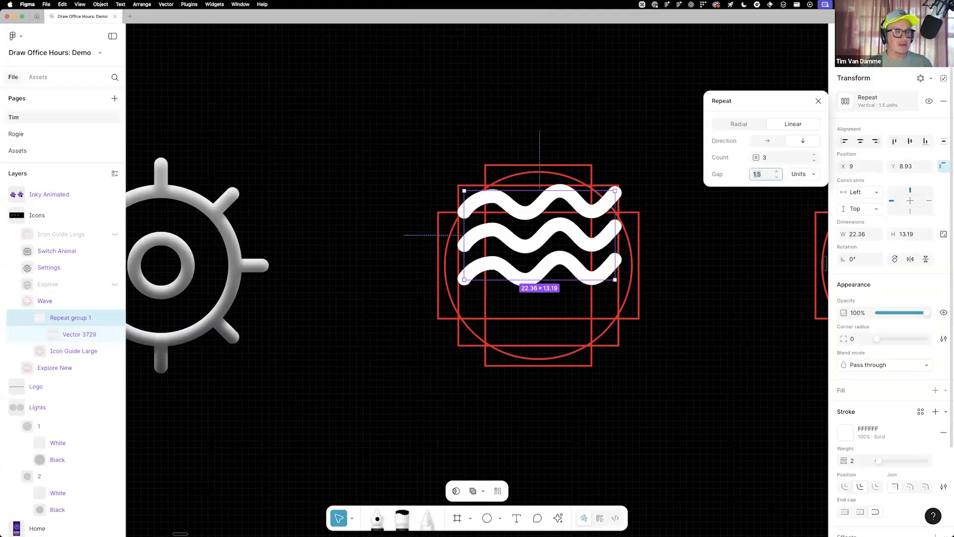
key("Tab")
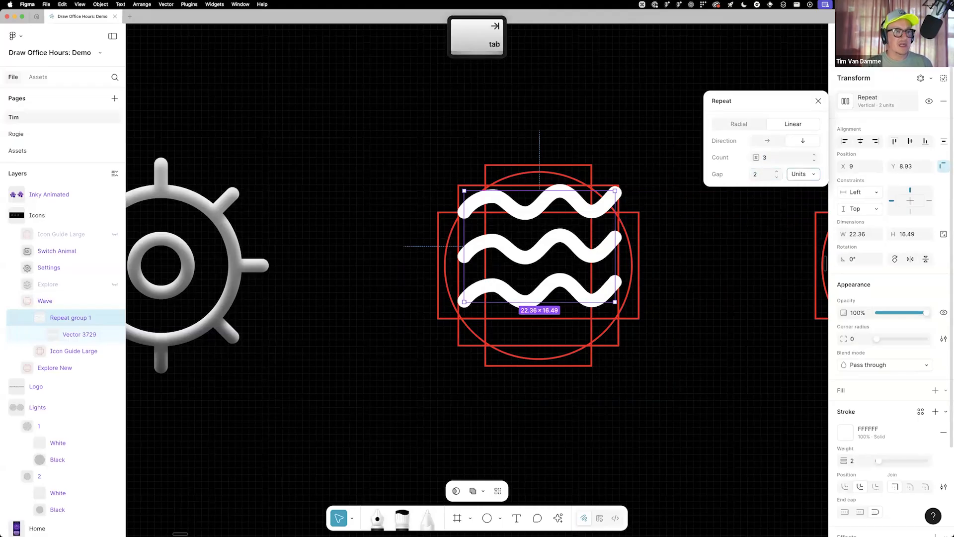
left_click(814, 156)
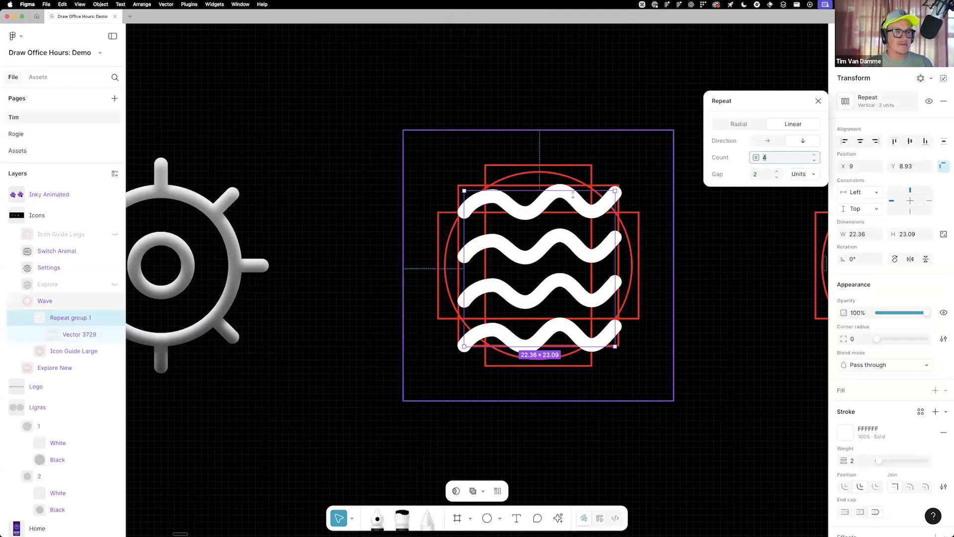
left_click(666, 249)
Nudge the source wavy line inside the repeat group 1 unit to the right, to X 10
scroll(502, 227, "up", 3)
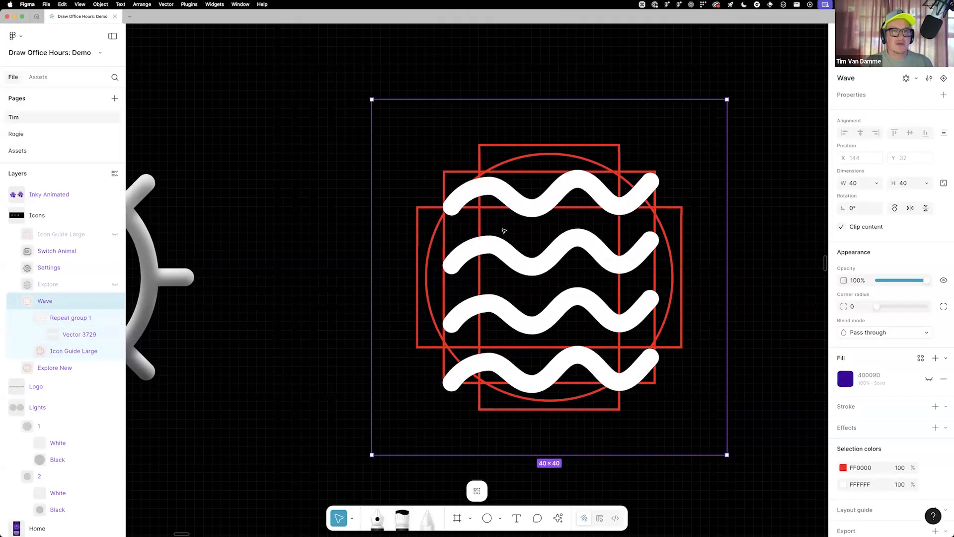
left_click(572, 184, "super")
key("Right")
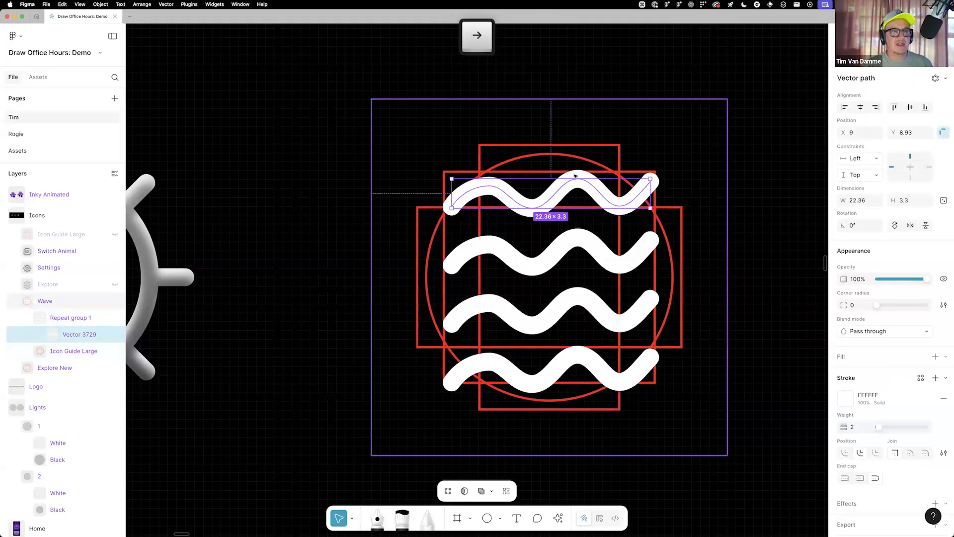
Try other gap values for the repeat group's vertical repeat and end on 2 units
key("shift+Return")
left_click(846, 102)
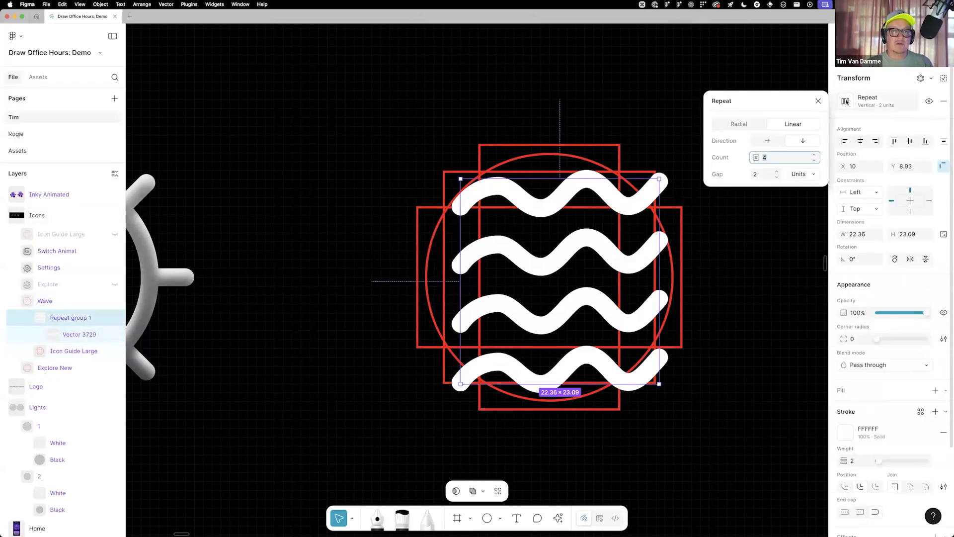
left_click(776, 177)
left_click(777, 177)
left_click(777, 172)
left_click(777, 173)
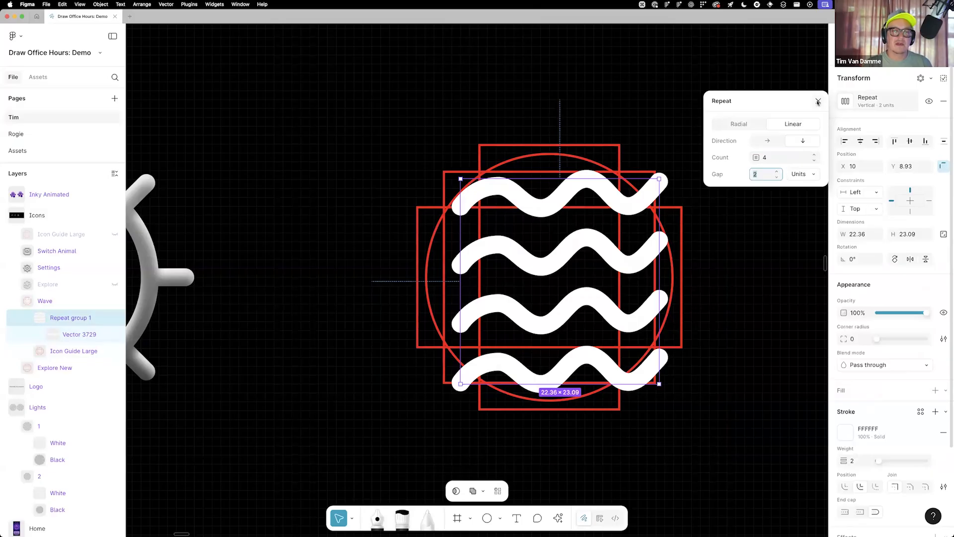
left_click(818, 102)
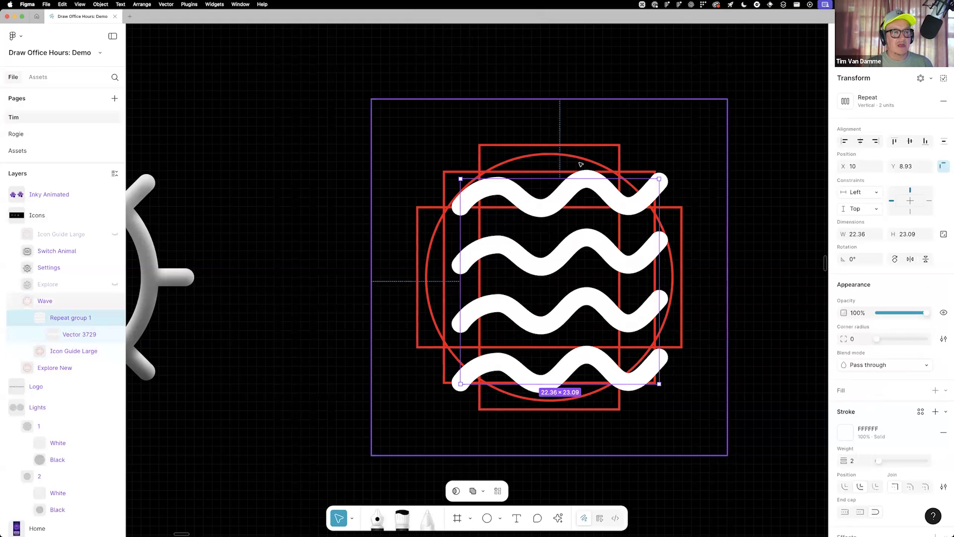
Apply the repeat transform to the repeat group, turning the repeated waves into separate vector paths
key("super")
left_click(595, 211, "super")
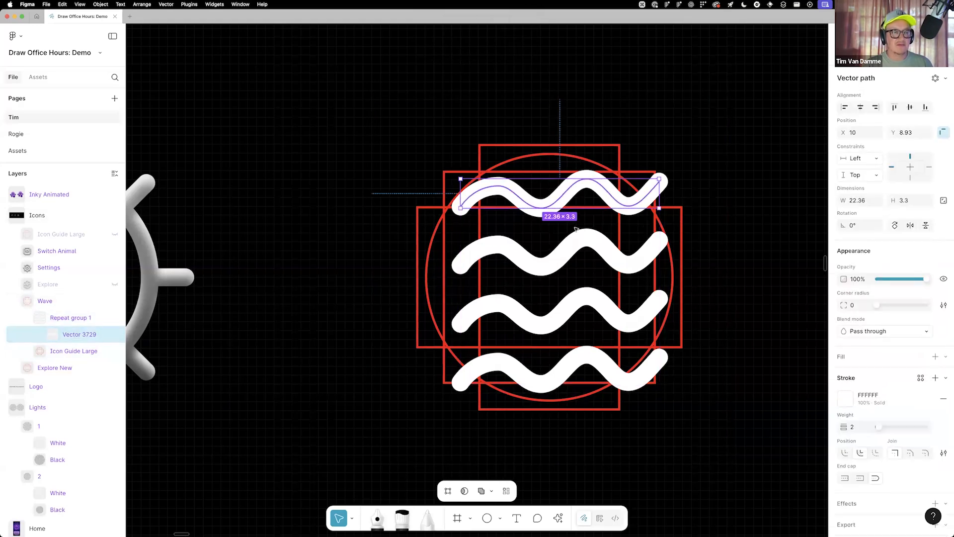
key("shift+Return")
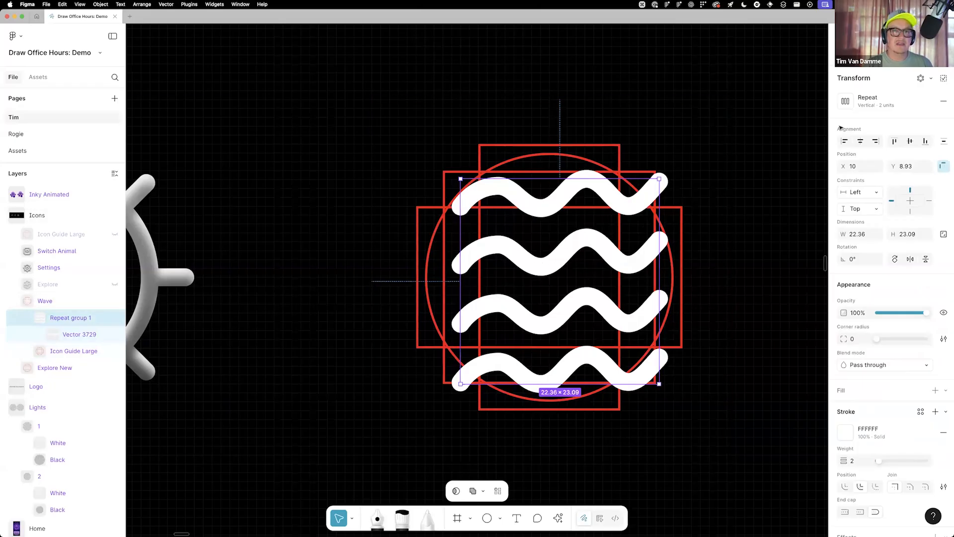
left_click(943, 80)
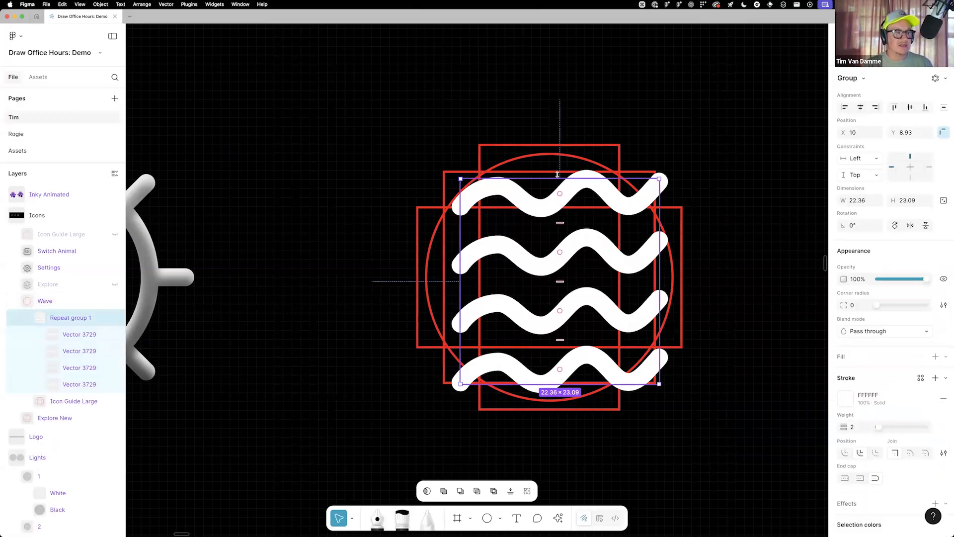
Check that each of the four waves can be selected as its own path
left_click(594, 188, "super")
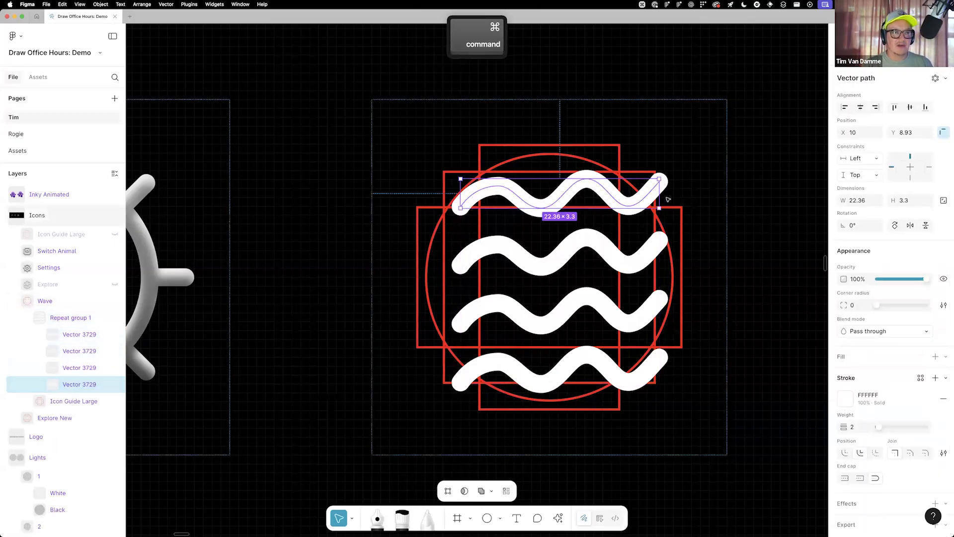
left_click(605, 245)
left_click(603, 367)
left_click(603, 309)
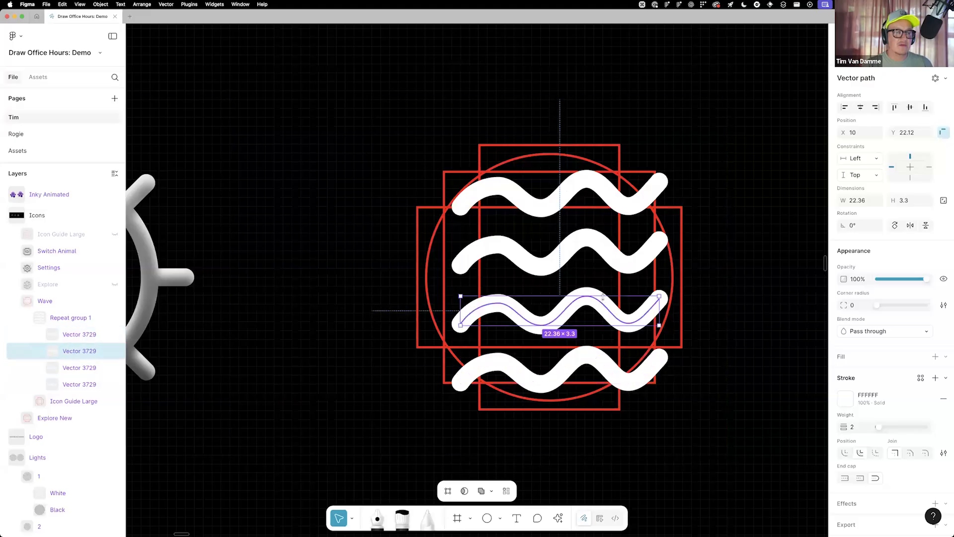
left_click(609, 250)
left_click(605, 312)
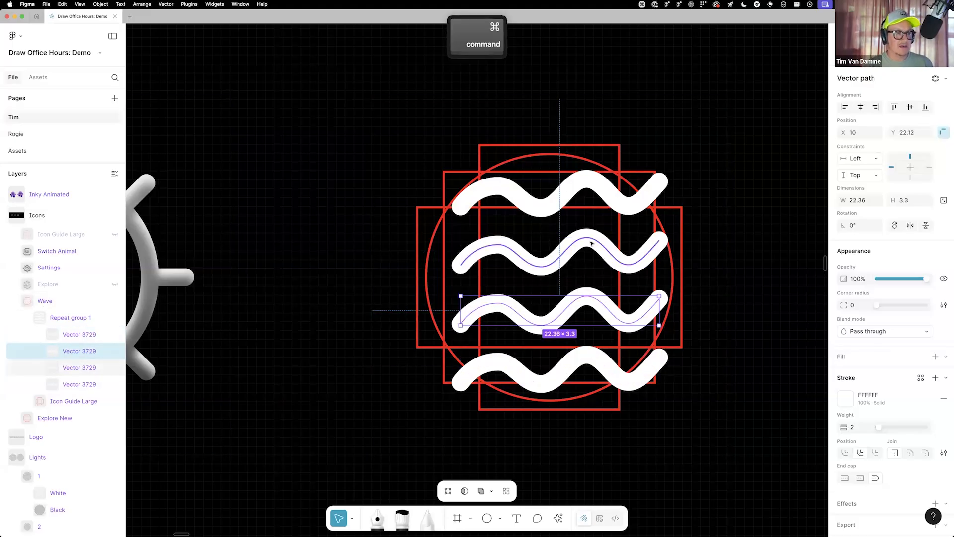
Flip the second and fourth waves horizontally and shift them 2 units to the left
left_click(591, 243)
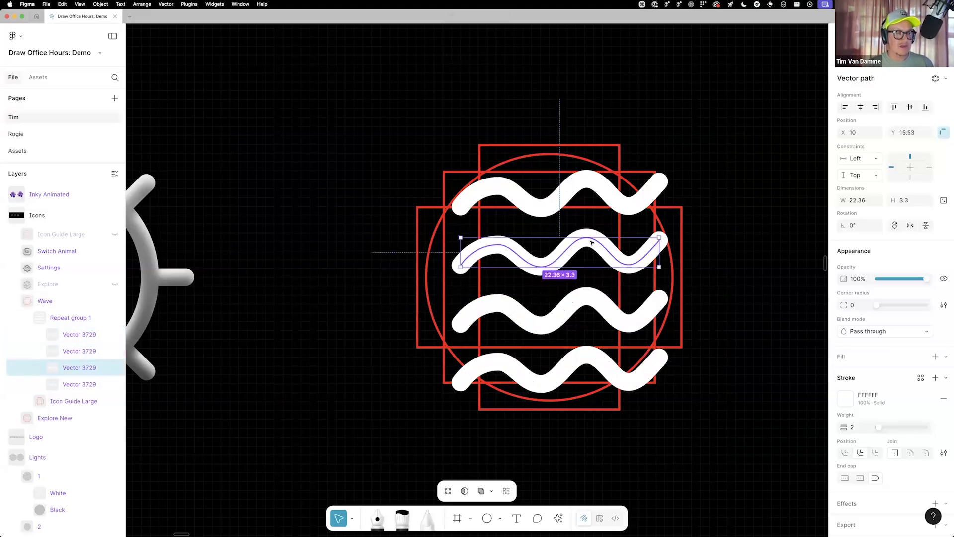
left_click(589, 360, "shift+super")
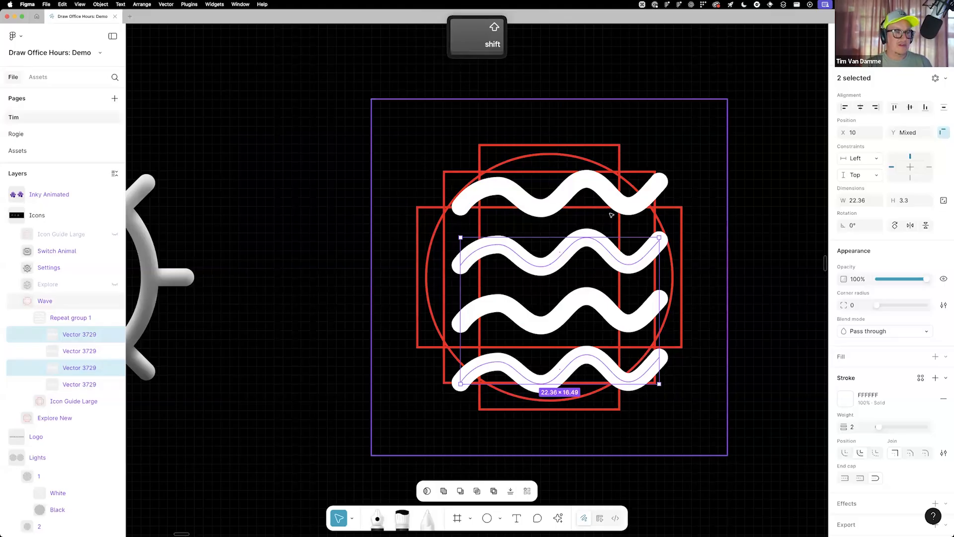
key("shift+h")
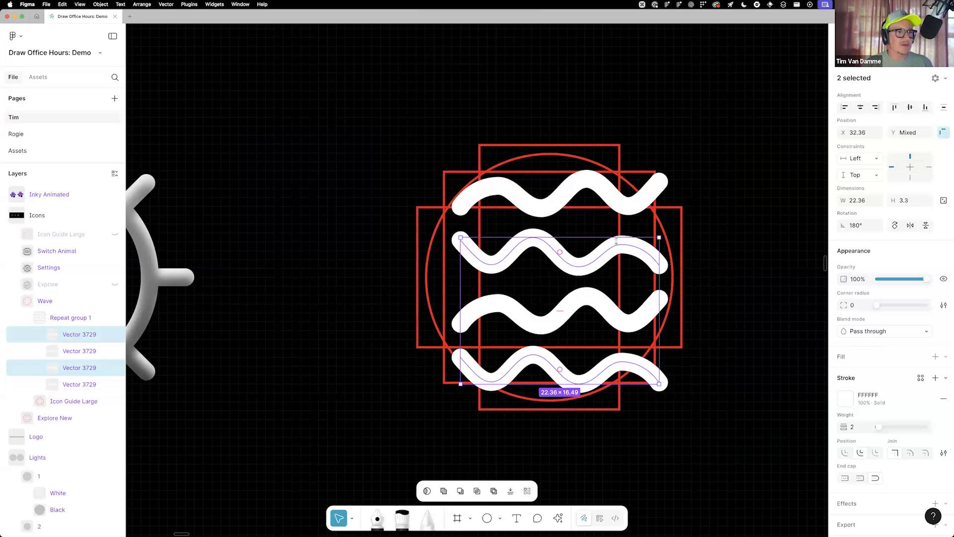
key("Left")
key("Left")
key("Left")
key("Right")
Shift the first and third waves 2 units to the right, to X 12
left_click(553, 203, "super")
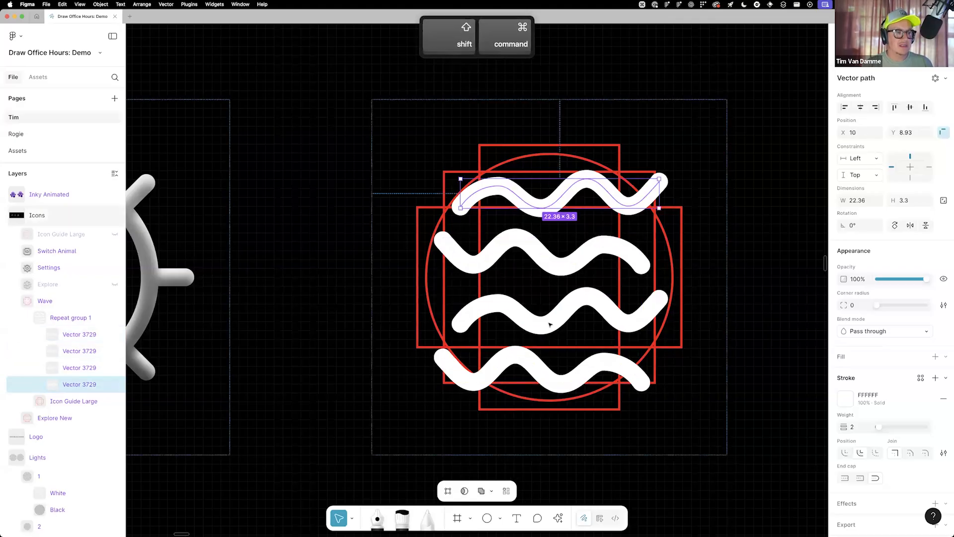
left_click(549, 324, "shift+super")
key("Right")
key("Right")
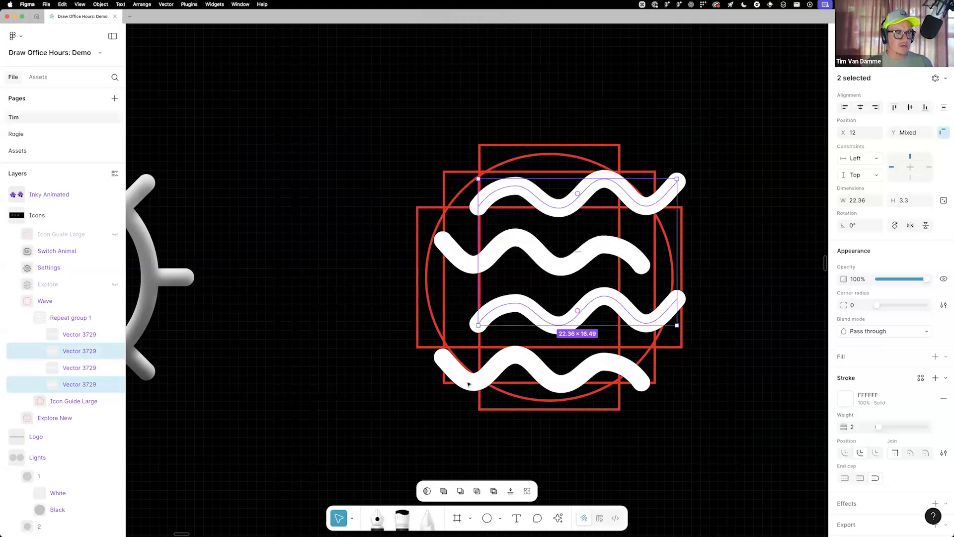
Select all four waves and nudge them together 1 unit to the left
left_click(520, 355, "super")
left_click(526, 304, "shift+super")
left_click(533, 248, "shift+super")
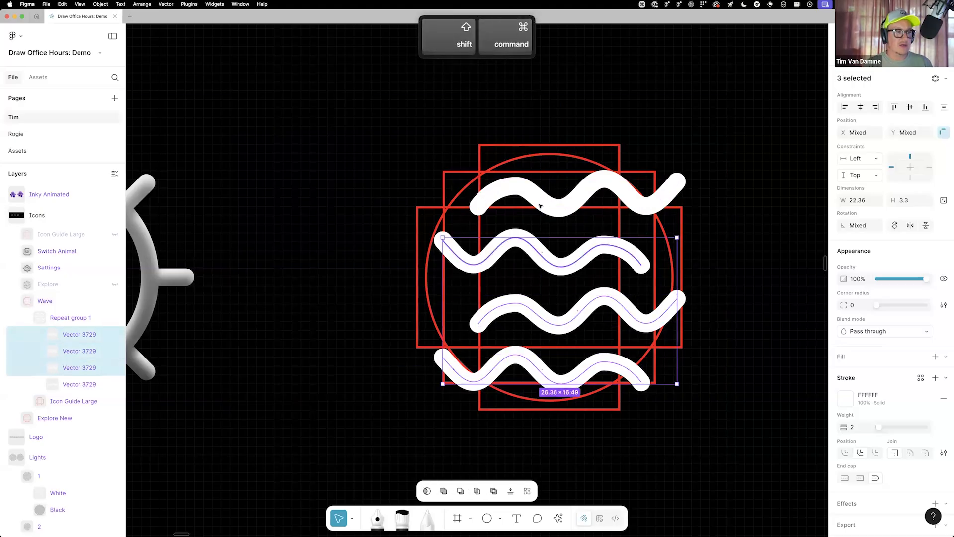
left_click(541, 206, "shift+super")
key("Left")
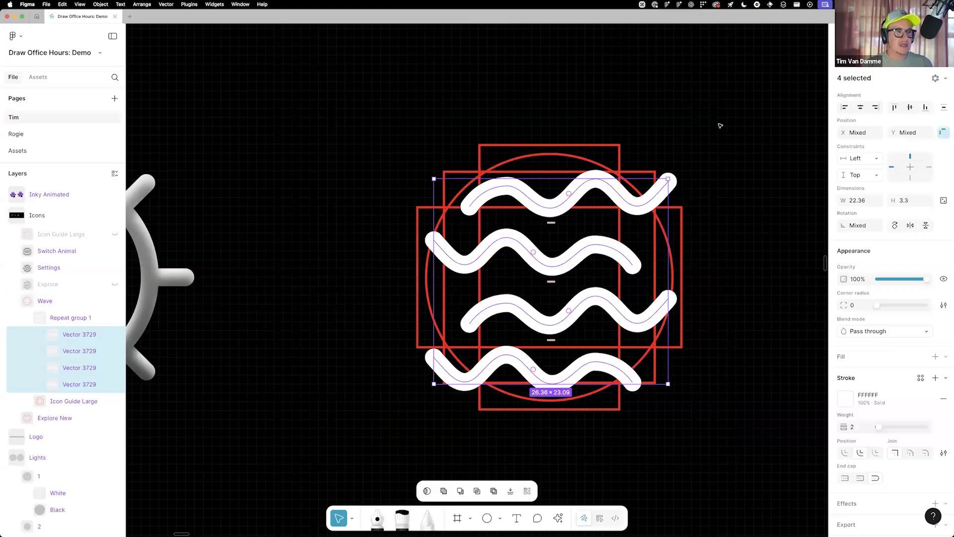
Shorten the top wave by deleting the anchor points at its right end
left_click(641, 206, "super")
key("Return")
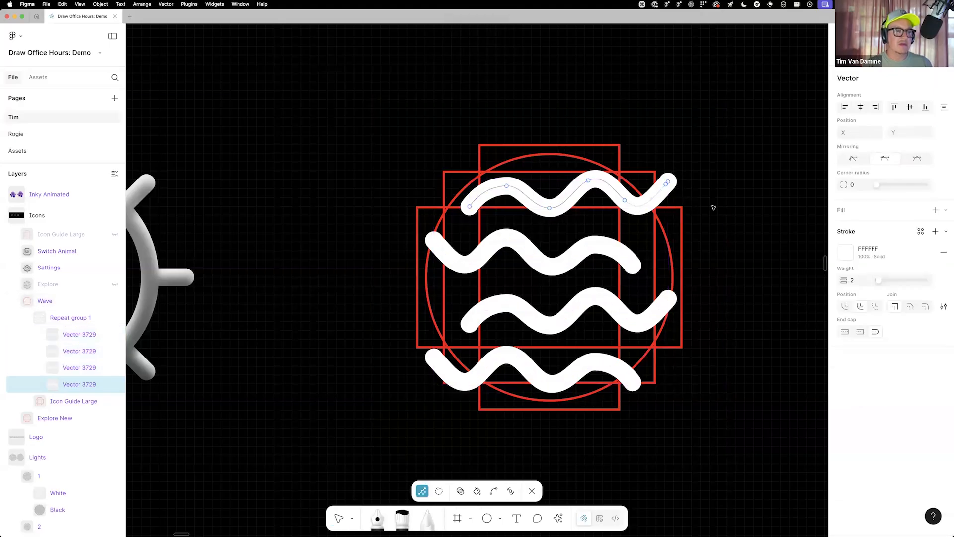
left_click_drag(685, 156, 664, 199)
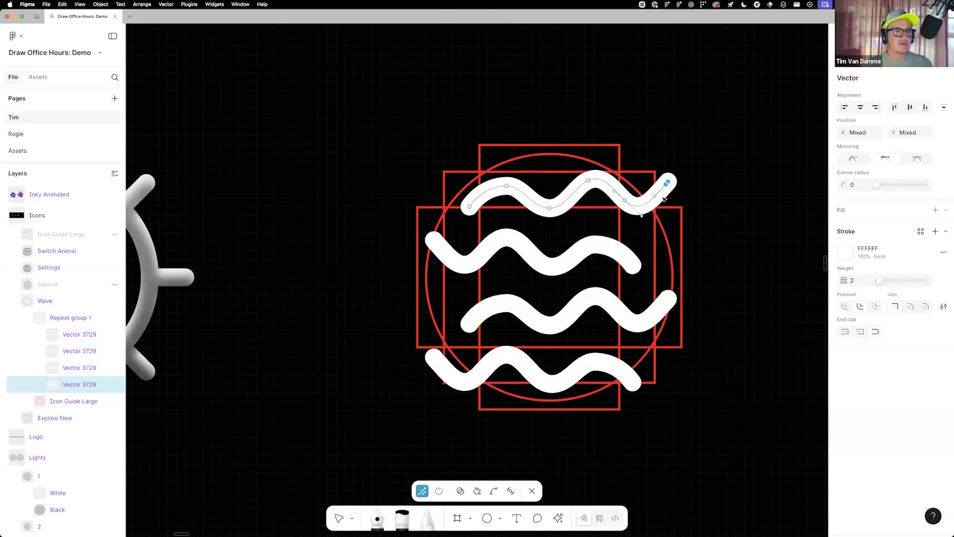
key("BackSpace")
Open all four waves together for vector editing
key("super")
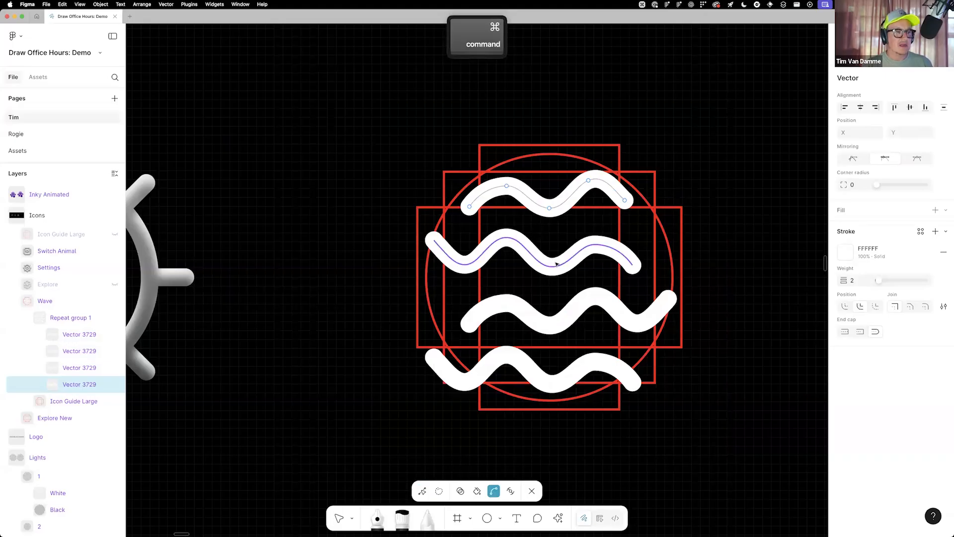
key("super")
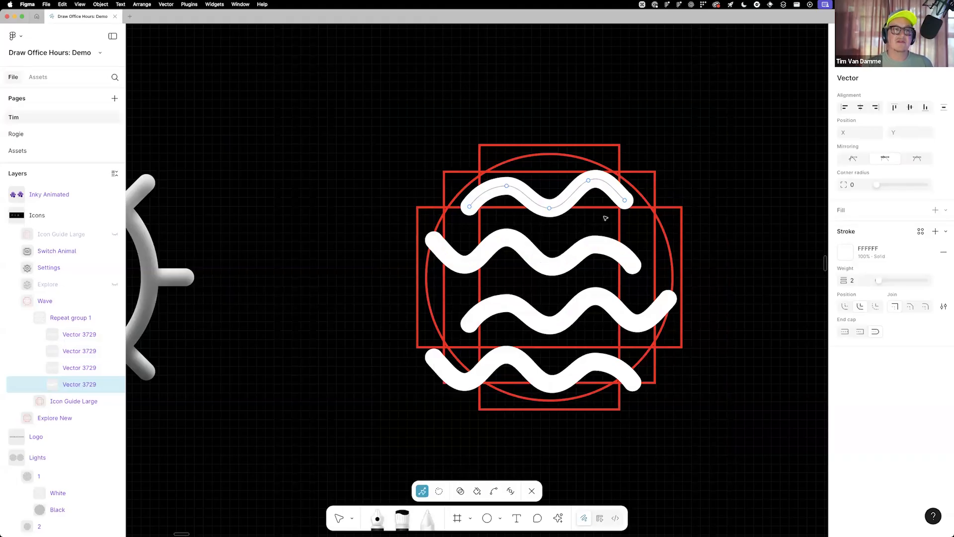
key("super")
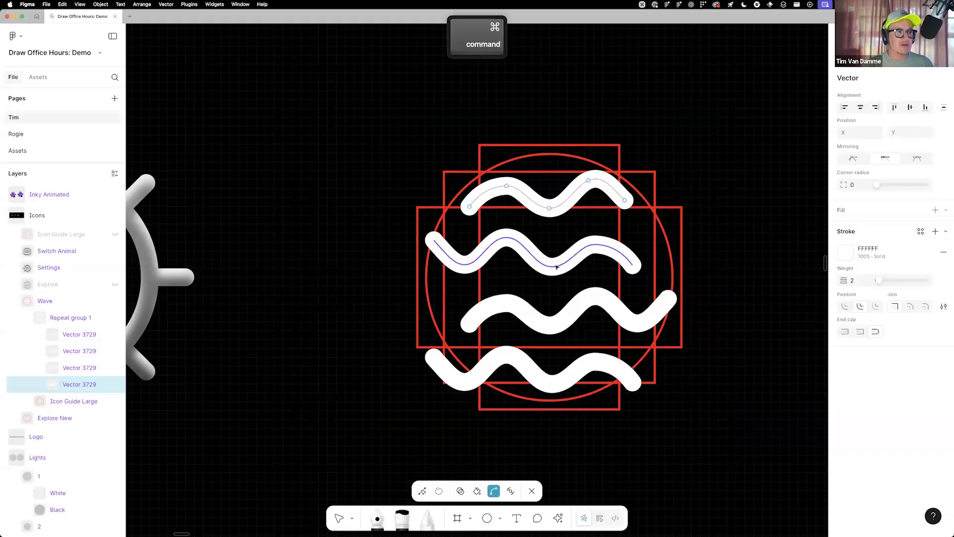
left_click(557, 267, "super")
left_click(506, 310, "super")
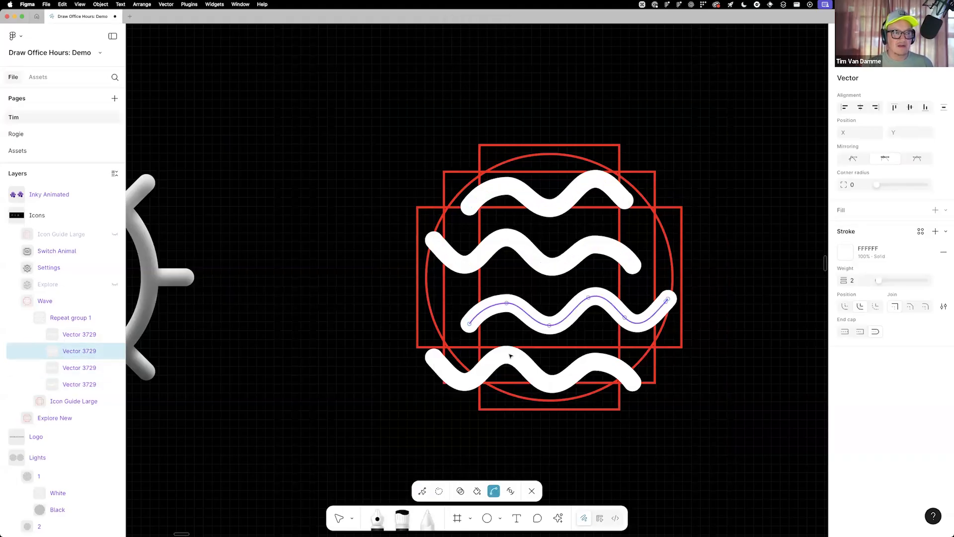
left_click(570, 390, "super")
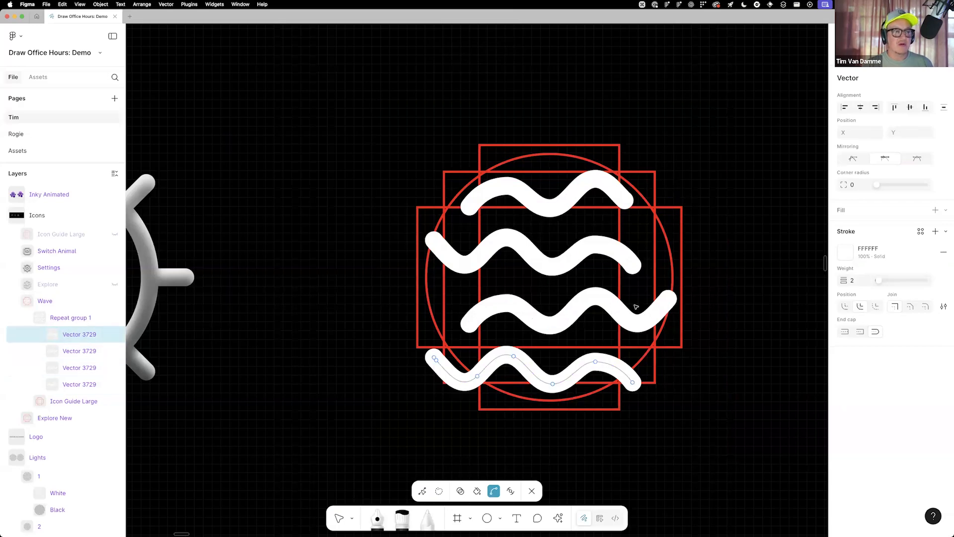
left_click(550, 323, "shift+super")
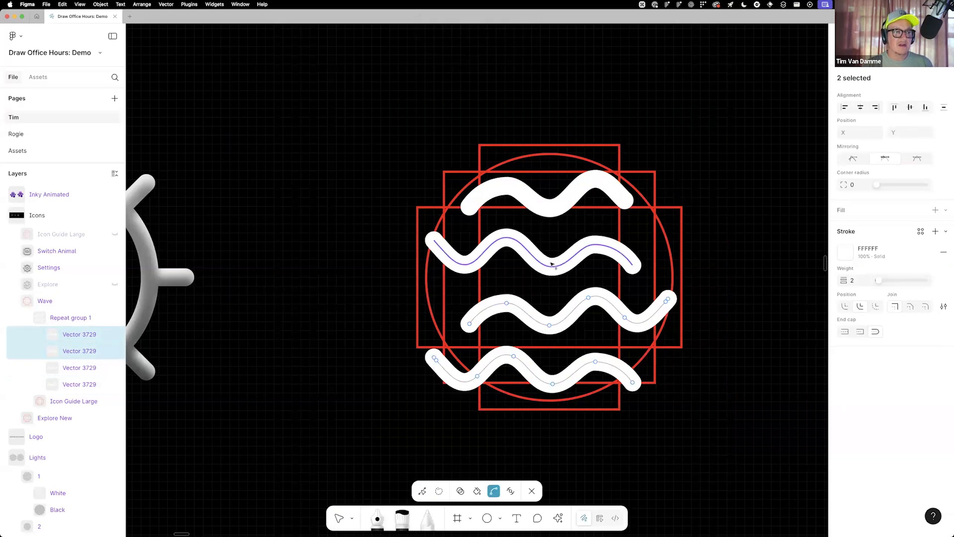
left_click(564, 254, "shift+super")
left_click(562, 221, "shift+super")
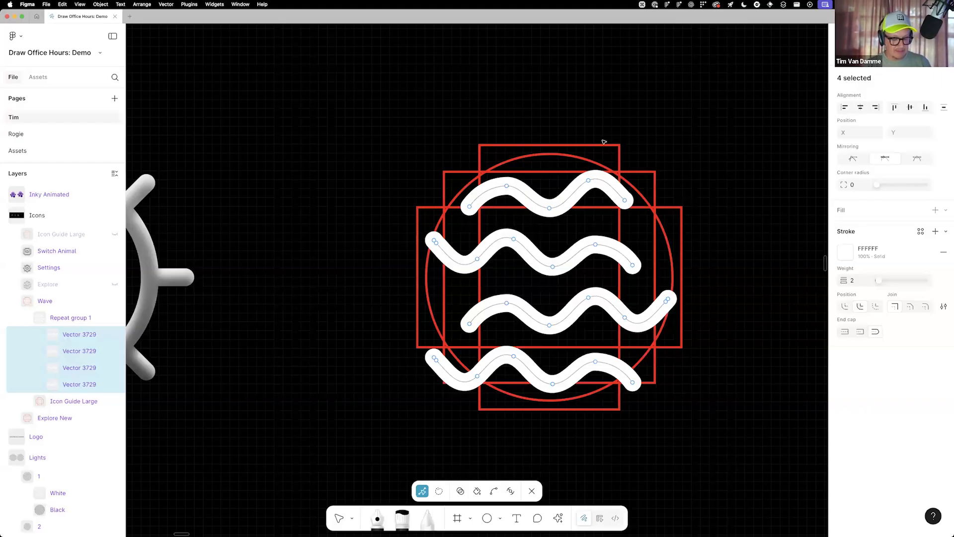
Lasso the protruding end anchor points of the lower three waves, delete them, and leave vector editing
left_click(439, 491)
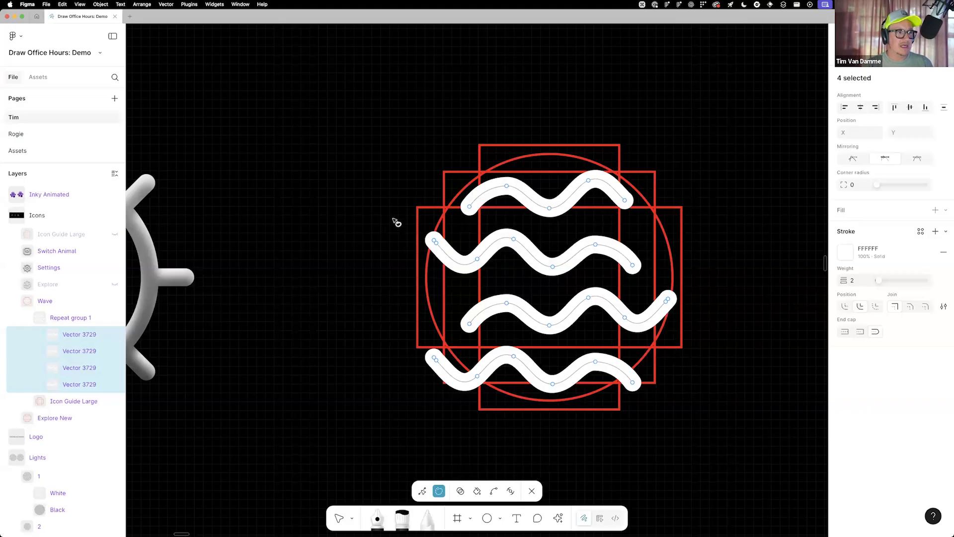
mouse_move(434, 221)
left_mouse_down()
mouse_move(453, 286)
mouse_move(438, 384)
mouse_move(382, 301)
mouse_move(447, 318)
left_mouse_up()
mouse_move(686, 272)
left_mouse_down()
mouse_move(707, 290)
mouse_move(712, 252)
left_mouse_up()
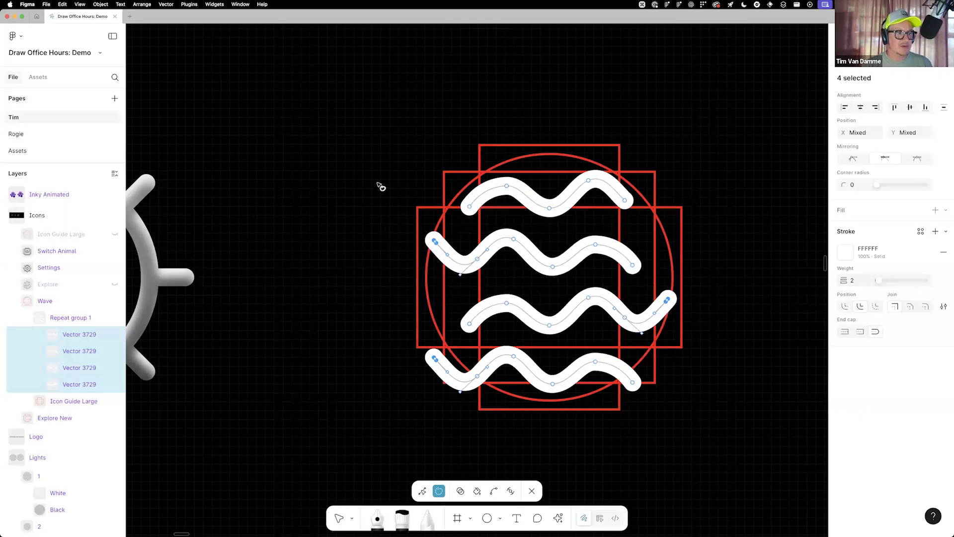
mouse_move(354, 233)
left_mouse_down()
mouse_move(321, 96)
mouse_move(370, 174)
left_mouse_up()
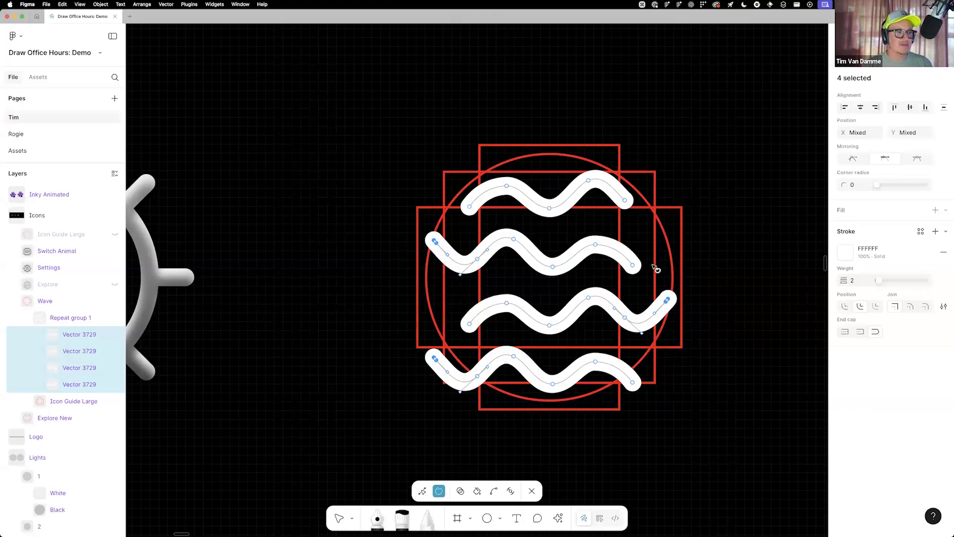
key("Escape")
key("Escape")
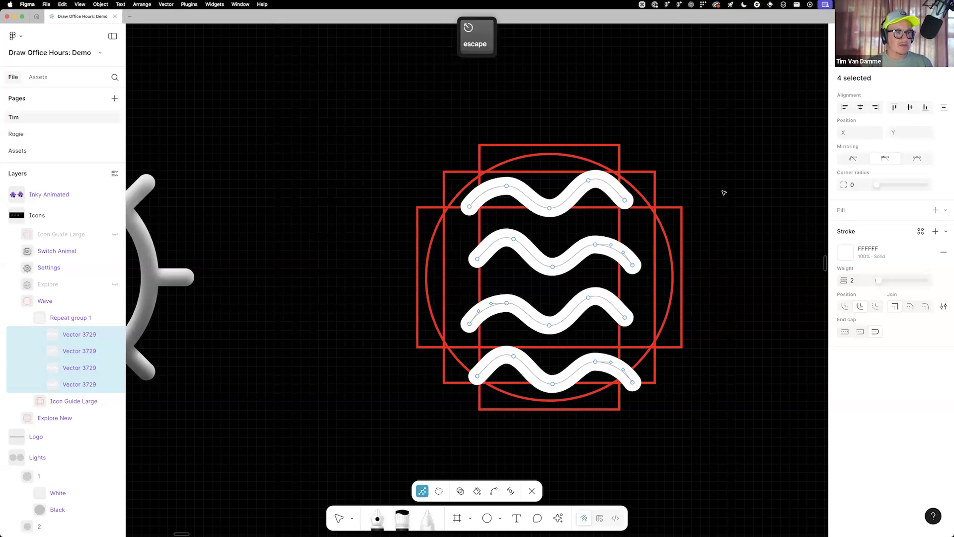
key("Escape")
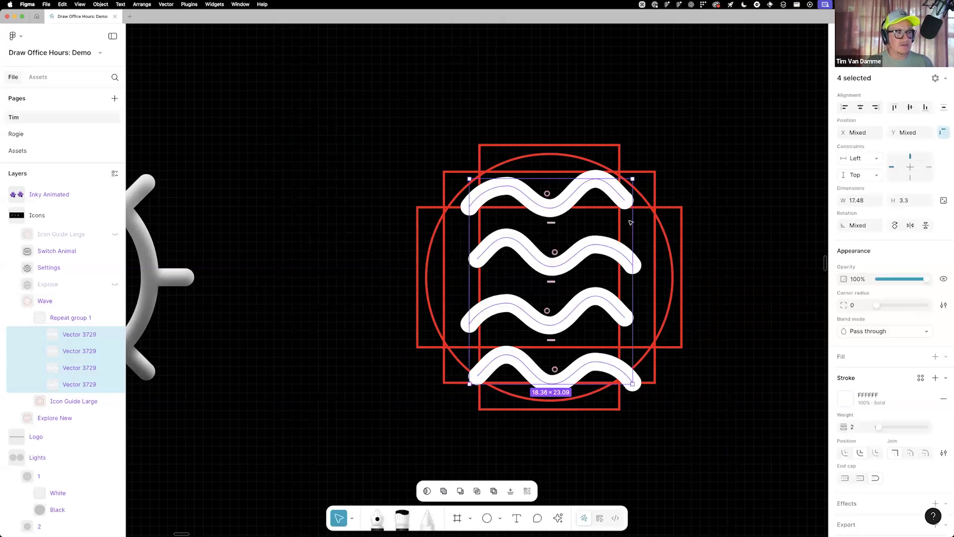
Widen all four waves to 19.48 and realign them horizontally within the icon guide
key("super+Right")
key("alt+a")
key("Right")
key("Right")
key("Right")
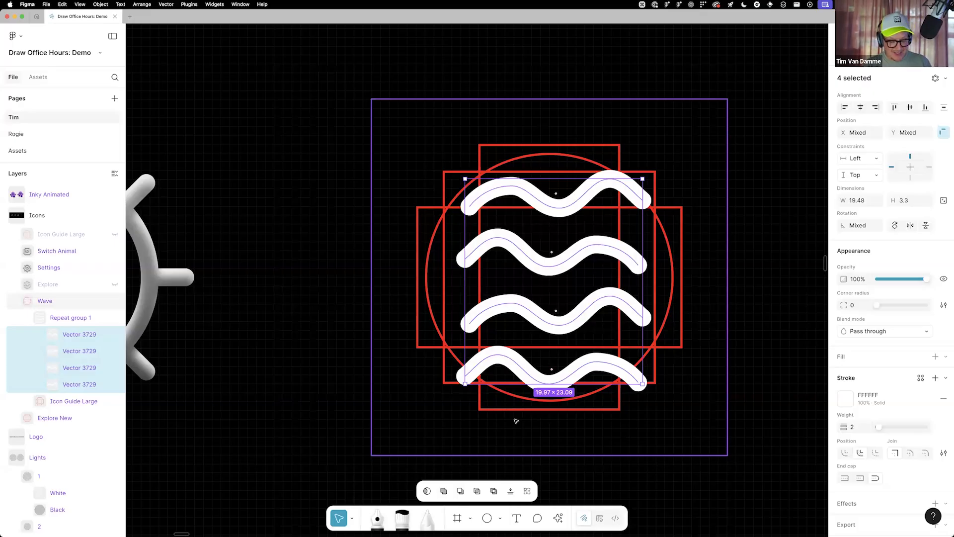
Combine the four waves into a union and hide the Wave icon's Icon Guide Large layer
key("shift+alt")
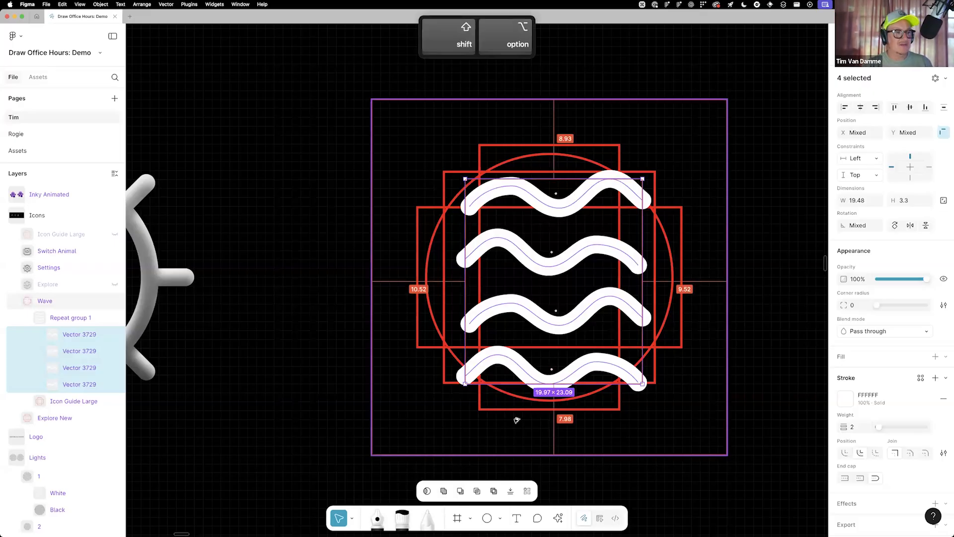
key("shift+alt+u")
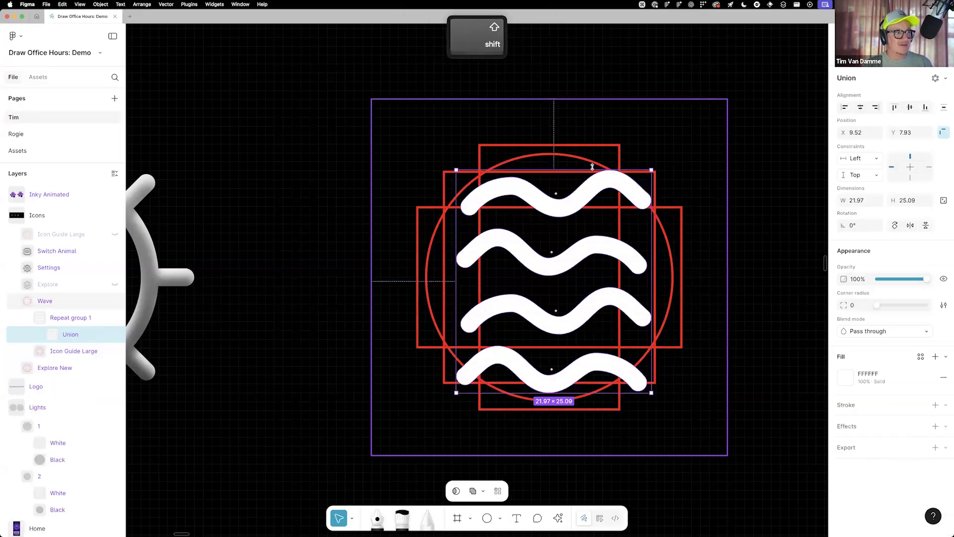
left_click(39, 336)
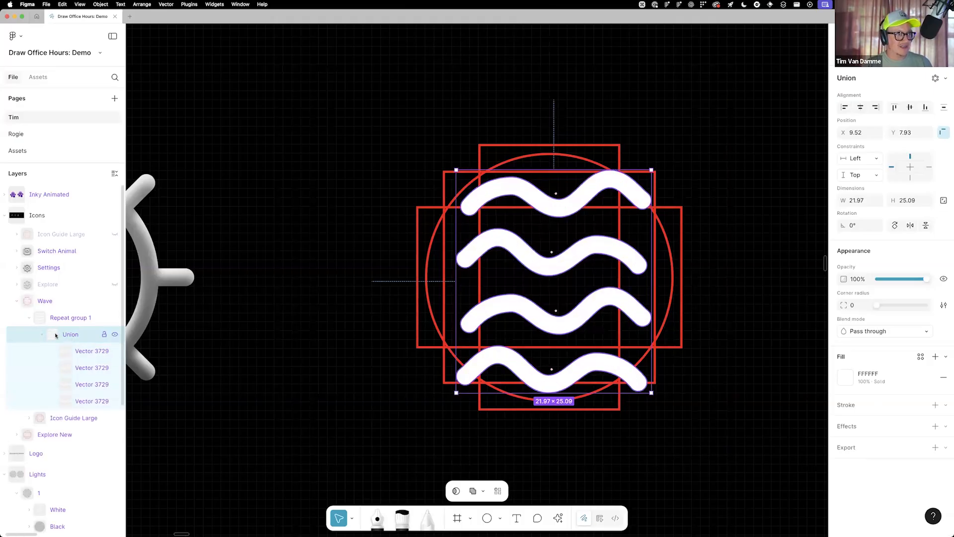
left_click(40, 335)
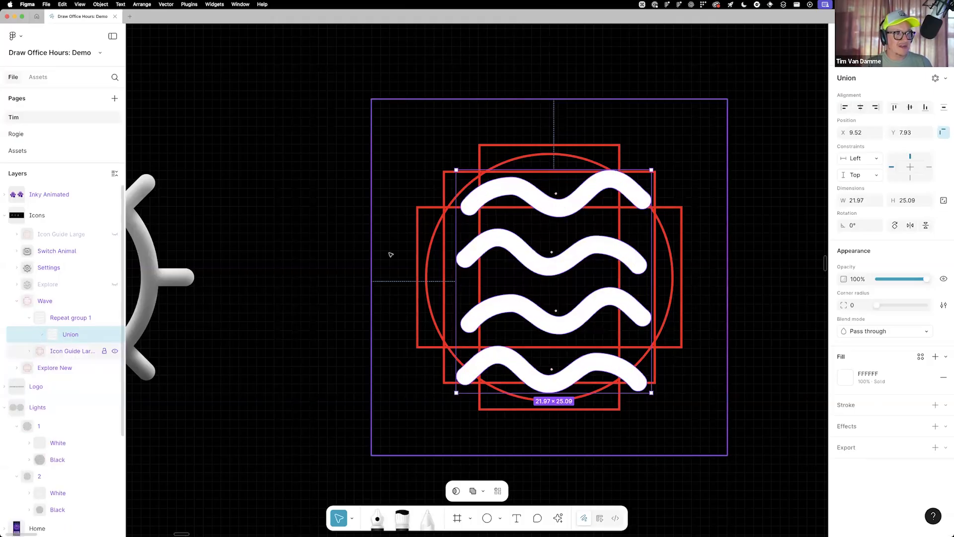
left_click(54, 356)
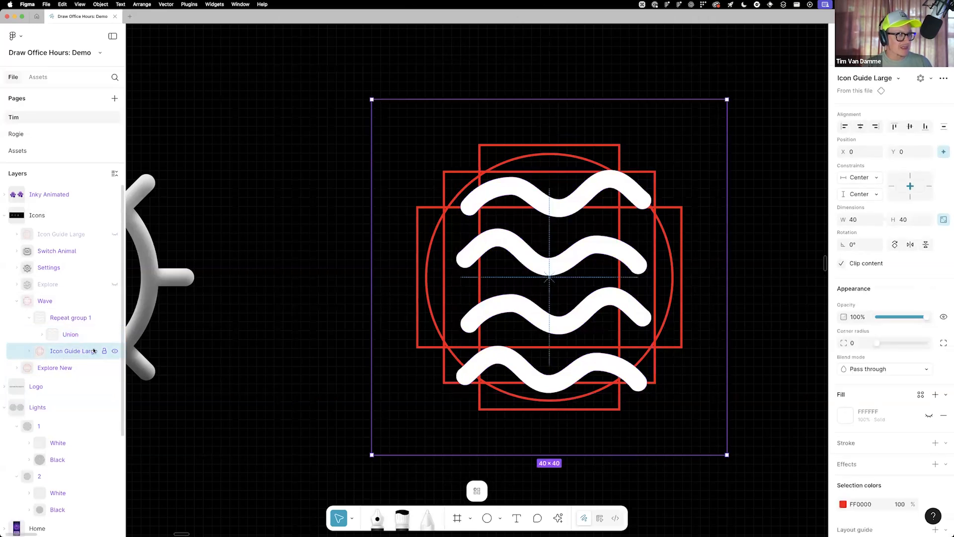
key("super+shift+h")
Apply the Icon/Fill color style and the Icon/Style effect style to the wave union
left_click(63, 335)
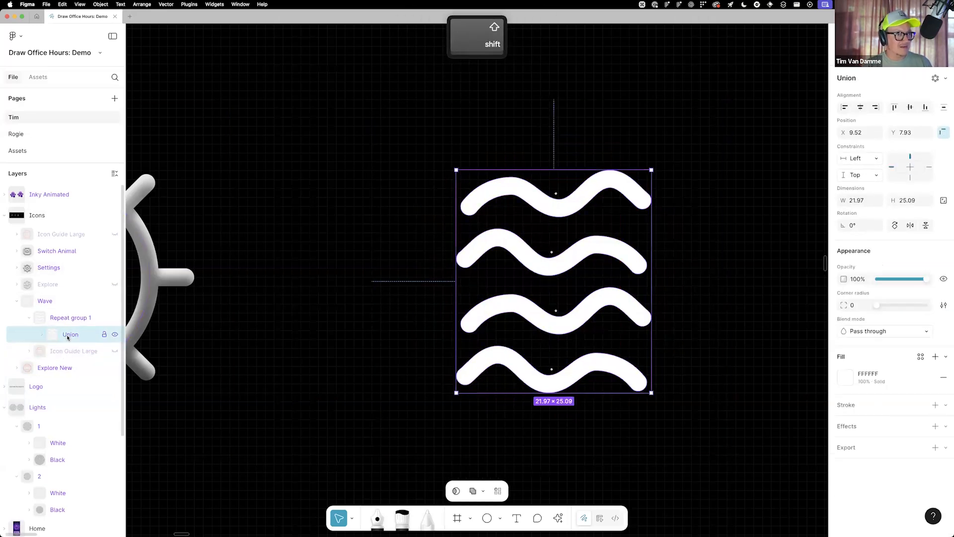
left_click(922, 356)
left_click(754, 438)
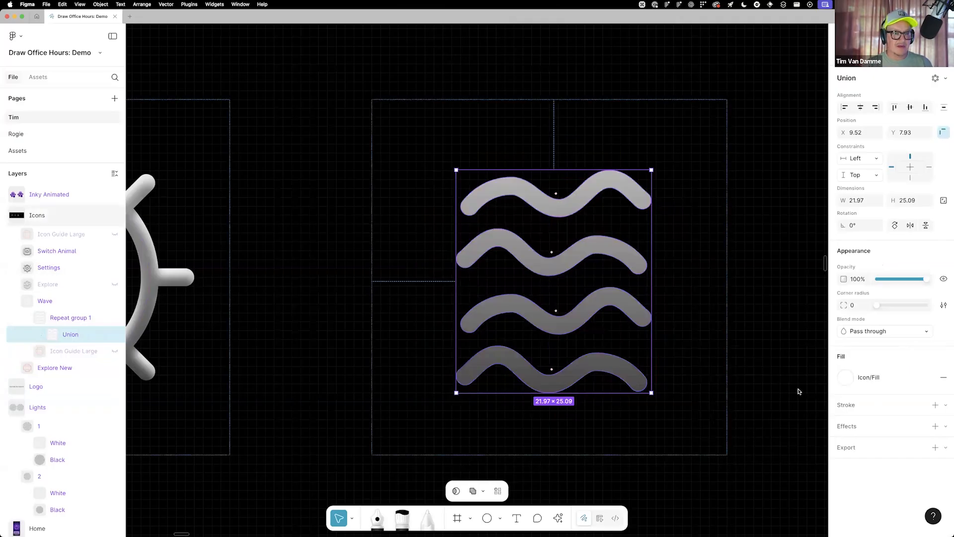
left_click(922, 426)
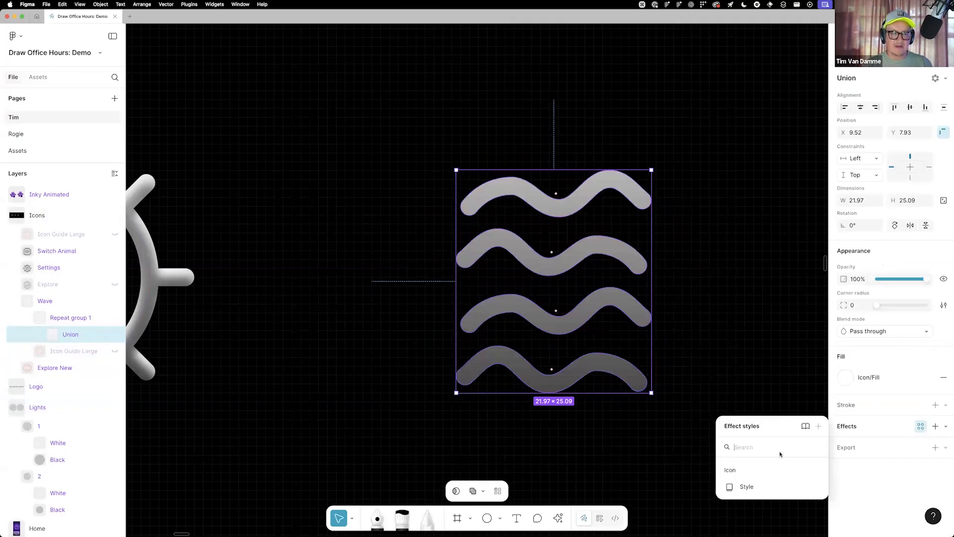
left_click(747, 487)
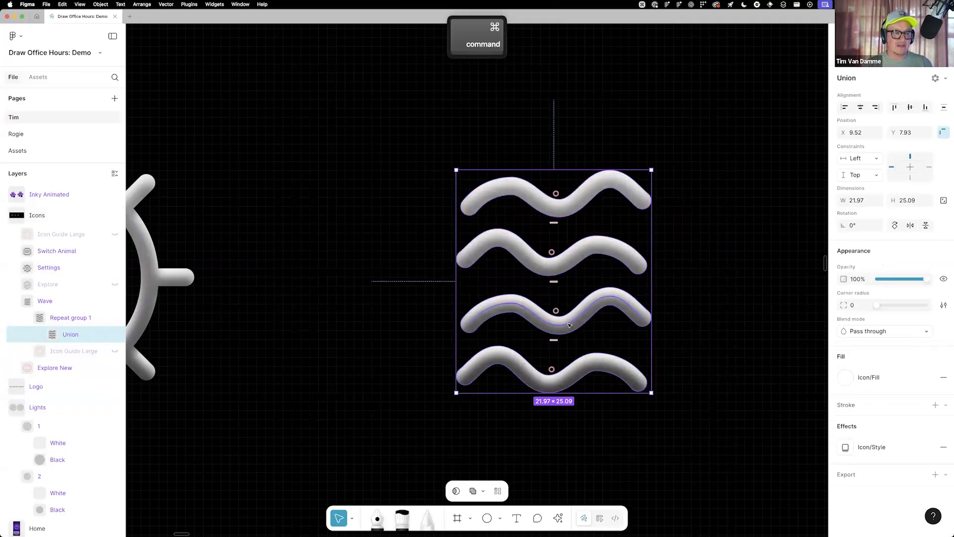
Expand the Explore New icon frame beside the wave icon and select its Icon Guide Large layer
scroll(546, 189, "down", 3)
scroll(546, 189, "down", 2)
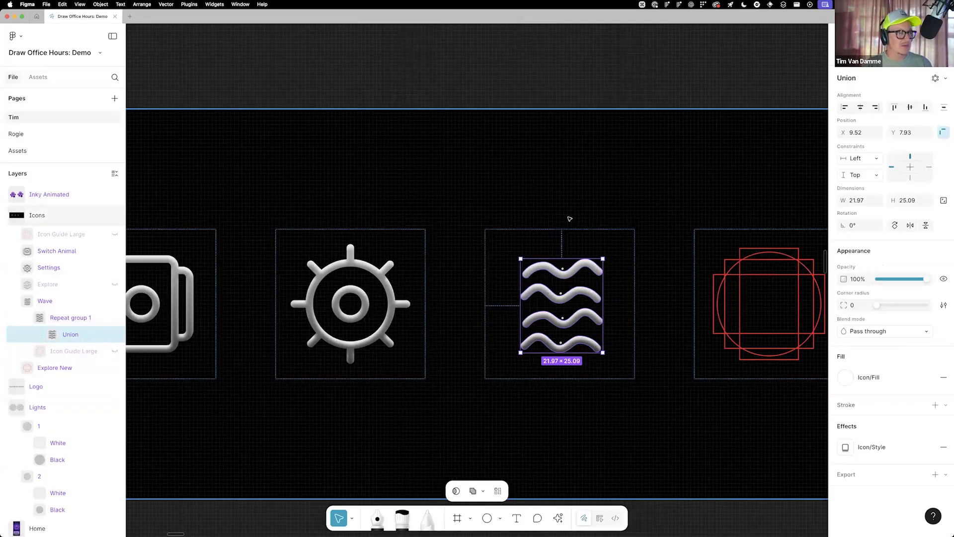
scroll(592, 217, "down", 5)
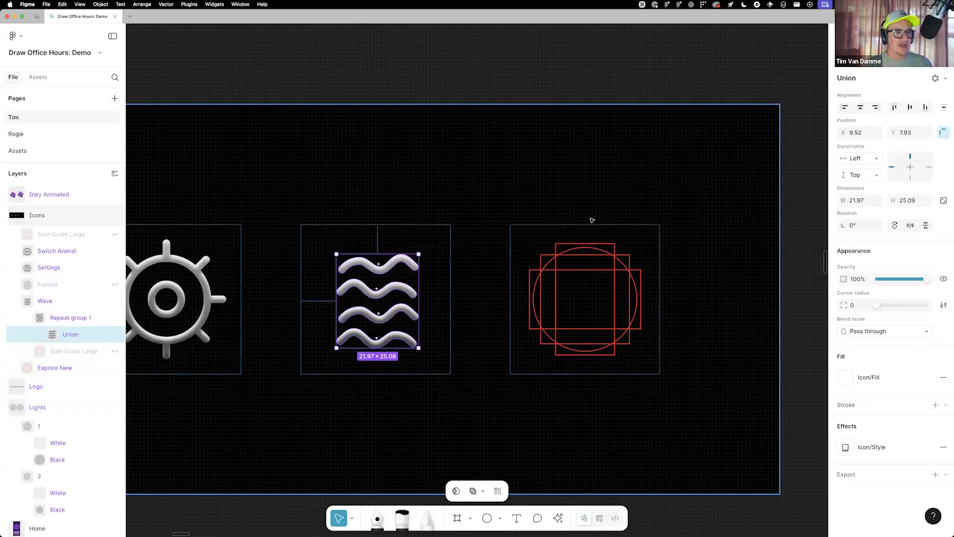
scroll(706, 234, "right", 5)
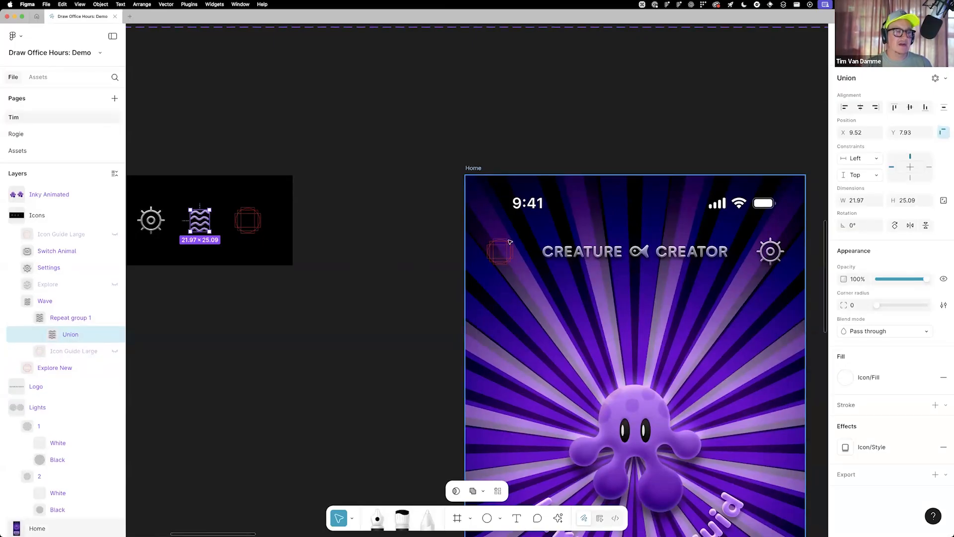
scroll(462, 251, "left", 3)
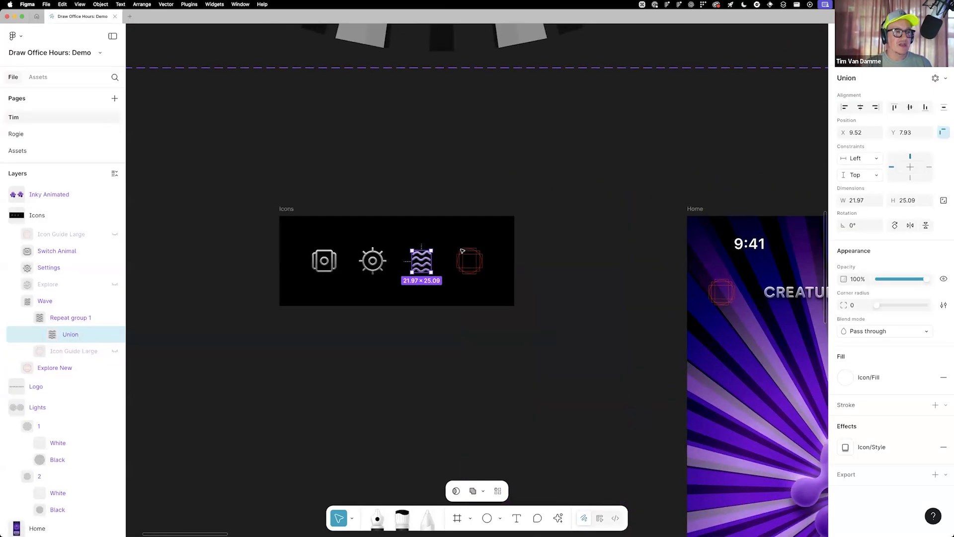
scroll(460, 281, "up", 5)
scroll(514, 265, "up", 2)
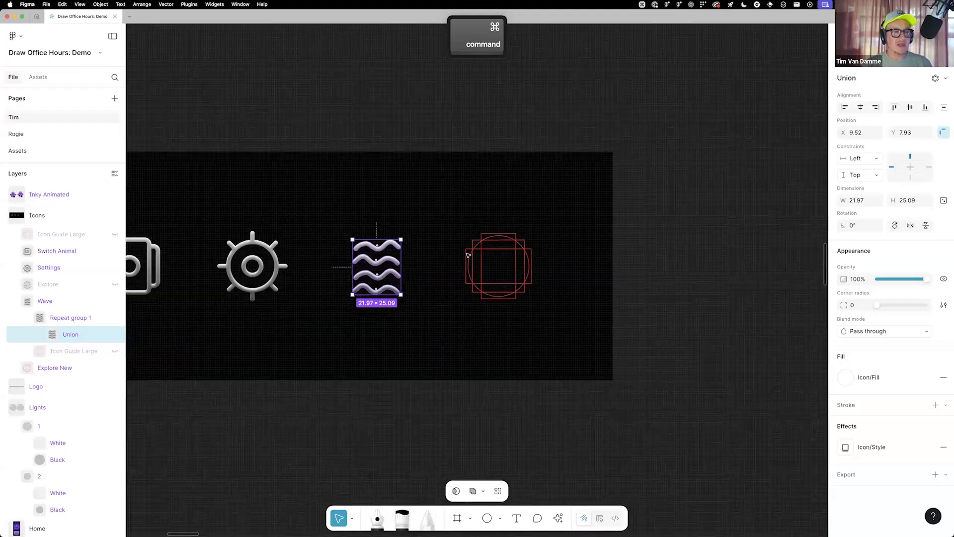
left_click(468, 255)
scroll(462, 259, "up", 5)
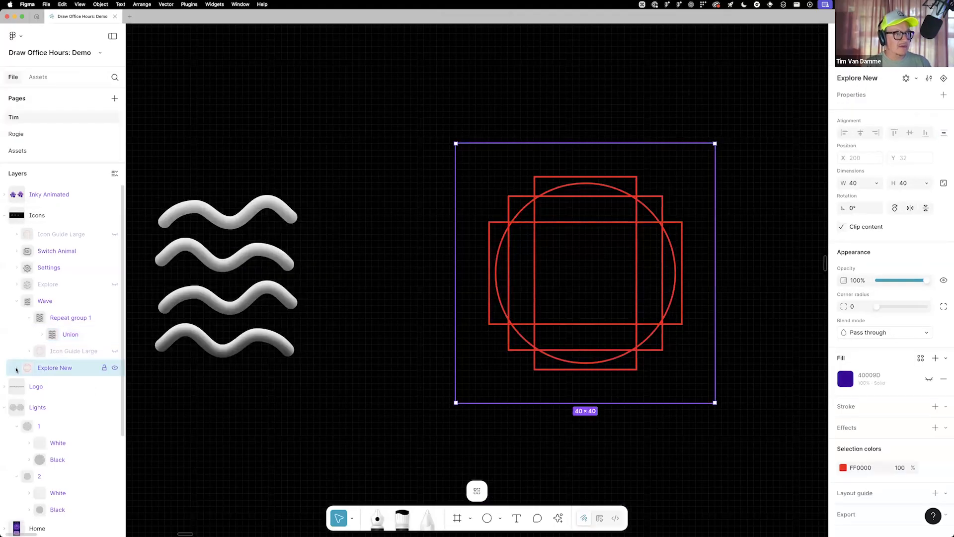
left_click(17, 369)
left_click(73, 385)
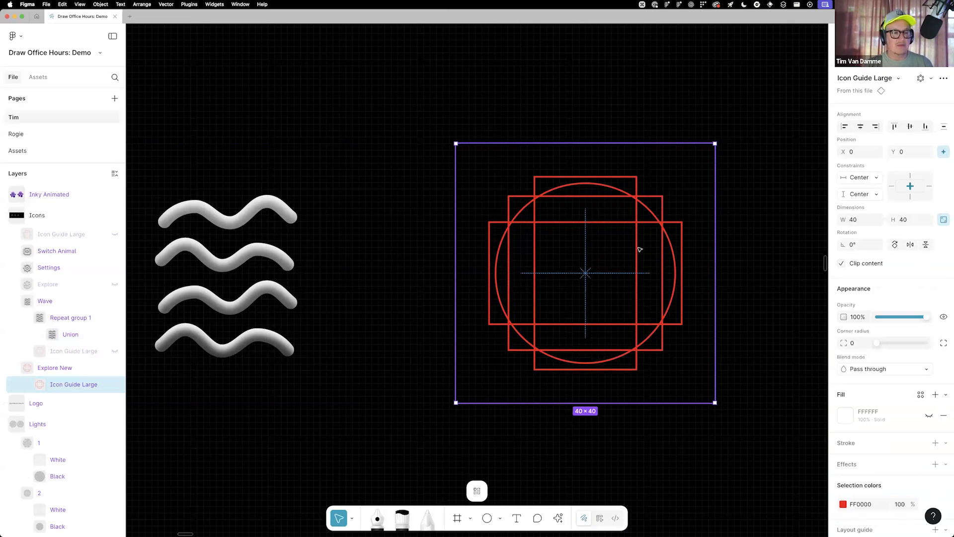
Draw a 16 × 16 circle in the Explore New frame, horizontally centred at X 12, Y 6
scroll(616, 259, "up", 2)
scroll(616, 248, "up", 1)
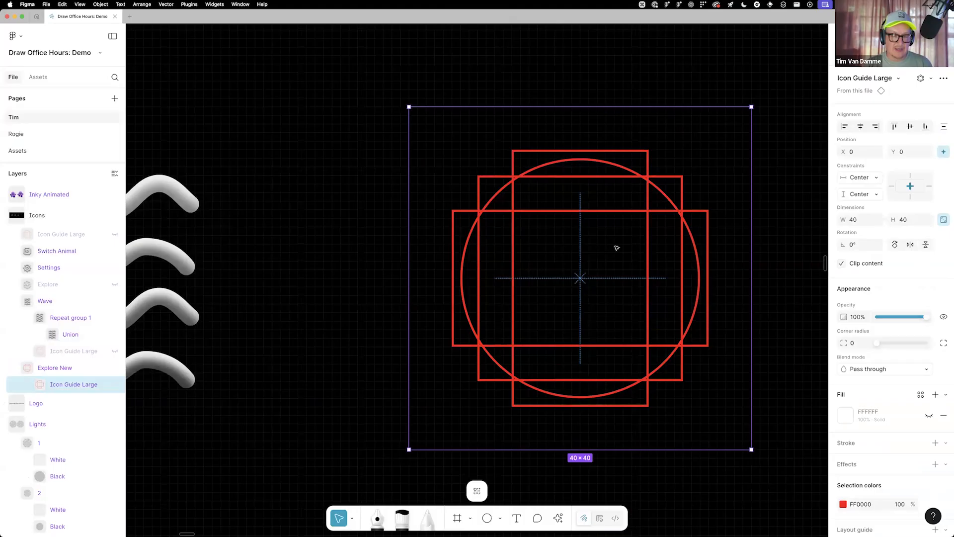
key("o")
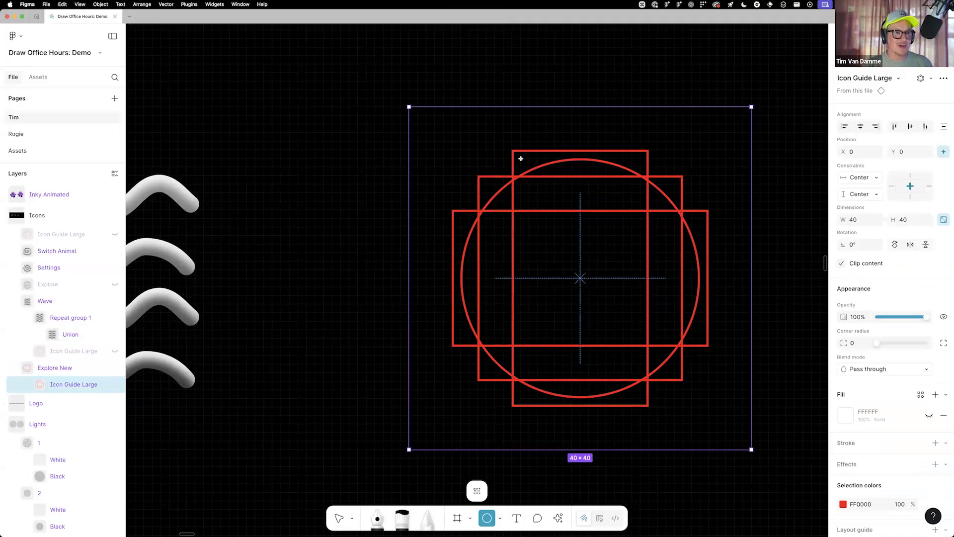
left_click_drag(580, 278, 580, 158)
left_click_drag(555, 281, 557, 294)
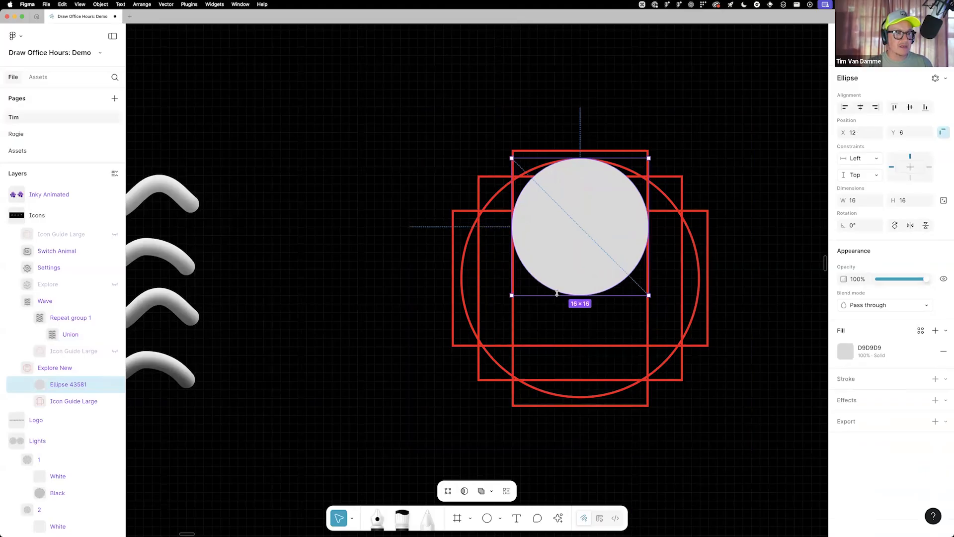
Apply a radial repeat to the circle with a gap of 1 unit, and switch the gap's unit to px
left_click(935, 78)
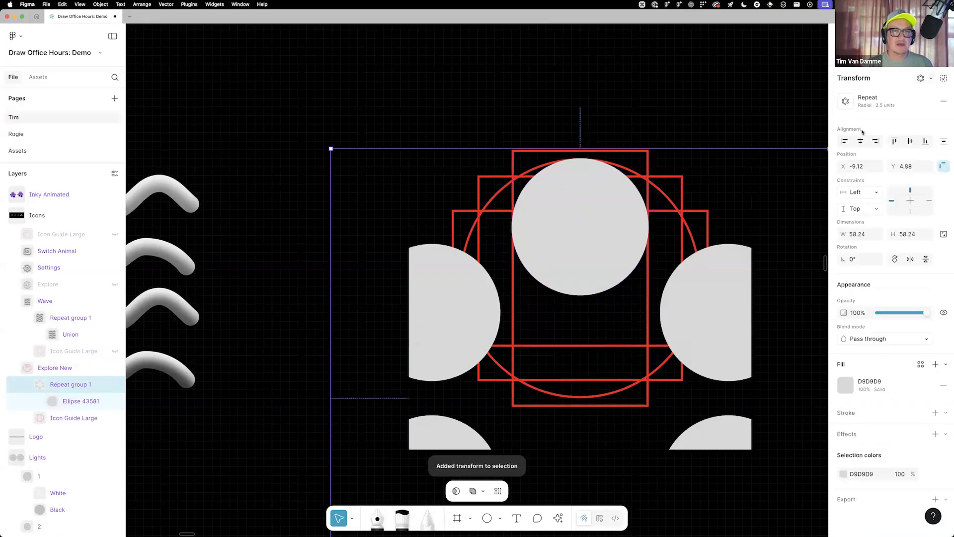
left_click(868, 101)
left_click(765, 158)
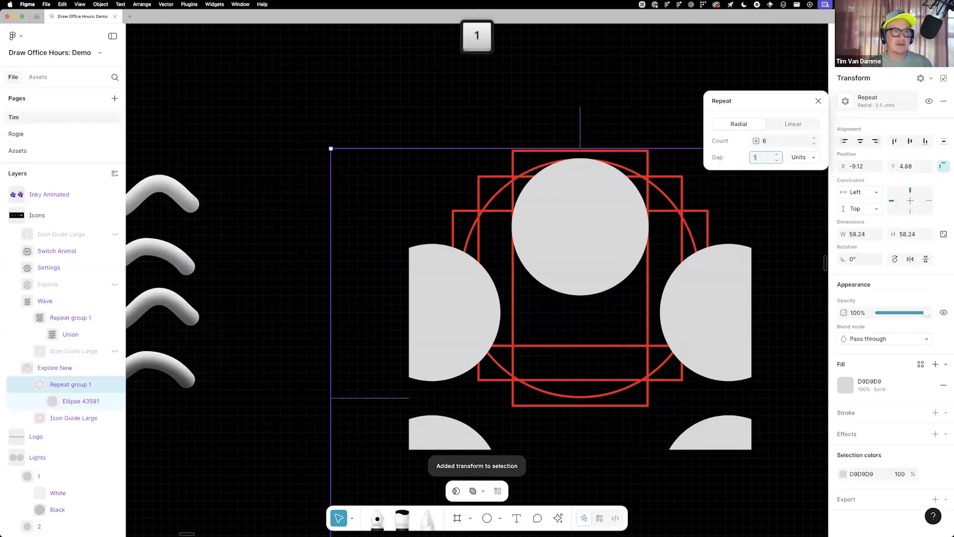
type("1")
key("Return")
left_click(797, 158)
left_click(806, 171)
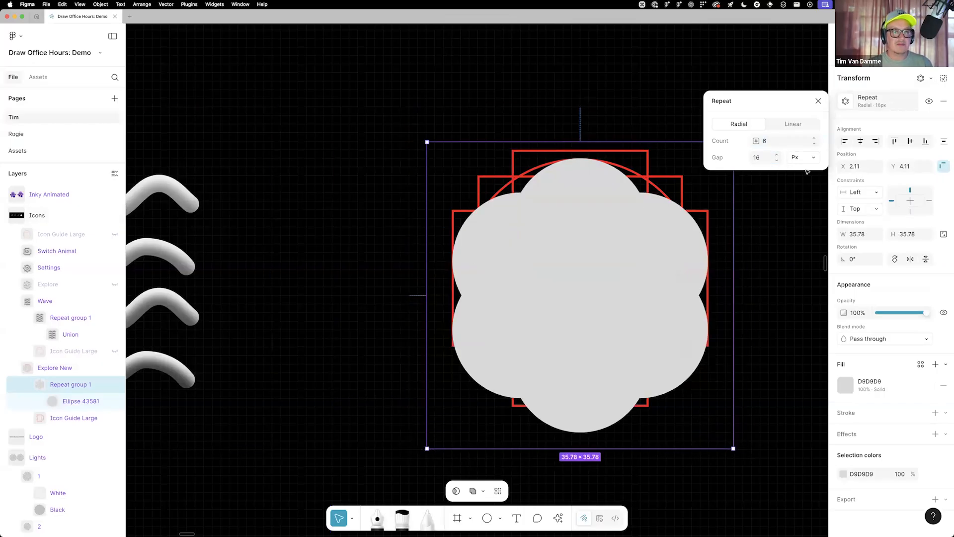
Set the radial repeat's gap to 12 px and lower the source circle's opacity to 50%
left_click(777, 160)
left_click(777, 160)
left_click(777, 160)
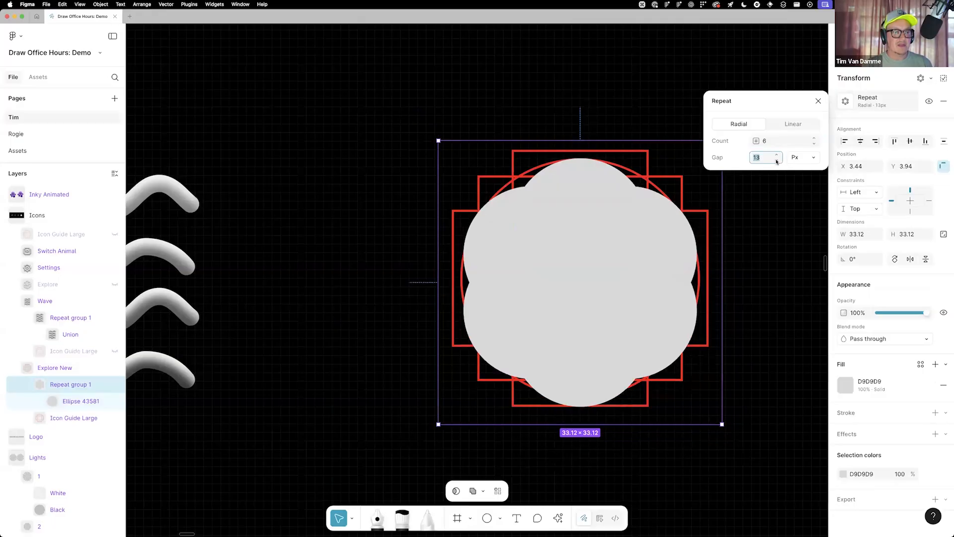
left_click(777, 161)
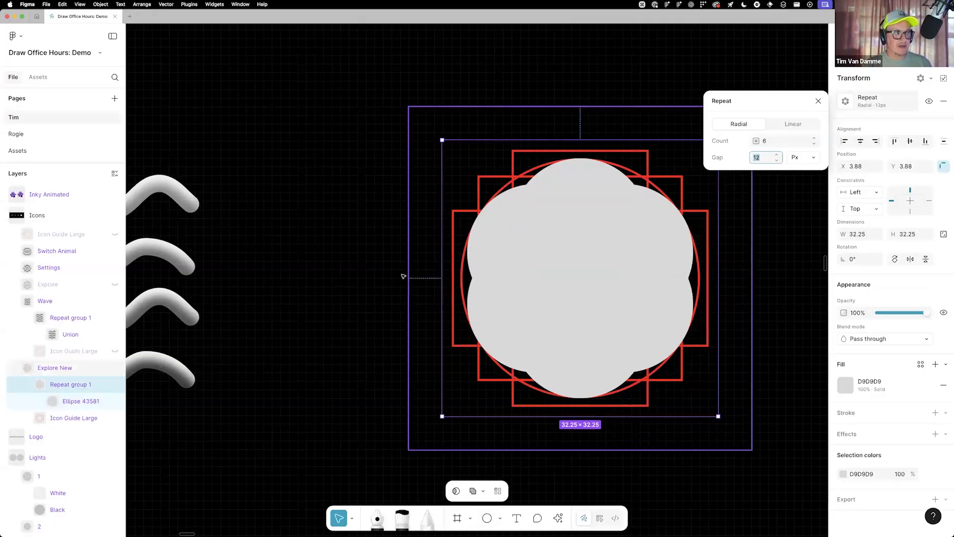
left_click(79, 400)
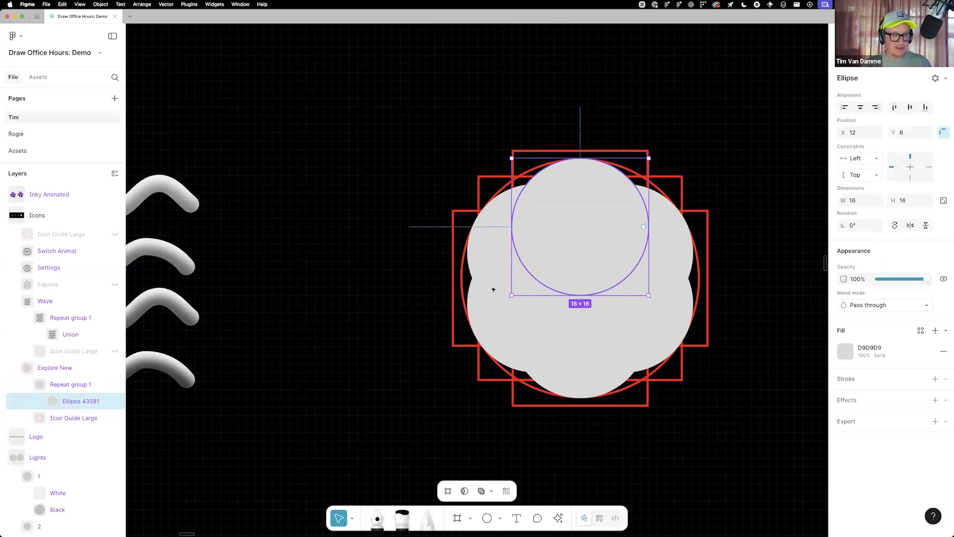
key("5")
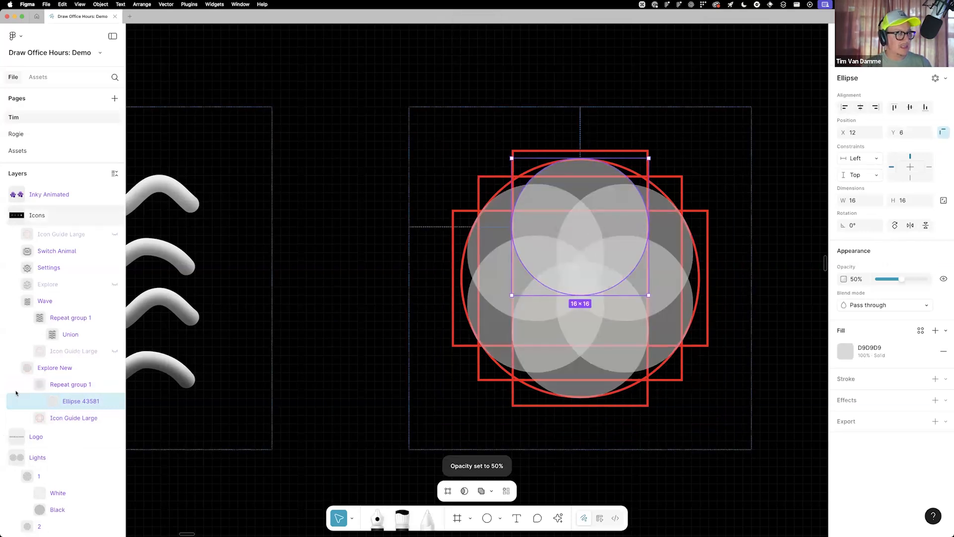
Apply the radial repeat to convert it into separate ellipses and select all six of them
left_click(60, 387)
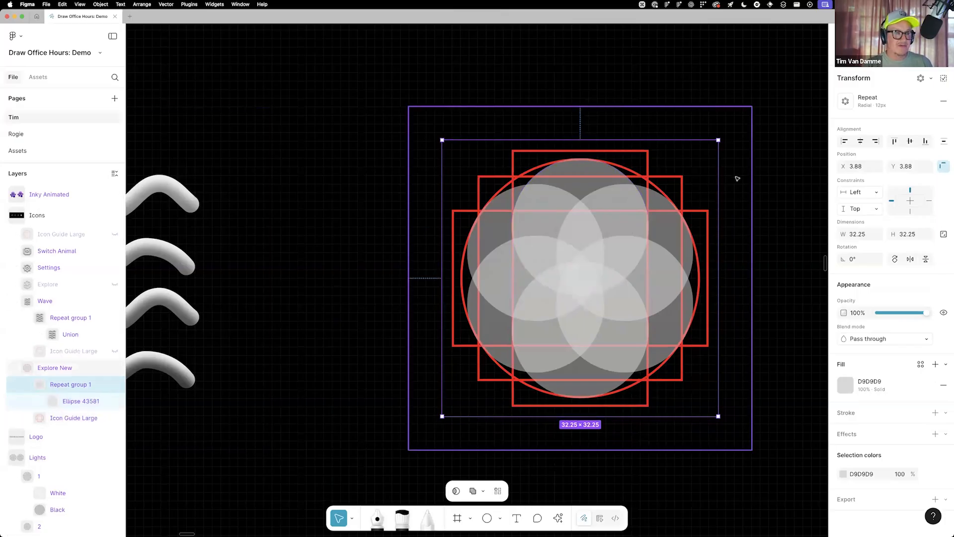
left_click(944, 79)
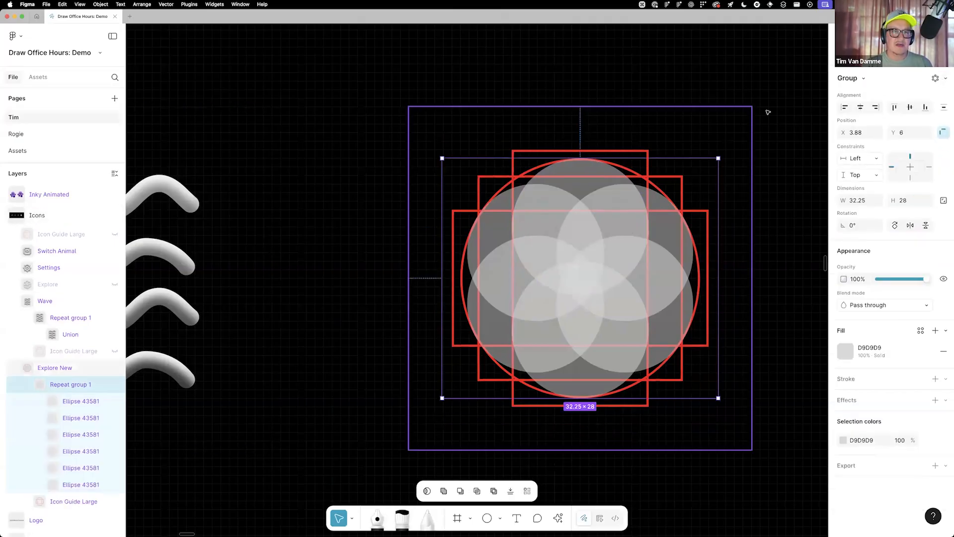
left_click(76, 401)
left_click(73, 485, "shift")
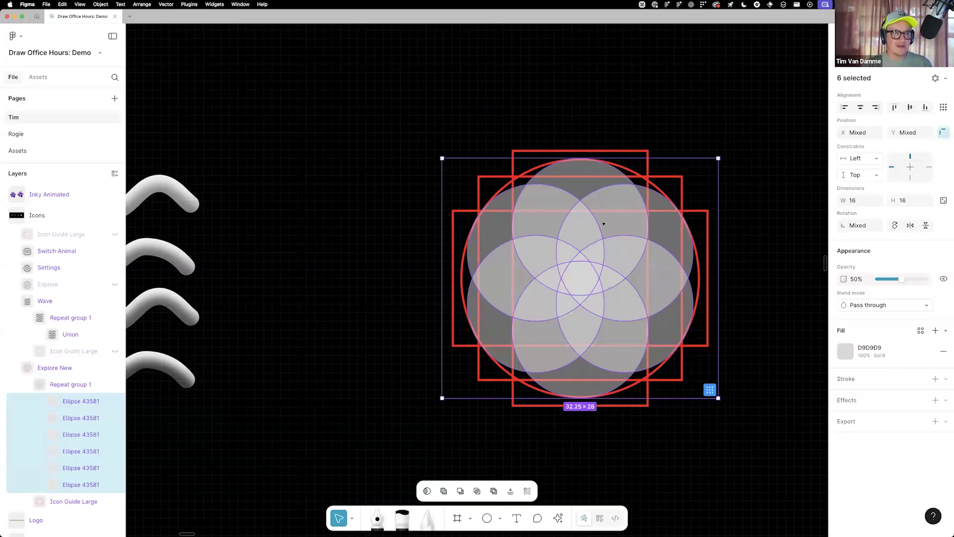
Merge the overlapping regions of the six circles with Shape Builder into curved petals swirling around the central hexagon
key("Return")
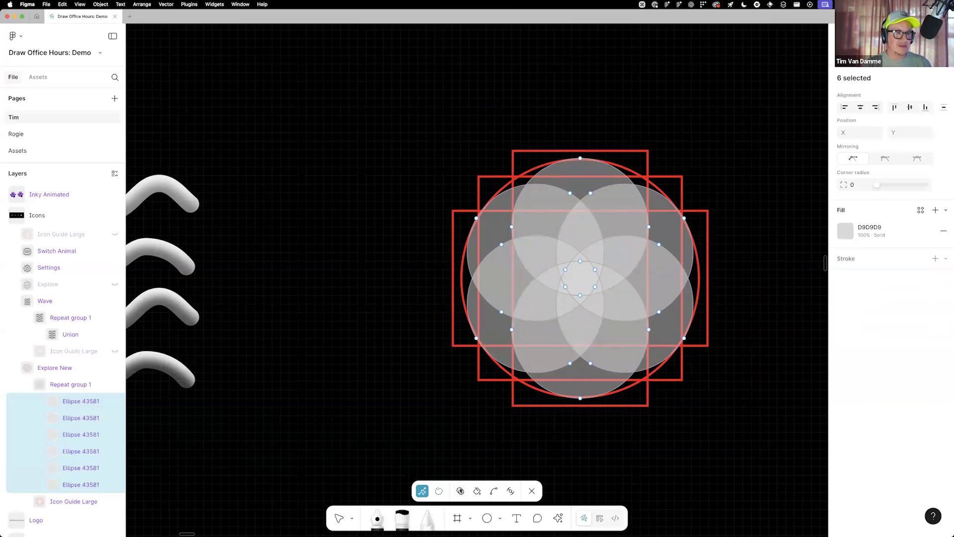
key("shift+s")
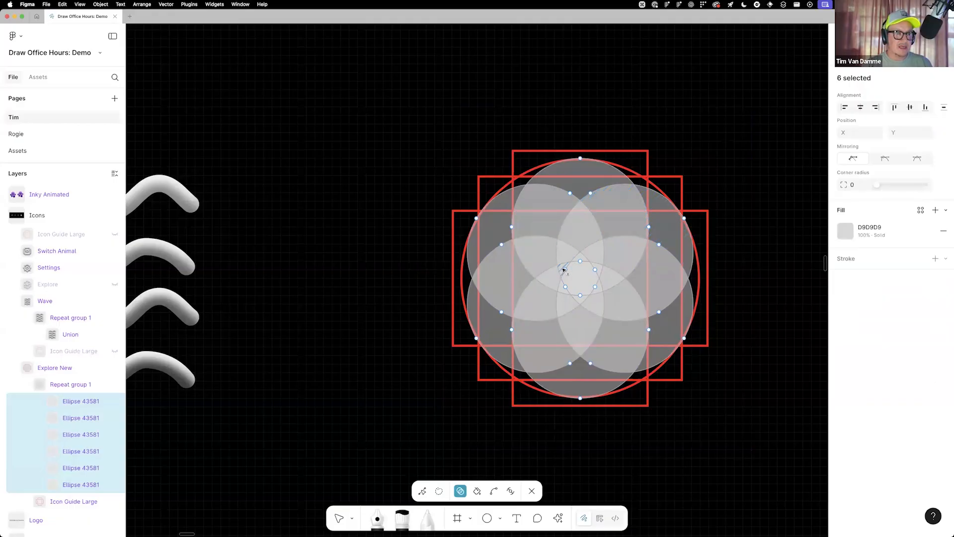
mouse_move(569, 256)
left_mouse_down()
mouse_move(598, 223)
mouse_move(664, 219)
left_mouse_up()
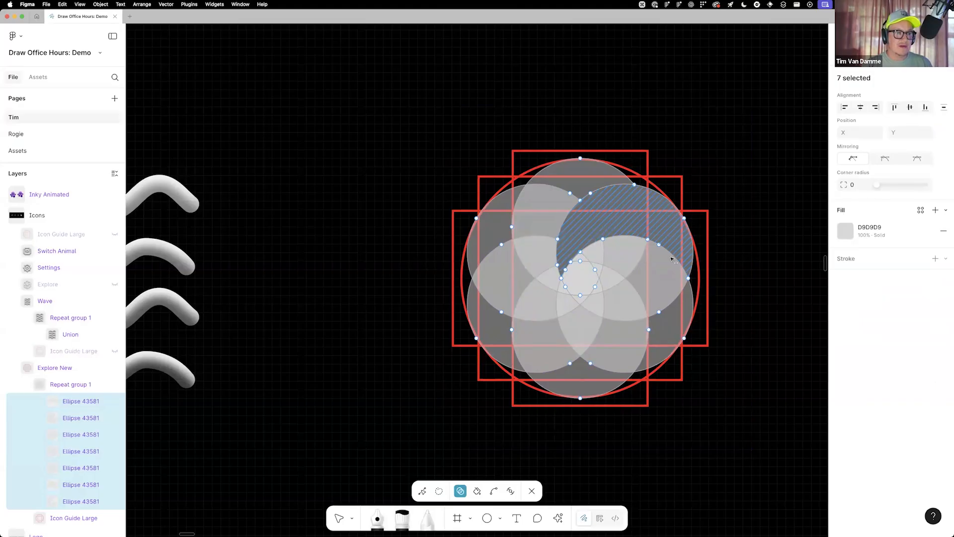
mouse_move(582, 258)
left_mouse_down()
mouse_move(650, 268)
mouse_move(668, 326)
left_mouse_up()
mouse_move(598, 268)
left_mouse_down()
mouse_move(614, 297)
mouse_move(606, 379)
mouse_move(572, 395)
left_mouse_up()
mouse_move(570, 339)
left_mouse_down()
mouse_move(492, 342)
mouse_move(577, 304)
mouse_move(520, 301)
mouse_move(494, 225)
left_mouse_up()
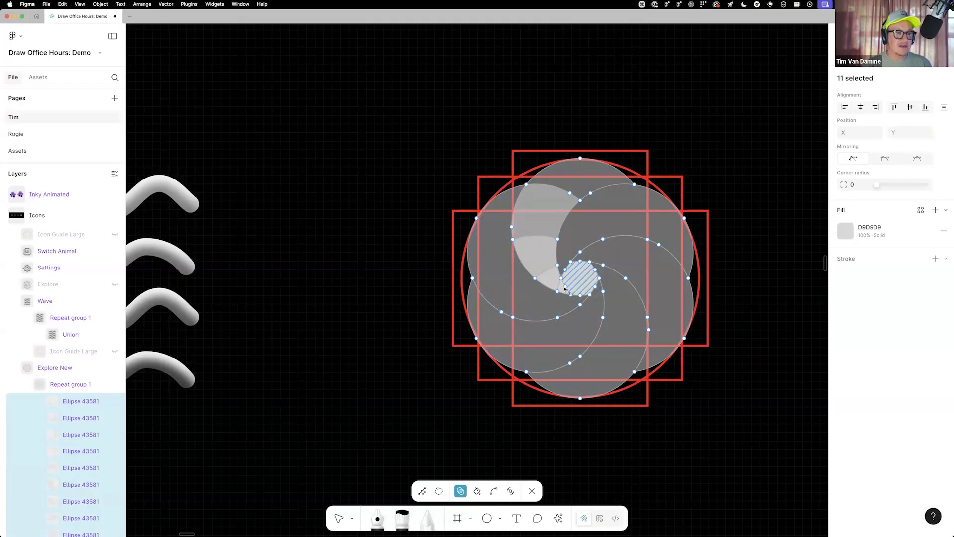
mouse_move(565, 291)
left_mouse_down()
mouse_move(543, 252)
mouse_move(544, 205)
left_mouse_up()
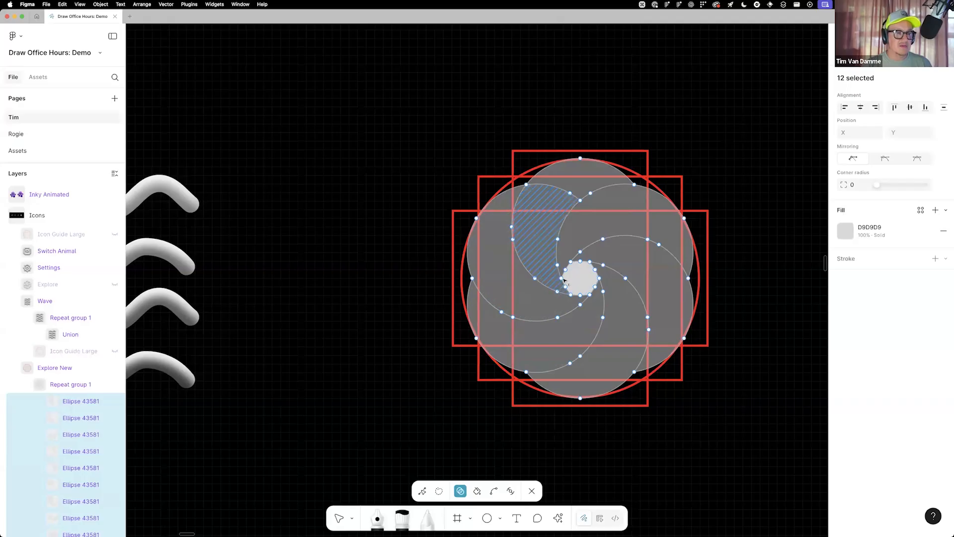
Remove the central hexagon region with Shape Builder and leave vector editing
key("super")
key("alt")
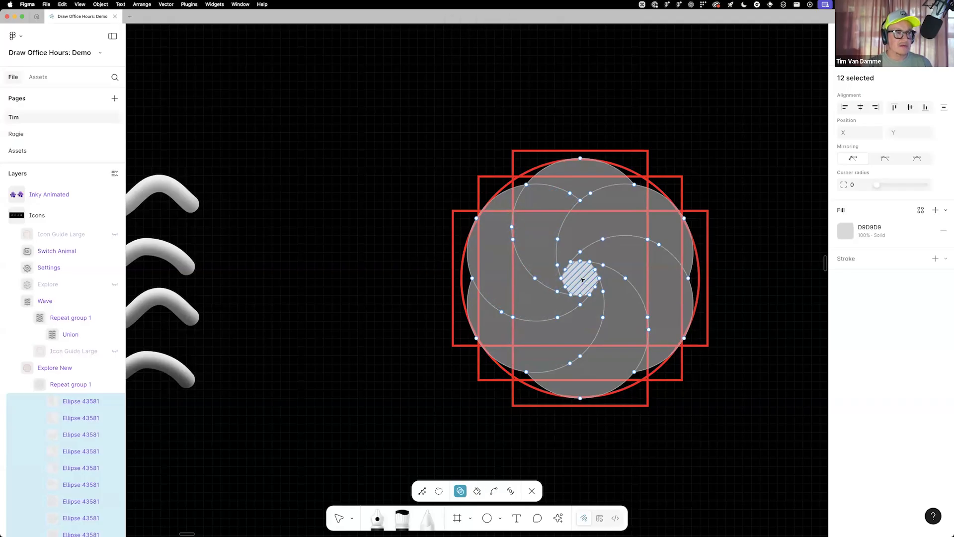
key("alt")
left_click(583, 280, "alt")
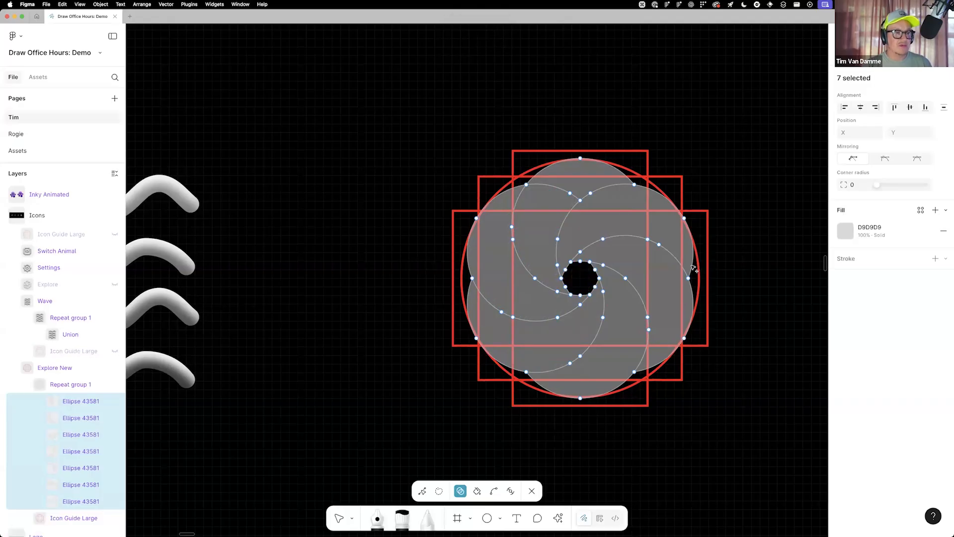
key("Escape")
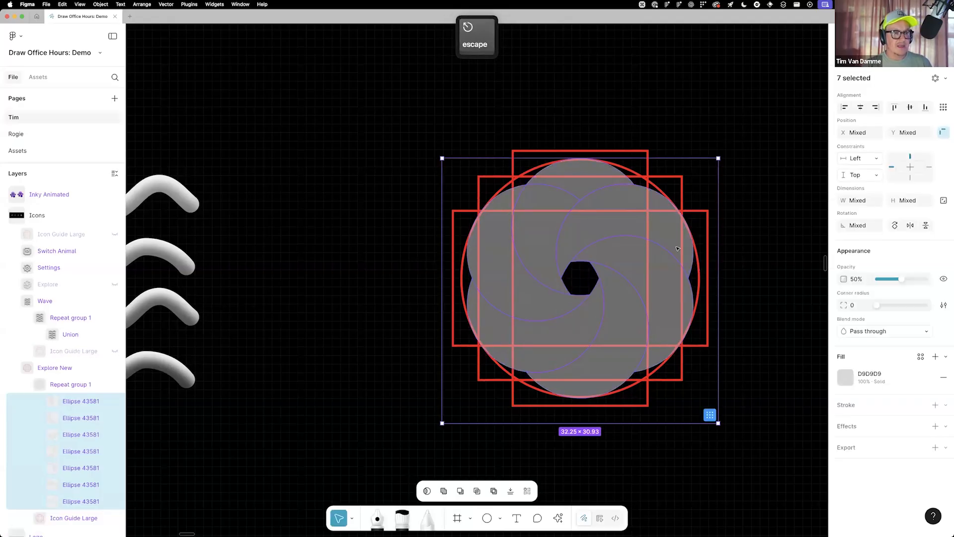
Swap the petals' fill for a stroke, with the stroke position centred and round joins
key("shift")
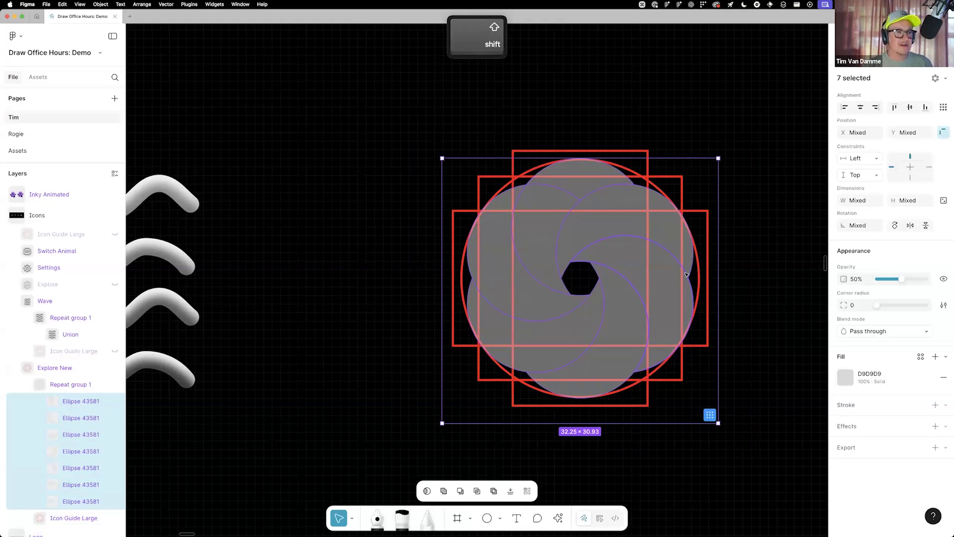
key("shift+x")
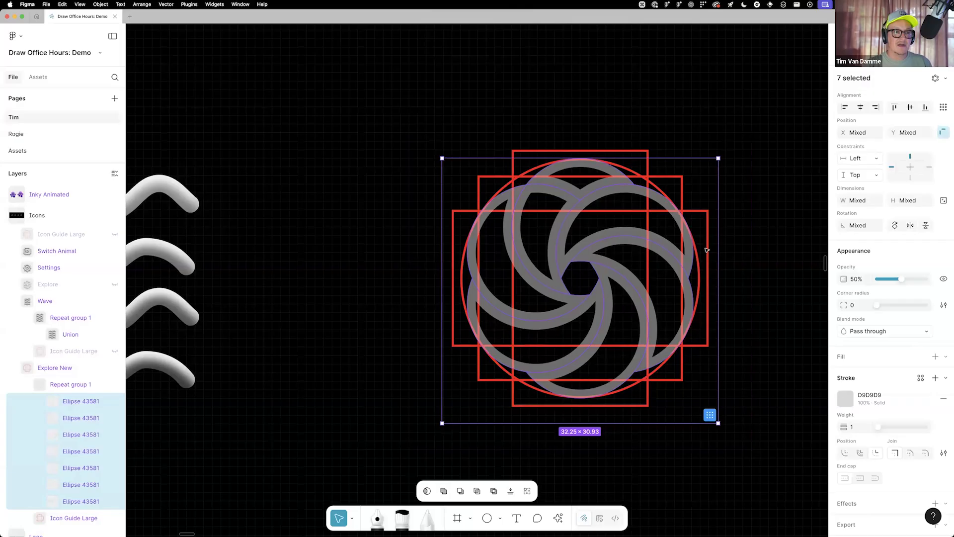
scroll(878, 397, "down", 1)
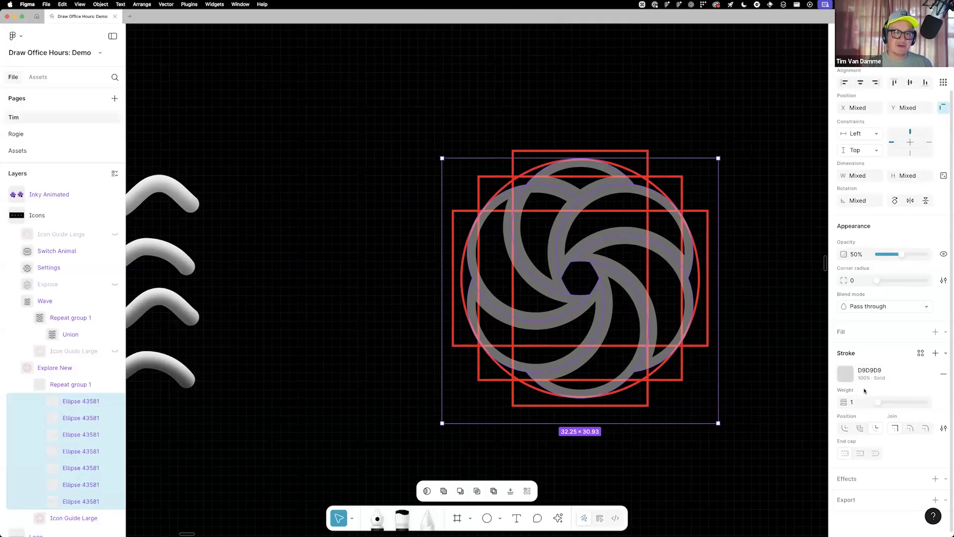
left_click(860, 428)
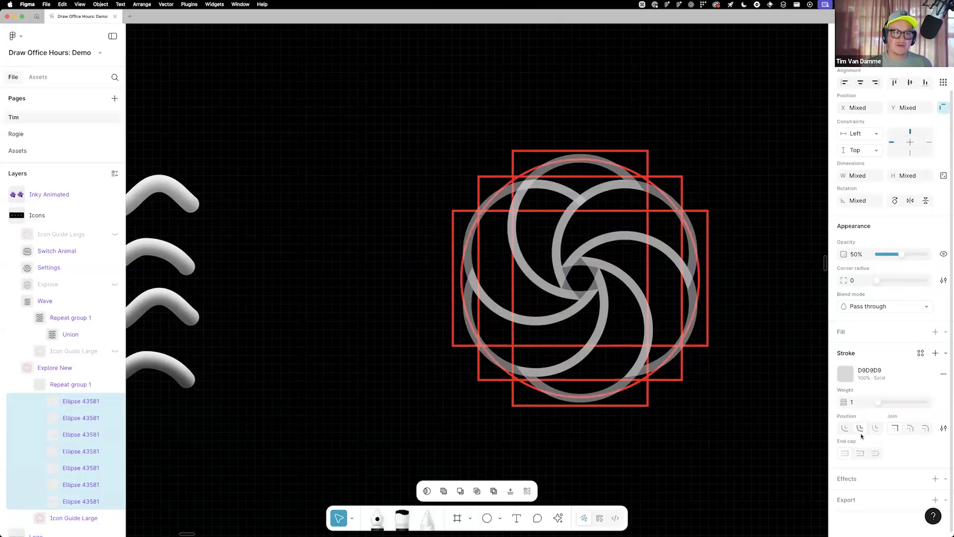
left_click(926, 428)
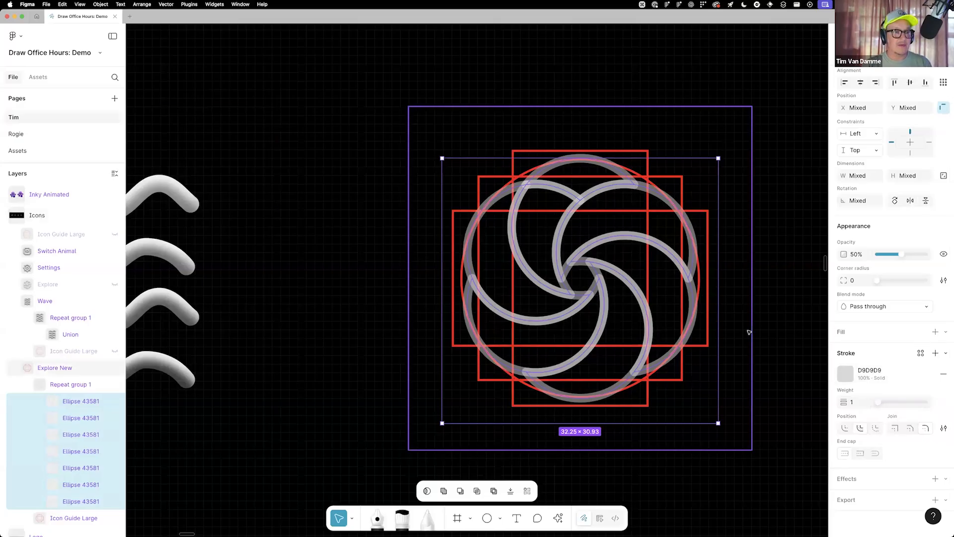
Set the petal shapes' opacity to 100% and their stroke weight to 2
key("0")
left_click(852, 403)
type("2")
key("Tab")
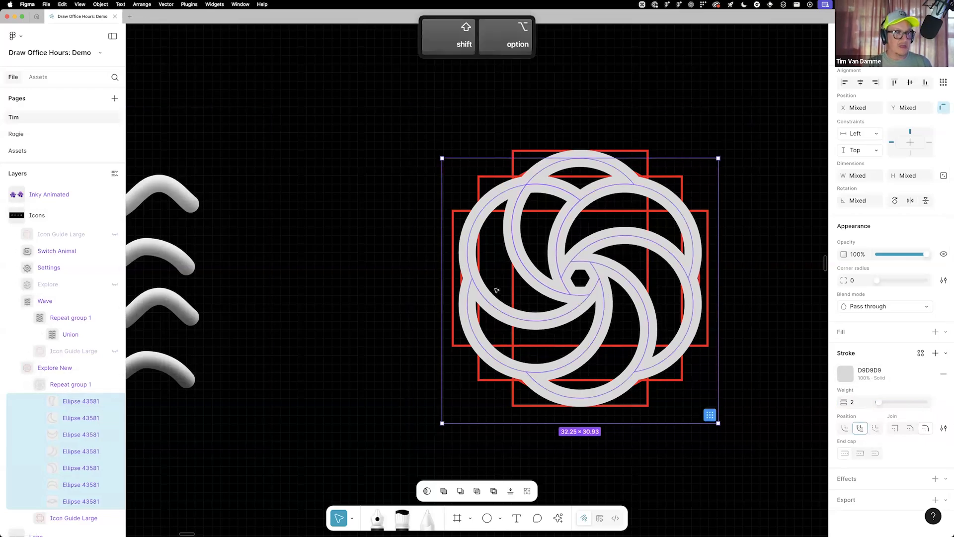
Union the petal shapes and apply the Icon/Fill color style and the Icon/Style effect style to the result
key("alt+shift+u")
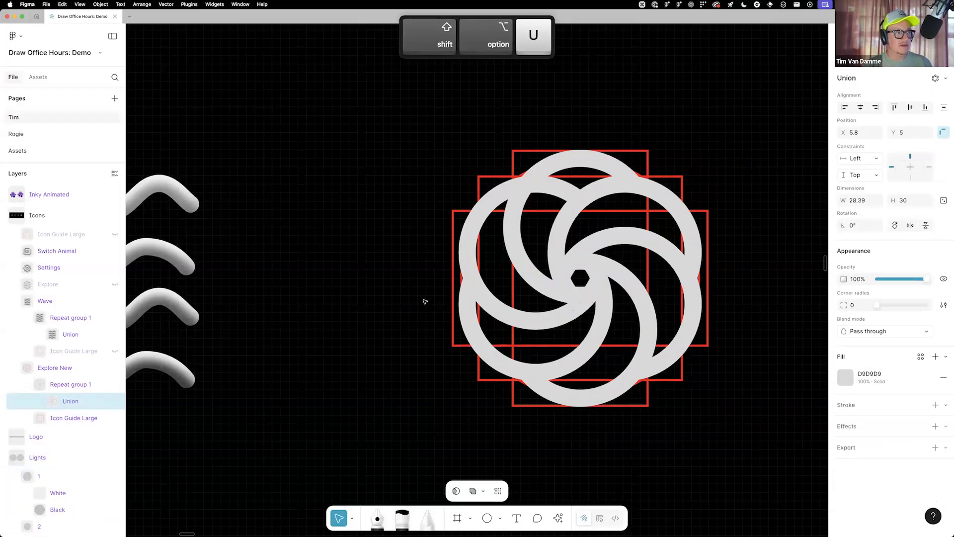
left_click(921, 356)
left_click(749, 438)
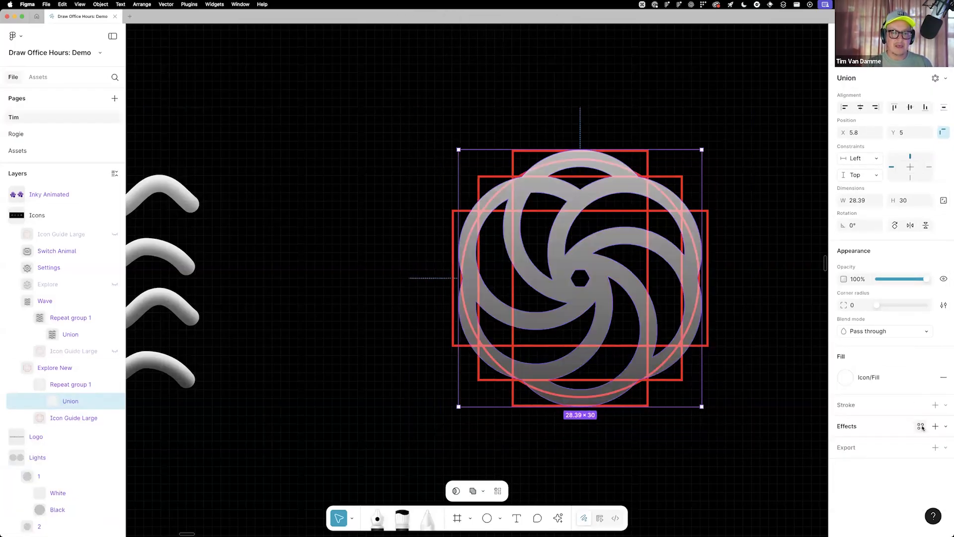
left_click(920, 426)
left_click(760, 488)
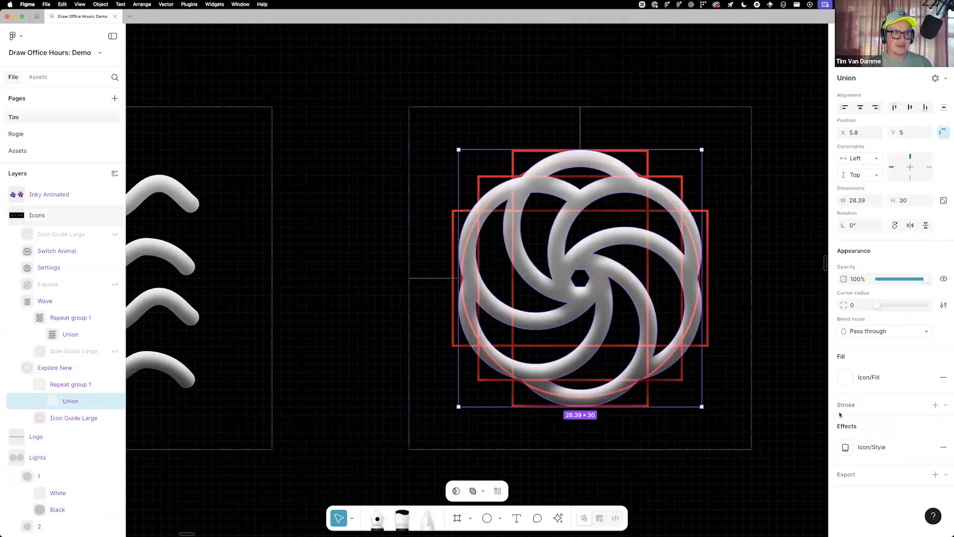
Hide the Icon Guide Large layer in the Explore New frame and select the whole Icons frame
left_click(56, 418)
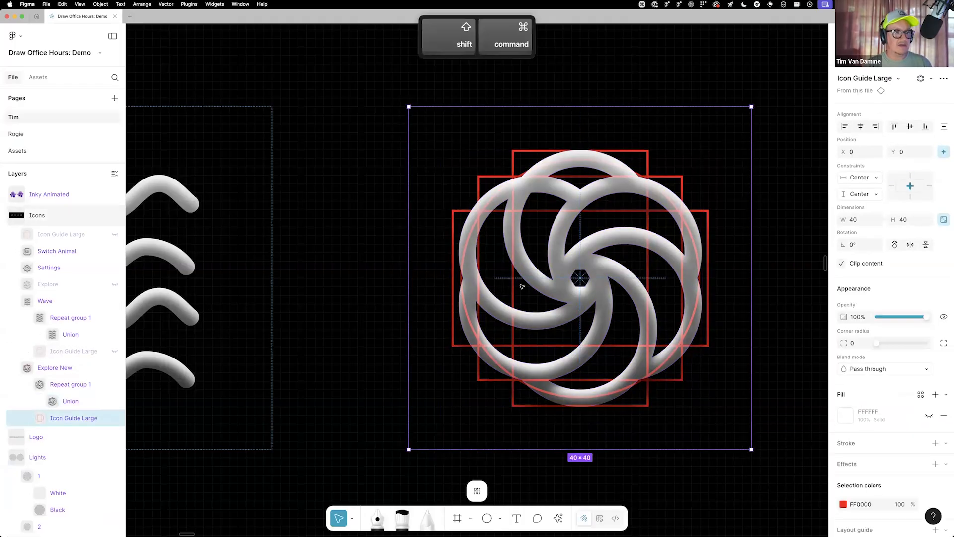
key("shift+super+h")
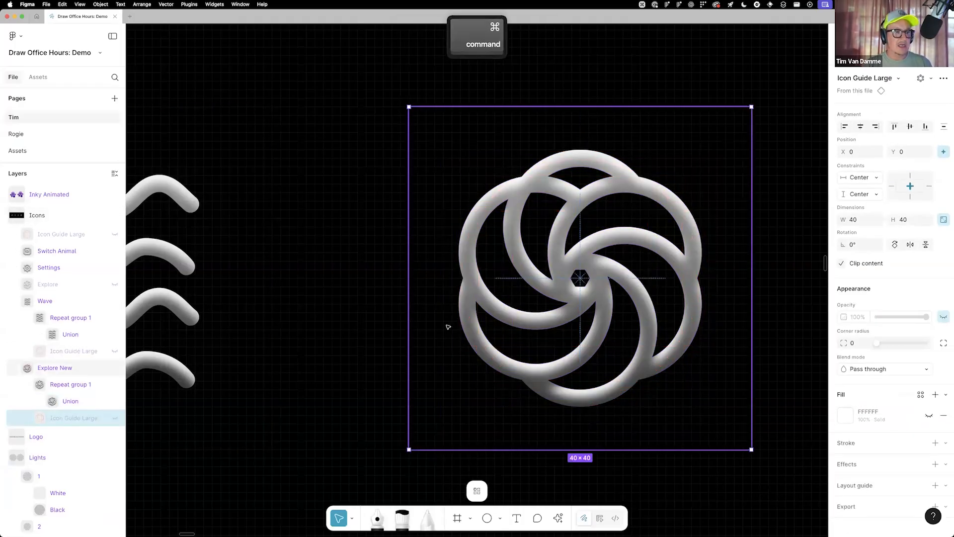
scroll(644, 331, "down", 5)
scroll(644, 331, "down", 5)
left_click(644, 331, "super")
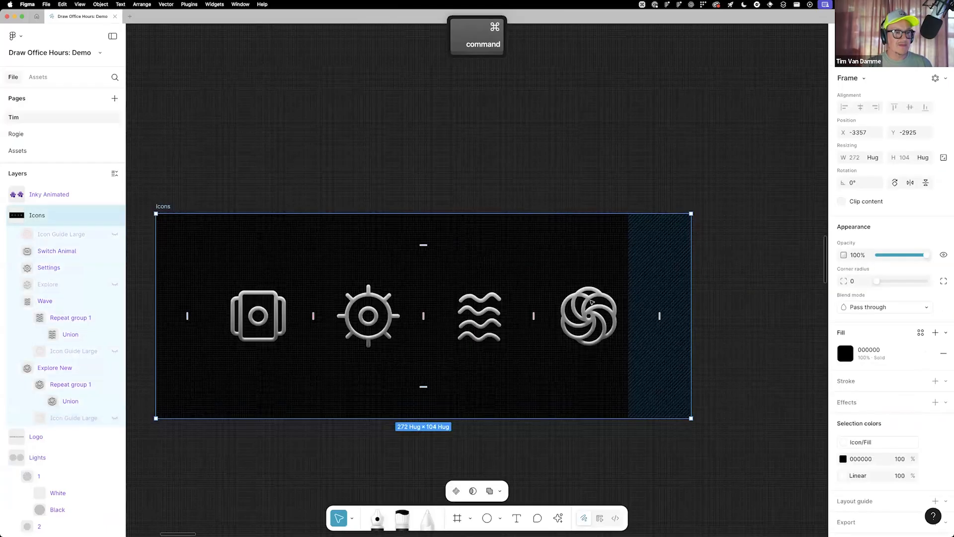
Examine the finished icon row alongside the Home screen and Pattern frames
scroll(348, 285, "down", 5)
scroll(497, 288, "right", 10)
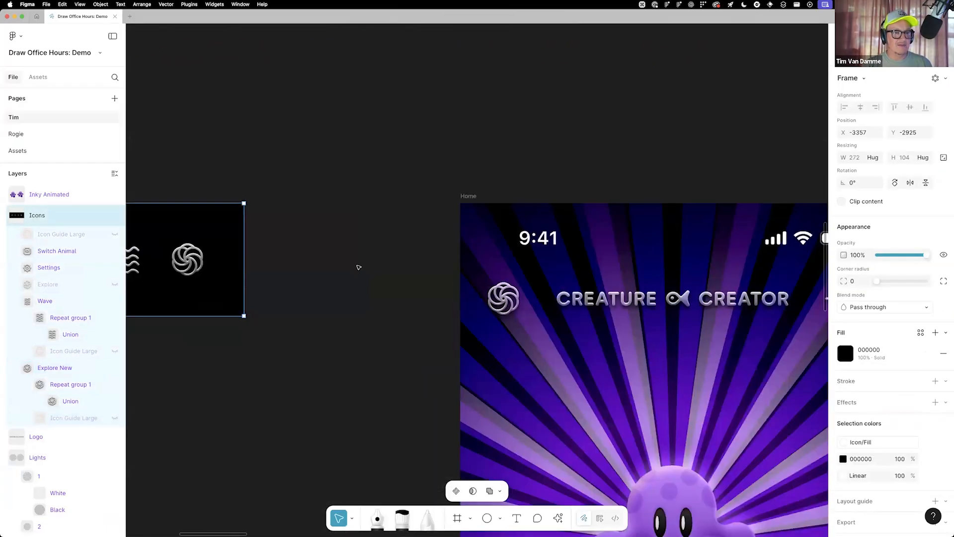
scroll(389, 293, "down", 5)
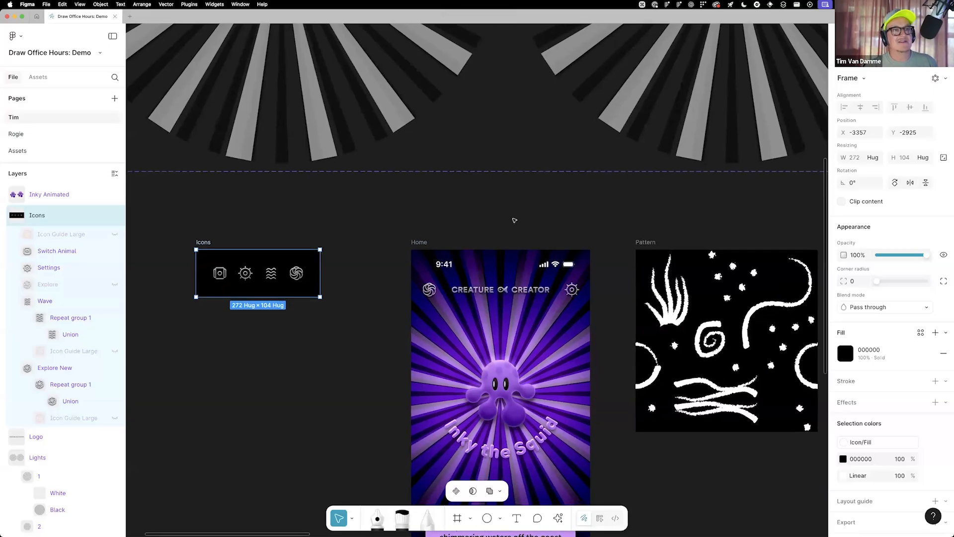
scroll(515, 220, "left", 3)
scroll(515, 220, "down", 2)
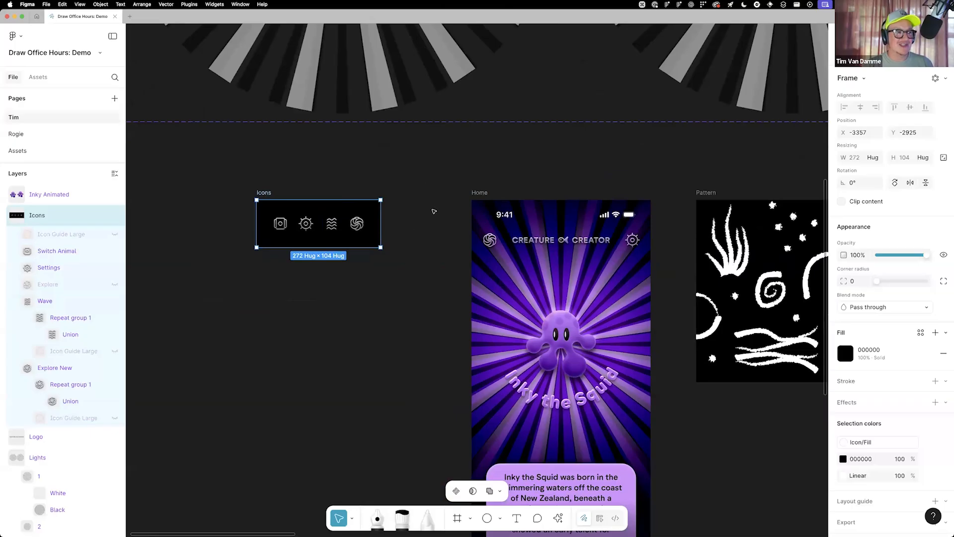
scroll(657, 167, "right", 1)
scroll(572, 224, "right", 3)
scroll(572, 223, "up", 1)
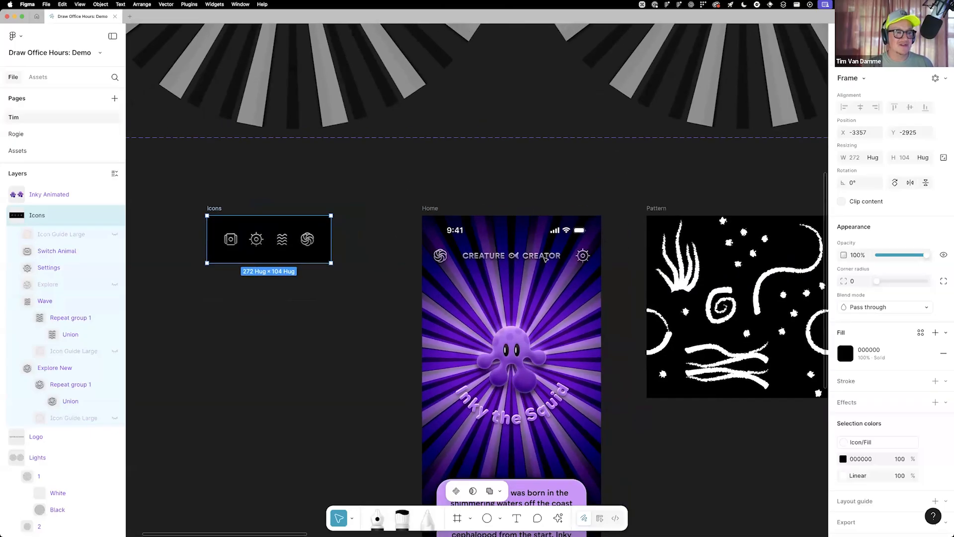
scroll(532, 202, "down", 5)
Add a Texture effect to the Inky squid component above the Inky Animated set
left_click_drag(800, 30, 607, 139)
scroll(656, 171, "up", 5)
scroll(632, 170, "up", 3)
left_click_drag(667, 179, 629, 150)
scroll(615, 162, "up", 2)
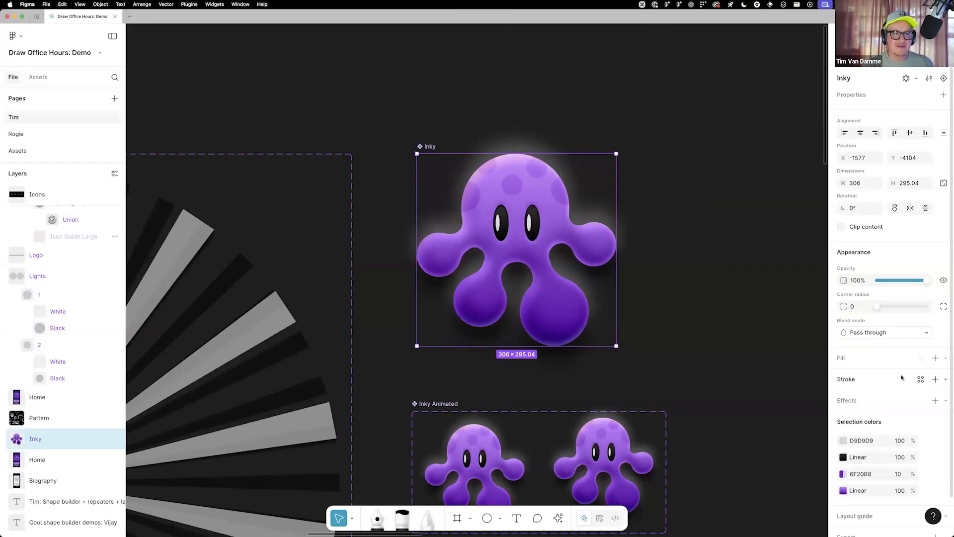
scroll(900, 348, "down", 2)
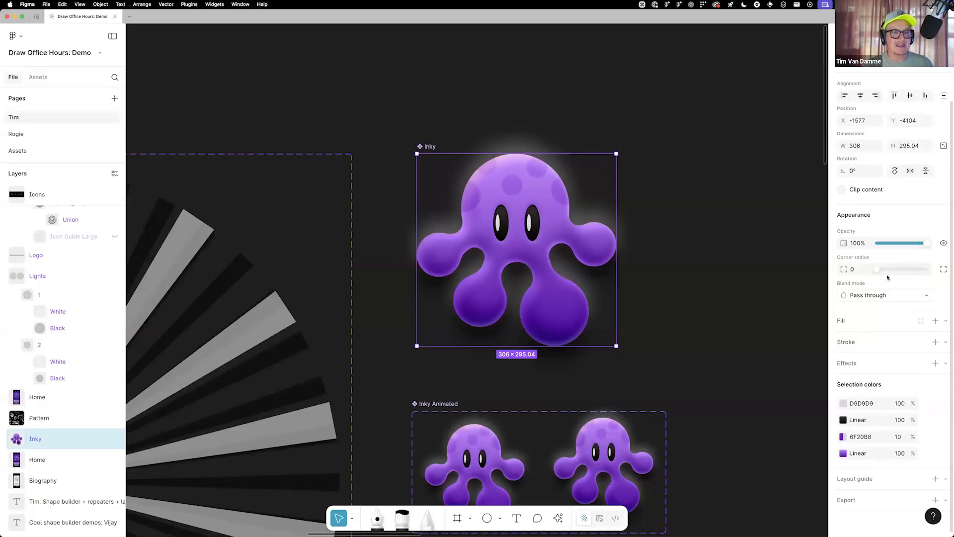
left_click(946, 363)
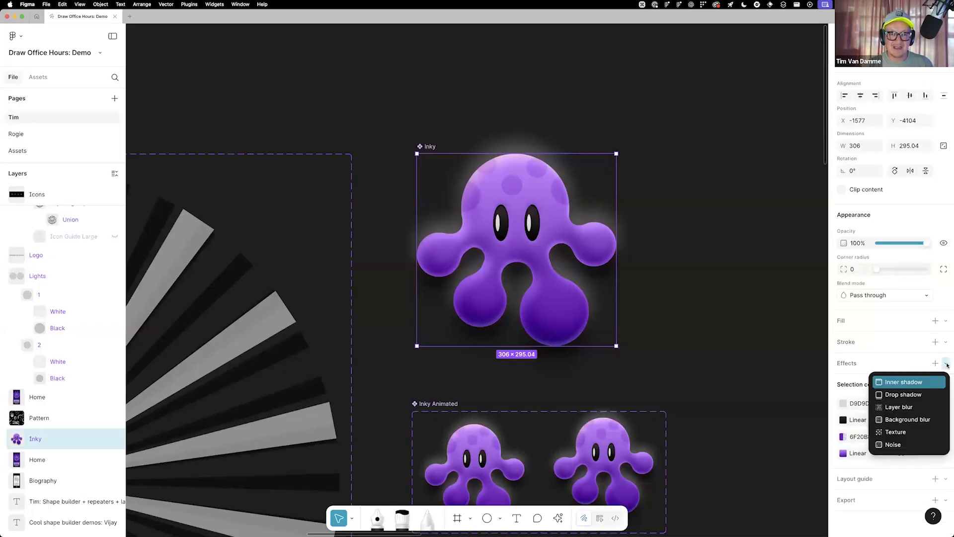
left_click(904, 433)
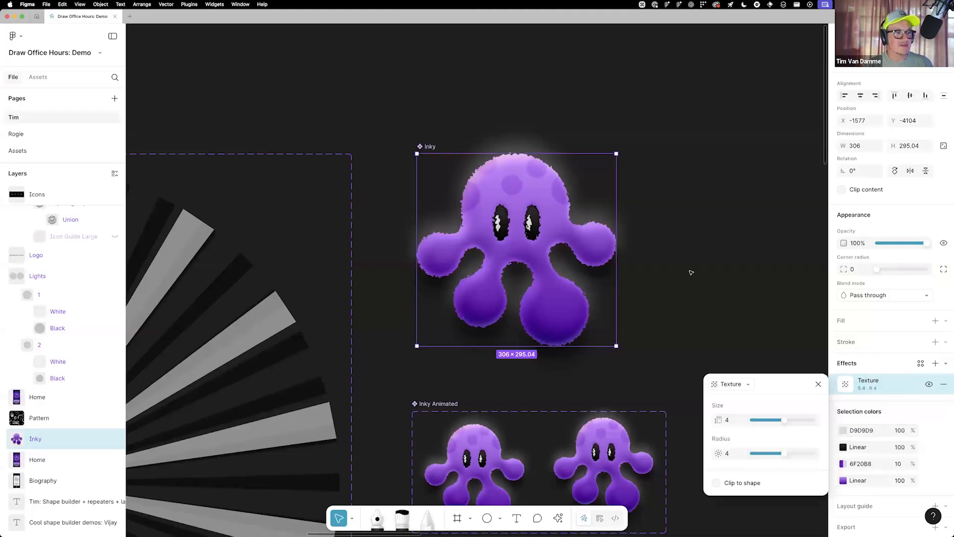
Set the Inky component's Texture effect to size 2 and radius 2
left_click(734, 423)
type("2")
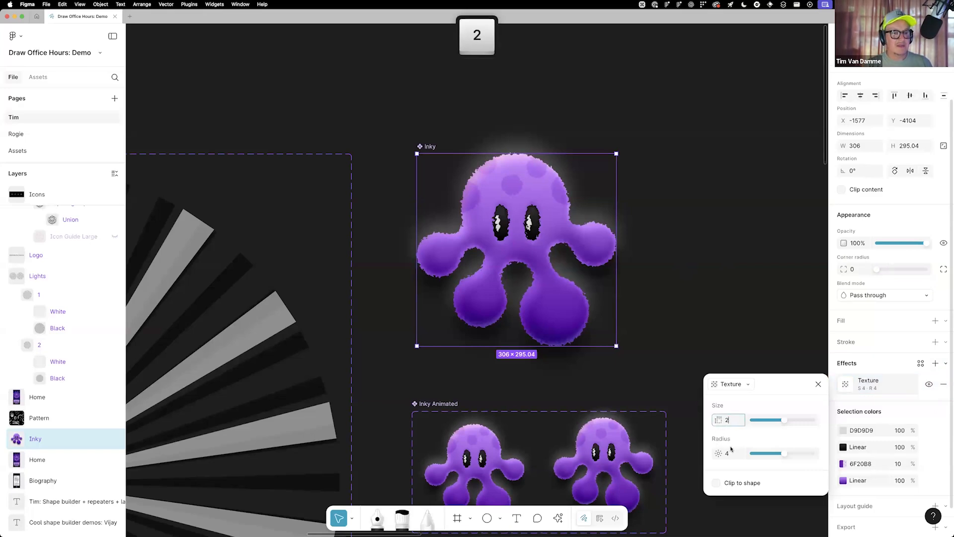
left_click(726, 453)
type("2")
key("Tab")
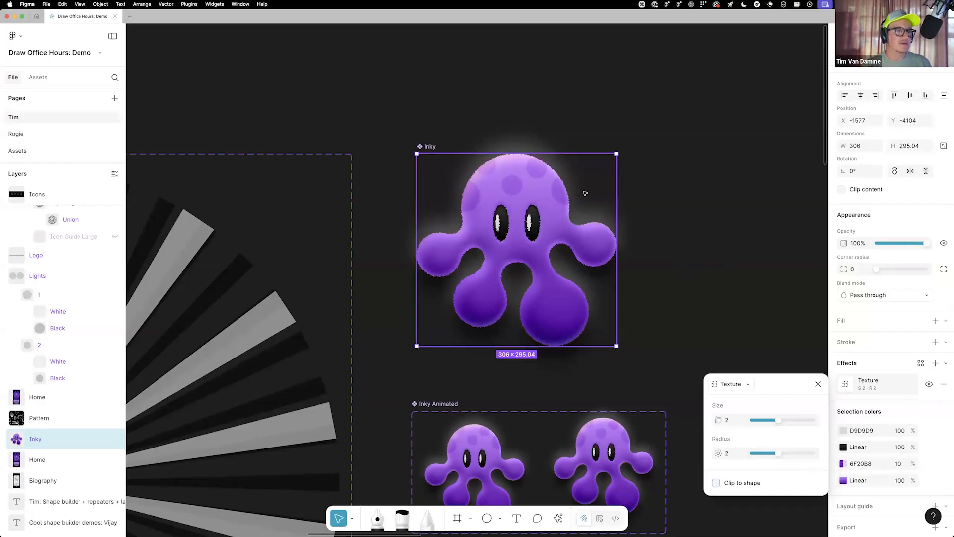
Select the Union of spot ellipses on Inky's head and add a Noise effect to it
key("super")
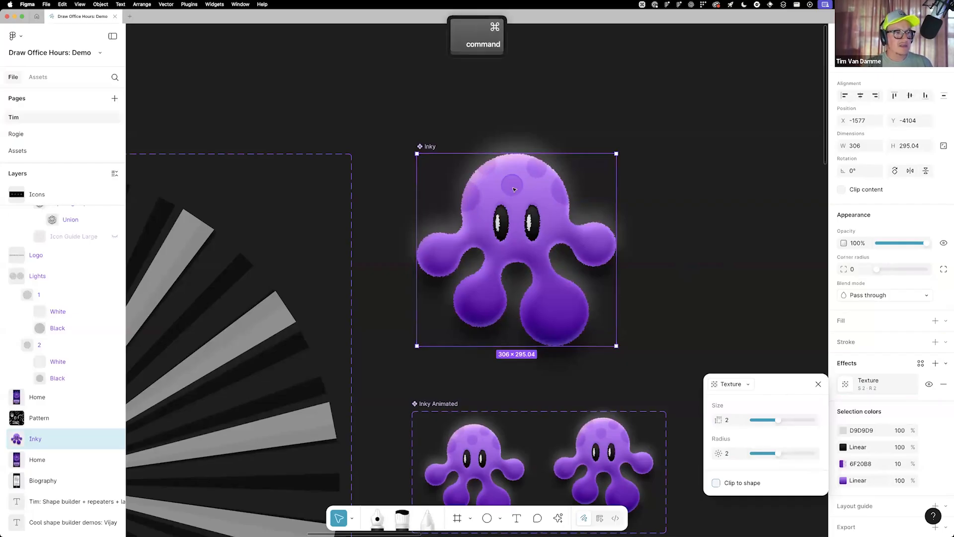
left_click(514, 190, "super")
key("shift+Return")
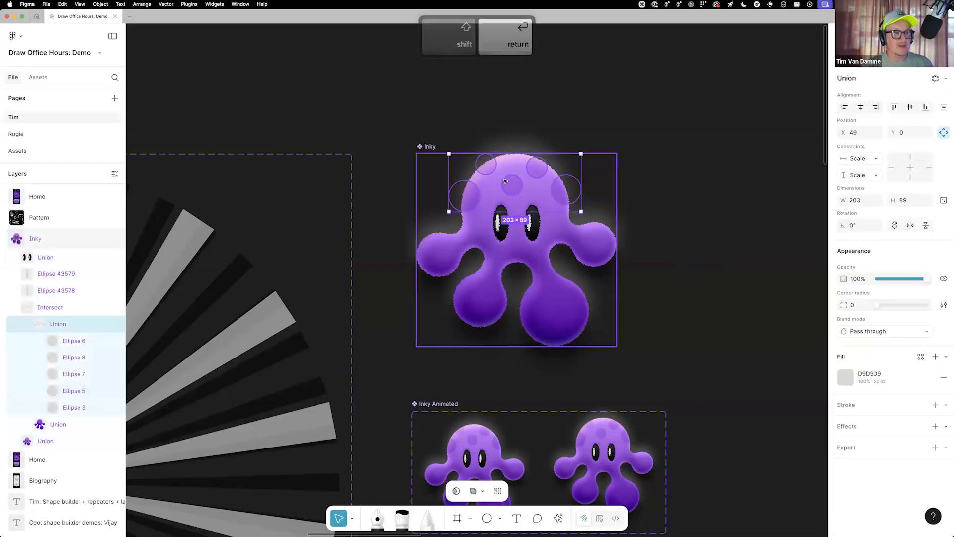
scroll(506, 181, "up", 3, "super")
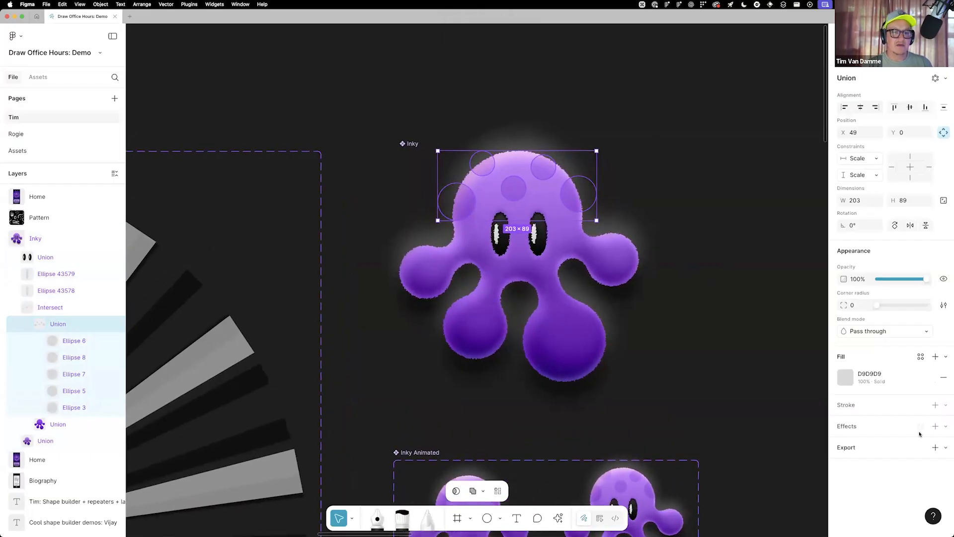
left_click(945, 427)
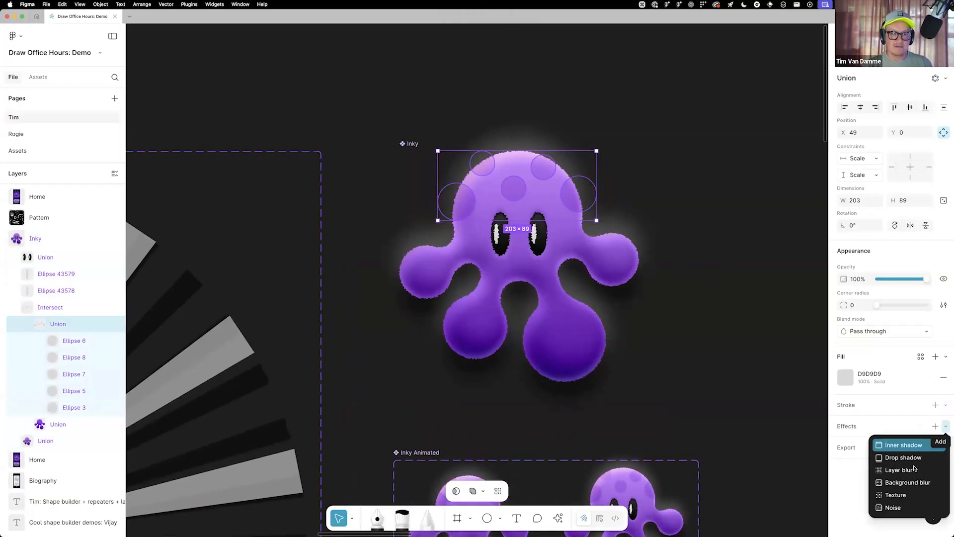
left_click(900, 506)
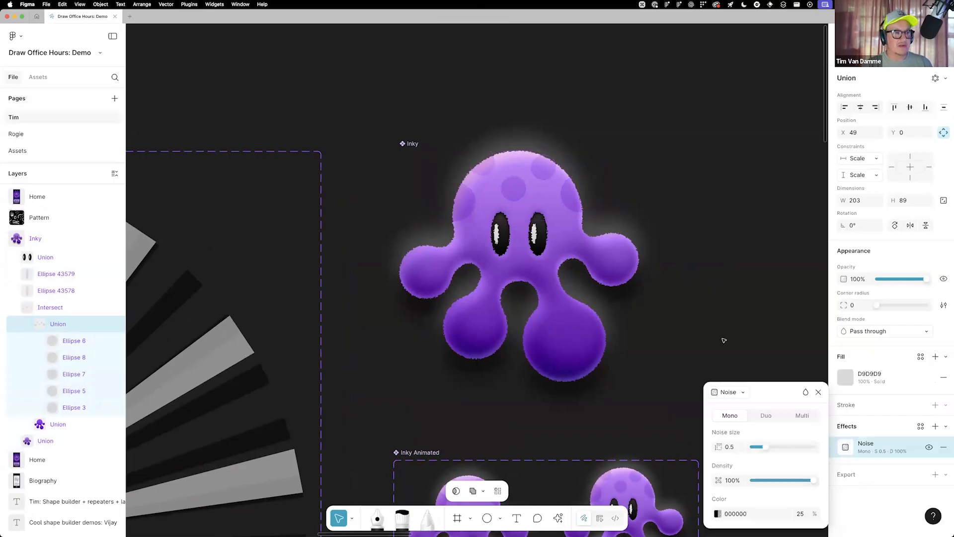
Set the spot Union's noise color opacity to 100% and its noise size to 4.5
left_click(799, 514)
type("100")
key("Return")
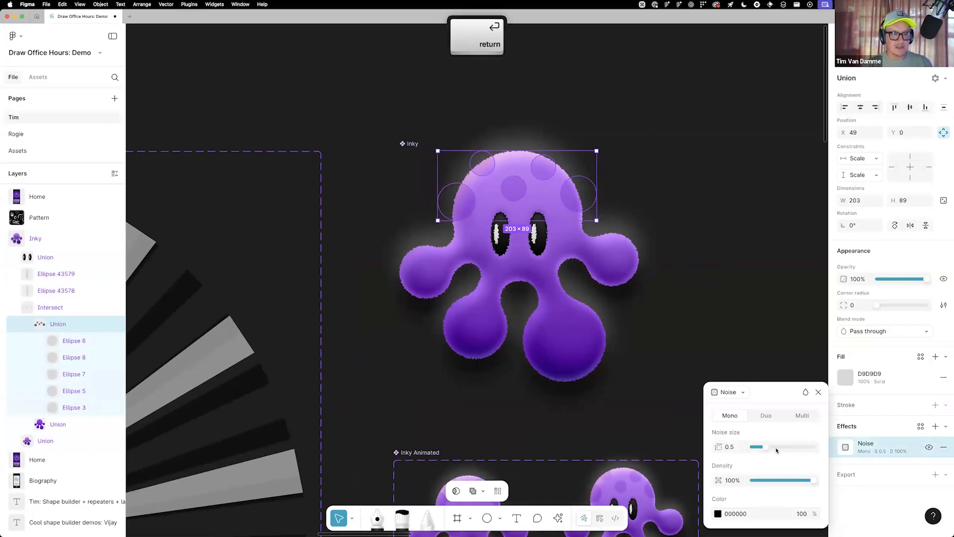
left_click_drag(800, 446, 784, 446)
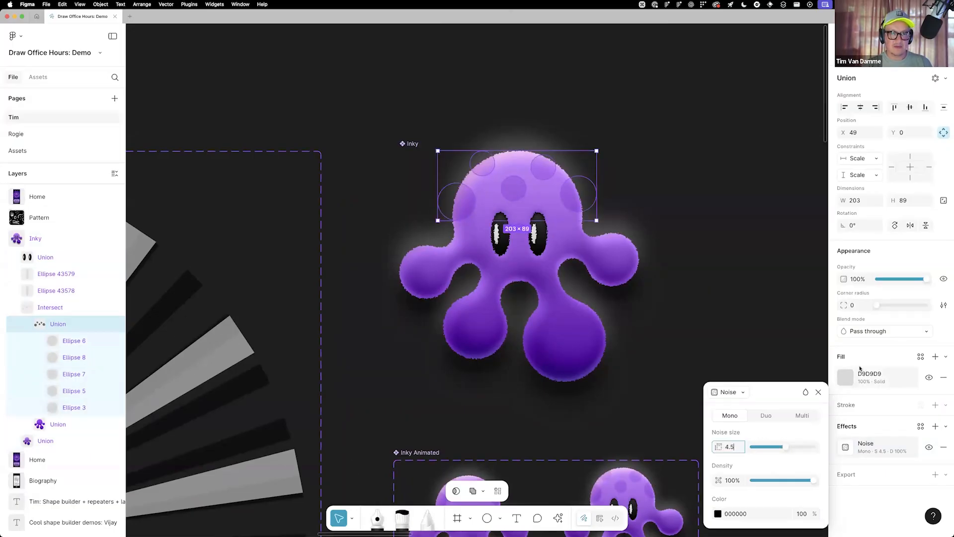
Set the spot Union's blend mode to Plus darker and its fill to 000000 at 25% opacity
left_click(872, 331)
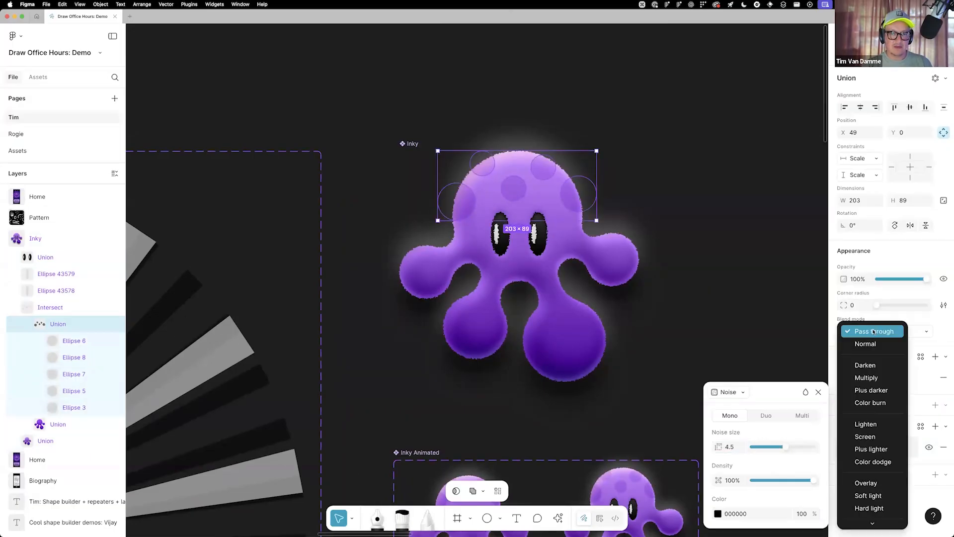
left_click(878, 390)
left_click(864, 378)
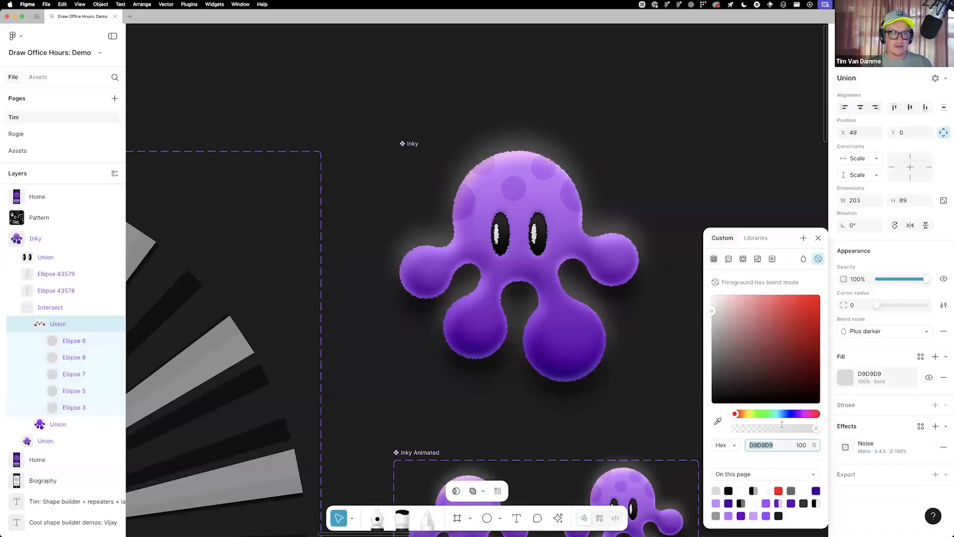
type("0")
key("Tab")
type("25")
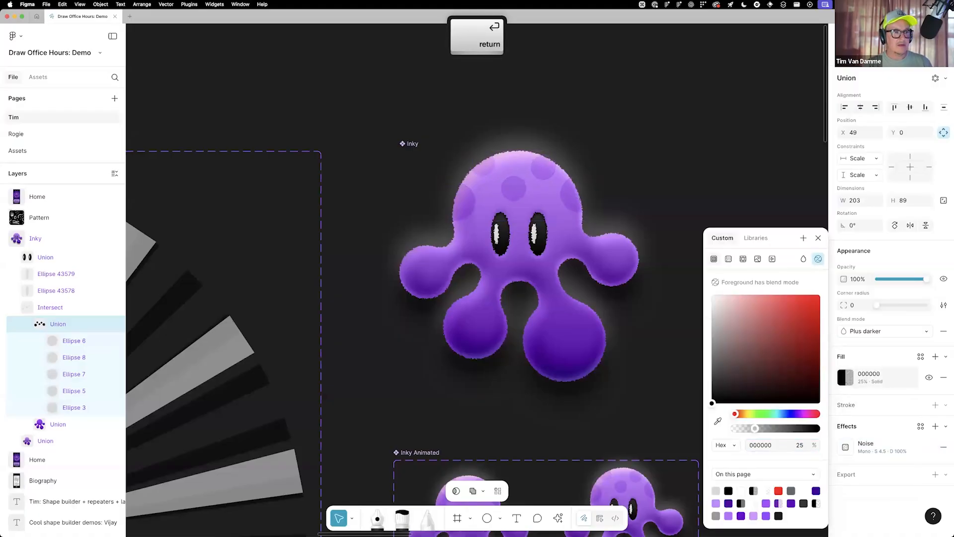
key("Return")
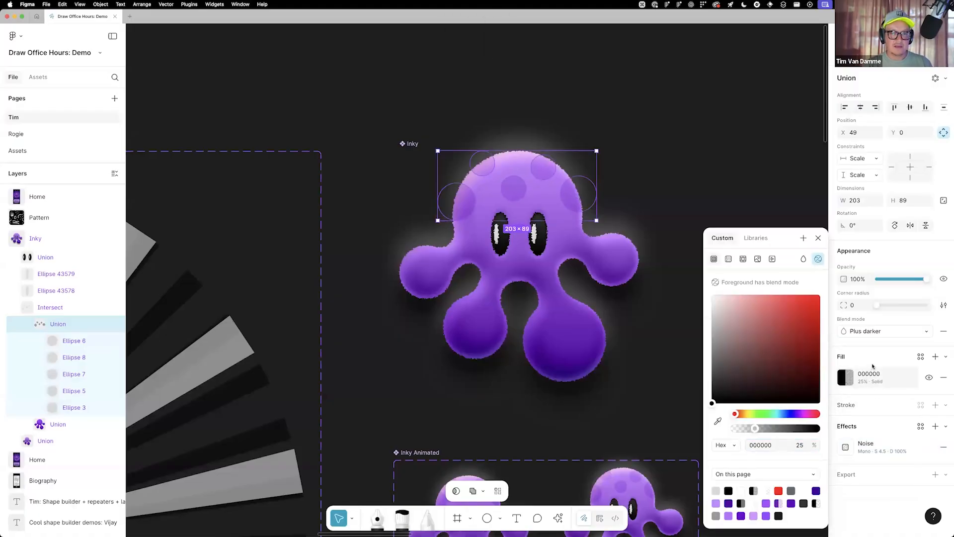
Select the Intersect layer that holds Inky's spots and add a Noise effect to it
key("Escape")
left_click(846, 447)
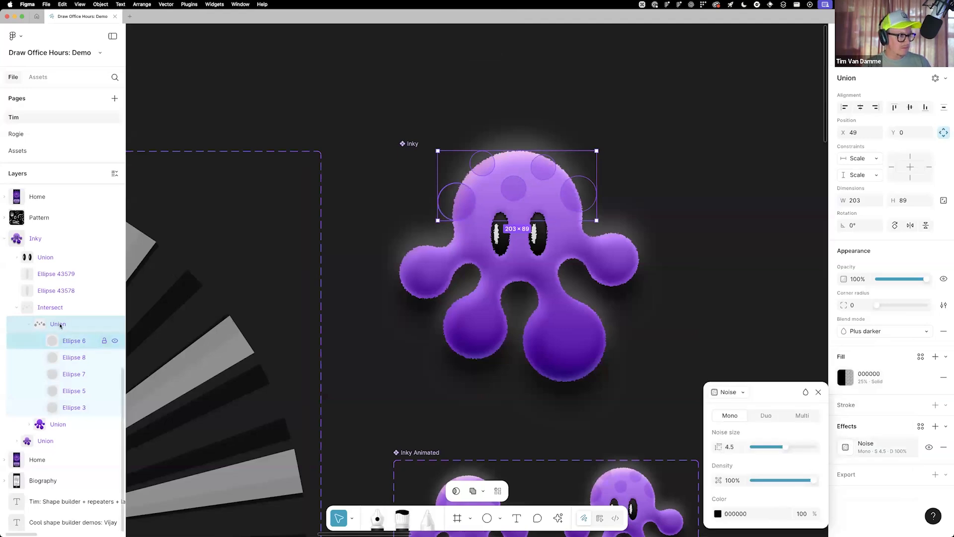
left_click(58, 308)
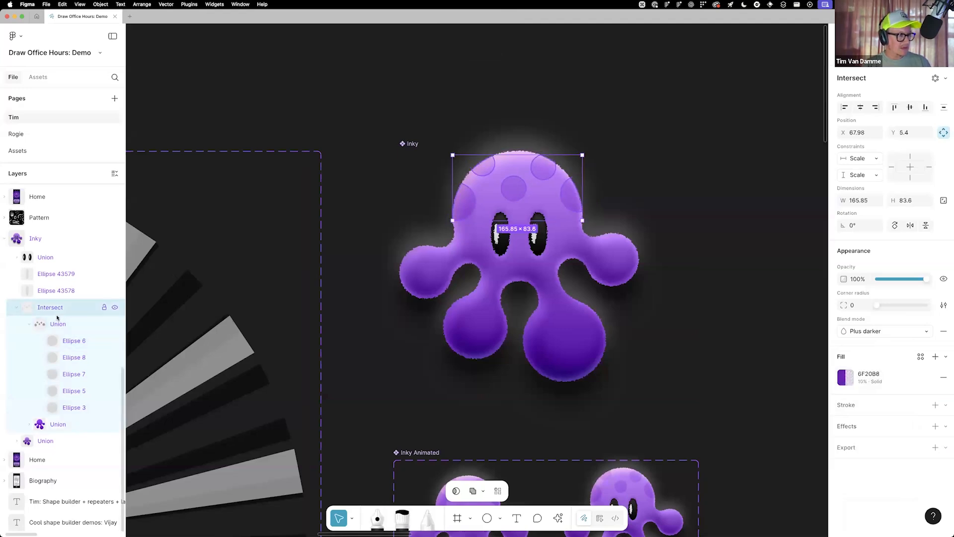
left_click(30, 324)
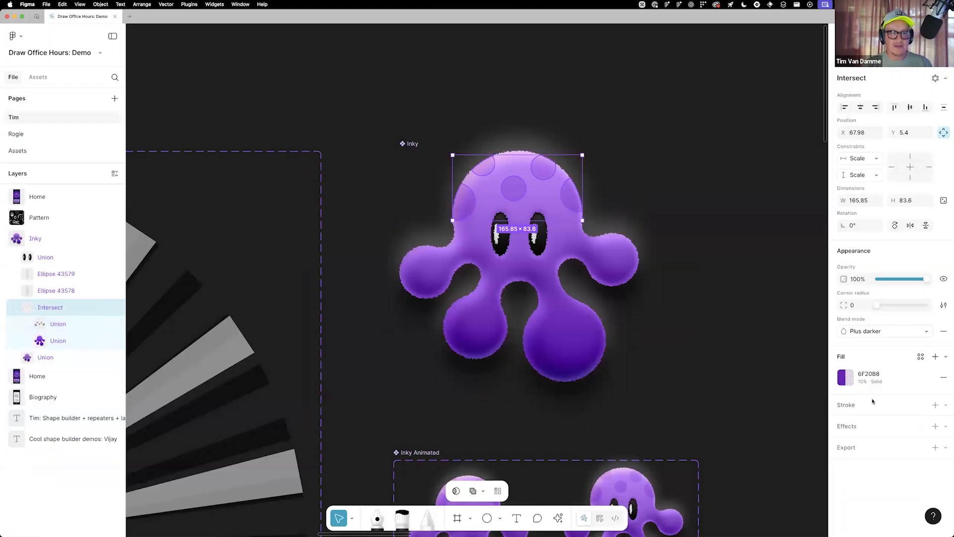
left_click(935, 427)
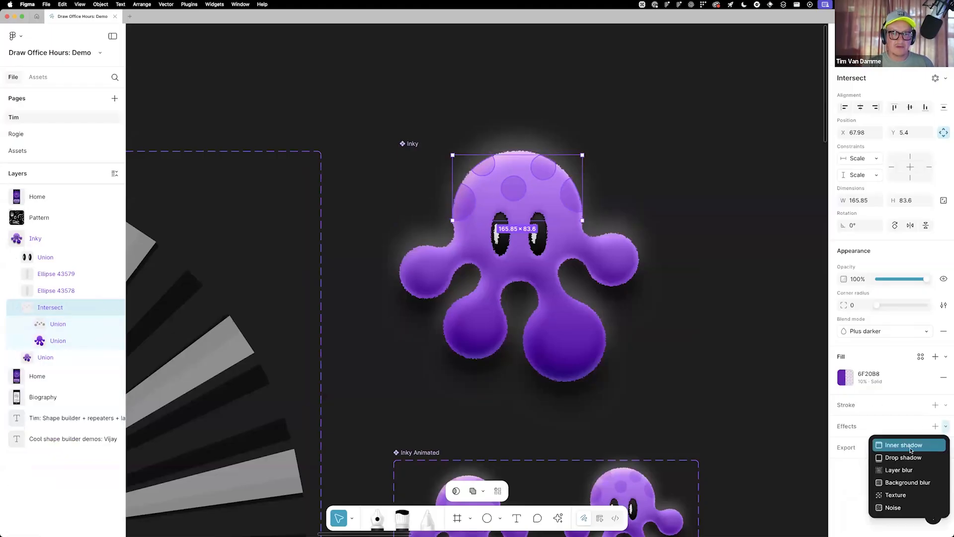
left_click(891, 507)
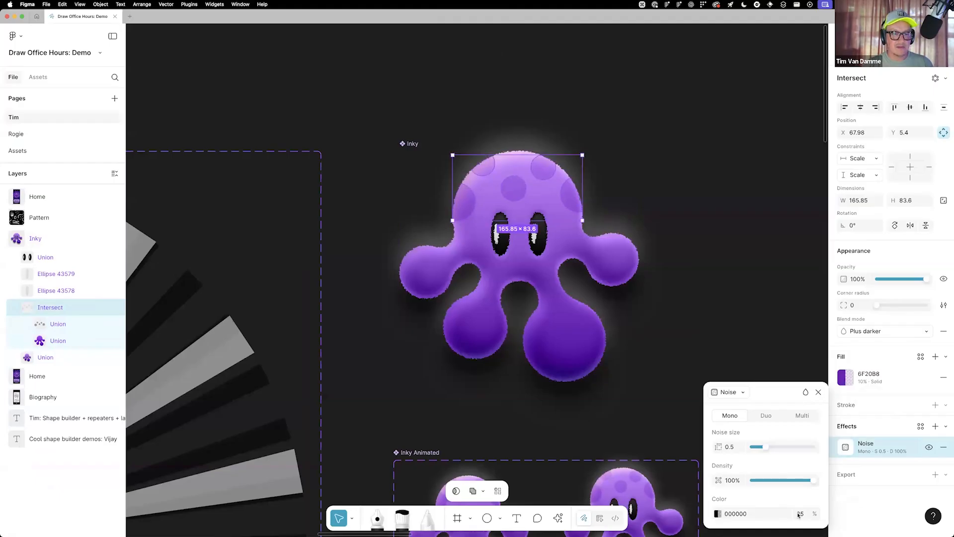
Set the Intersect layer's noise to 100% color opacity, size 6.3 and density 78%
type("100")
key("Return")
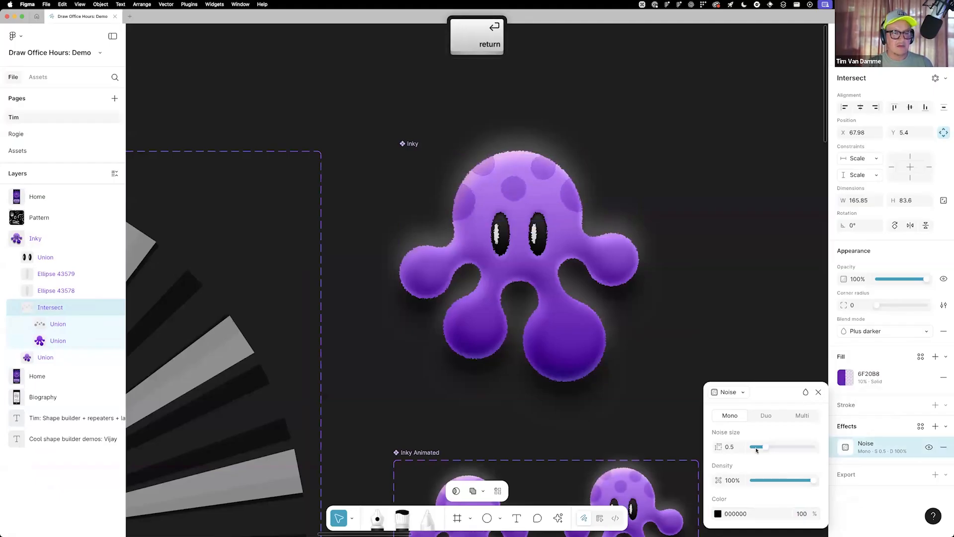
left_click_drag(757, 449, 789, 449)
left_click_drag(810, 481, 799, 481)
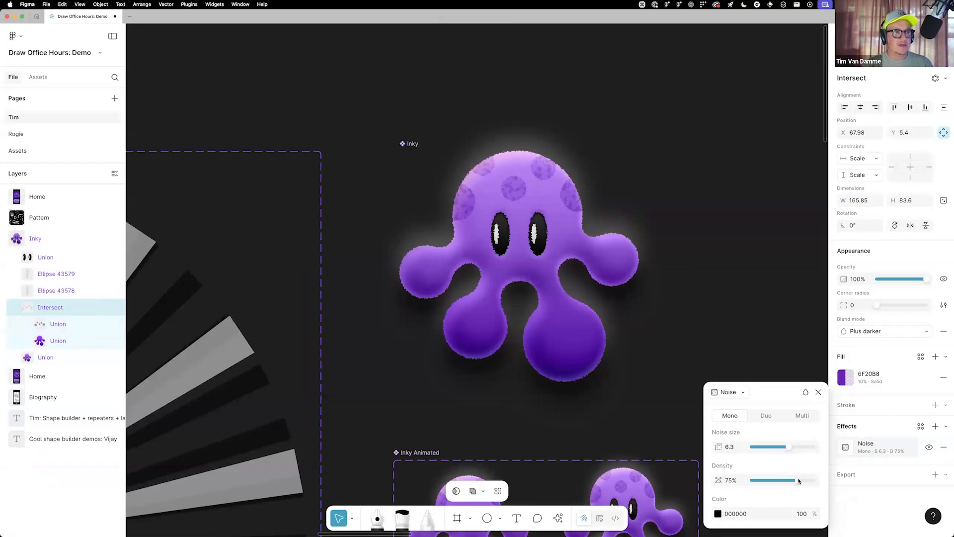
left_click(818, 392)
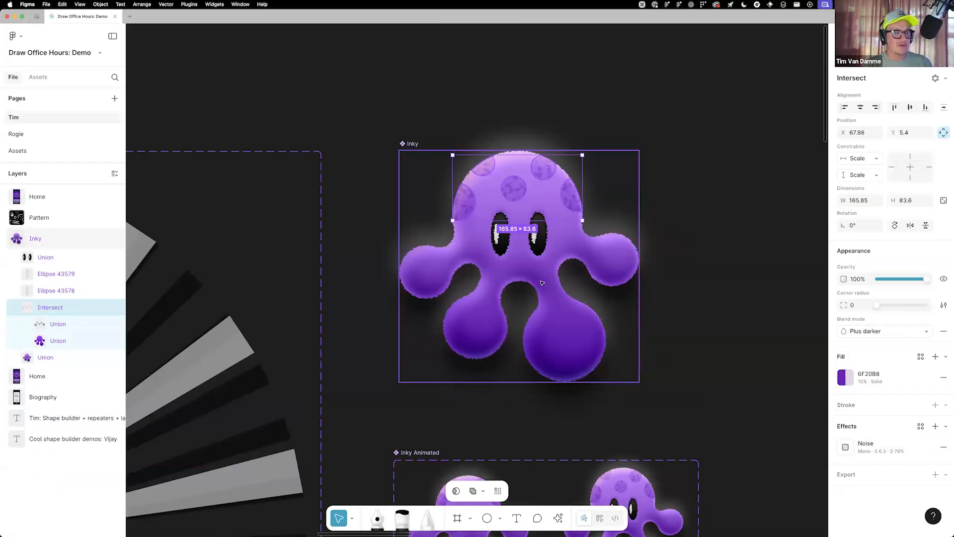
Deselect the spots and examine the textured Inky component next to the Inky Animated set
scroll(542, 282, "down", 5)
left_click(639, 239)
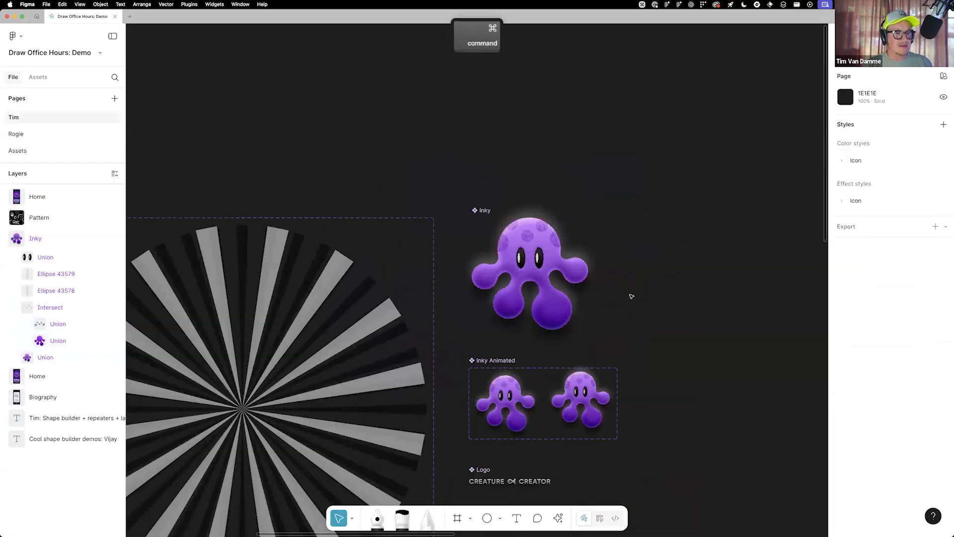
scroll(632, 296, "down", 4)
left_click_drag(638, 346, 730, 279)
left_click_drag(638, 322, 557, 330)
scroll(594, 290, "up", 5)
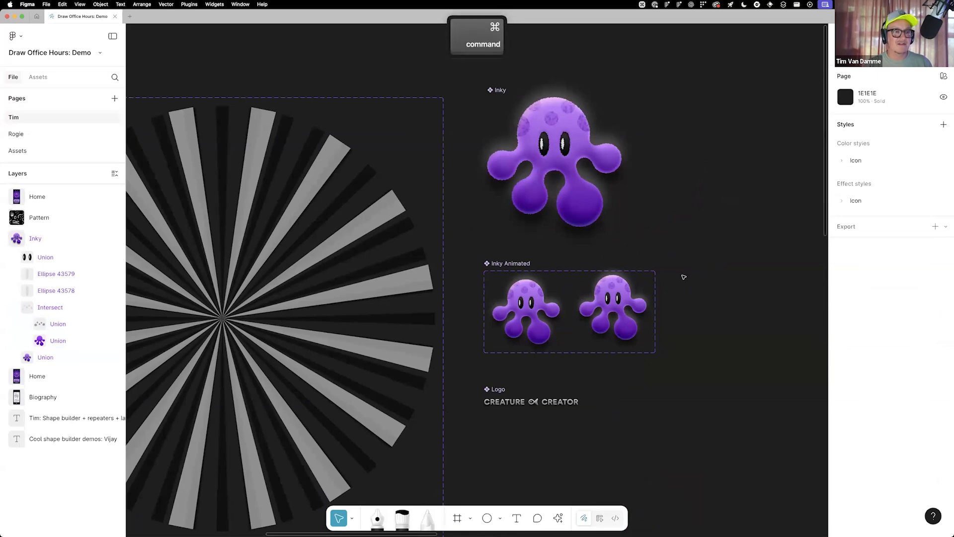
scroll(684, 277, "down", 2)
scroll(565, 405, "left", 5)
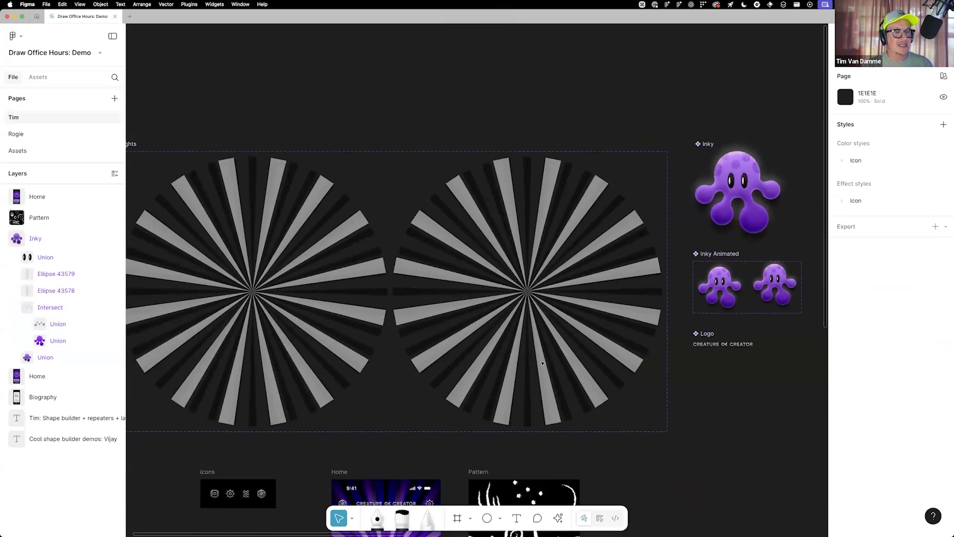
Examine Inky's textured look on the Home screen, alongside the Icons and Pattern frames
scroll(547, 373, "down", 10)
scroll(524, 346, "up", 5)
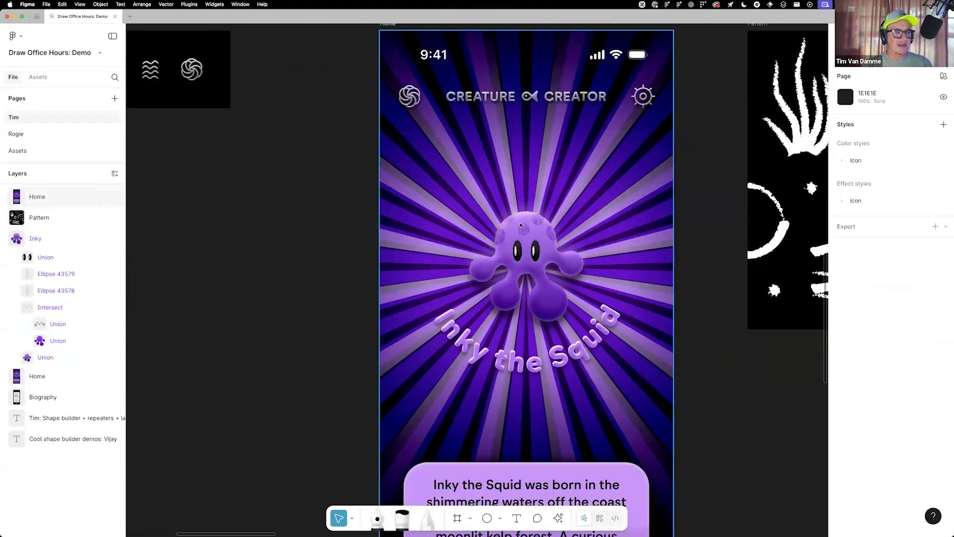
scroll(527, 259, "down", 3)
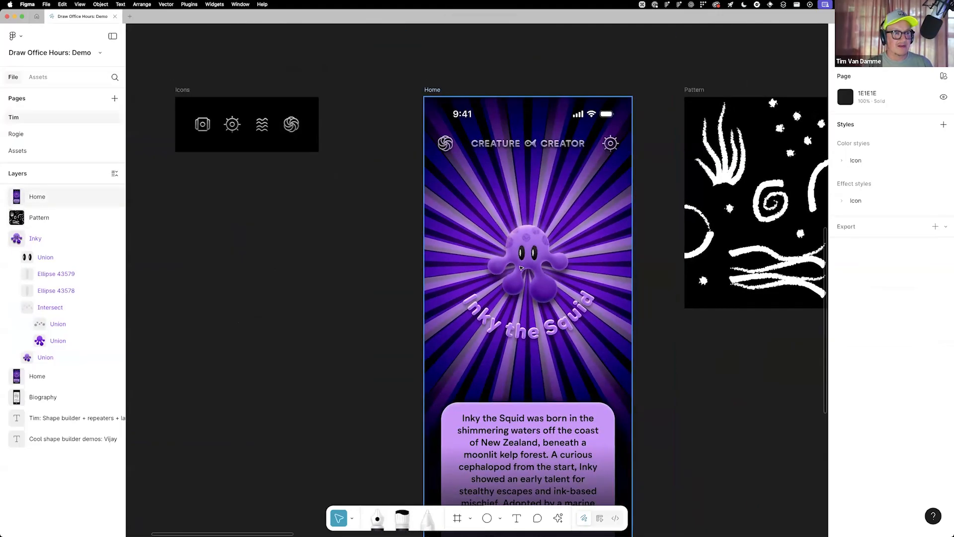
scroll(521, 271, "up", 3)
scroll(521, 272, "down", 3)
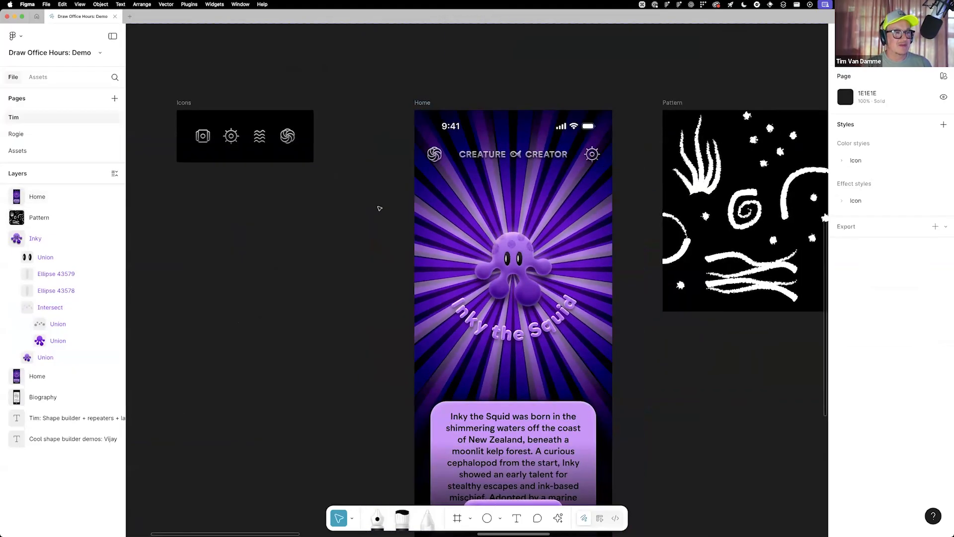
scroll(390, 262, "down", 3)
left_click_drag(453, 170, 504, 246)
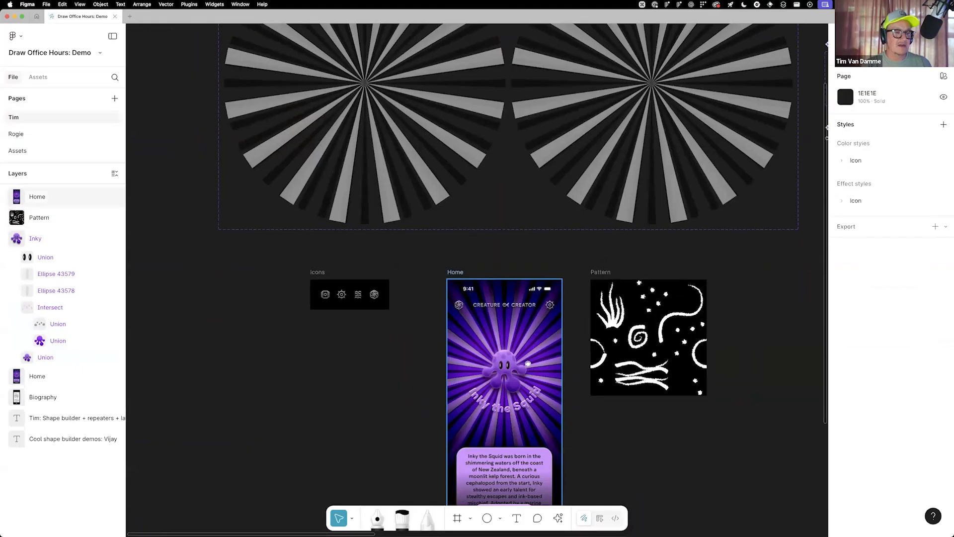
scroll(528, 363, "up", 3)
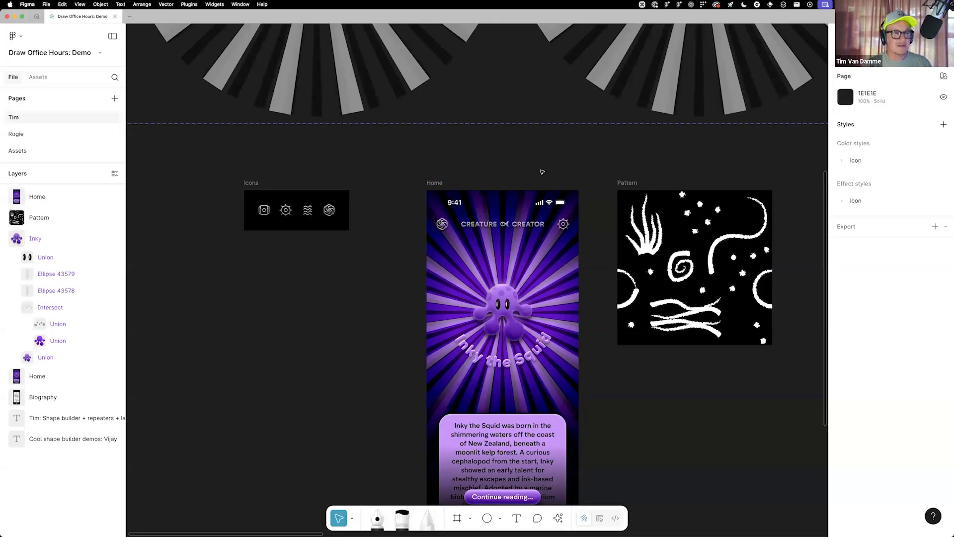
Inspect a light ray in state 1 of the Lights component and the radial Repeat settings of its White layer
scroll(522, 238, "up", 10)
scroll(514, 245, "down", 3)
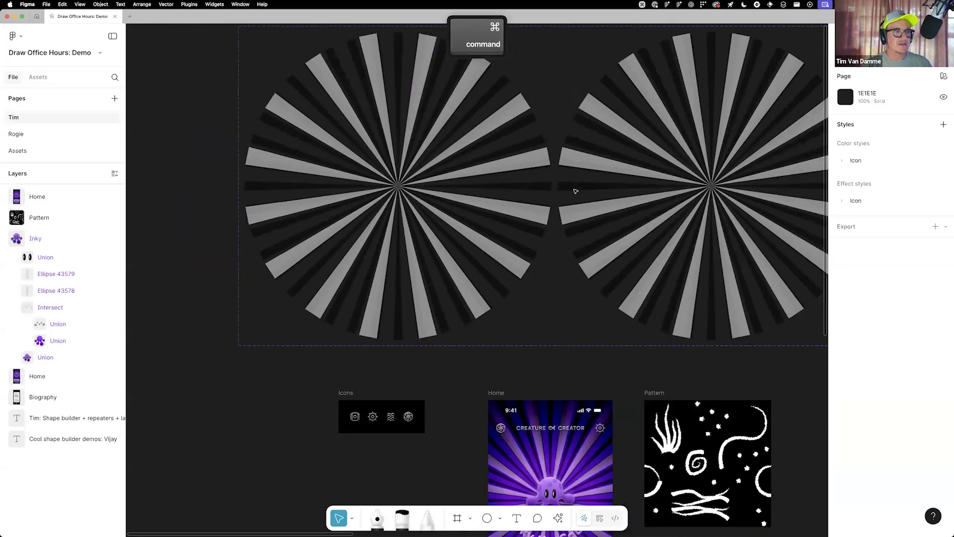
scroll(507, 241, "up", 3)
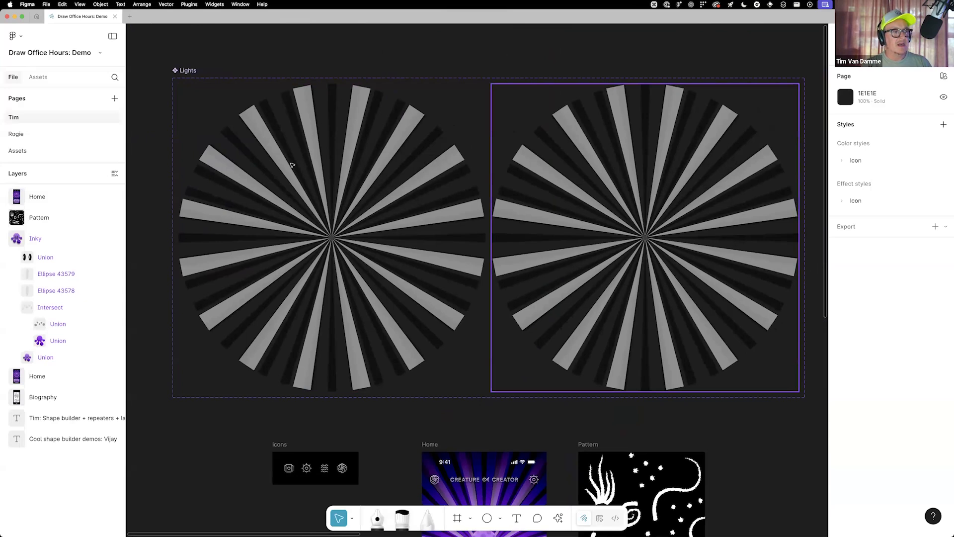
left_click(335, 163)
left_click(646, 184)
left_click(403, 181)
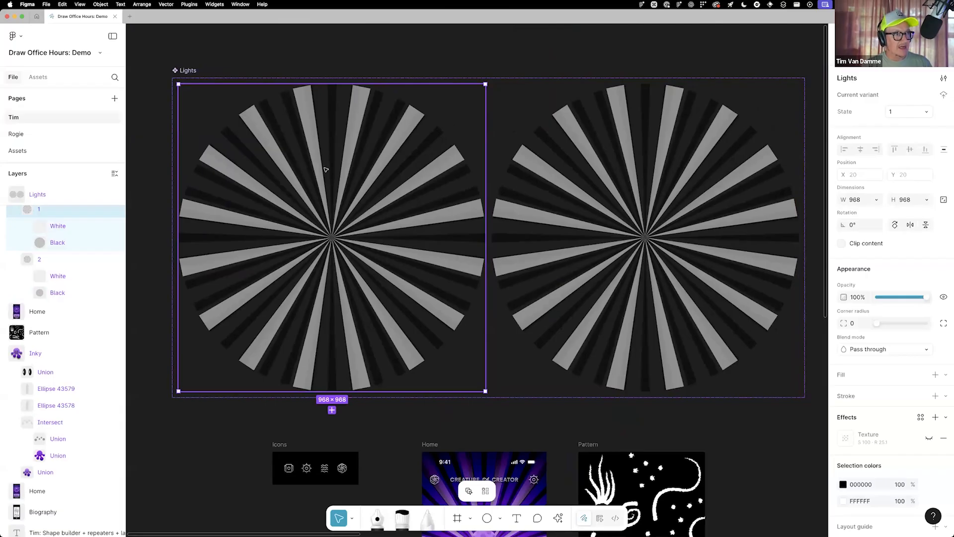
left_click(363, 114, "super")
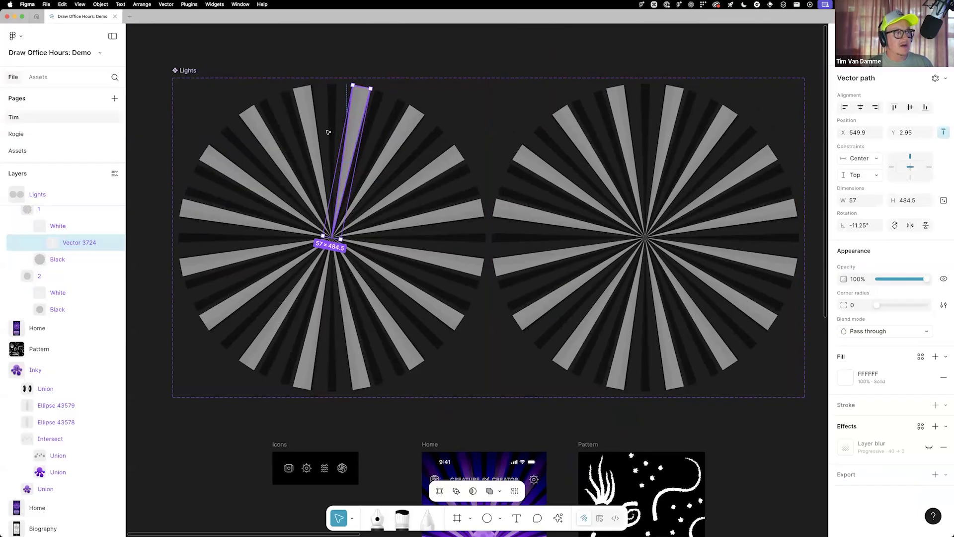
left_click(58, 225)
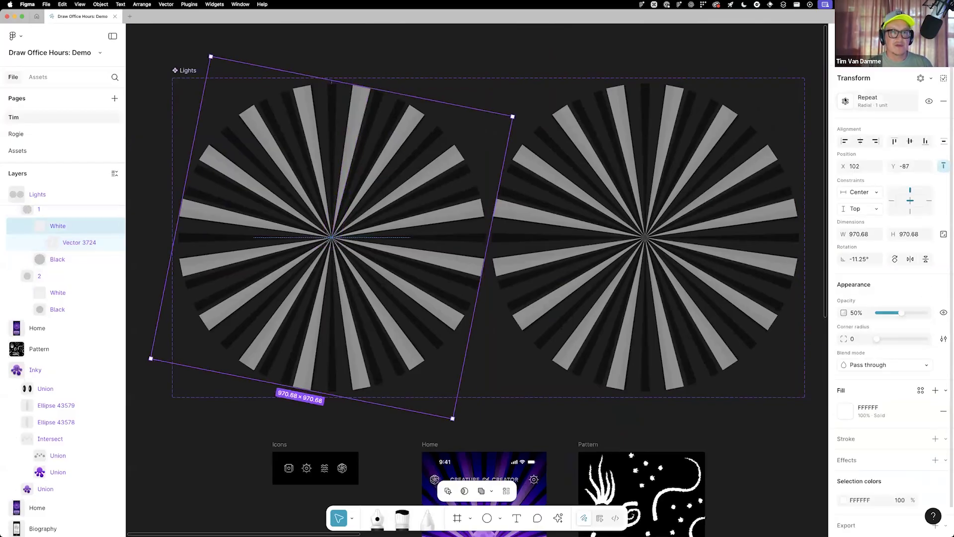
left_click(846, 101)
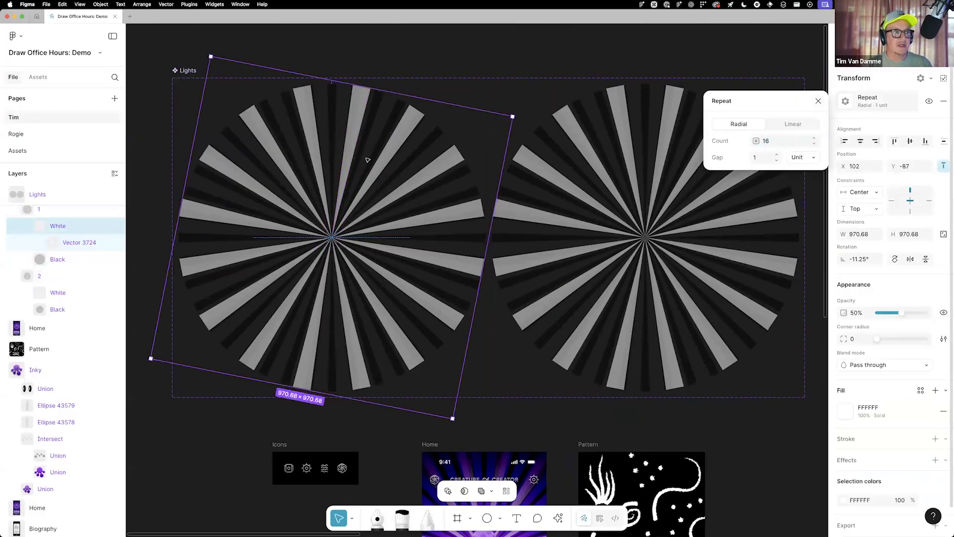
Turn on the progressive layer blur for the white and black source rays in state 1 of the Lights component
key("Escape")
left_click(357, 119, "super")
left_click(358, 119, "super")
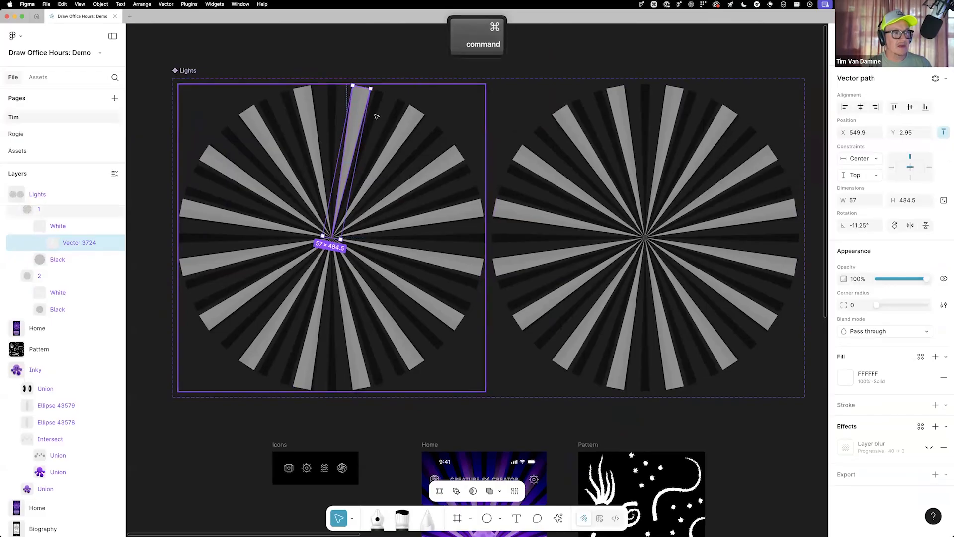
left_click(29, 259)
left_click(70, 276, "super")
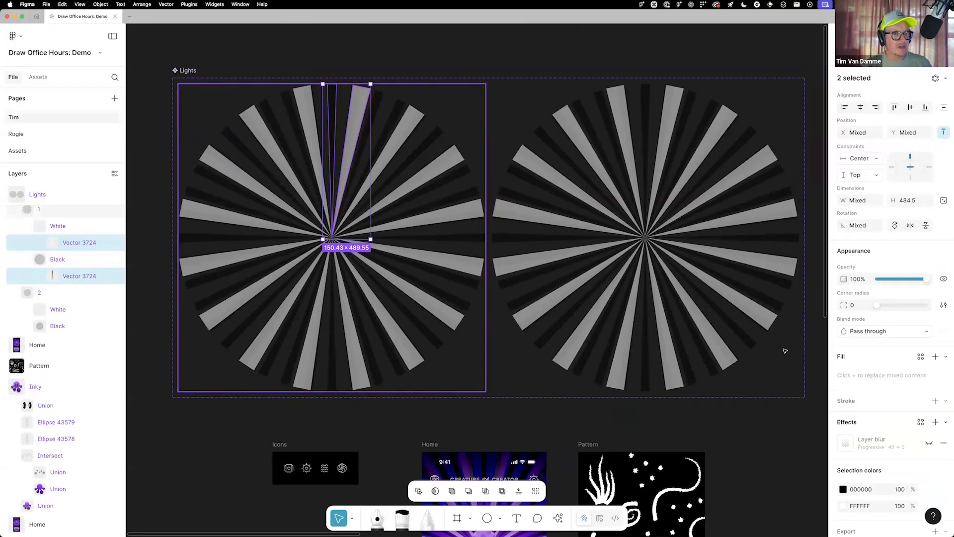
scroll(839, 405, "down", 1)
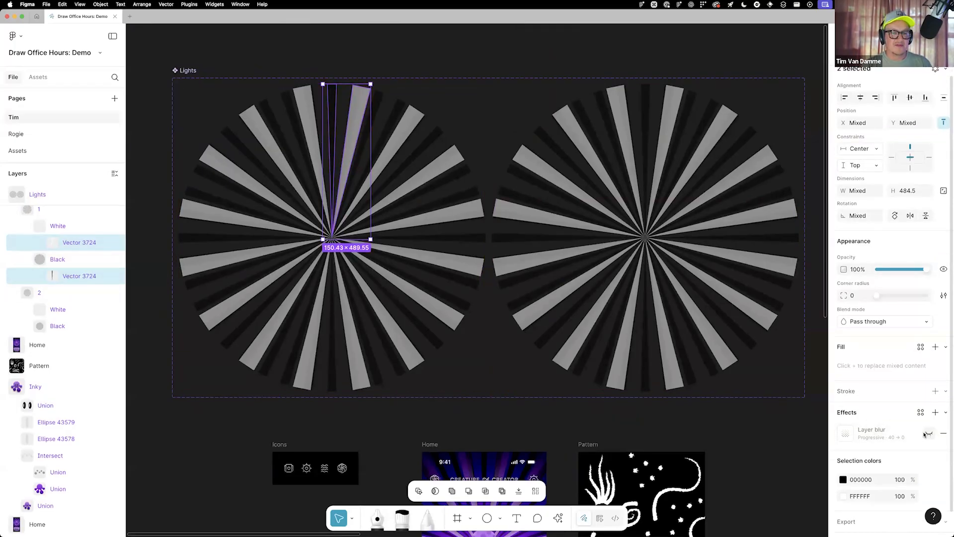
left_click(930, 434)
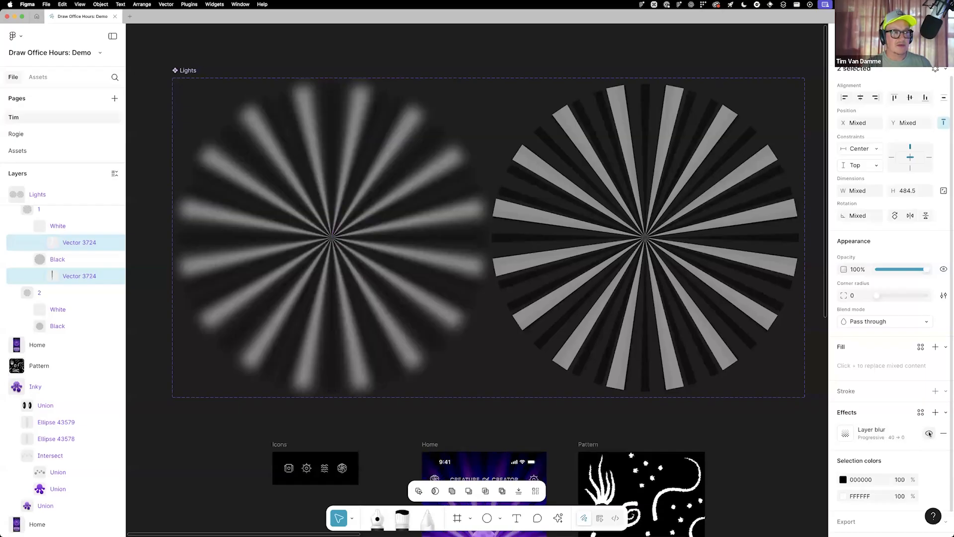
left_click(270, 173, "super")
Turn on the progressive layer blur for the white and black source rays in state 2 of Lights
scroll(272, 171, "up", 2)
scroll(281, 224, "up", 4)
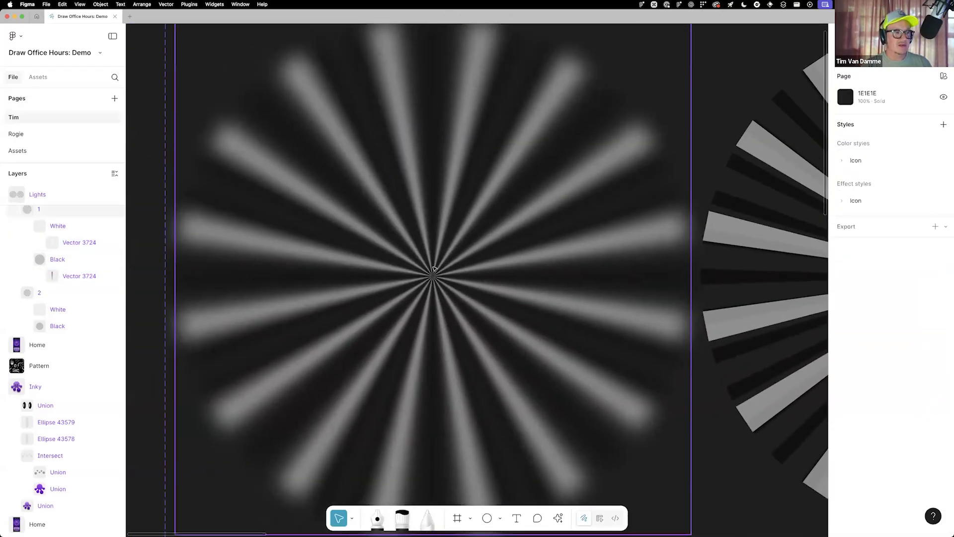
scroll(442, 268, "down", 3)
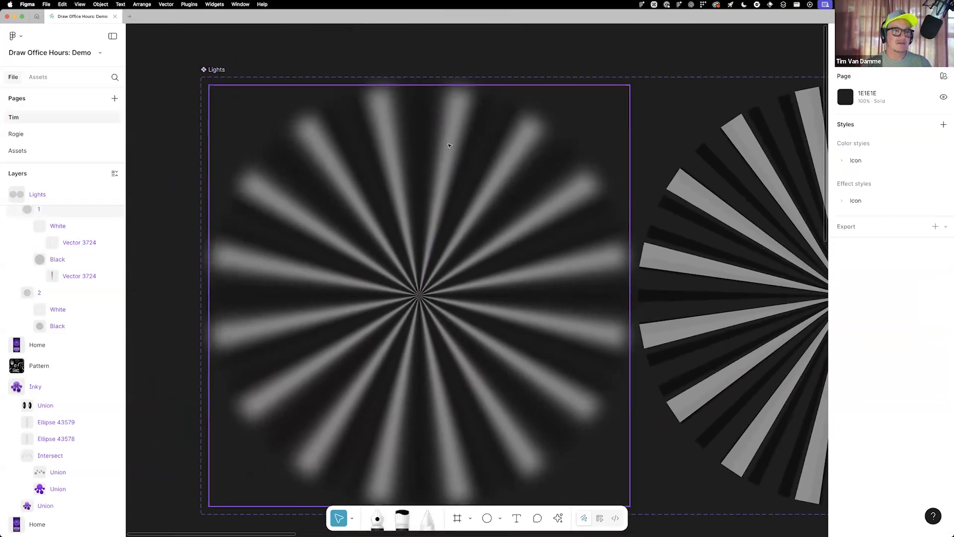
scroll(448, 149, "down", 2)
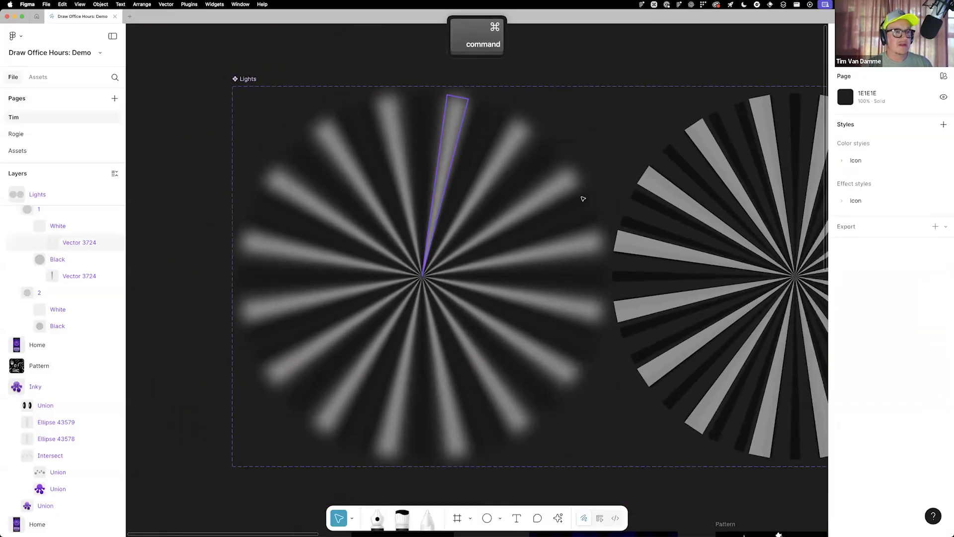
scroll(537, 201, "right", 2)
left_click(680, 204, "super")
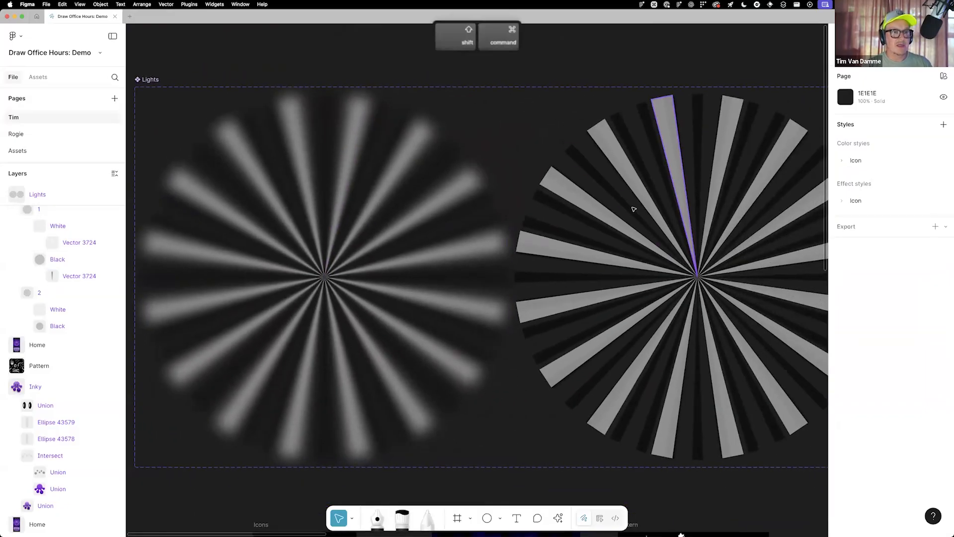
left_click(633, 207, "shift+super")
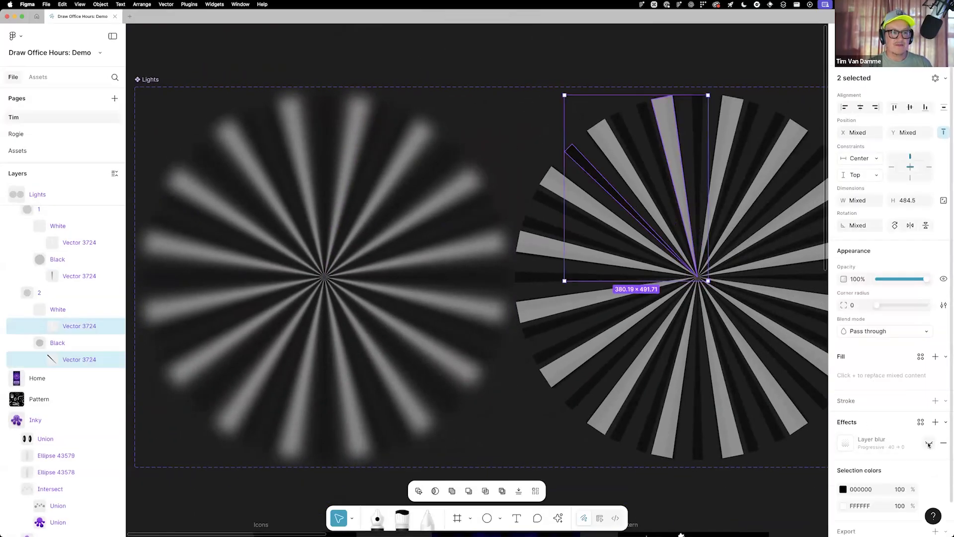
left_click(928, 444)
Try a progressive blur start of 10 on the state 2 rays, and set it back to 40
left_click(846, 442)
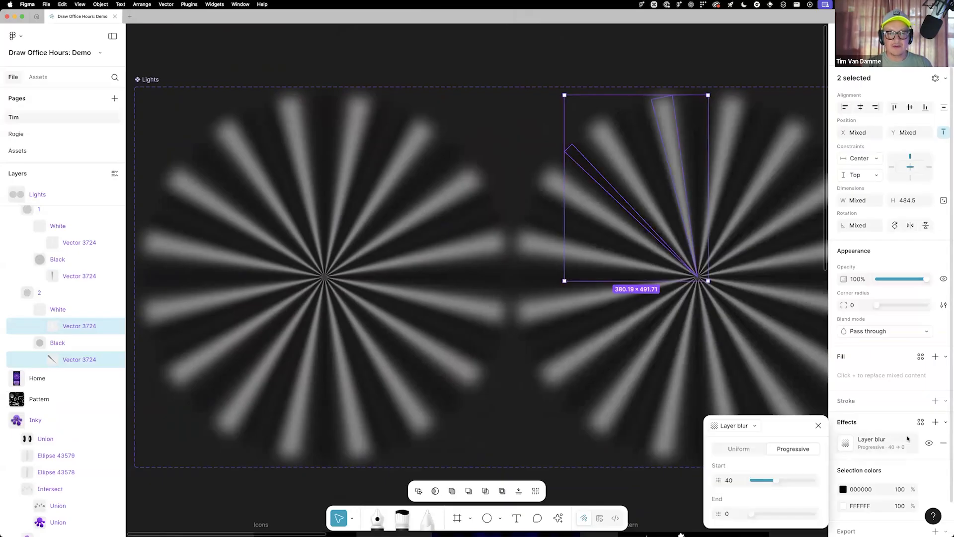
mouse_move(777, 481)
left_mouse_down()
mouse_move(800, 482)
mouse_move(758, 482)
left_mouse_up()
left_click(729, 481)
type("40")
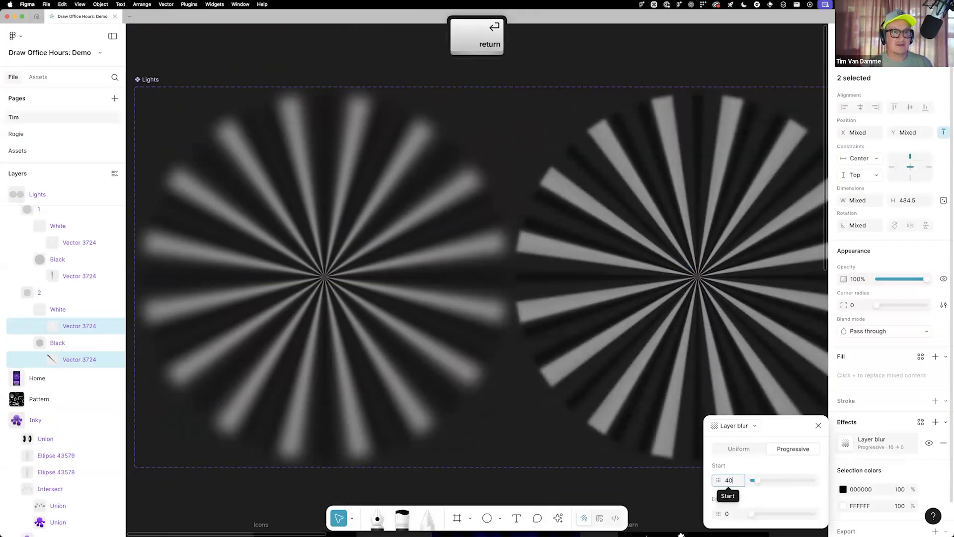
key("Return")
left_click(819, 427)
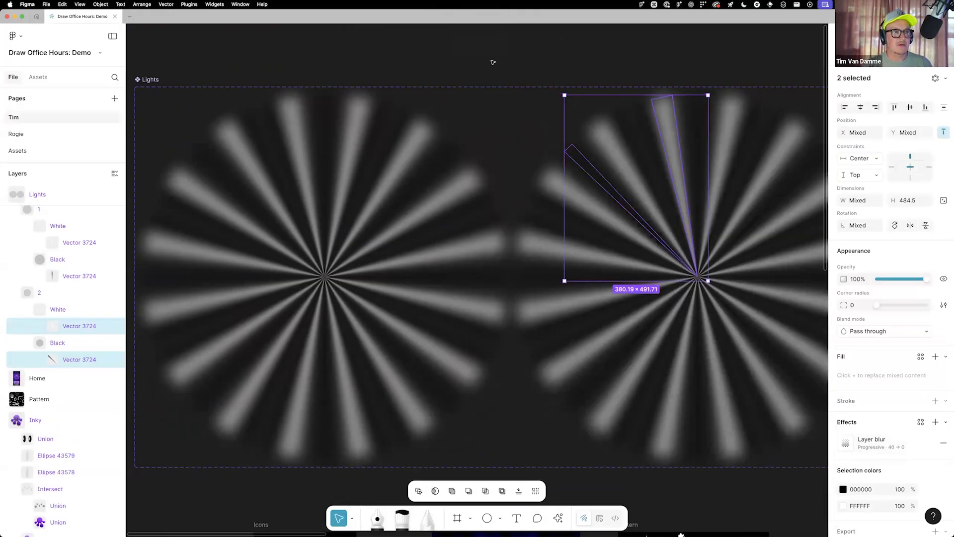
left_click(493, 62)
Select both Lights variants together and make their Texture effect visible
scroll(462, 249, "down", 3)
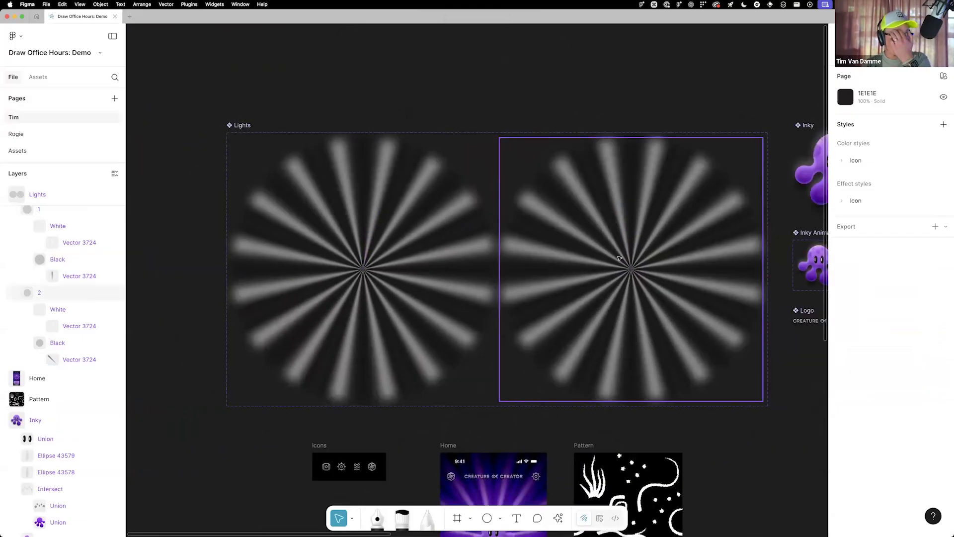
left_click(385, 228)
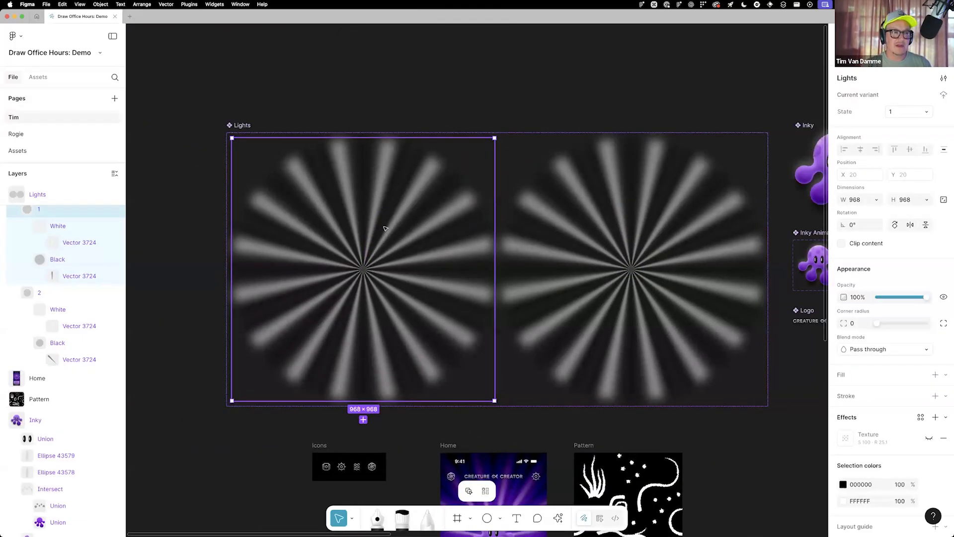
left_click(592, 234, "shift")
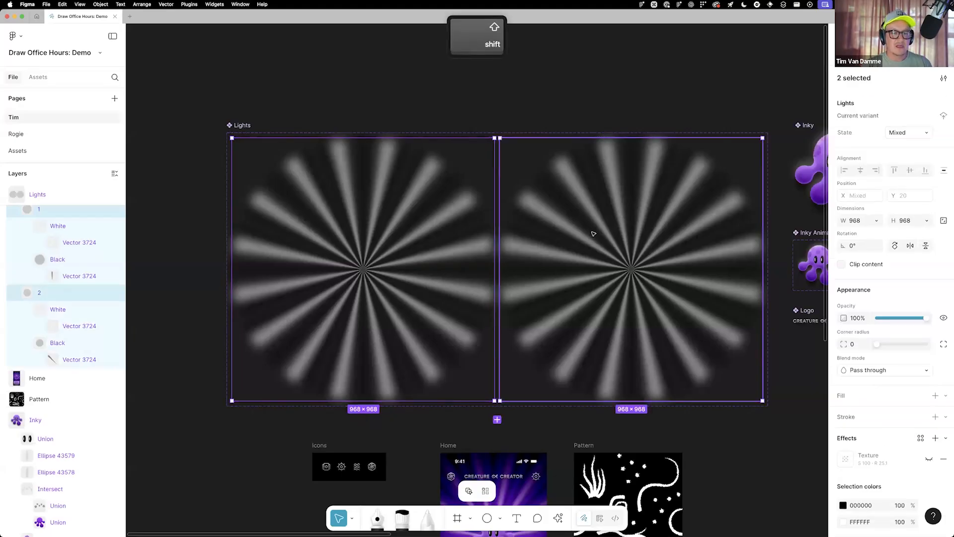
left_click(929, 460)
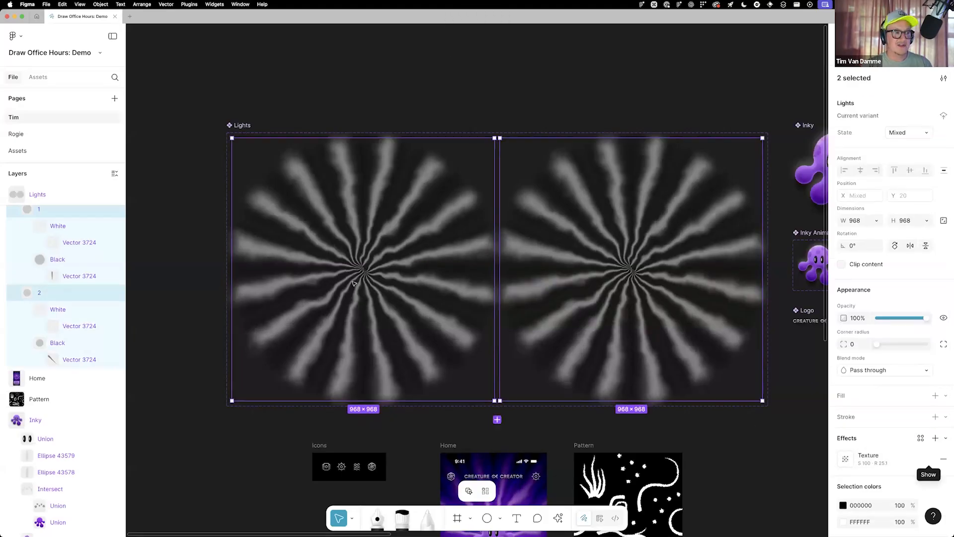
Try Texture radius values from 3 up to 46.8 on both Lights variants to compare how the rays distort
scroll(356, 283, "up", 2, "super")
scroll(357, 283, "up", 1, "super")
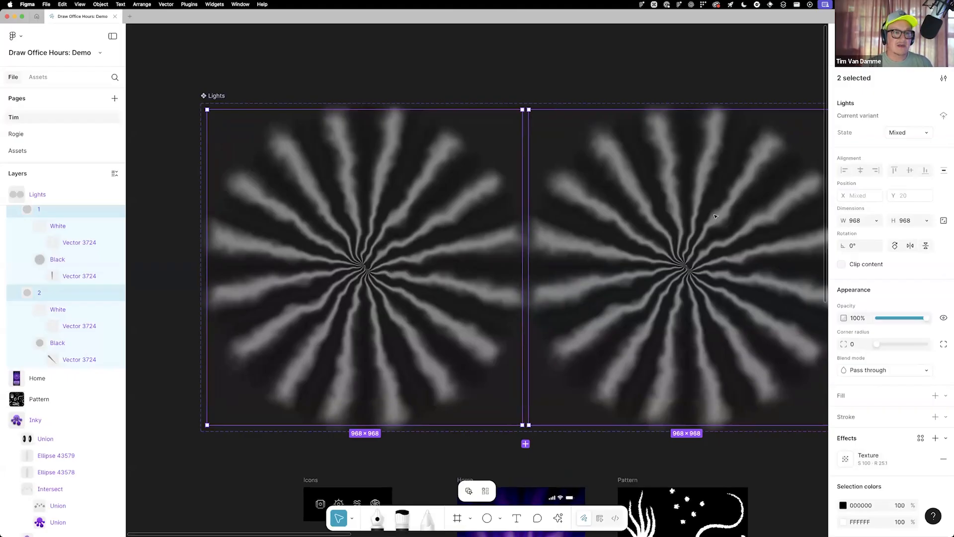
scroll(599, 289, "right", 4)
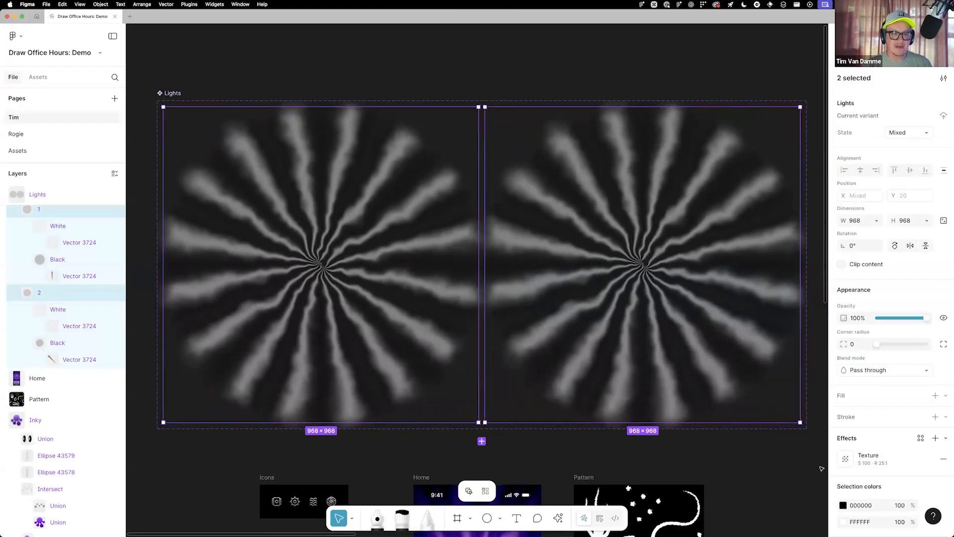
left_click(844, 460)
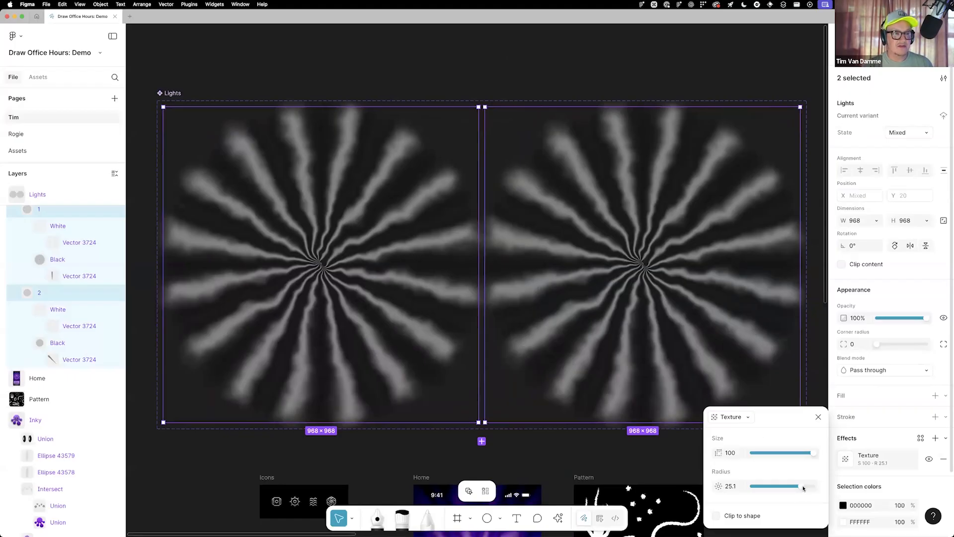
left_click_drag(775, 488, 774, 489)
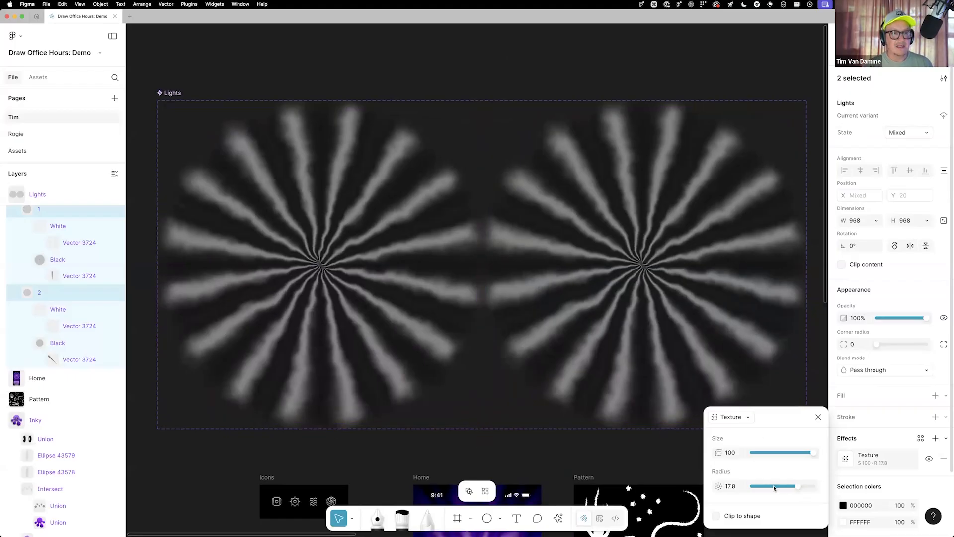
left_click(783, 488)
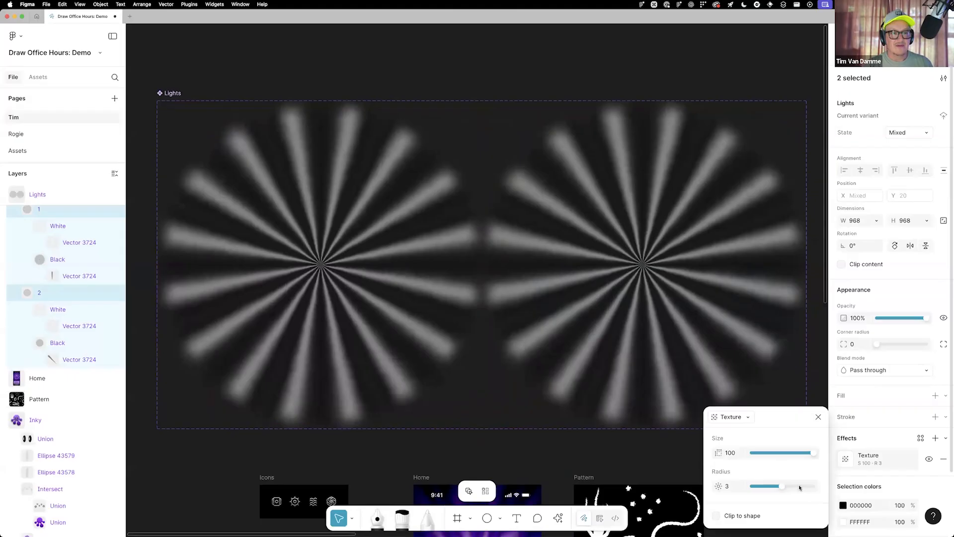
left_click(805, 487)
left_click_drag(817, 486, 818, 485)
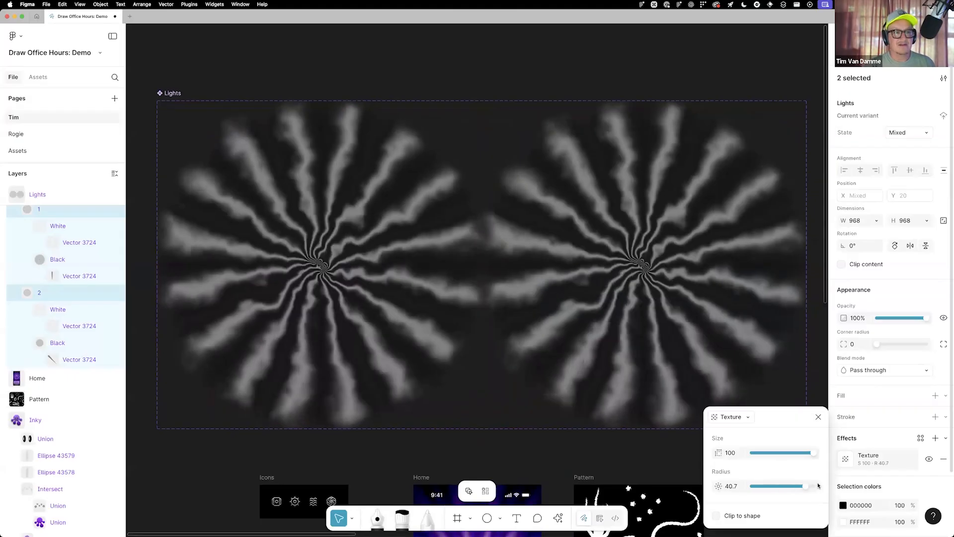
left_click(819, 485)
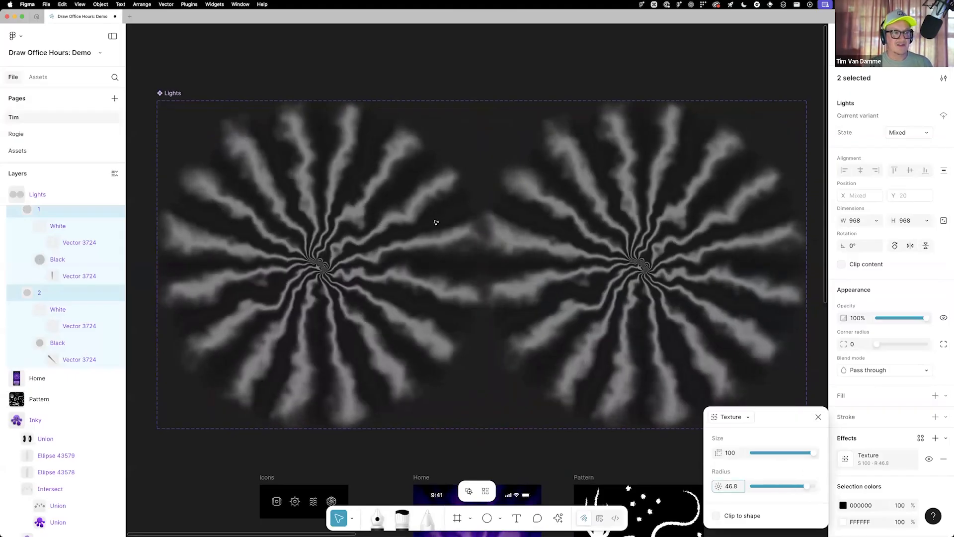
Set the Texture radius of both Lights variants to 25 and deselect them
left_click(733, 490)
type("2")
key("Return")
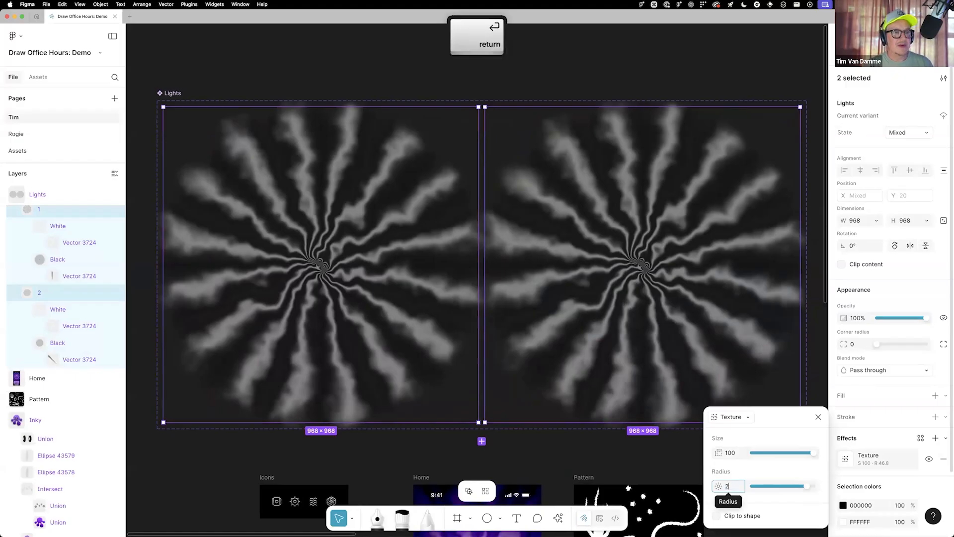
type("5")
key("Return")
left_click(819, 417)
left_click(540, 452)
Remove the hidden pattern fill from the Pattern Fill rectangle in the Home frame
scroll(466, 407, "down", 6)
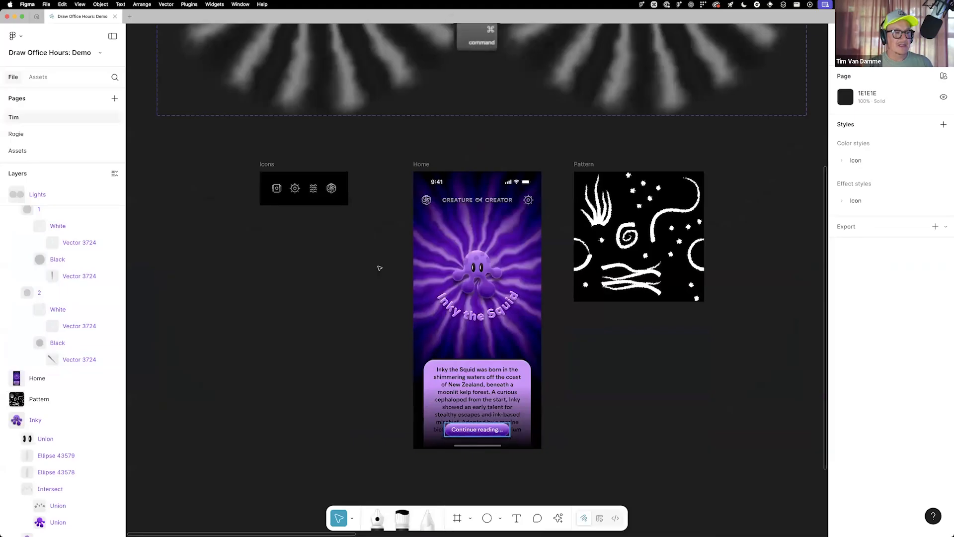
scroll(380, 268, "up", 5)
scroll(380, 268, "down", 1)
scroll(422, 309, "down", 4)
scroll(418, 329, "left", 1)
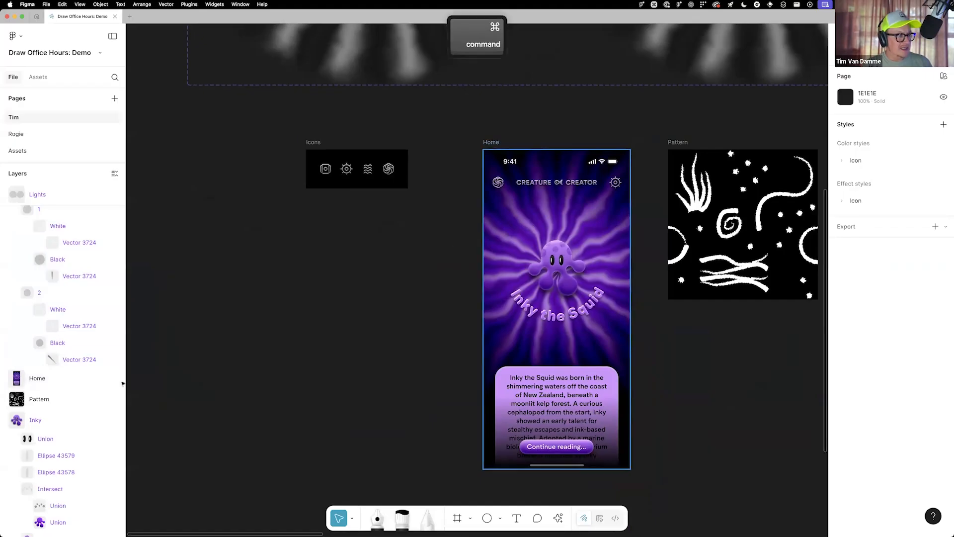
left_click(529, 228, "super")
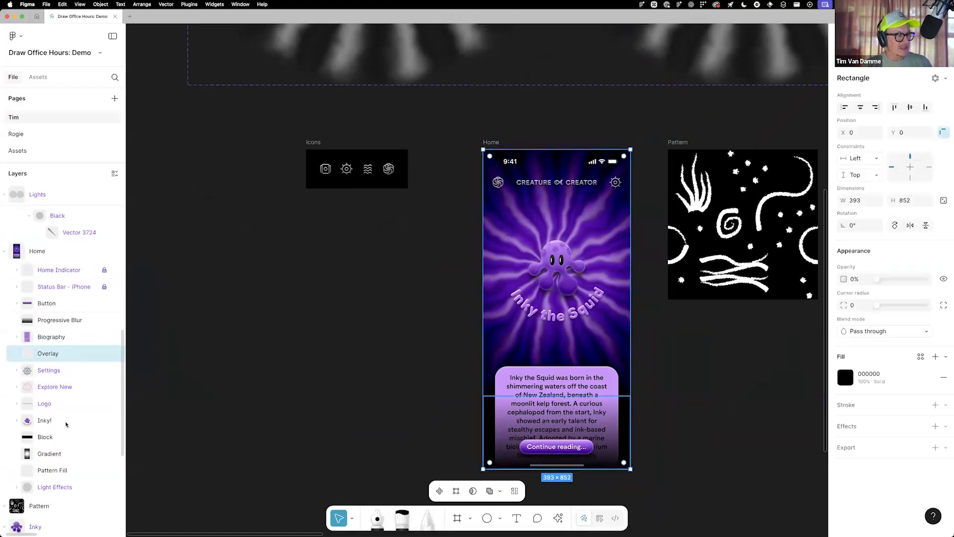
left_click(60, 470)
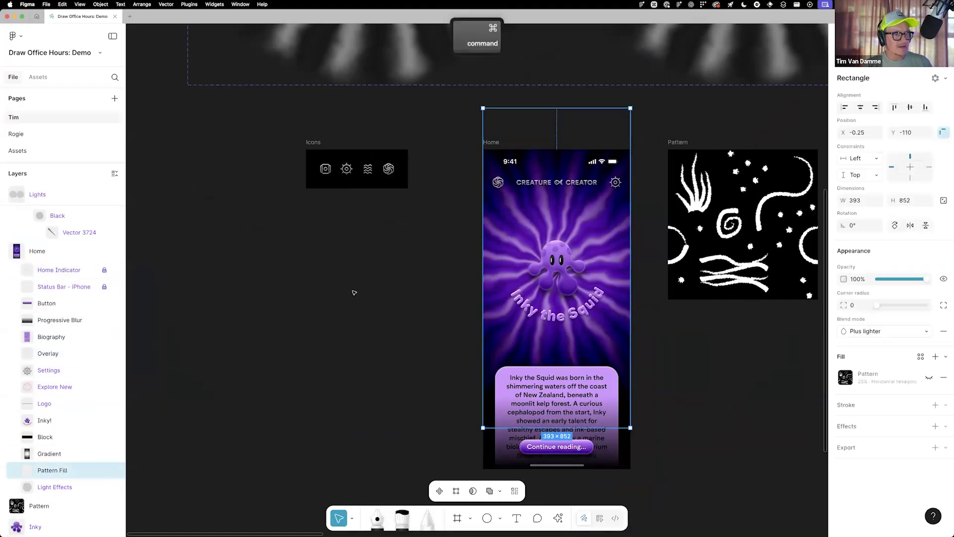
scroll(354, 291, "down", 1)
left_click_drag(391, 274, 348, 276)
scroll(356, 274, "up", 2)
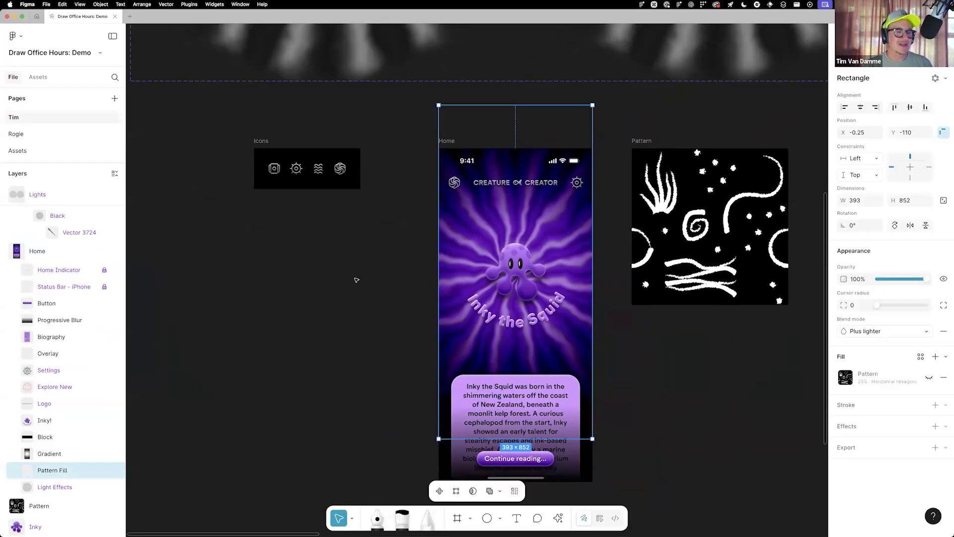
scroll(672, 364, "right", 3)
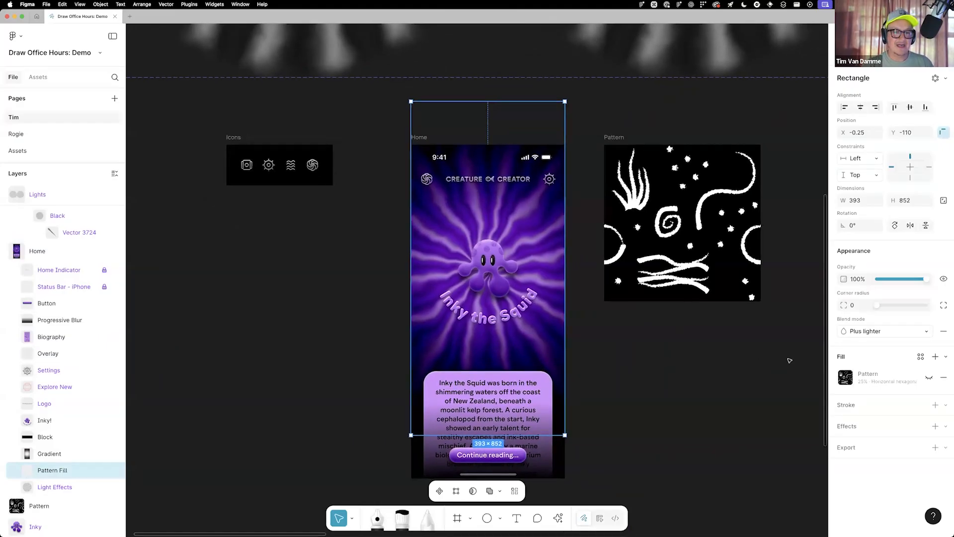
left_click(943, 377)
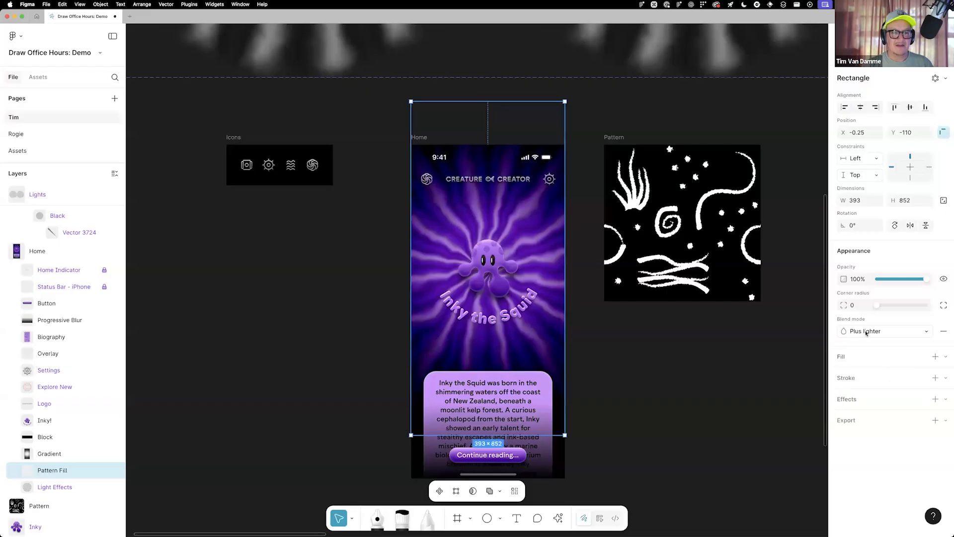
Add a Pattern fill to the Pattern Fill rectangle, using the Pattern frame as its source
left_click(946, 357)
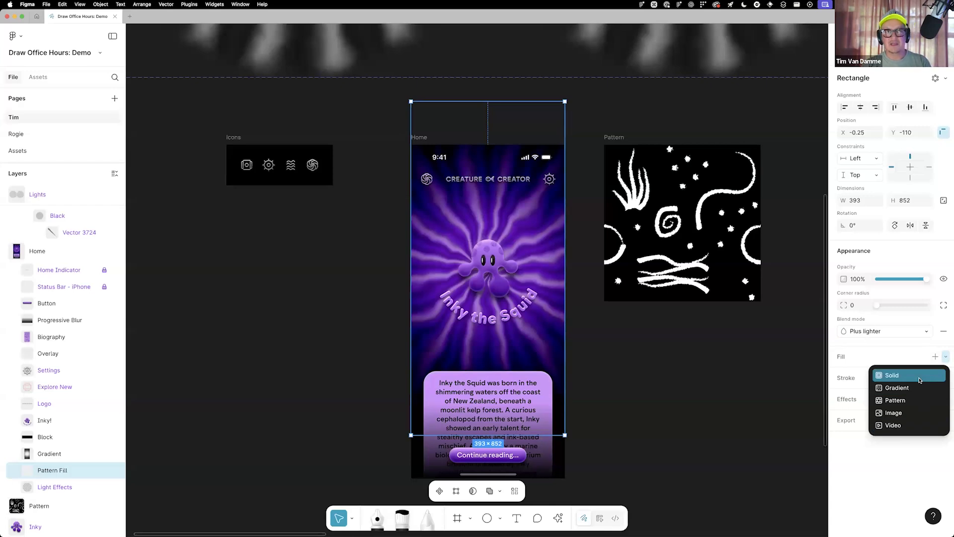
left_click(902, 400)
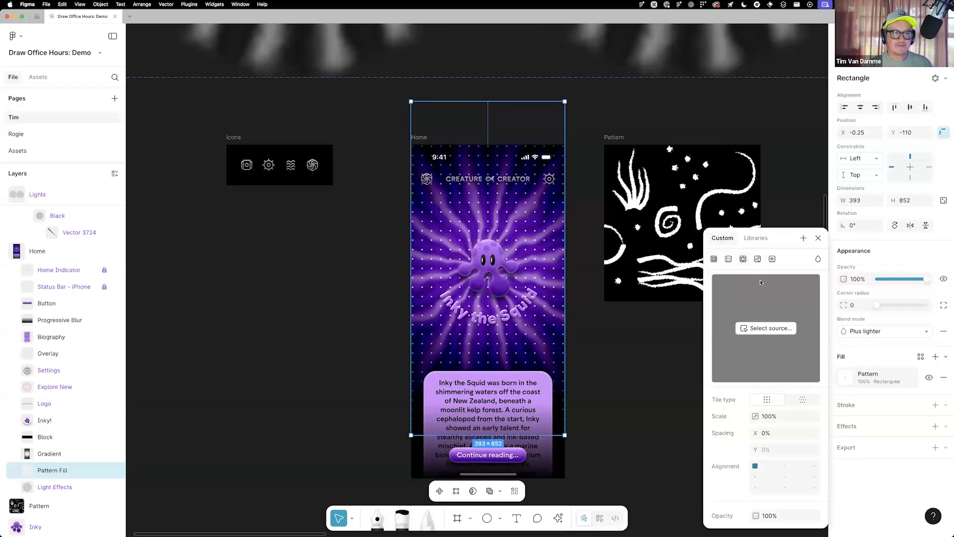
left_click(767, 328)
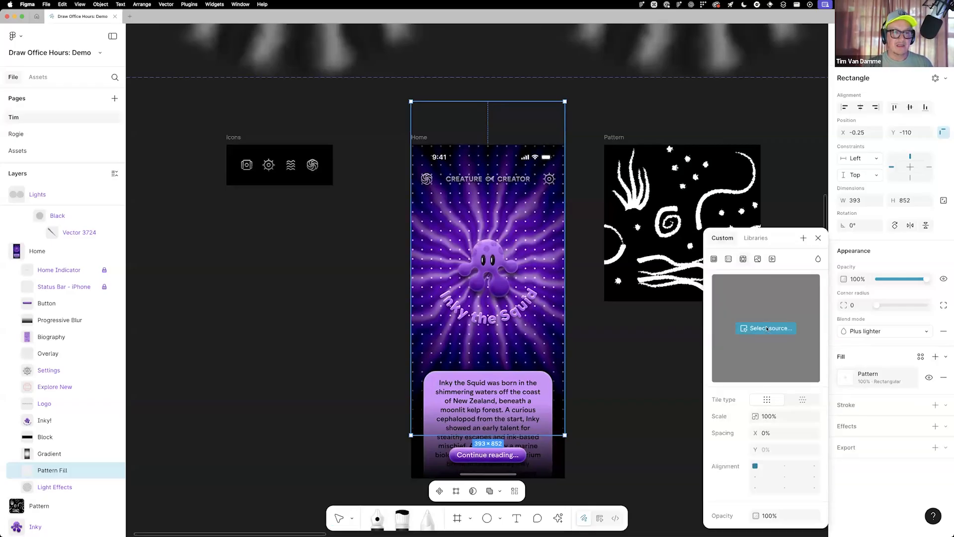
left_click(610, 135)
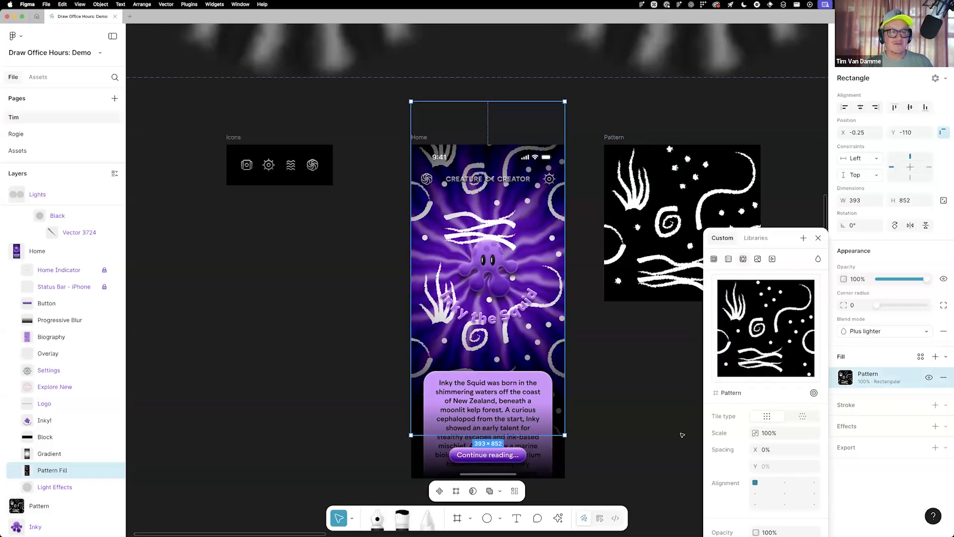
Scale the pattern in the Pattern Fill rectangle to 25% and arrange it with the horizontal hexagonal tile type
left_click(774, 433)
type("25")
key("Return")
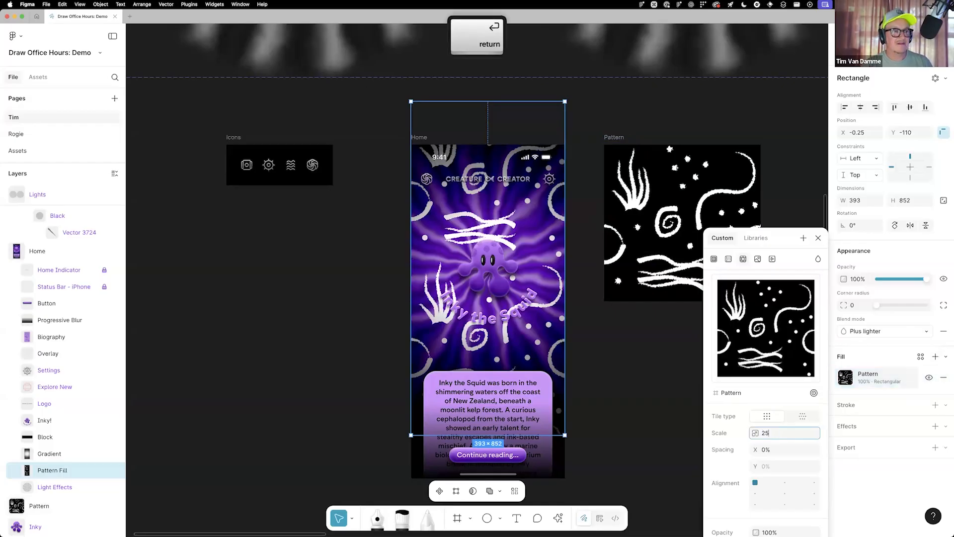
left_click(803, 416)
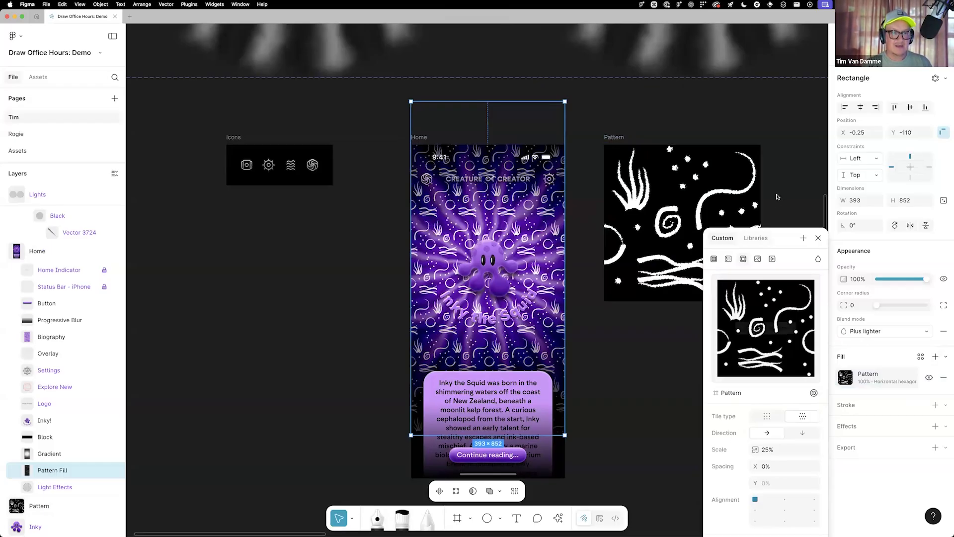
Set the pattern fill's opacity to 25% and close its fill settings
left_click(771, 484)
type("25")
key("Return")
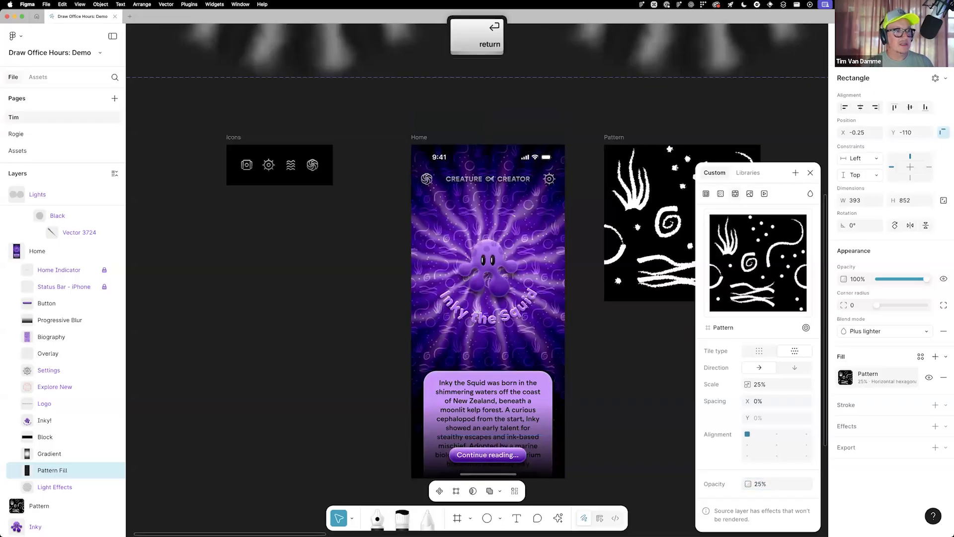
left_click(812, 172)
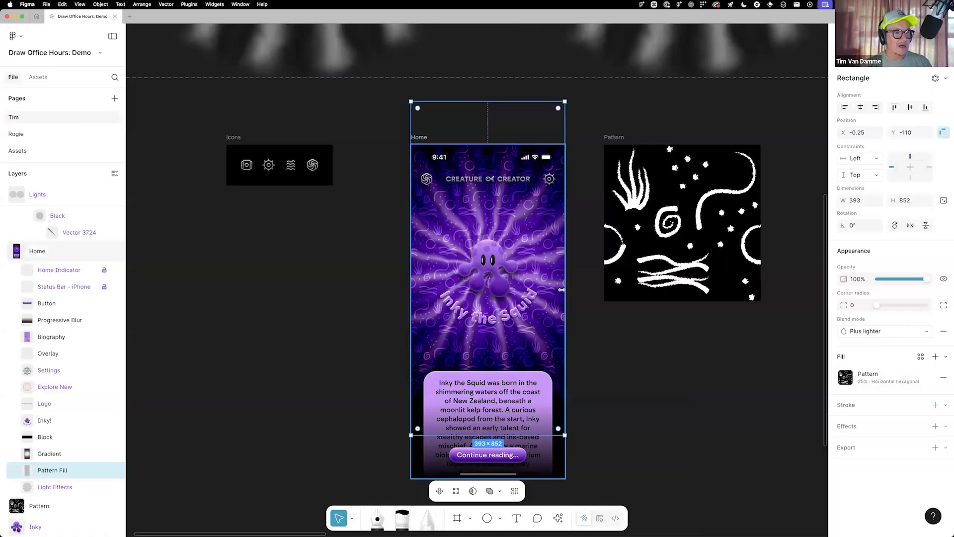
Replace the hidden Texture effect on the Gradient rectangle in the Home frame with a new Texture effect
left_click(31, 454)
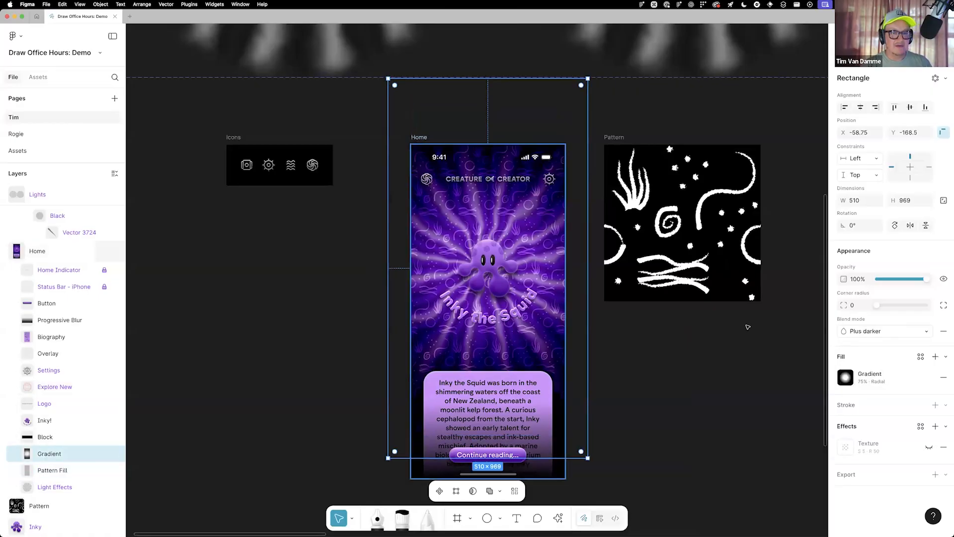
left_click(943, 447)
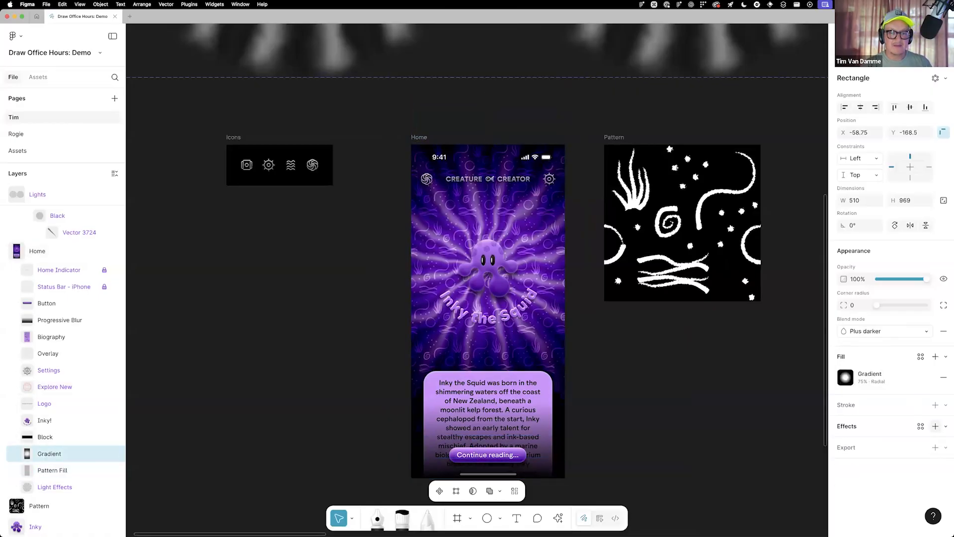
left_click(947, 426)
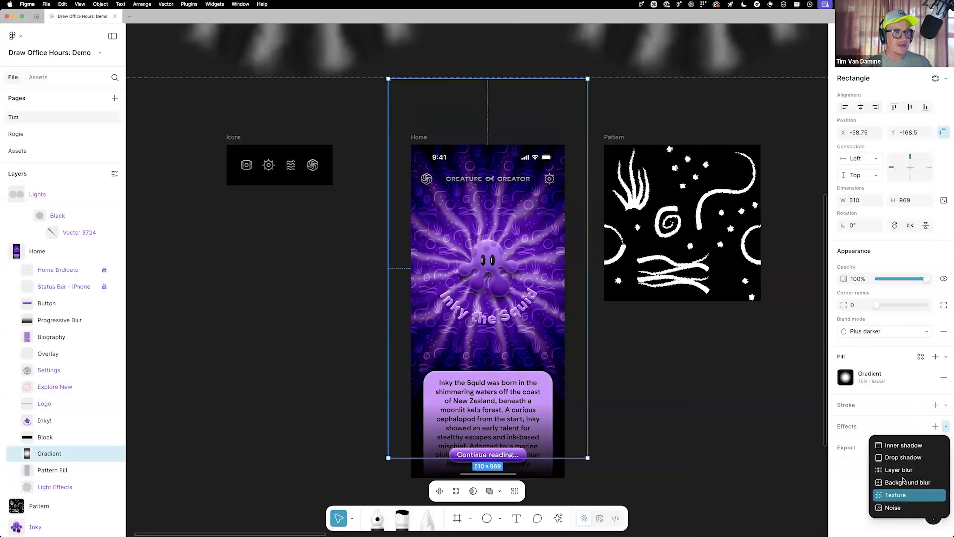
left_click(896, 495)
Raise the radius of the Gradient rectangle's Texture effect to 100 and set the texture size to 5
scroll(466, 357, "up", 2)
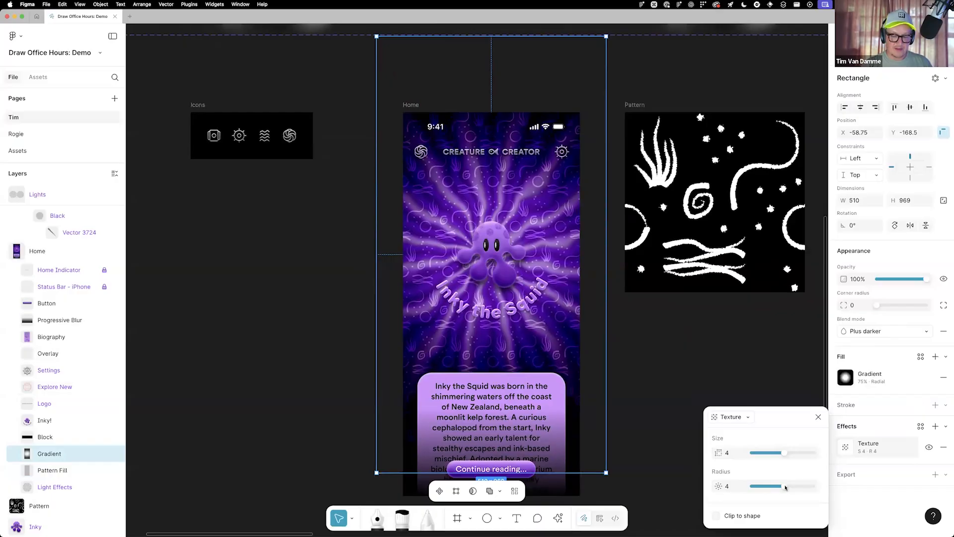
left_click_drag(785, 487, 825, 466)
scroll(472, 252, "up", 2)
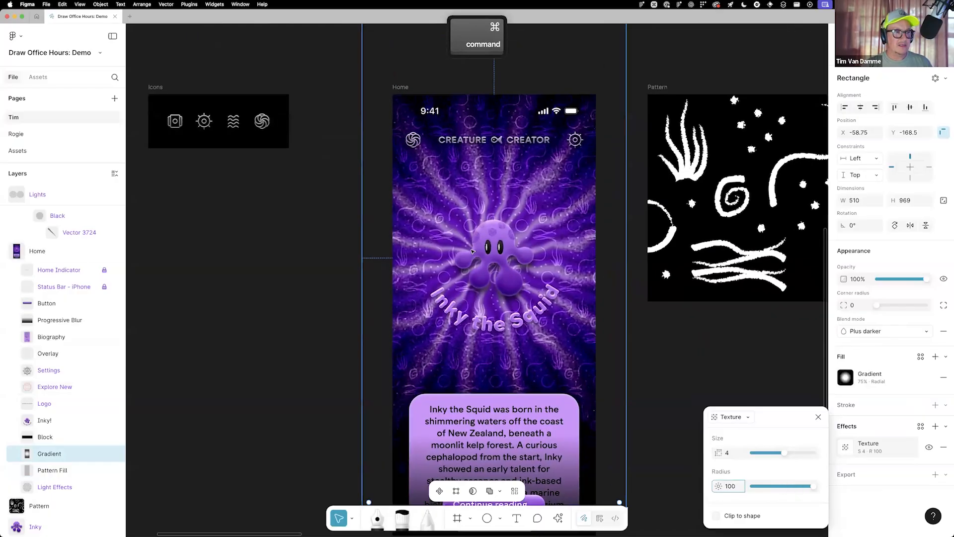
scroll(472, 252, "up", 3)
left_click_drag(784, 453, 792, 455)
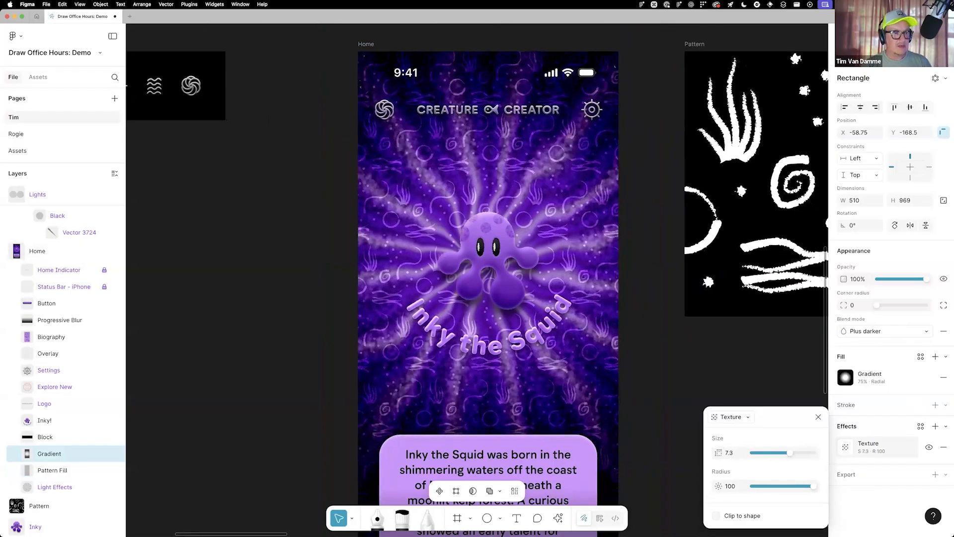
key("super+z")
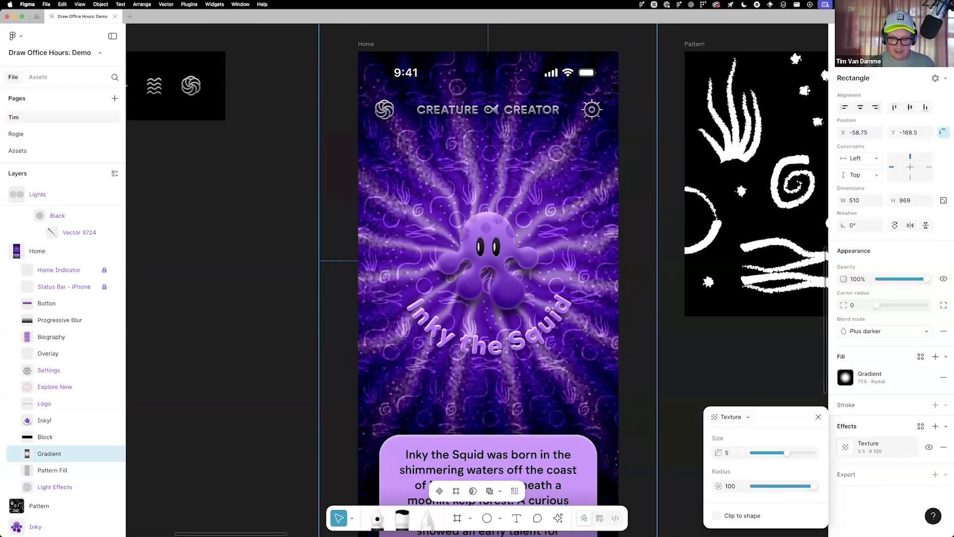
Set the Gradient rectangle's Texture radius to 50, close the effect settings and deselect the rectangle
left_click(731, 487)
type("50")
key("Return")
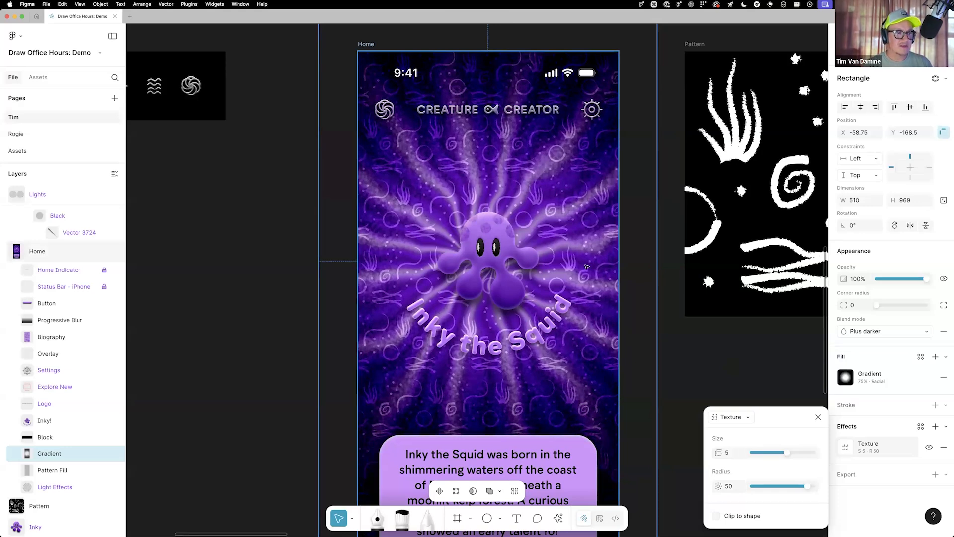
left_click(819, 417)
left_click(682, 341)
Replace the hidden background blur on the Progressive Blur rectangle over the biography with a new Background blur effect
scroll(654, 339, "down", 3)
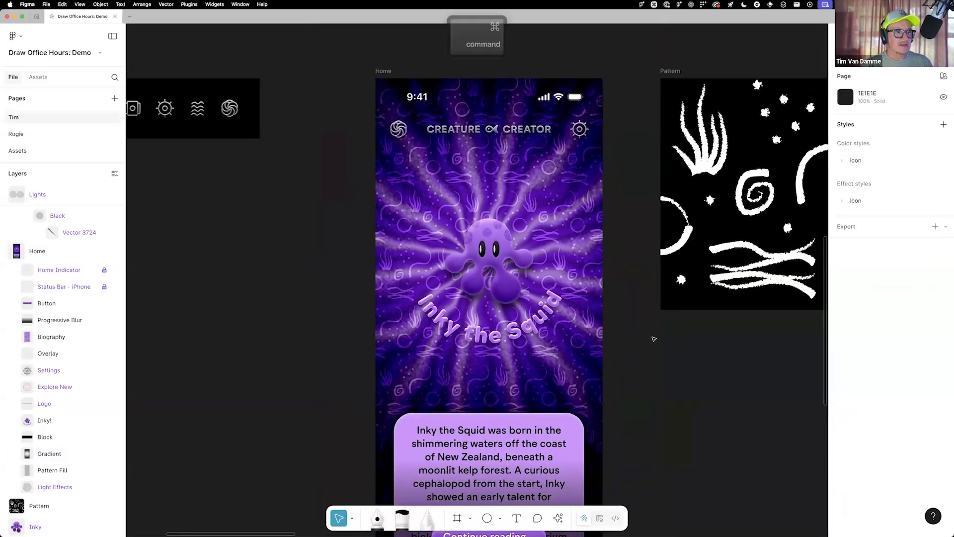
scroll(671, 350, "down", 3)
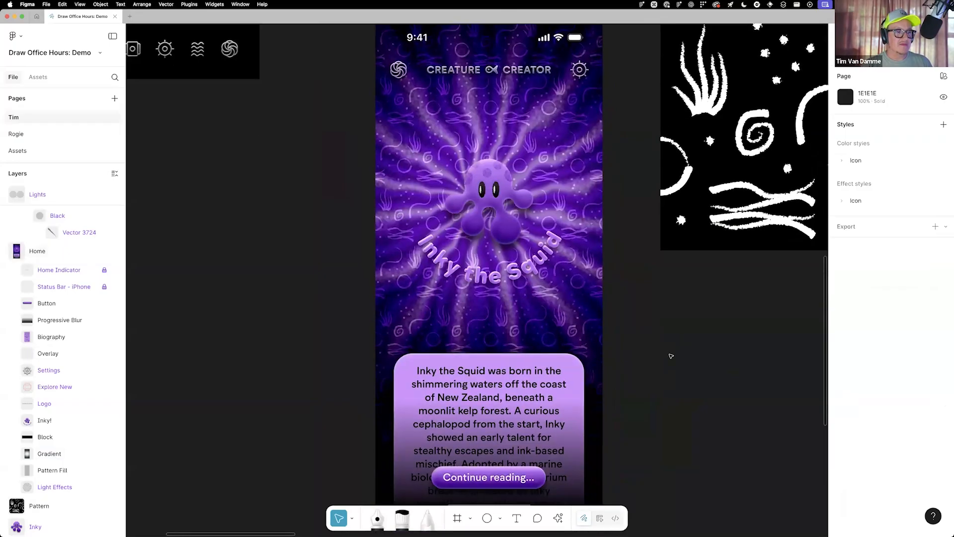
scroll(651, 345, "down", 3)
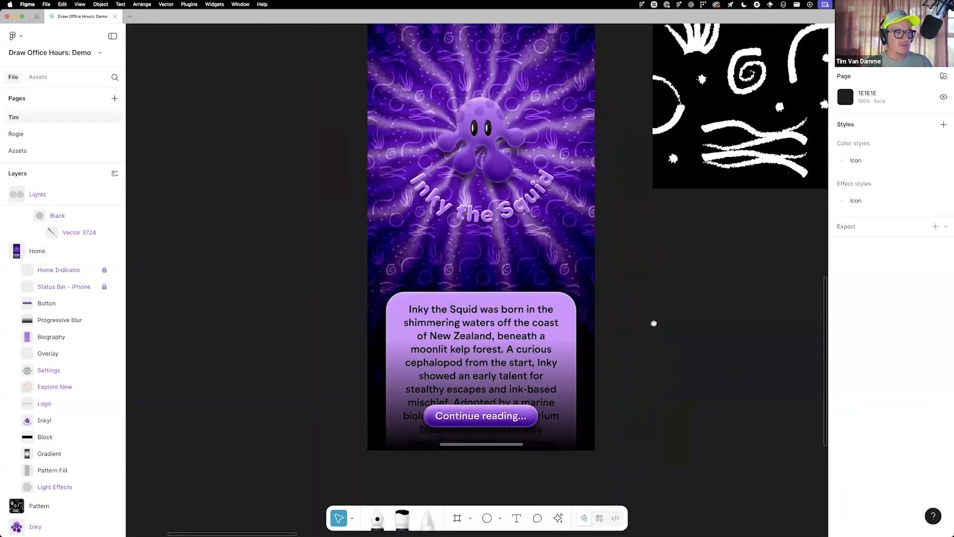
scroll(654, 323, "up", 1)
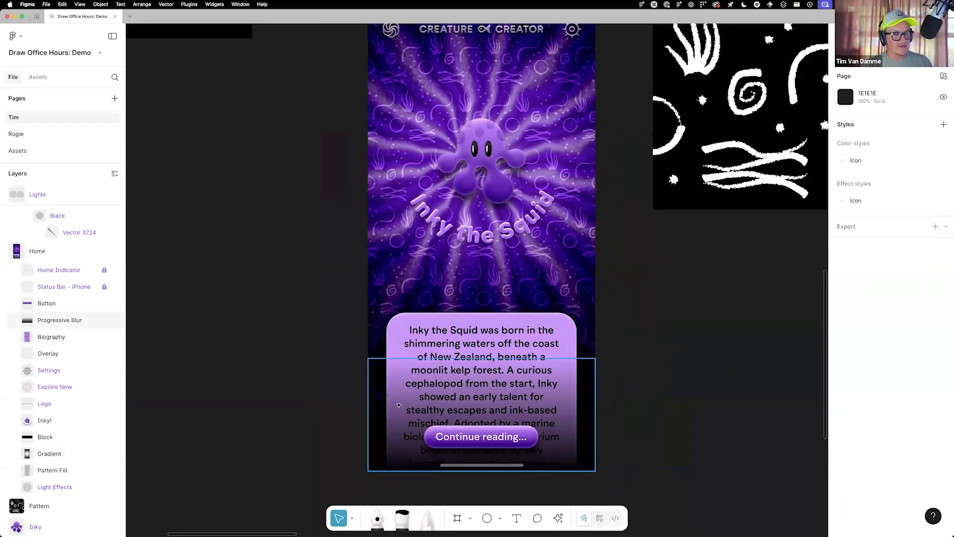
left_click(399, 406)
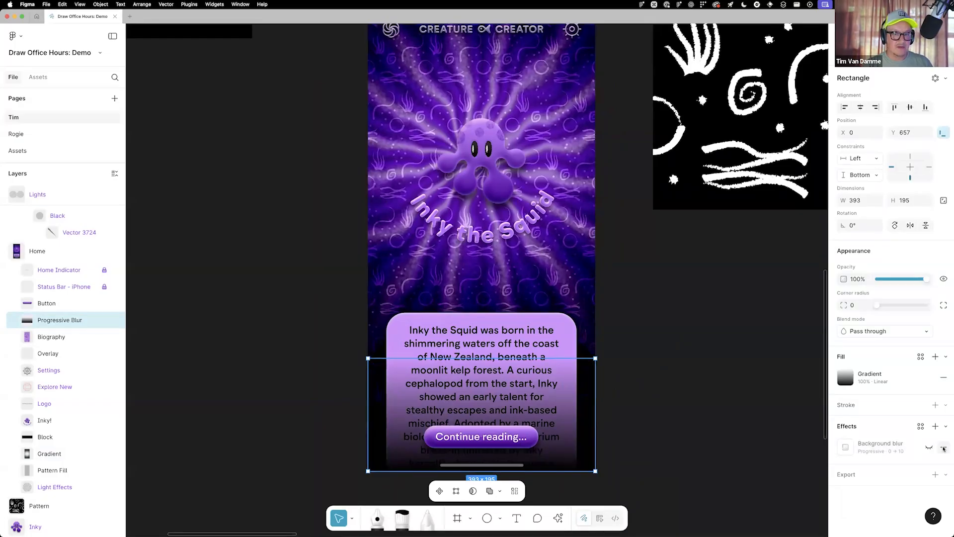
left_click(944, 447)
left_click(945, 426)
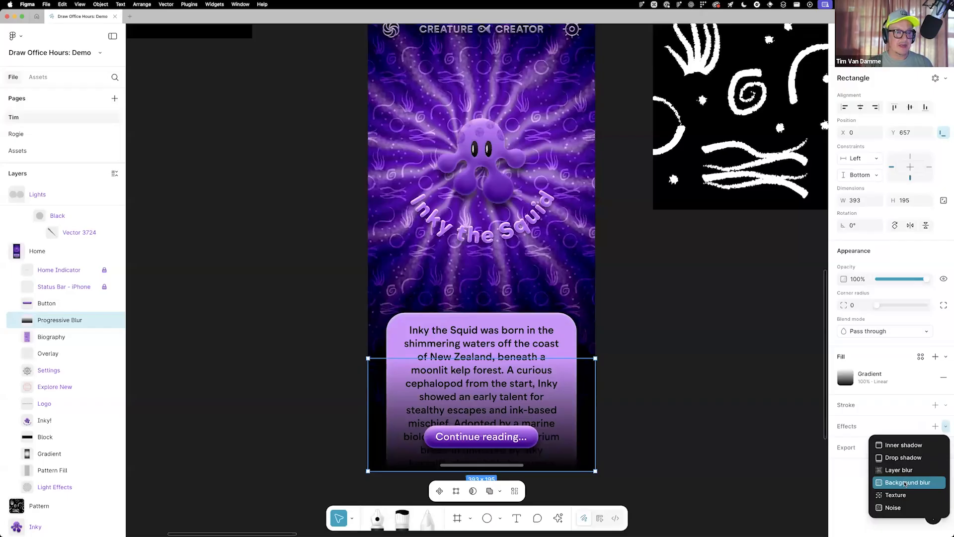
left_click(906, 483)
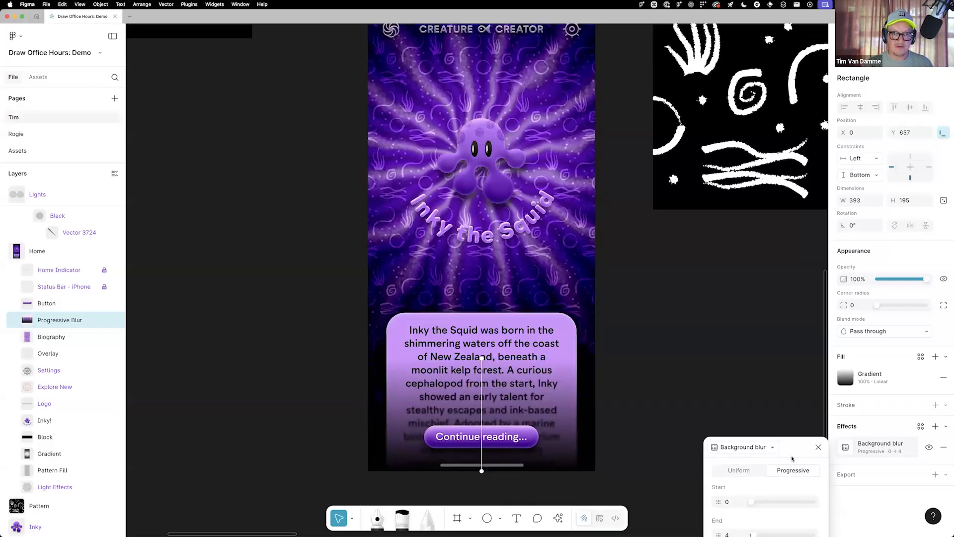
Make the background blur progressive with an end value of 12, then close its settings and deselect the rectangle
left_click(795, 469)
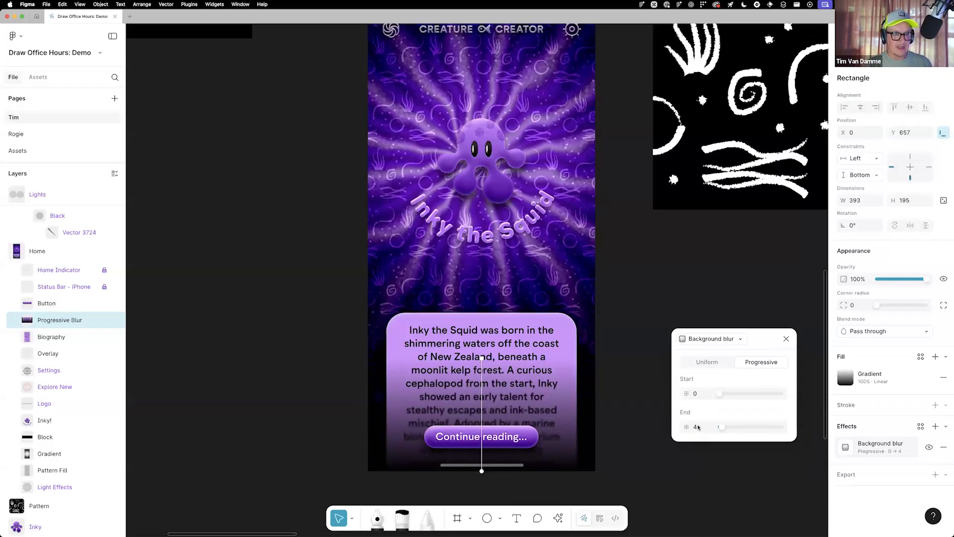
left_click_drag(727, 428, 728, 428)
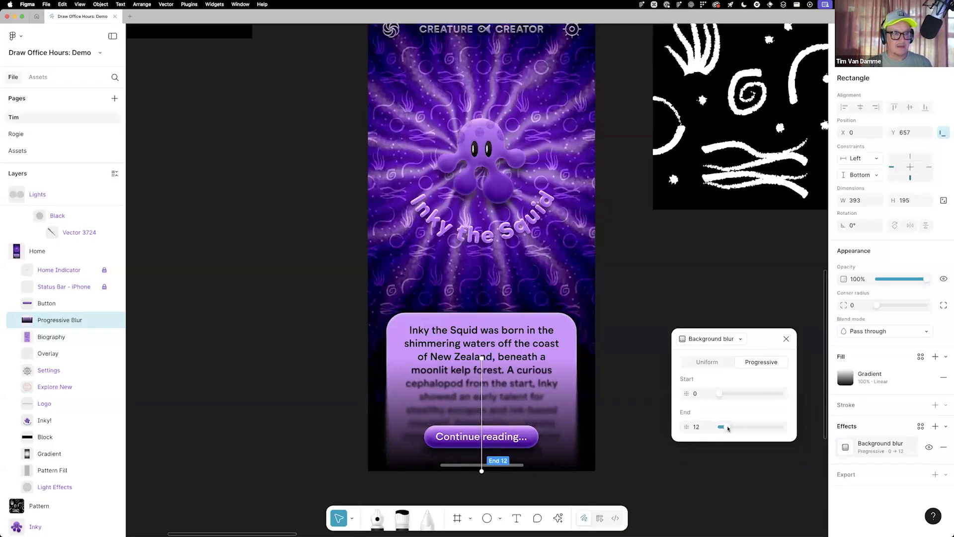
left_click(786, 339)
left_click(706, 357)
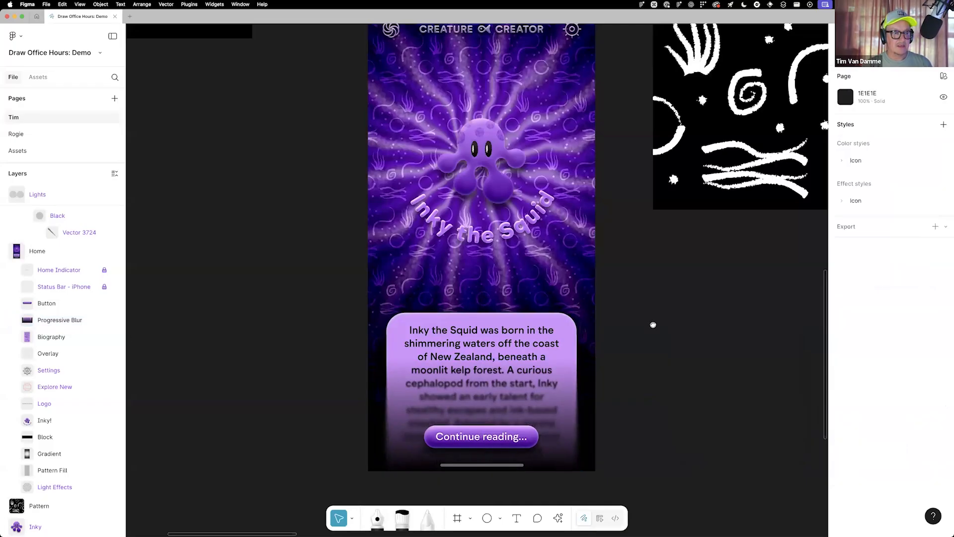
Present the Home frame as a prototype in its own tab
scroll(654, 324, "up", 2)
scroll(651, 325, "down", 5)
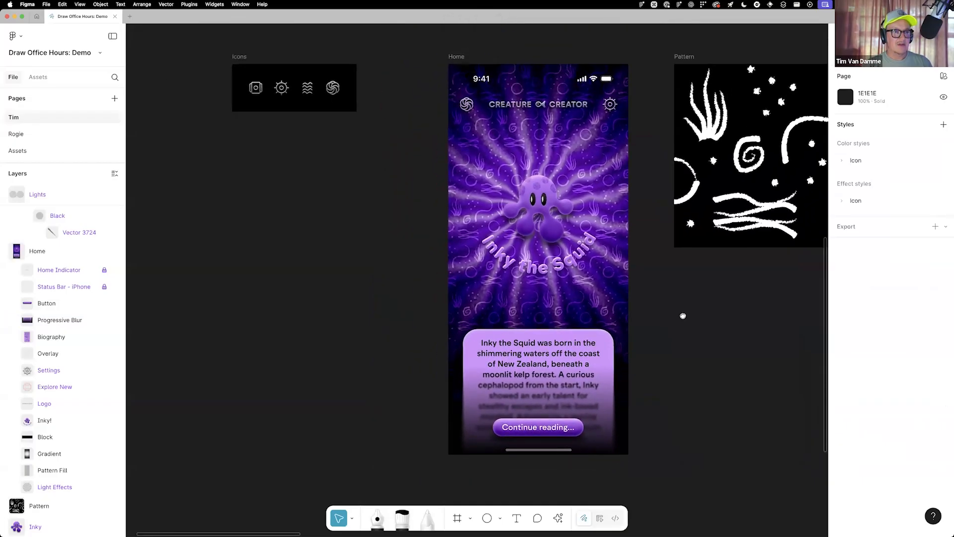
scroll(683, 316, "right", 3)
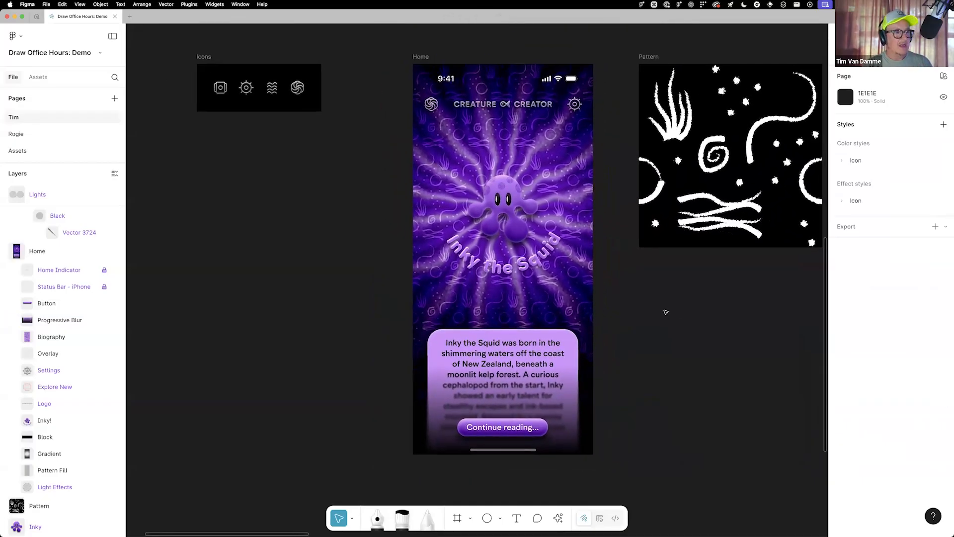
scroll(657, 311, "right", 1)
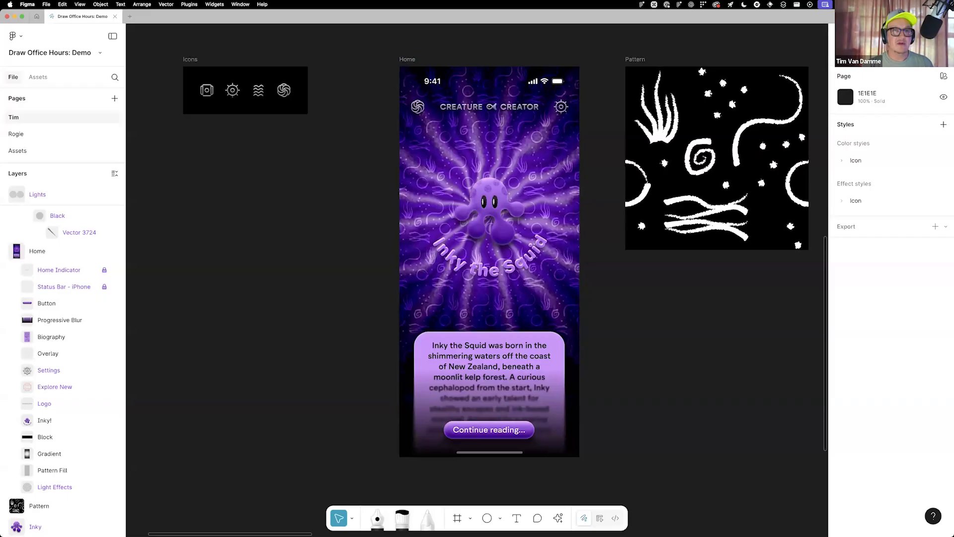
left_click(903, 37)
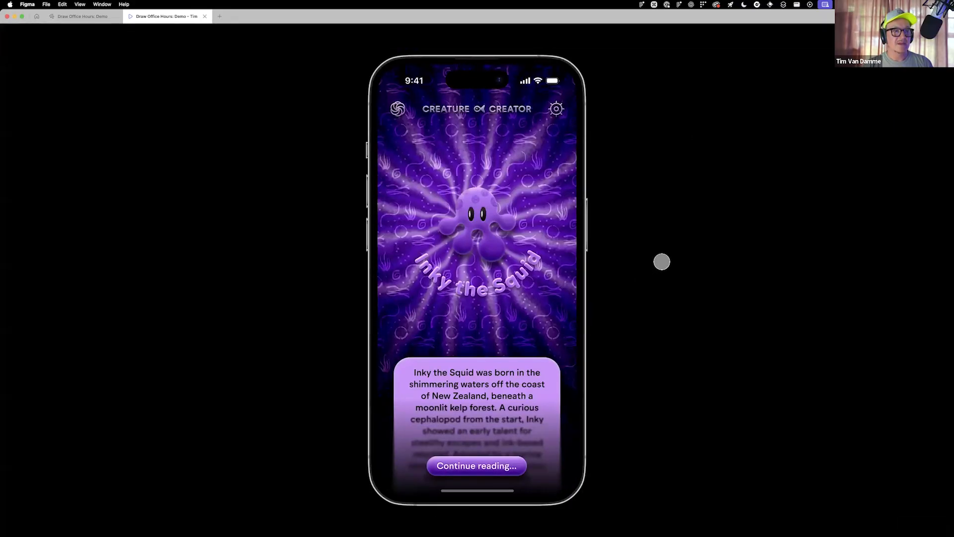
right_click(160, 16)
left_click(192, 29)
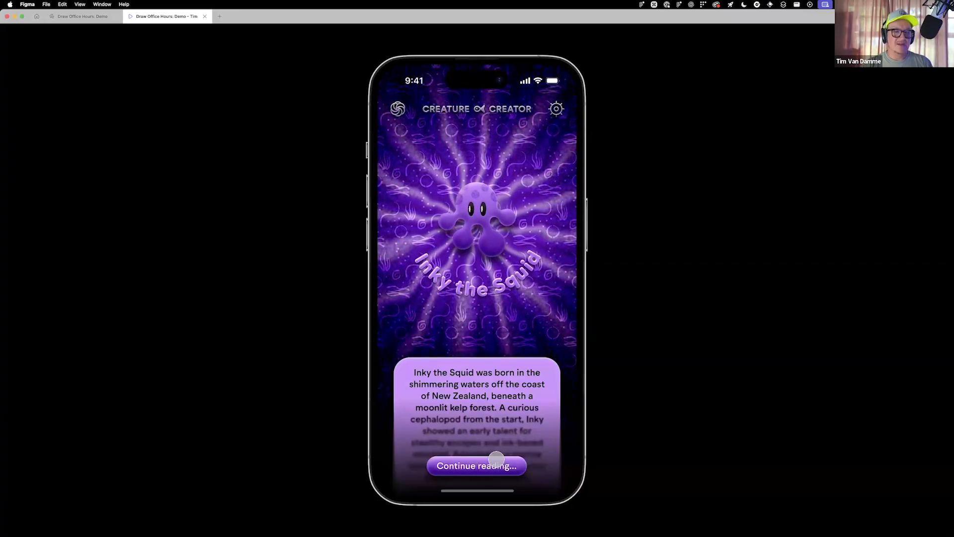
Test the prototype by opening the full biography, scrolling through it, closing it, and opening and closing it once more
scroll(497, 286, "down", 2)
scroll(524, 276, "up", 2)
scroll(513, 203, "down", 3)
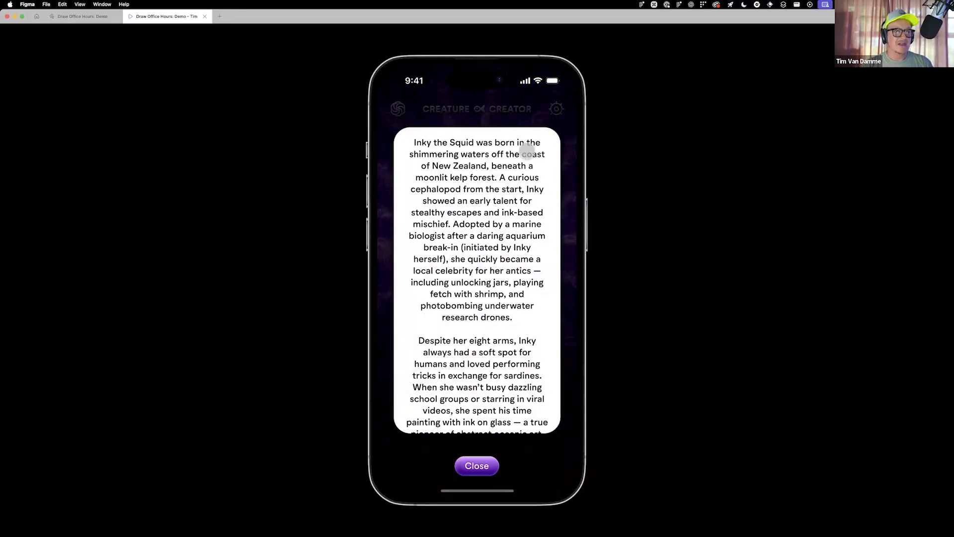
left_click(483, 465)
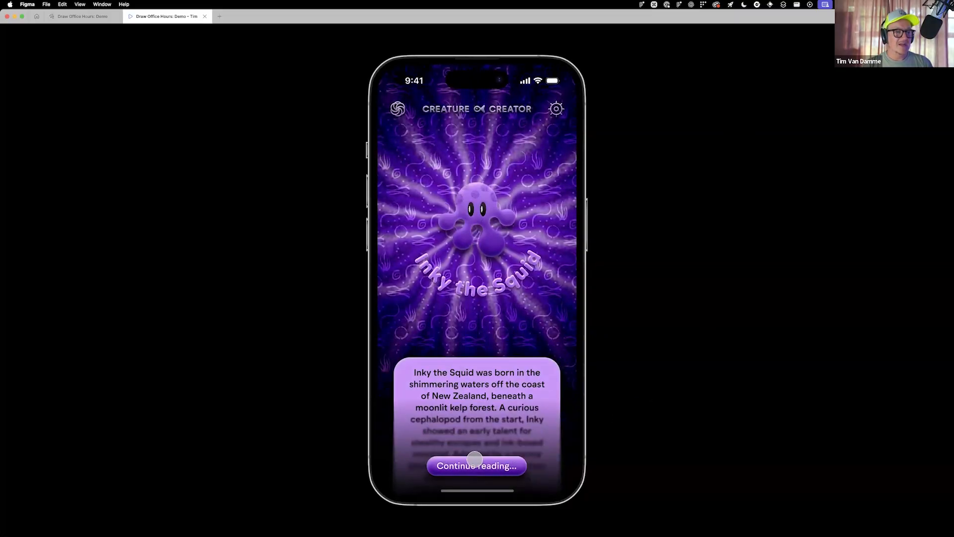
left_click(490, 472)
left_click(476, 465)
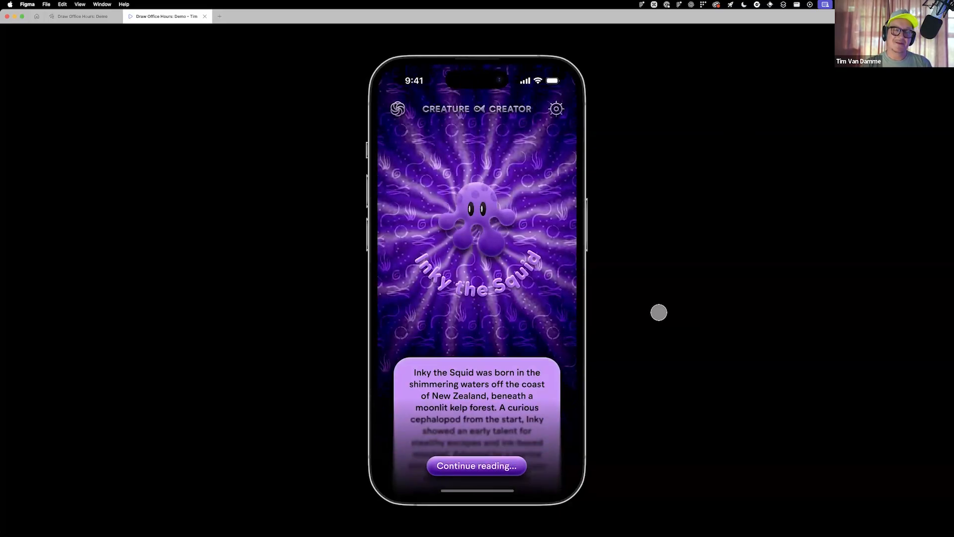
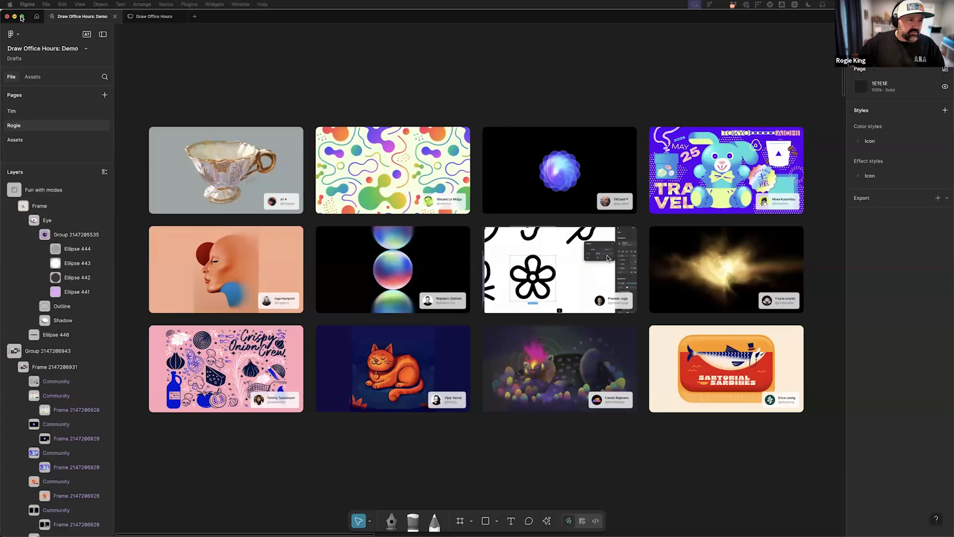
left_click(22, 17)
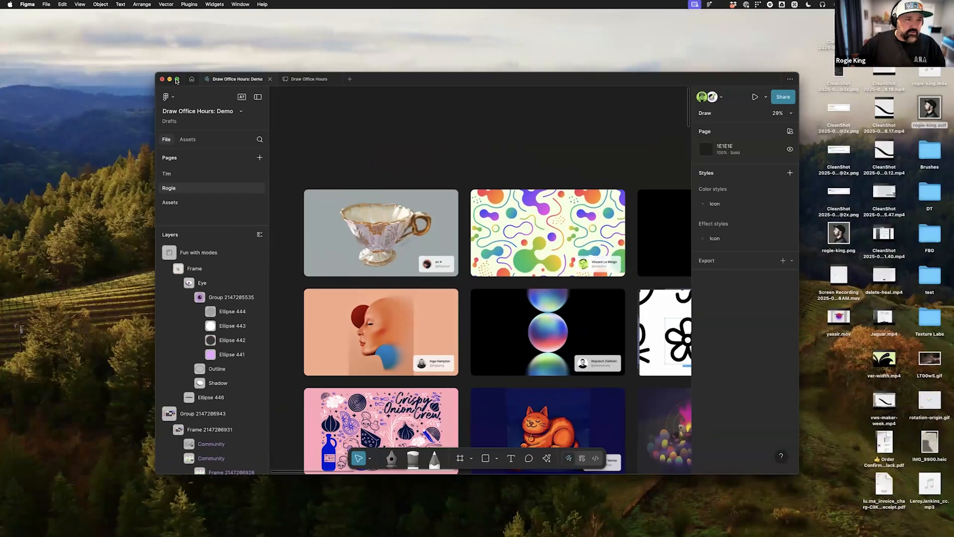
left_click(177, 80)
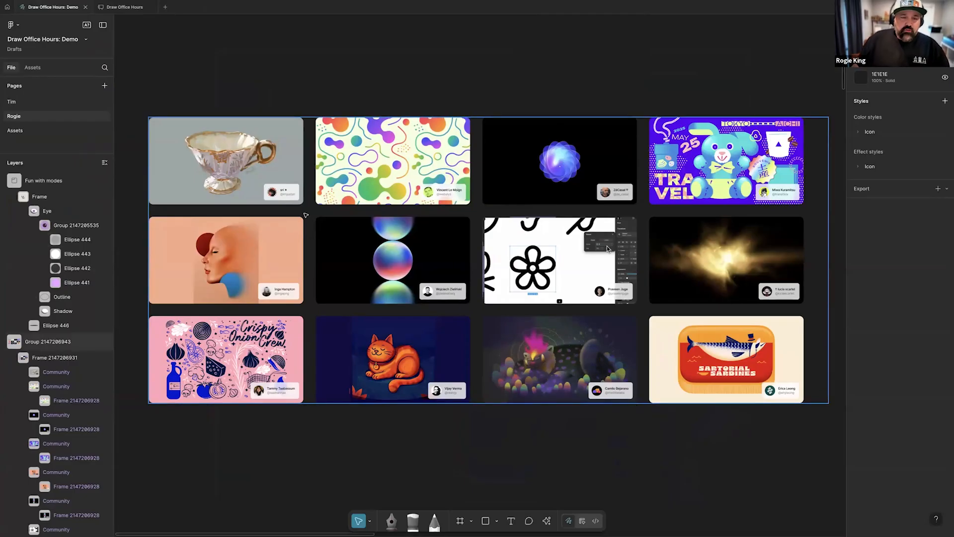
scroll(305, 215, "left", 3)
scroll(405, 172, "right", 3)
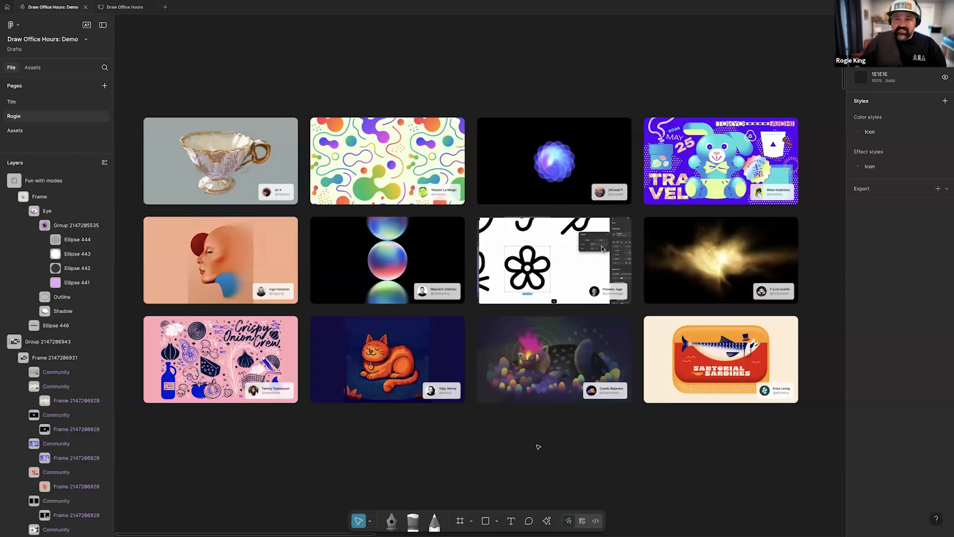
Add a Texture effect to the solid black circle in the Texture frame
scroll(534, 450, "down", 2)
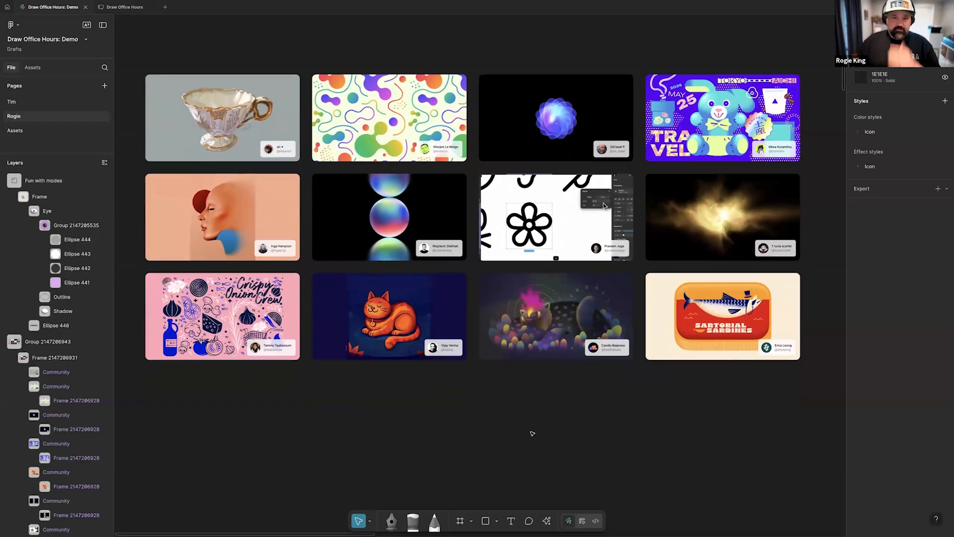
scroll(504, 424, "down", 10)
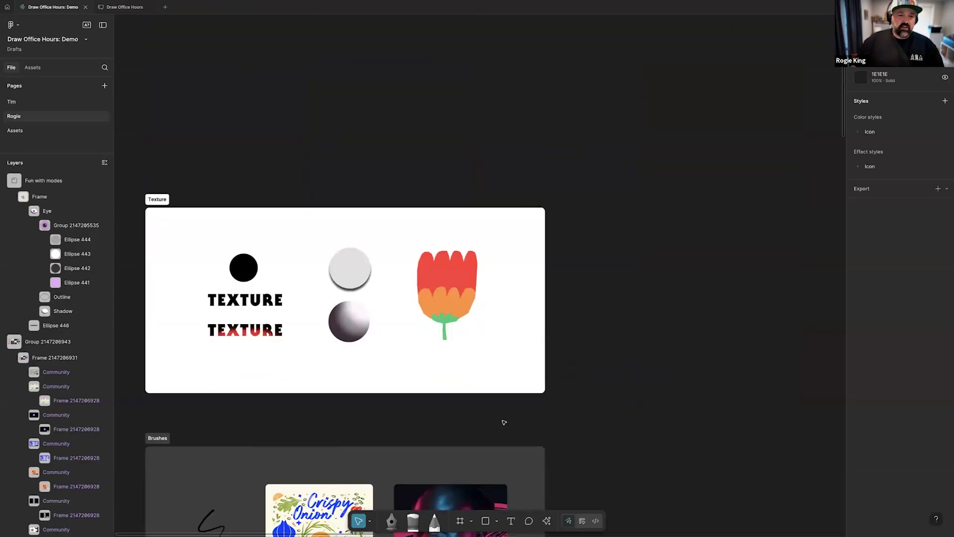
scroll(505, 421, "left", 4)
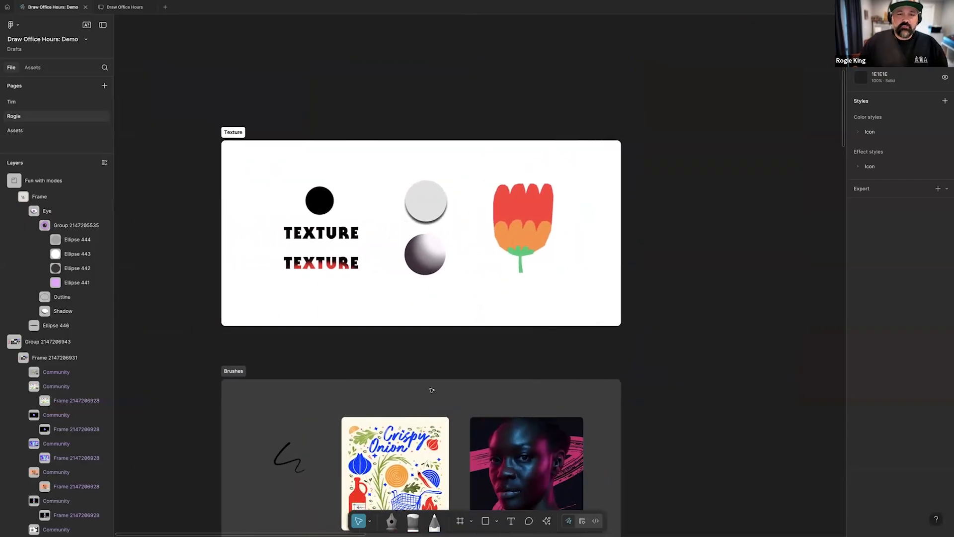
scroll(403, 373, "left", 3)
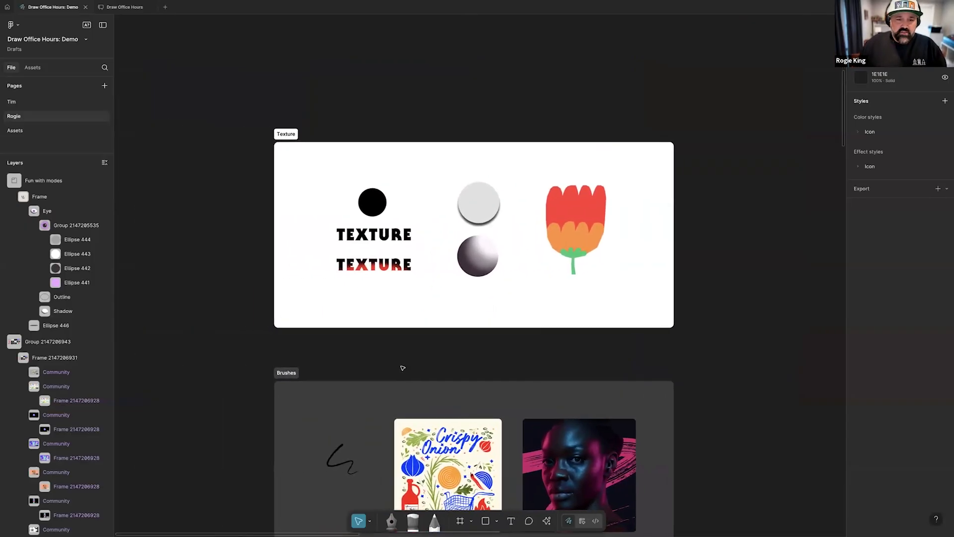
scroll(403, 368, "right", 1)
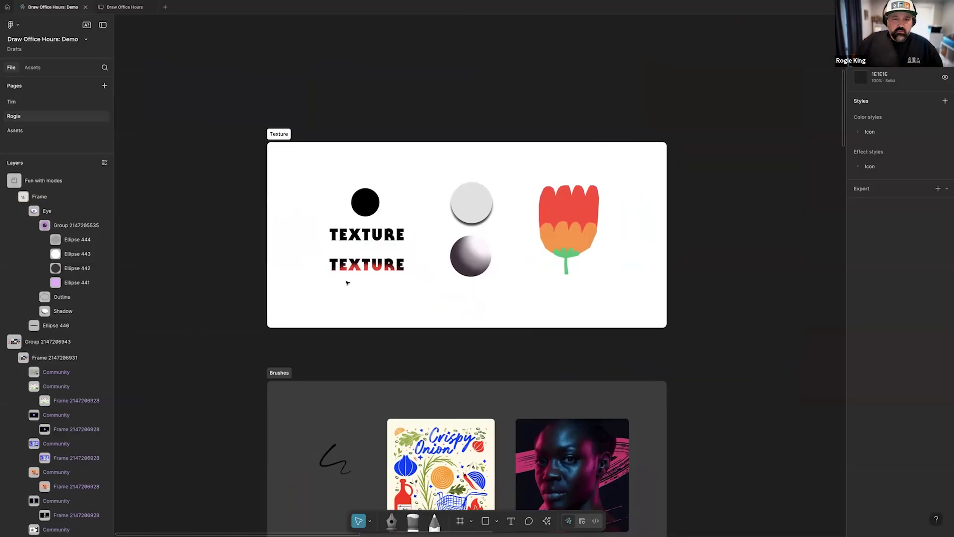
scroll(362, 221, "up", 5)
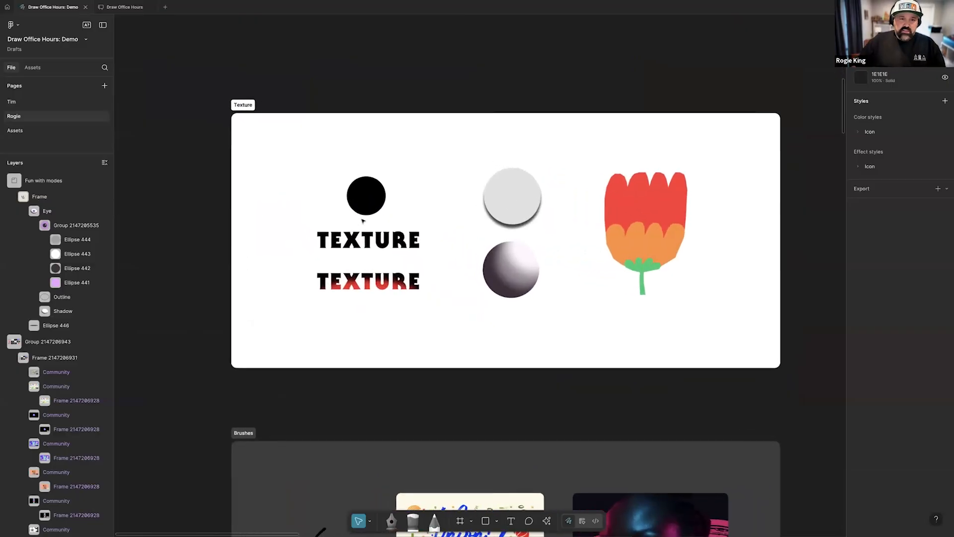
scroll(363, 221, "right", 6)
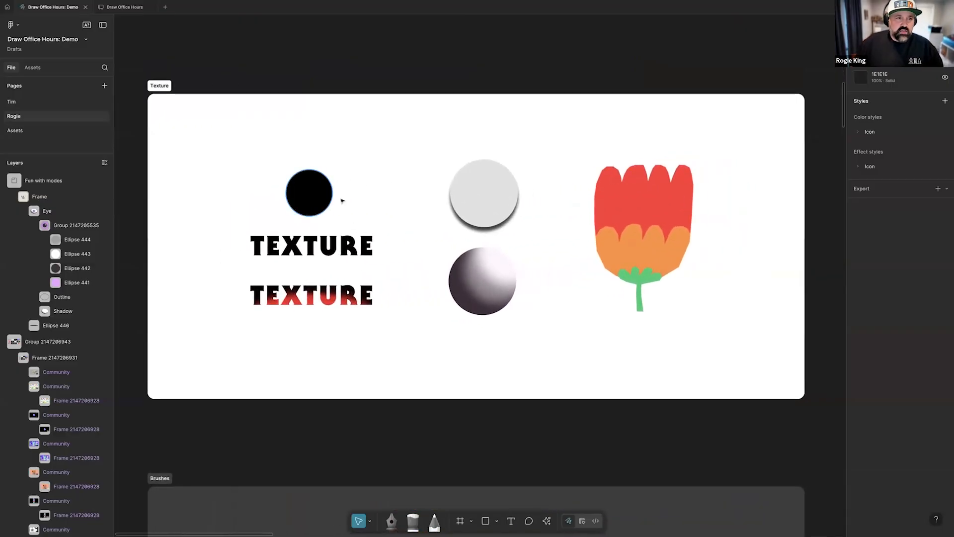
left_click(326, 196)
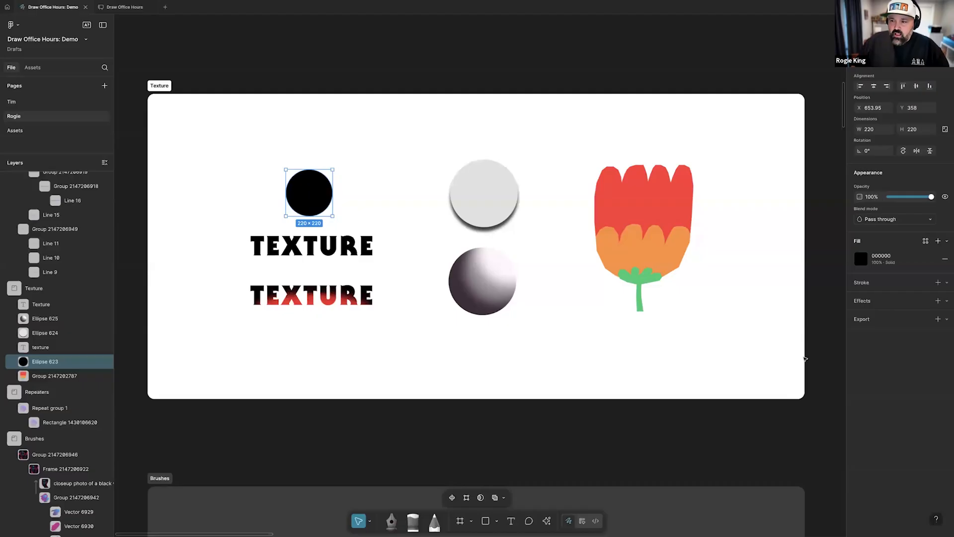
left_click(947, 301)
left_click(897, 360)
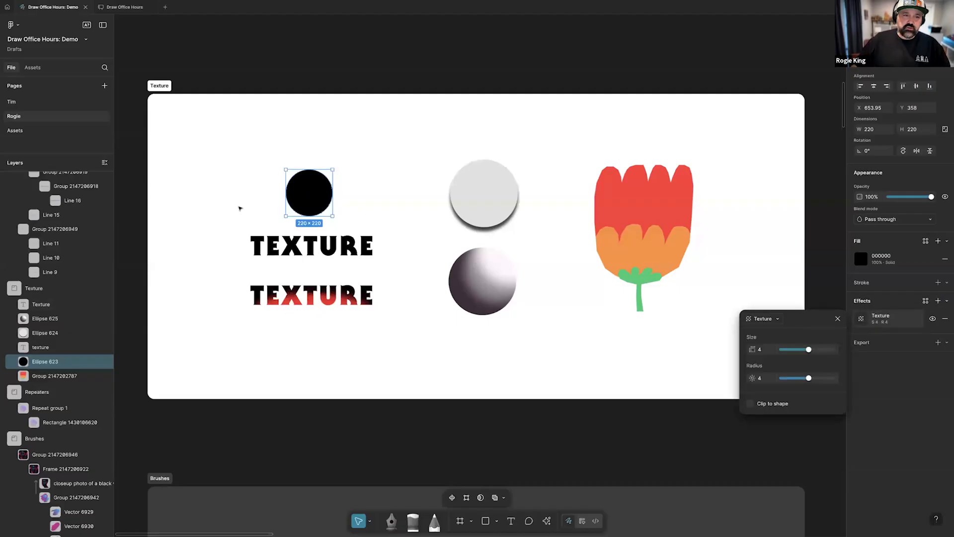
Set the black circle's Texture effect to size 0.8 and radius 100, then close its settings
scroll(277, 189, "up", 5)
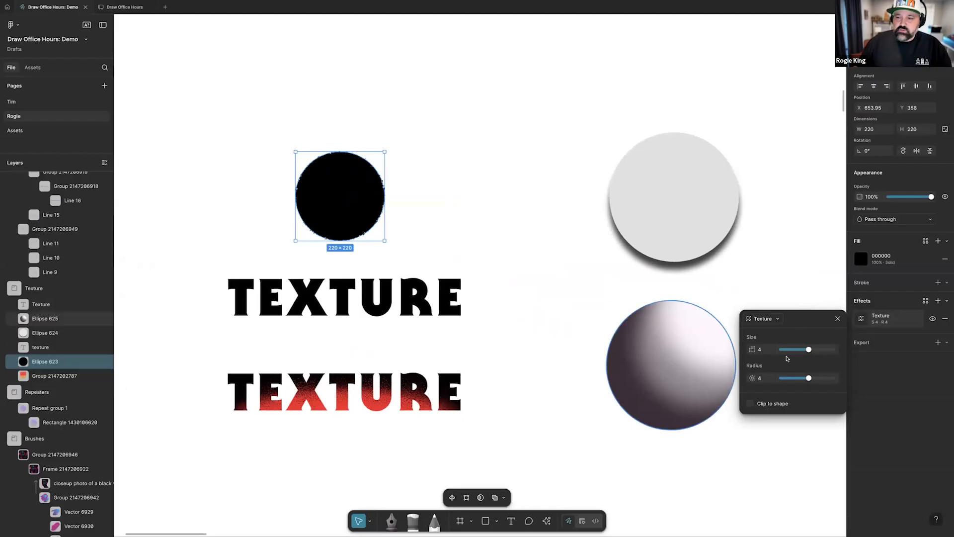
left_click_drag(809, 350, 828, 350)
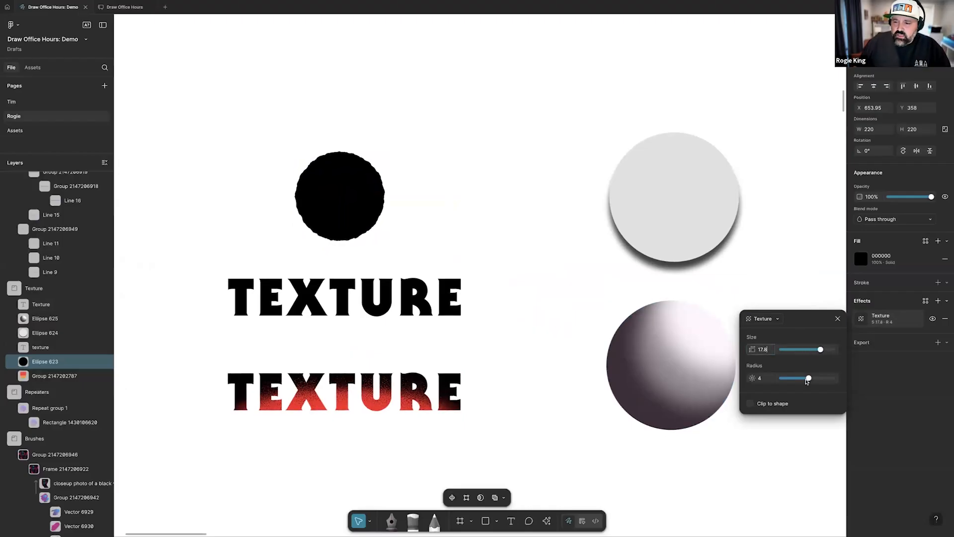
mouse_move(809, 378)
left_mouse_down()
mouse_move(834, 378)
mouse_move(796, 350)
left_mouse_up()
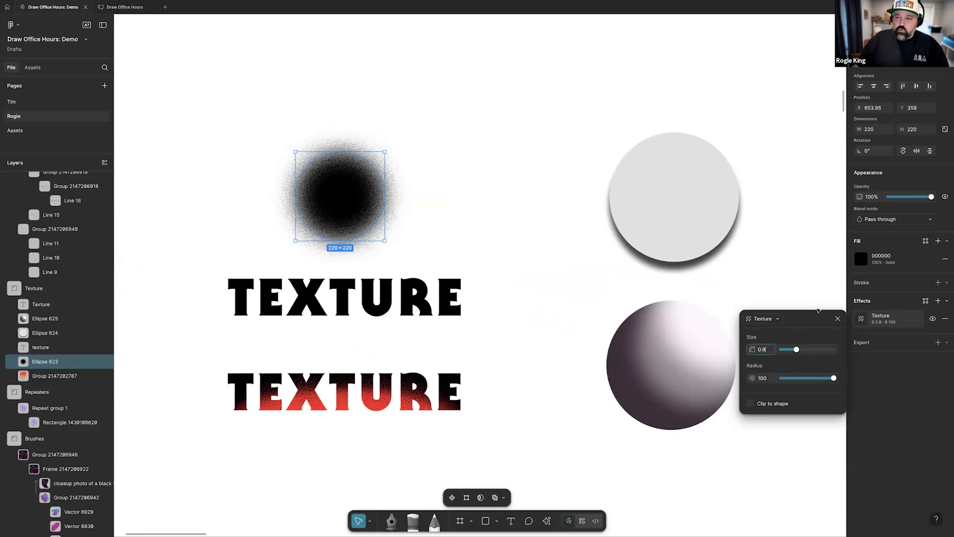
left_click(919, 383)
left_click(849, 324)
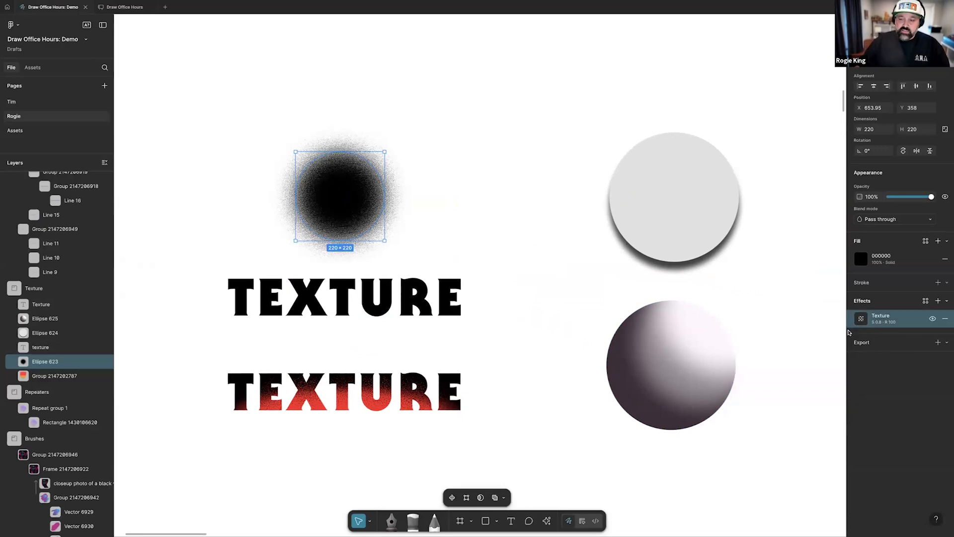
Turn on the hidden Texture effect of the solid black TEXTURE text
left_click(406, 297)
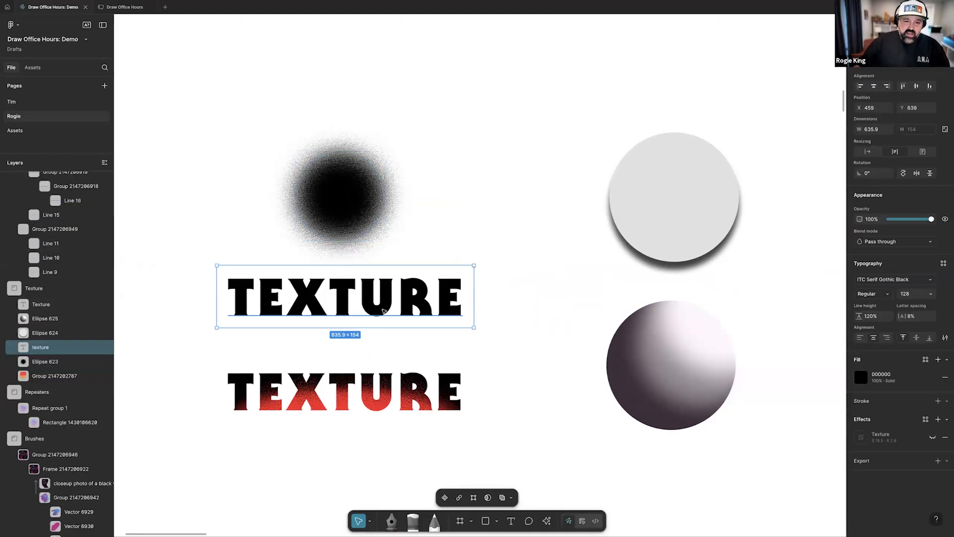
left_click(455, 251)
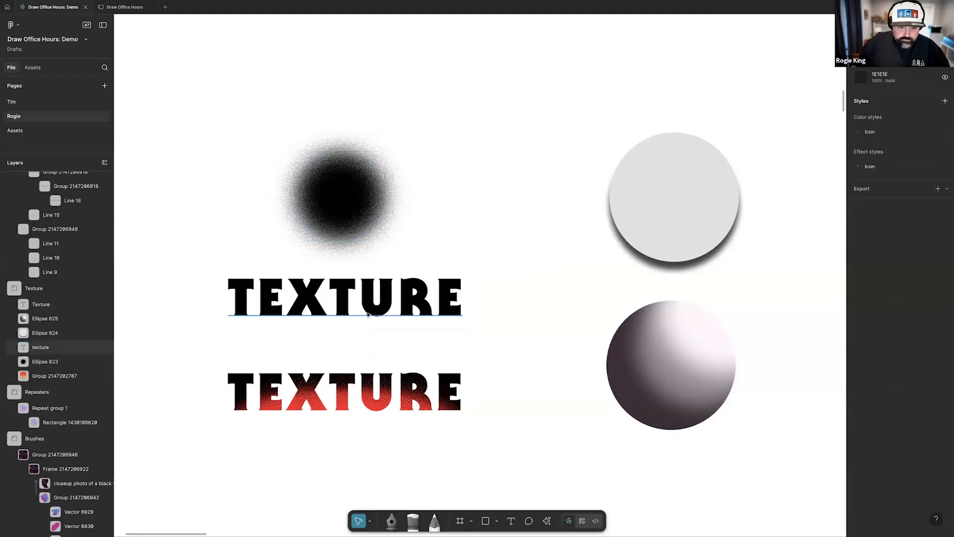
left_click(400, 315)
left_click(932, 438)
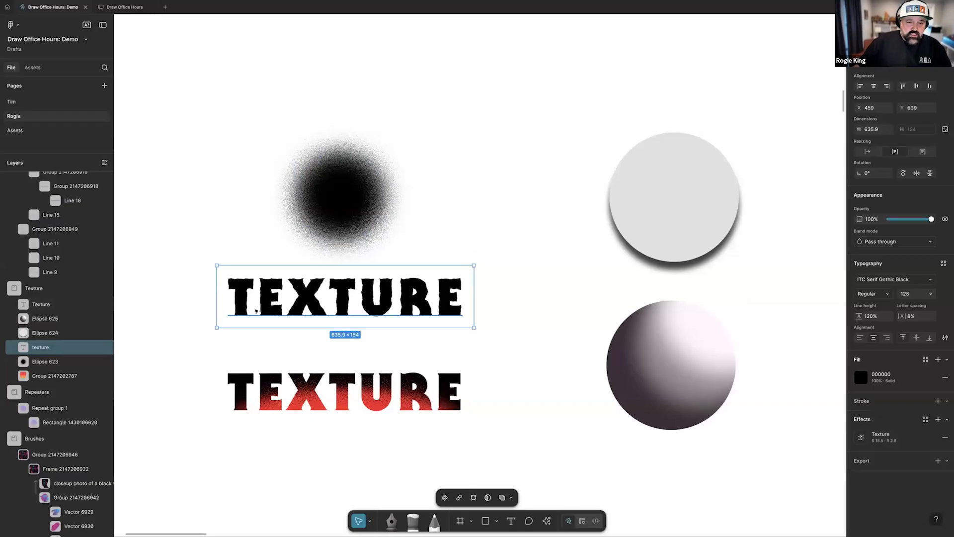
Replace the black text with "Hi everyone!", widen its box to about 813 and move it above the gradient TEXTURE text
scroll(256, 311, "up", 3)
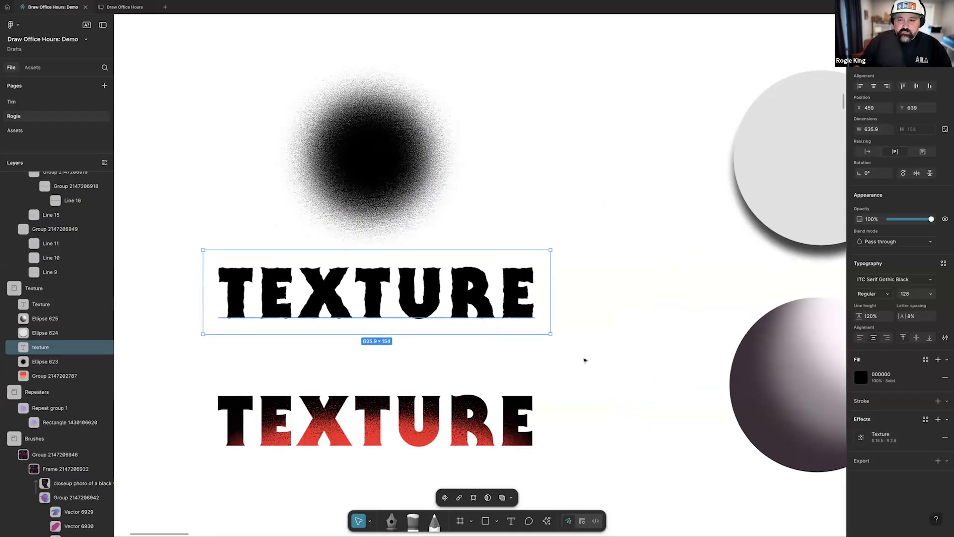
double_click(355, 305)
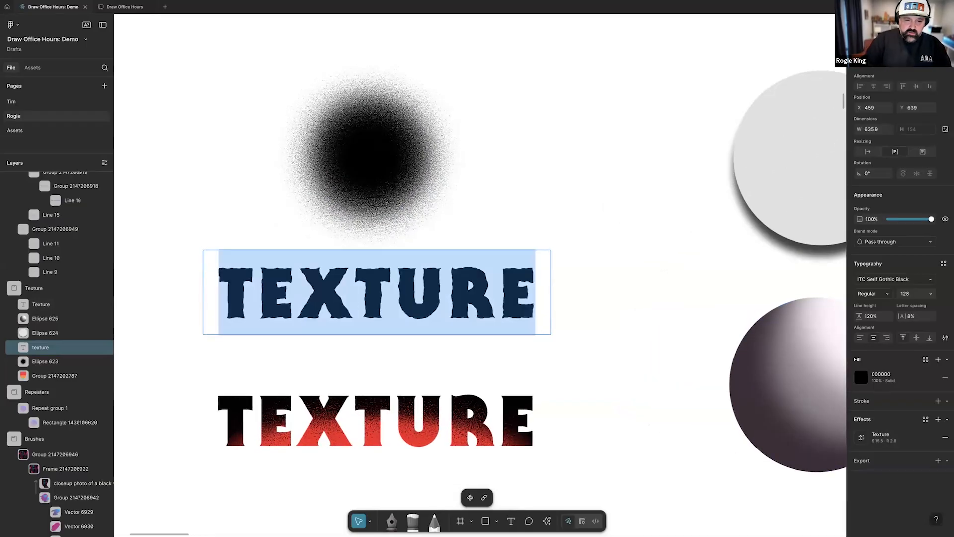
type("Hi everyone")
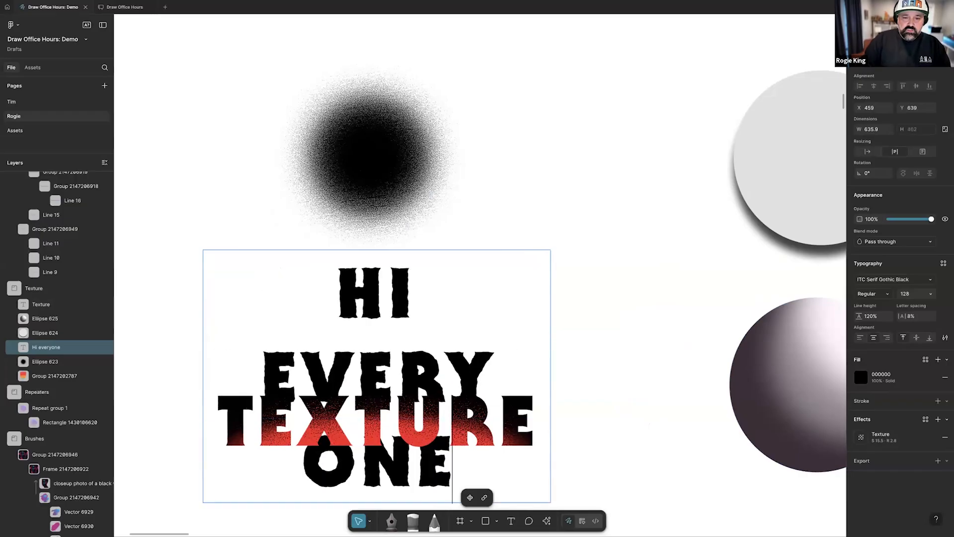
type("!")
key("Escape")
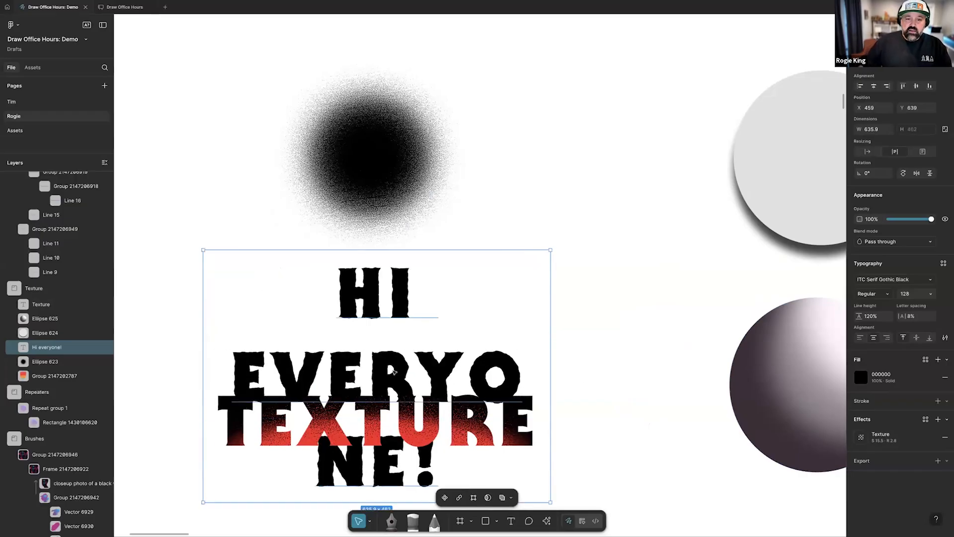
left_click_drag(538, 405, 680, 267)
left_click_drag(556, 259, 481, 314)
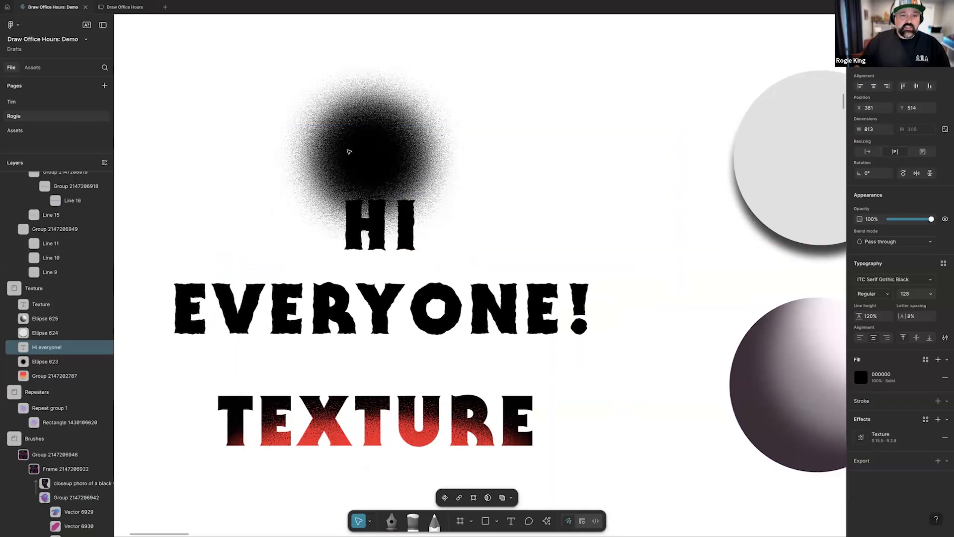
Delete the textured black circle and the "Hi everyone!" text from the Texture frame
left_click(439, 151)
key("Delete")
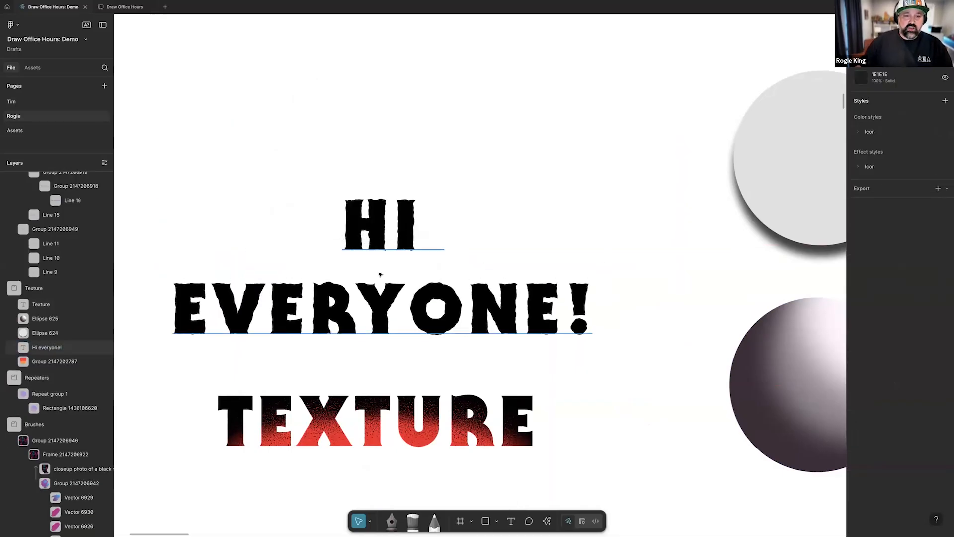
left_click_drag(380, 274, 380, 179)
key("Delete")
Hide and show the Texture effect on the red and black gradient TEXTURE text to compare its look
left_click(398, 423)
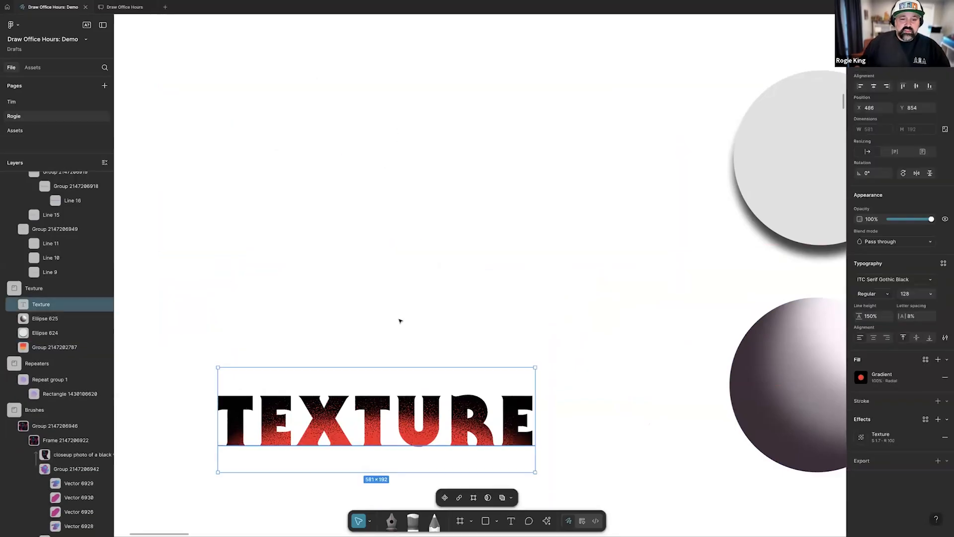
scroll(400, 321, "down", 3)
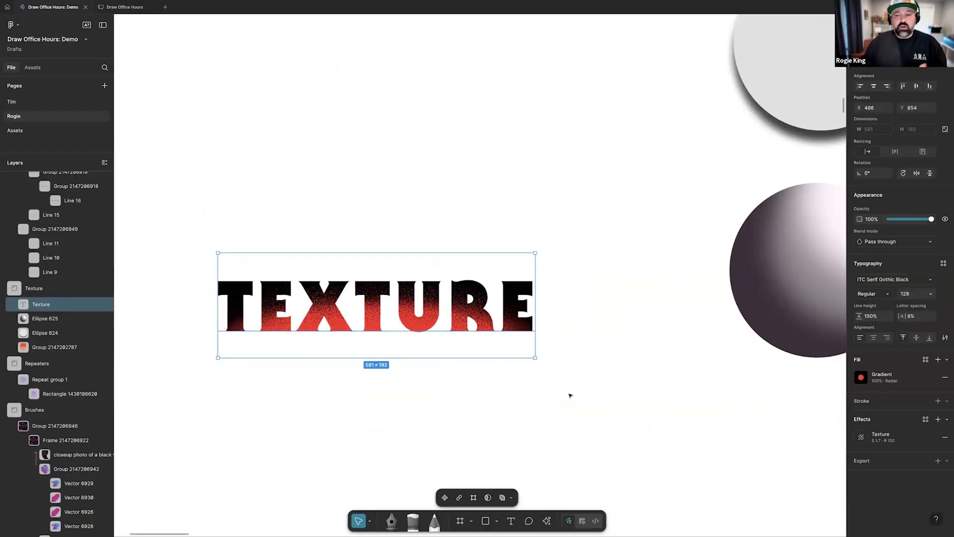
left_click(931, 439)
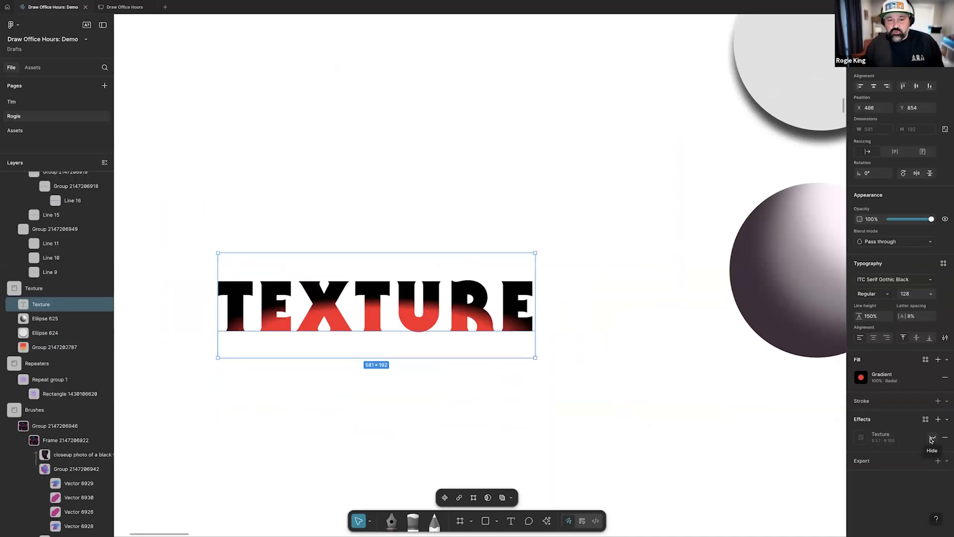
left_click(932, 439)
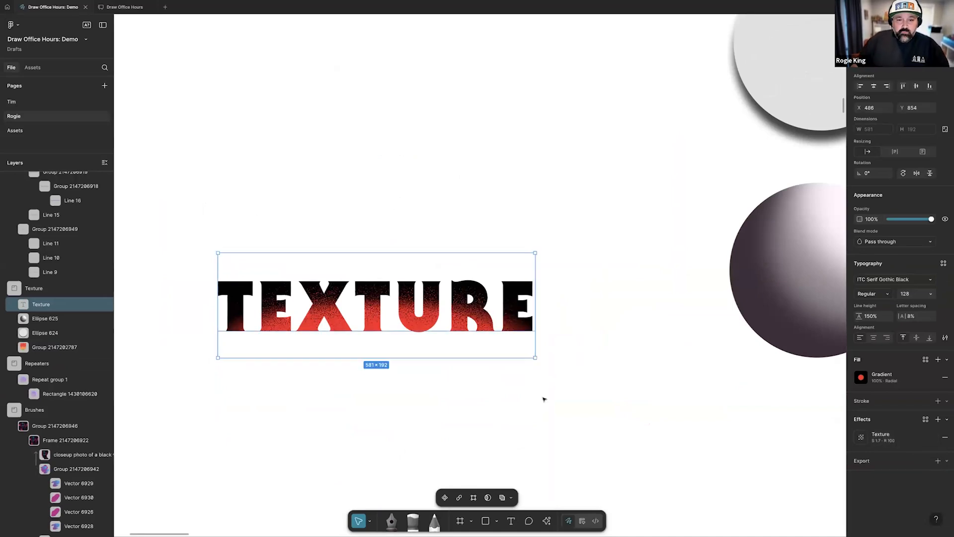
Set the gradient text's Texture effect to size 1.4 and radius 81.3, toggling Clip to shape off and back on
left_click(861, 437)
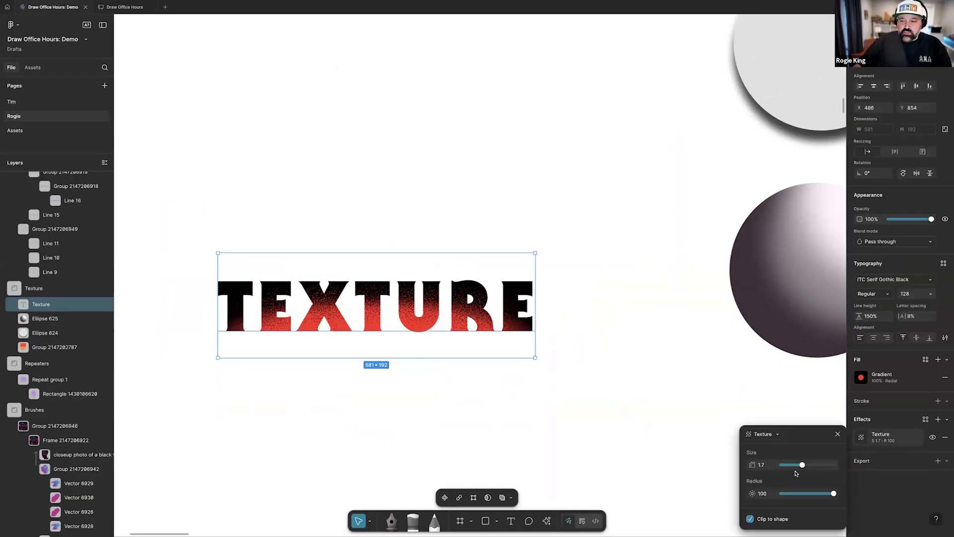
left_click_drag(802, 466, 833, 493)
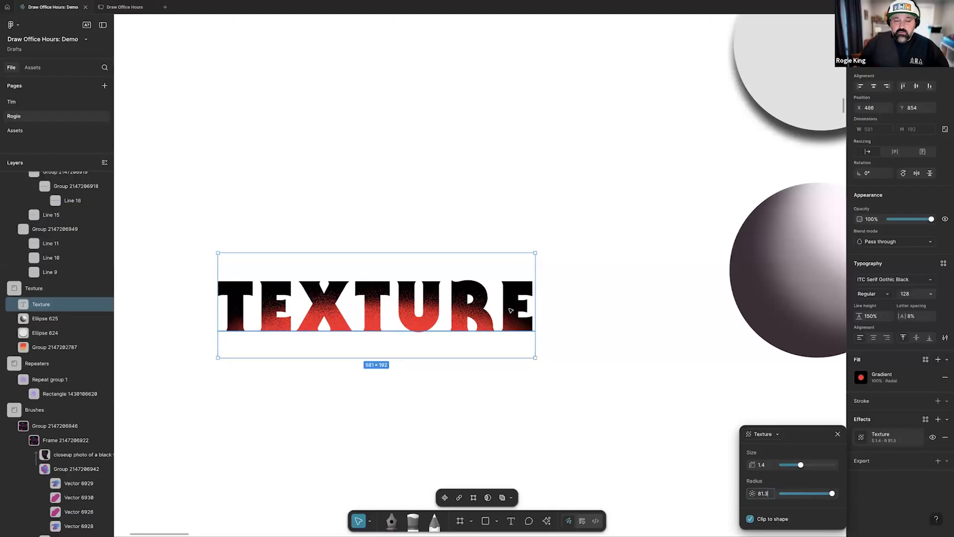
left_click(750, 519)
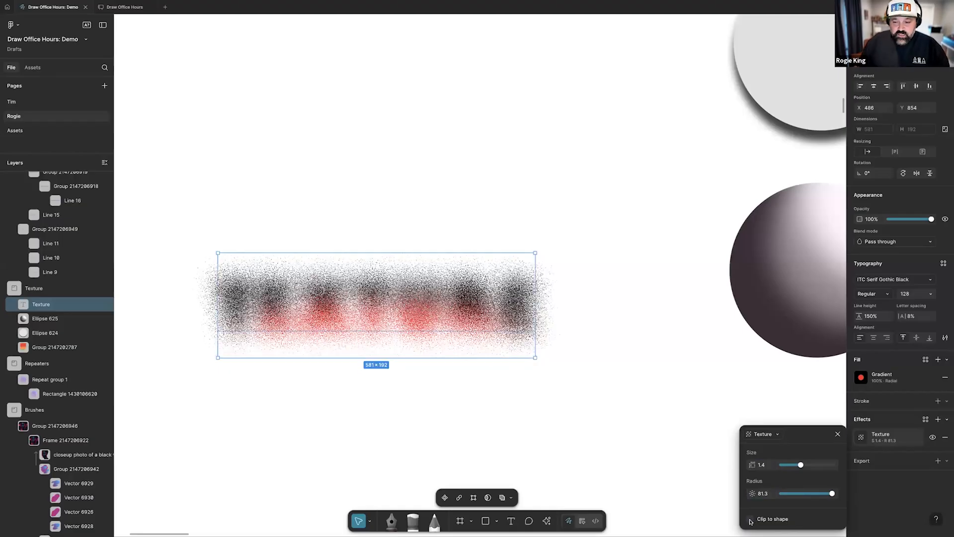
left_click(750, 520)
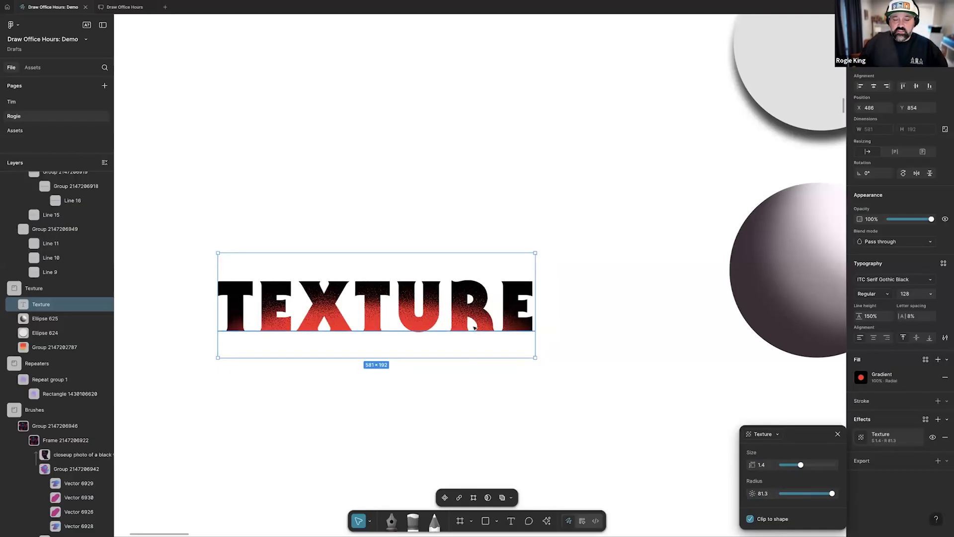
Turn on the hidden Texture effect of the light grey circle that has a drop shadow
scroll(475, 329, "right", 10)
scroll(475, 327, "up", 4)
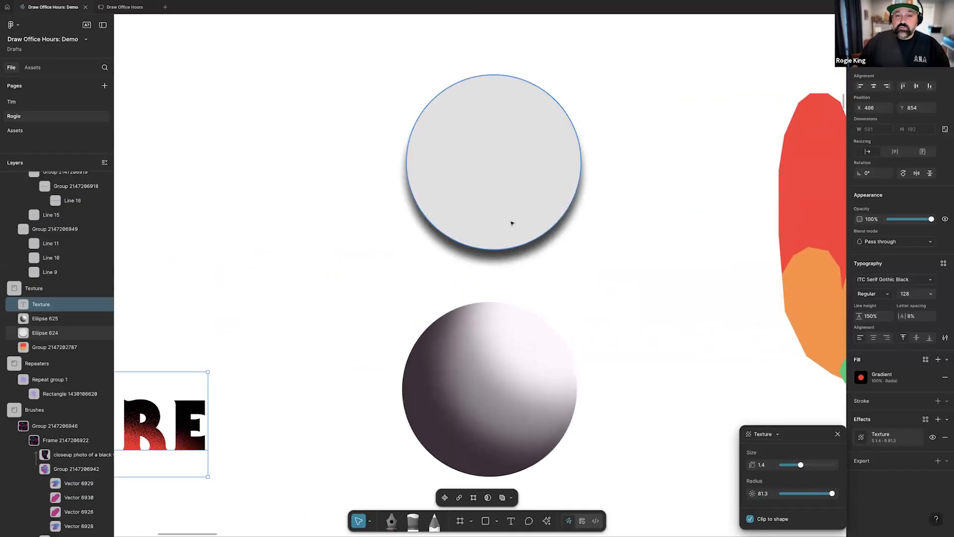
left_click(512, 223)
scroll(532, 234, "right", 3)
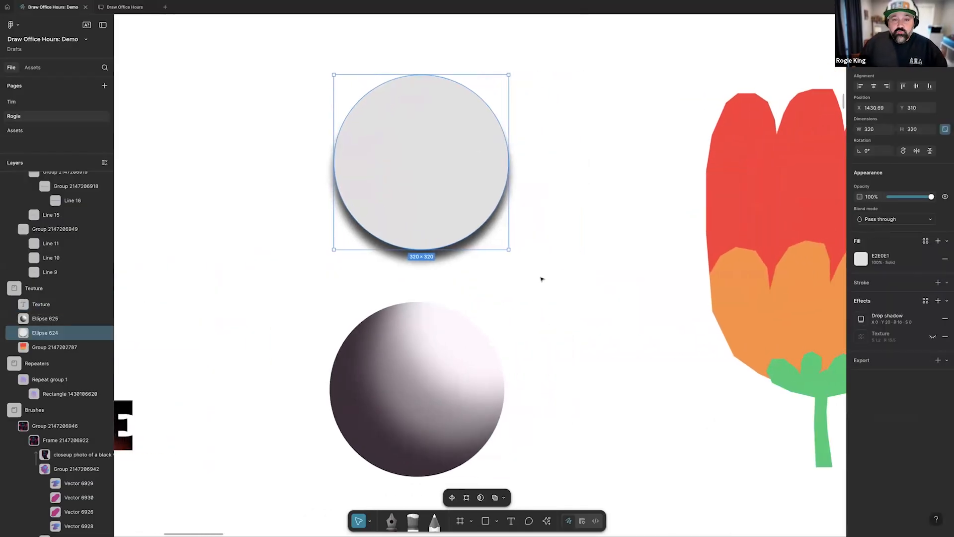
left_click(931, 338)
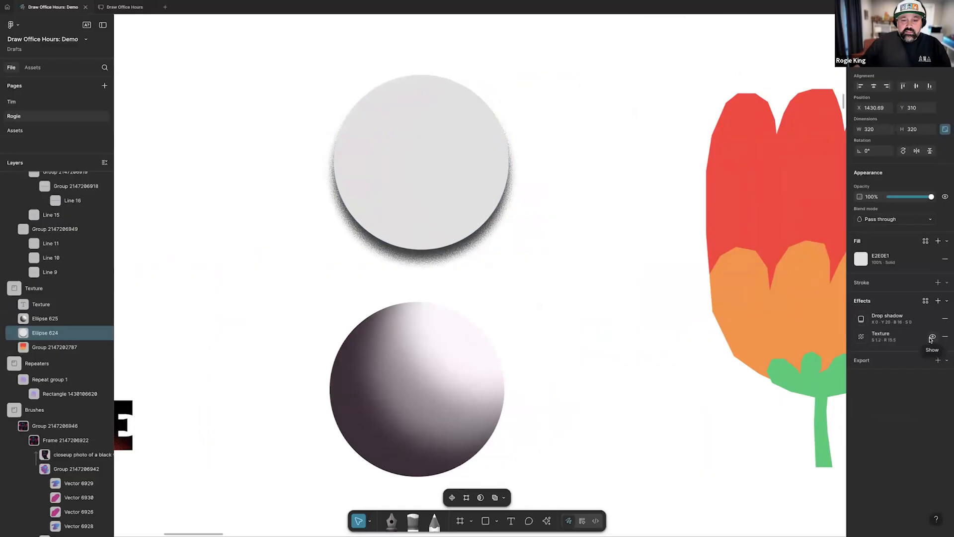
Turn on the shaded sphere's Texture effect, hiding and reshowing its two inner shadows to compare the look
left_click(422, 393)
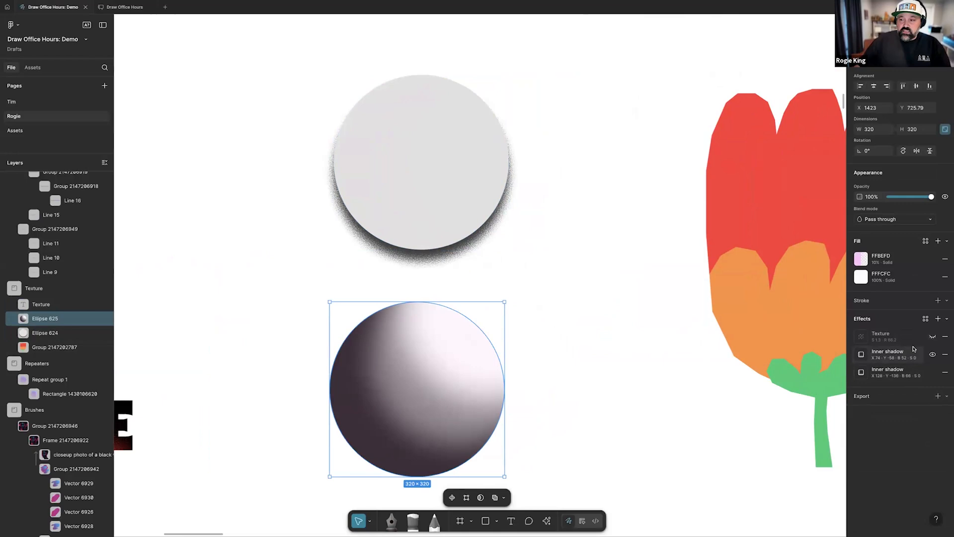
left_click(932, 338)
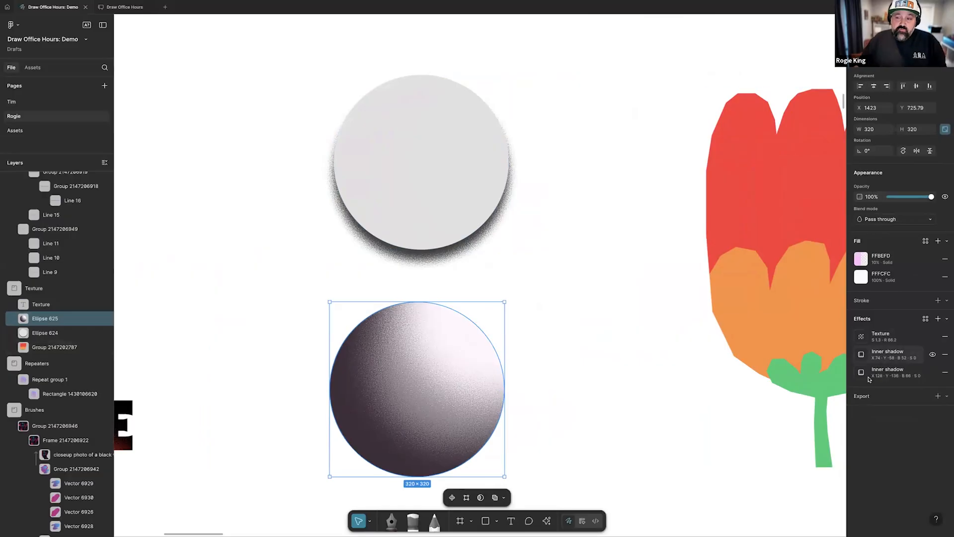
left_click(932, 354)
left_click(932, 373)
left_click(932, 373)
left_click(933, 355)
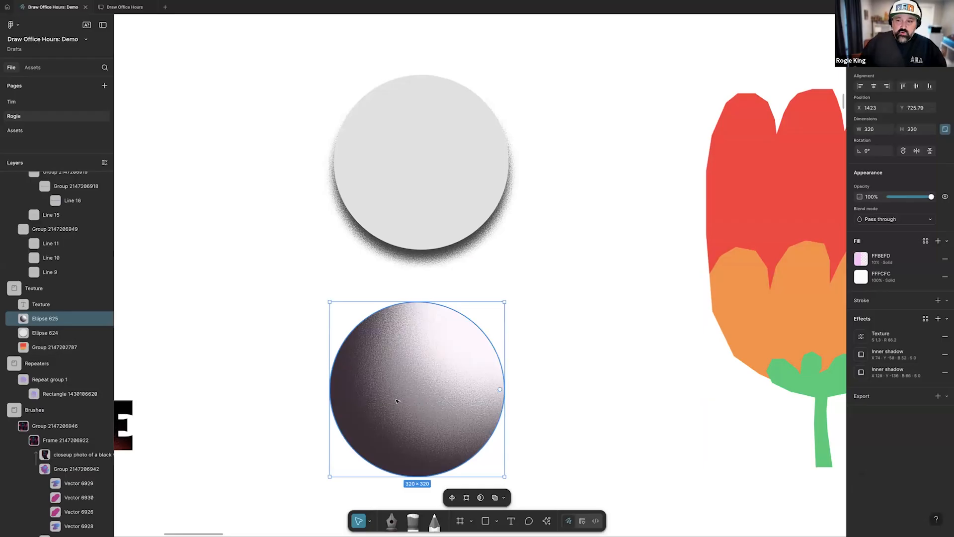
Add a Texture effect to the red, orange and green flower group, with Clip to shape enabled
scroll(394, 398, "right", 10)
left_click(389, 321)
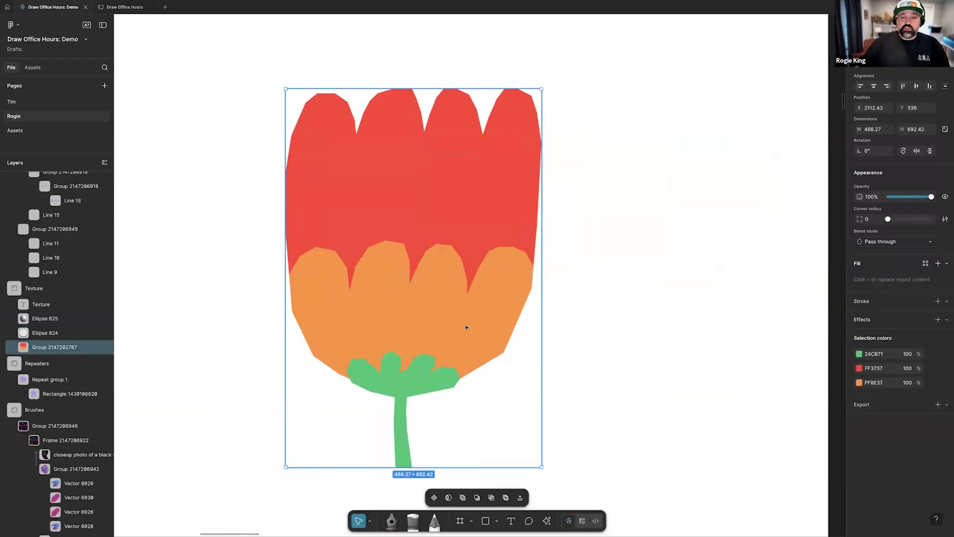
scroll(465, 328, "left", 2)
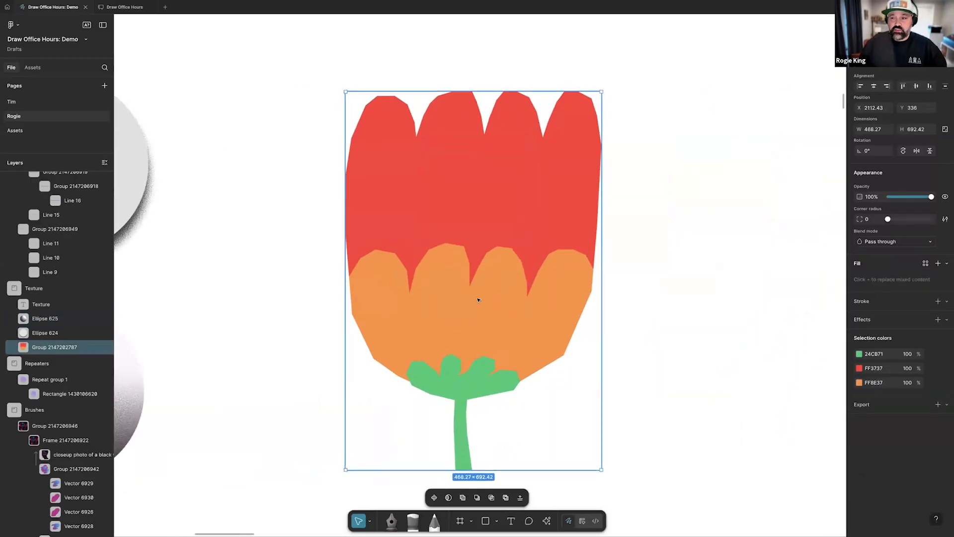
scroll(481, 297, "down", 1)
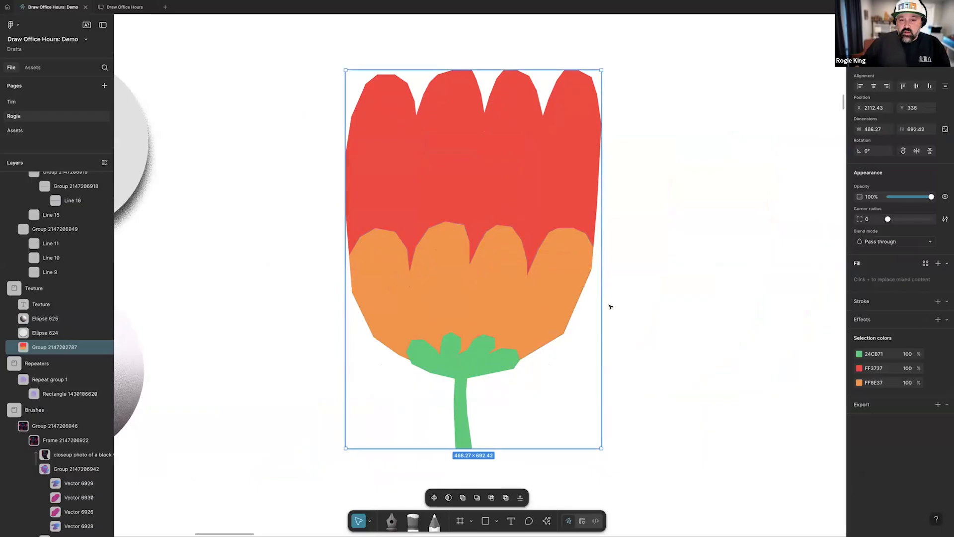
left_click(946, 320)
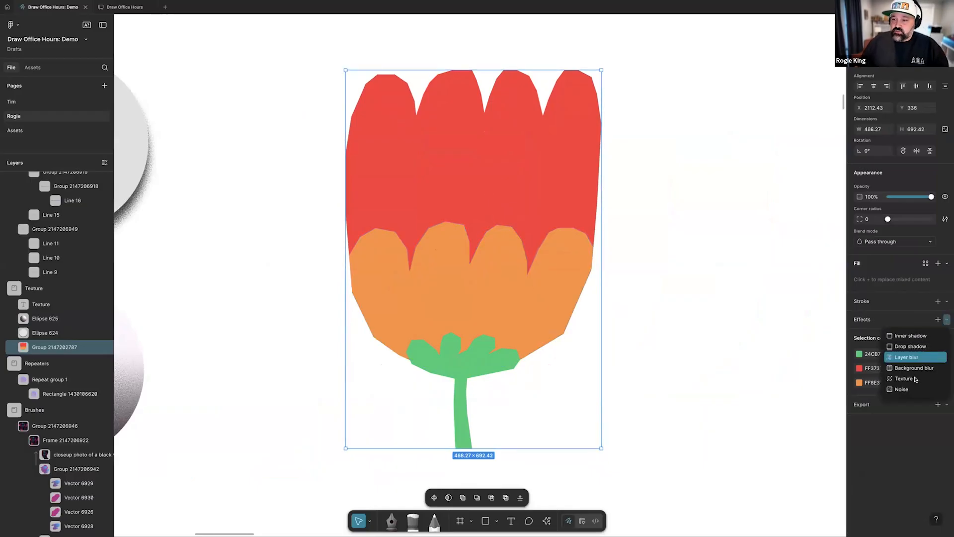
left_click(910, 378)
left_click(780, 425)
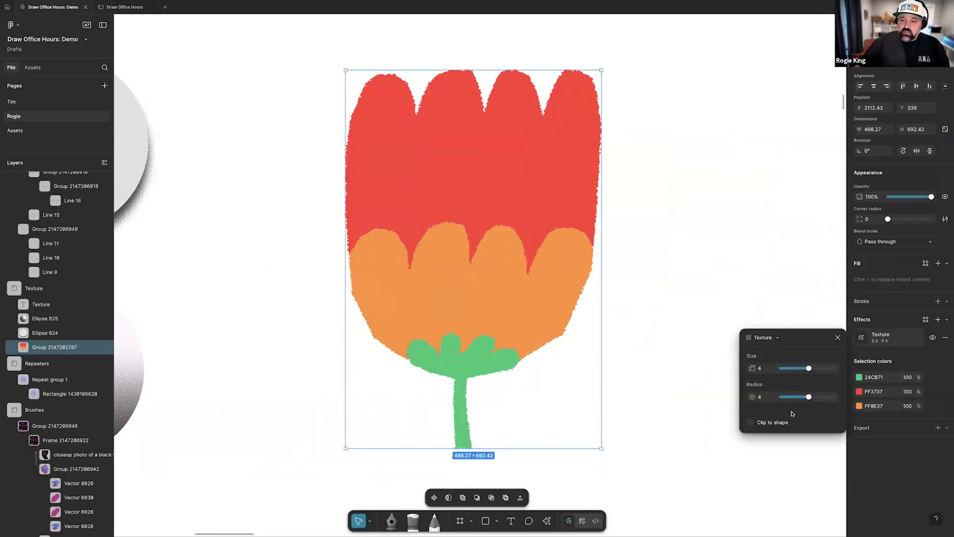
Set the flower's Texture effect to size 4.8 and radius 57.5, and deselect the group
left_click_drag(809, 368, 791, 369)
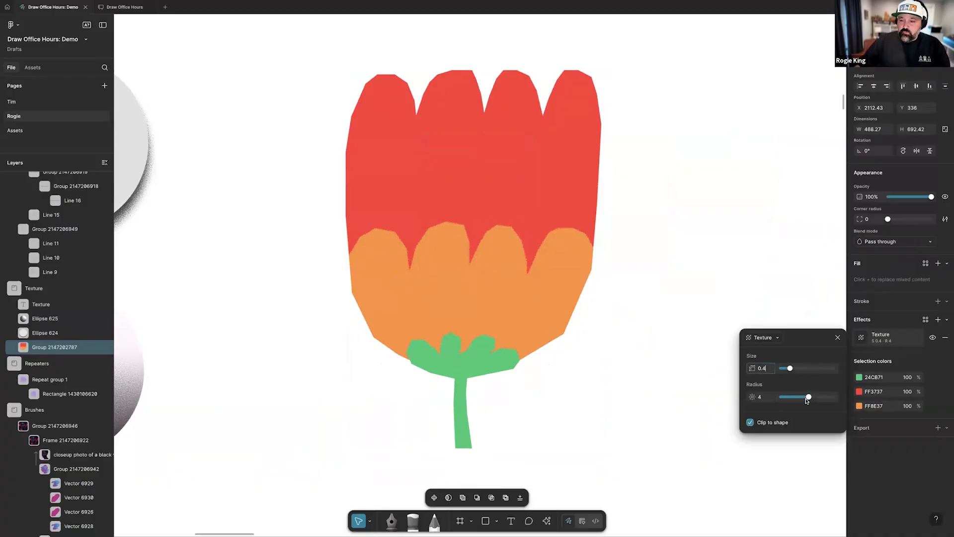
left_click_drag(815, 399, 830, 397)
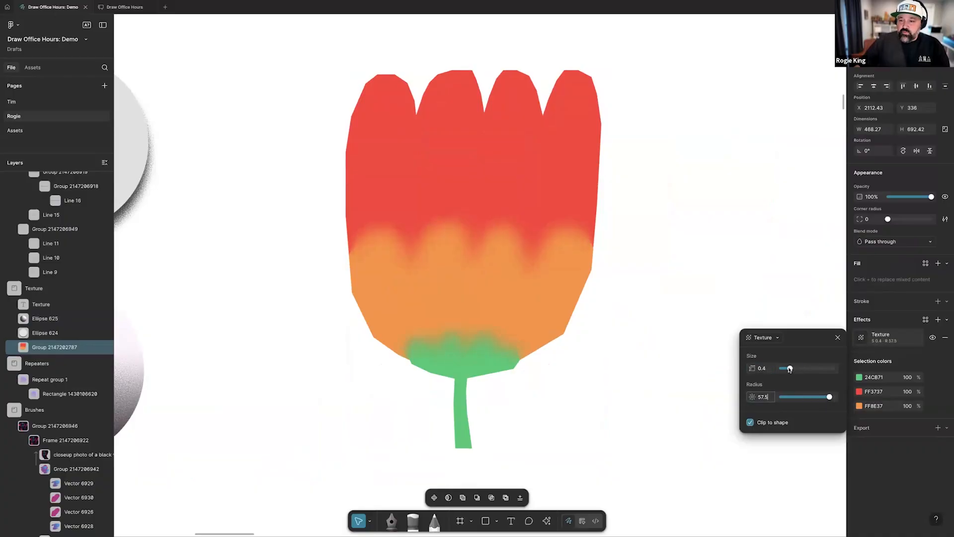
left_click_drag(797, 368, 818, 368)
scroll(603, 353, "down", 1)
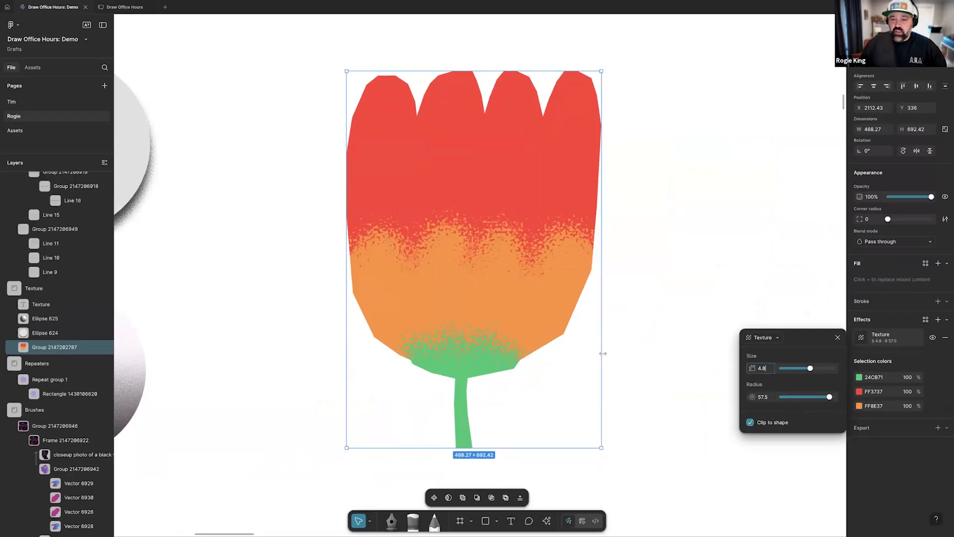
scroll(603, 353, "down", 5)
left_click(635, 351)
Examine the sample stroke, the Crispy Onion poster and the portrait in the Brushes frame
scroll(635, 348, "down", 5)
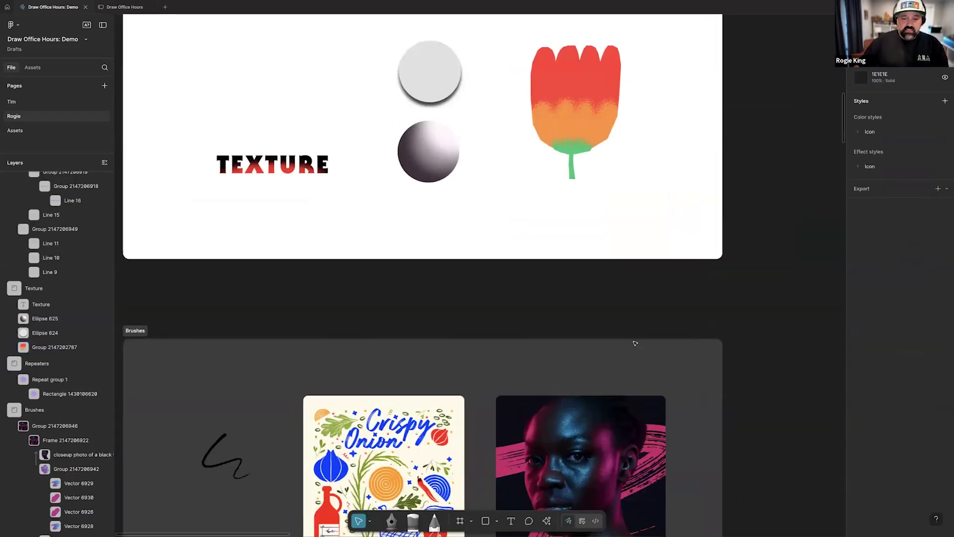
scroll(635, 343, "down", 5)
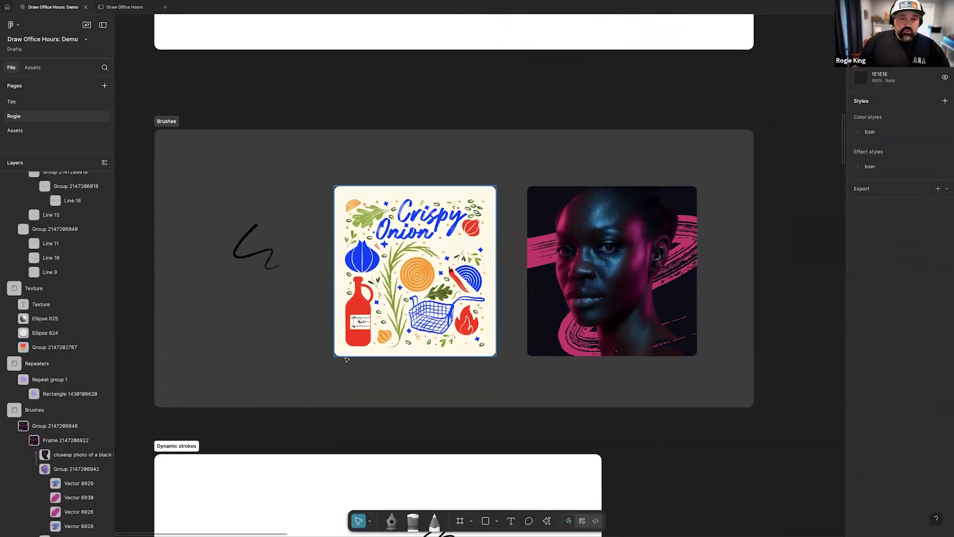
scroll(347, 310, "down", 2)
scroll(347, 310, "up", 1)
scroll(348, 310, "left", 1)
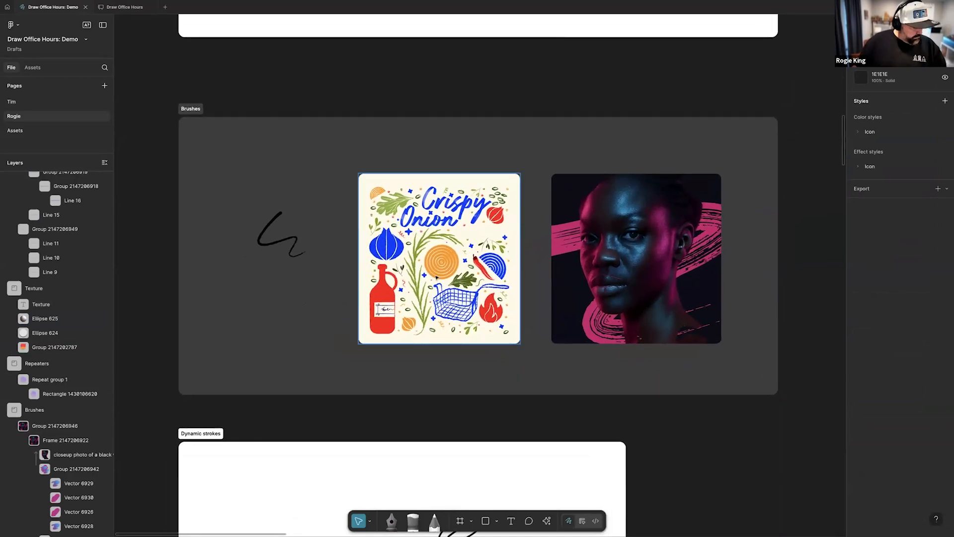
scroll(436, 279, "up", 1)
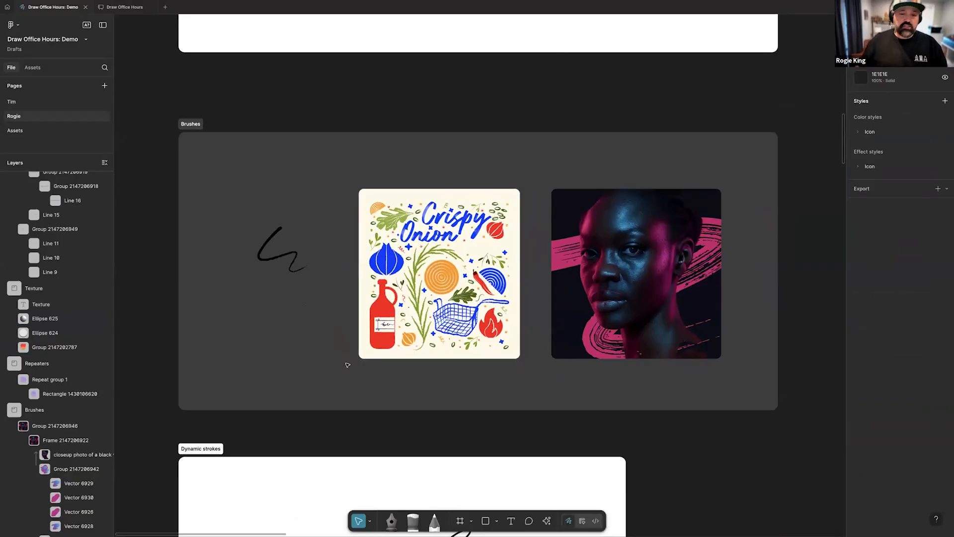
scroll(327, 299, "up", 4)
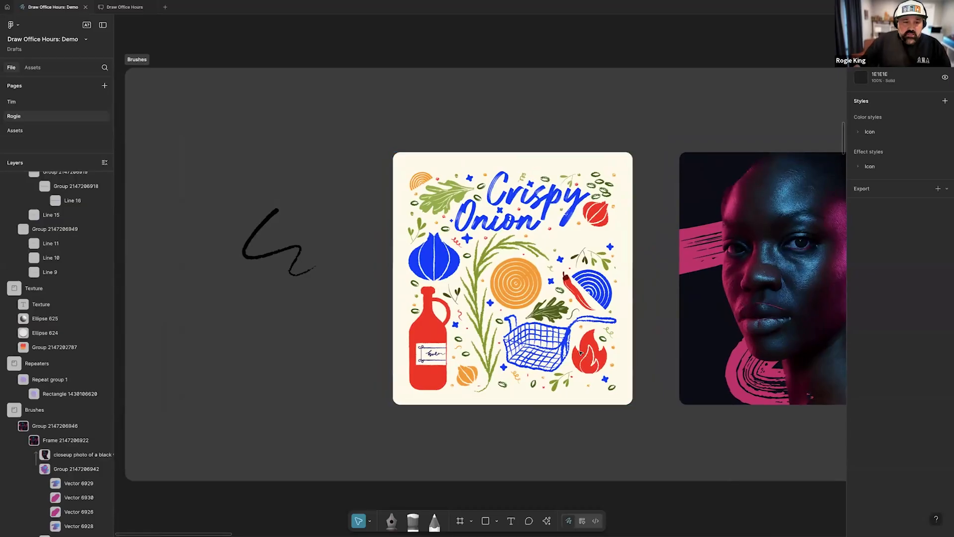
scroll(480, 347, "left", 2)
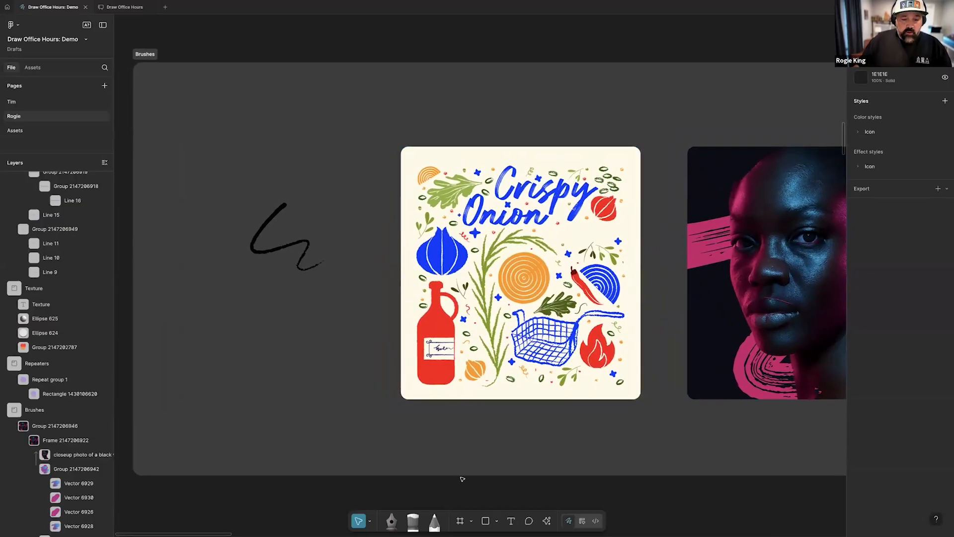
Activate the Brush tool and check its available brush styles, keeping Heist
left_click(415, 520)
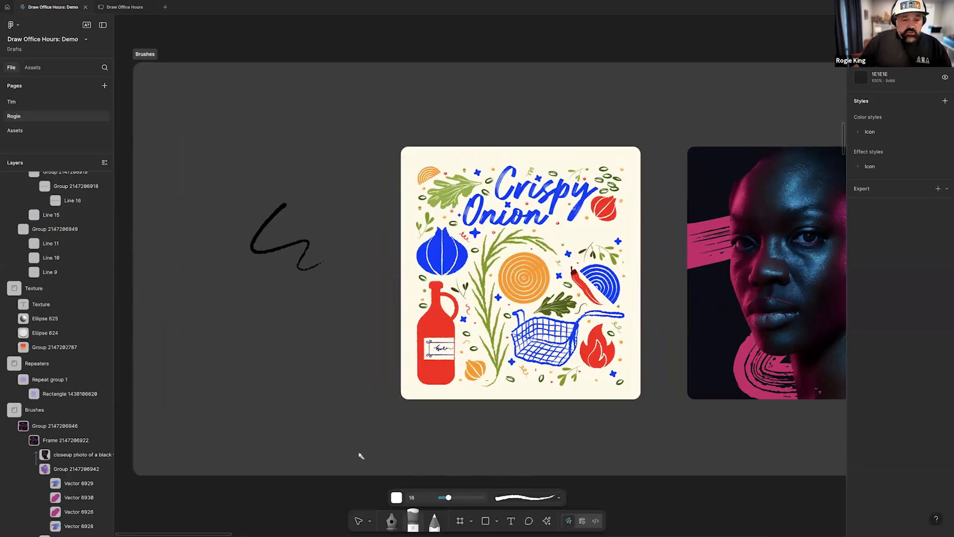
left_click(542, 502)
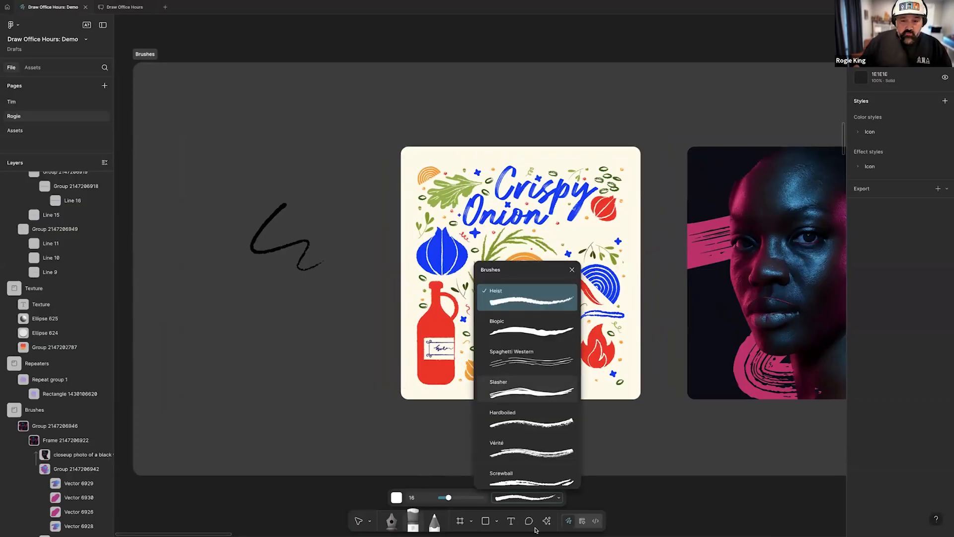
left_click(508, 503)
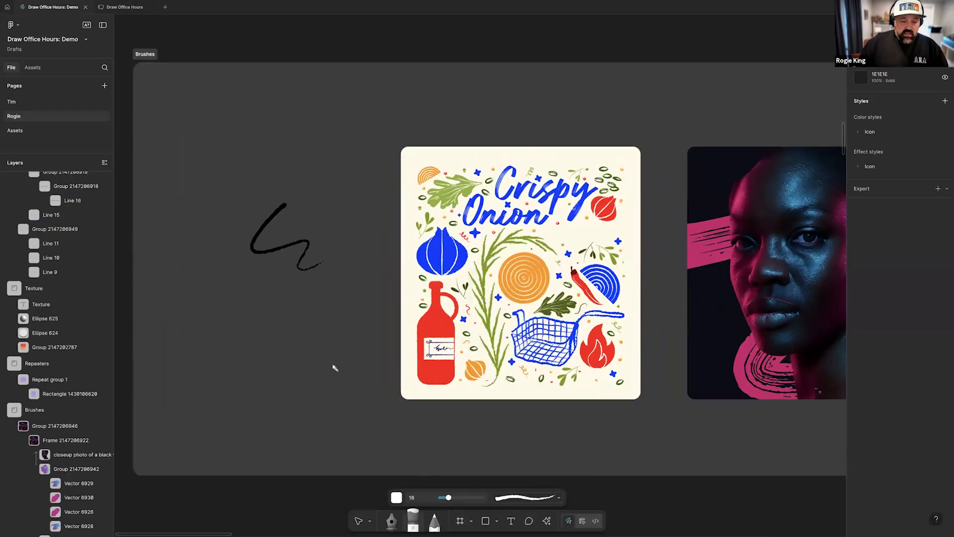
Set the brush size to 95.83 and paint a white zigzag stroke below the black squiggle in the Brushes frame
key("bracketright")
key("bracketright")
key("bracketright")
key("bracketright")
key("bracketright")
key("bracketright")
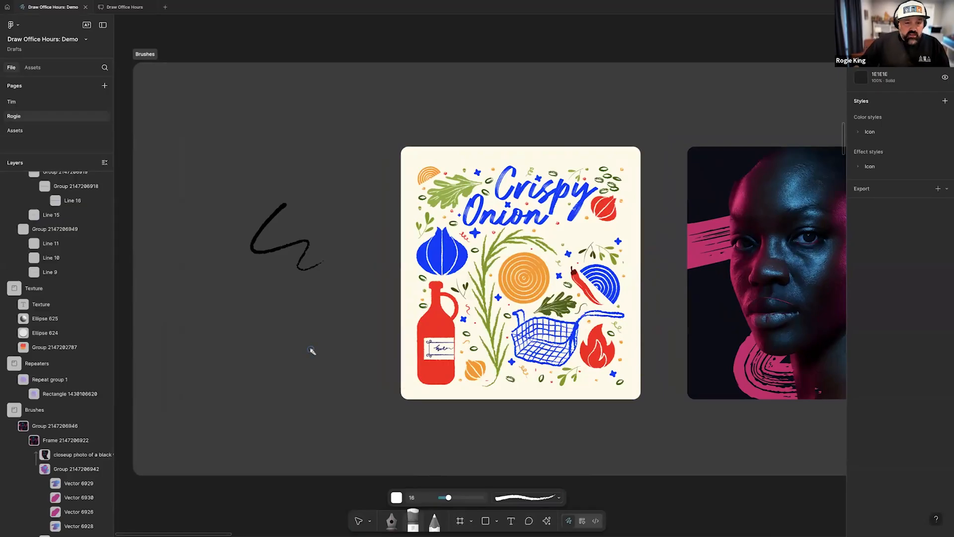
key("bracketright")
key("bracketright")
key("bracketright")
key("bracketright")
key("bracketleft")
key("bracketleft")
key("bracketleft")
key("bracketleft")
key("bracketleft")
key("bracketleft")
key("bracketright")
key("bracketright")
key("bracketright")
key("bracketright")
key("bracketright")
key("bracketright")
key("bracketleft")
key("bracketleft")
key("bracketleft")
key("bracketleft")
key("bracketleft")
key("bracketleft")
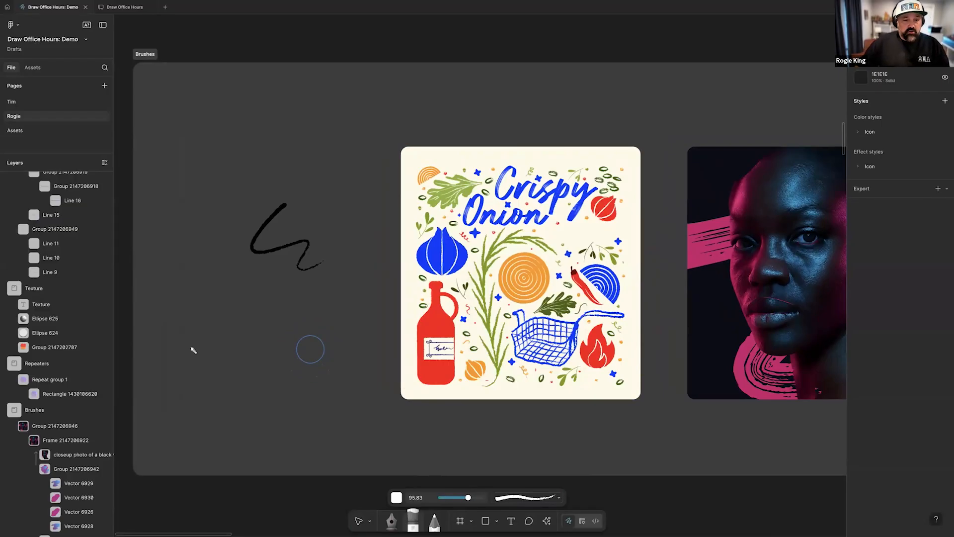
mouse_move(172, 305)
left_mouse_down()
mouse_move(288, 331)
mouse_move(301, 368)
left_mouse_up()
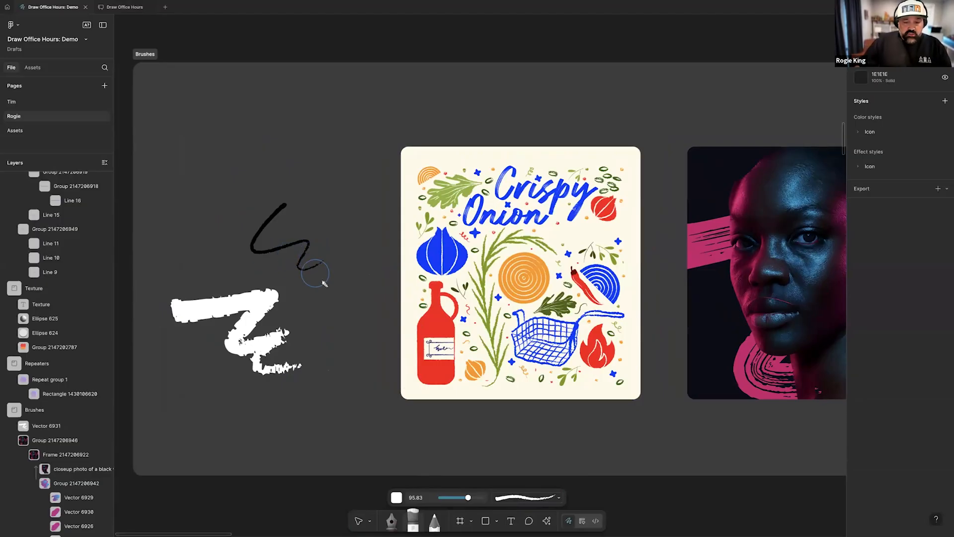
key("v")
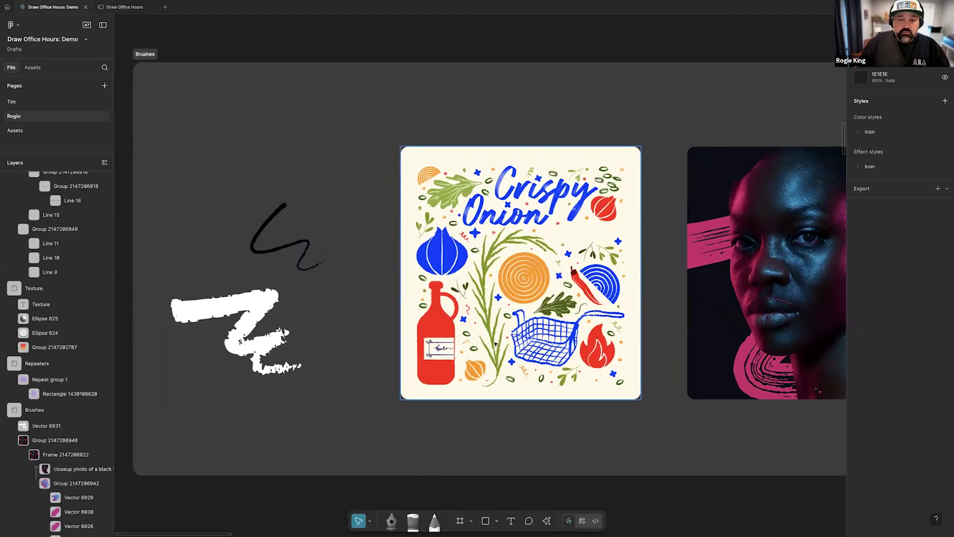
Select the tall green branch group in the Crispy Onion poster, undo its slight move, and expand it in the layer list
left_click(495, 341)
left_click(491, 332)
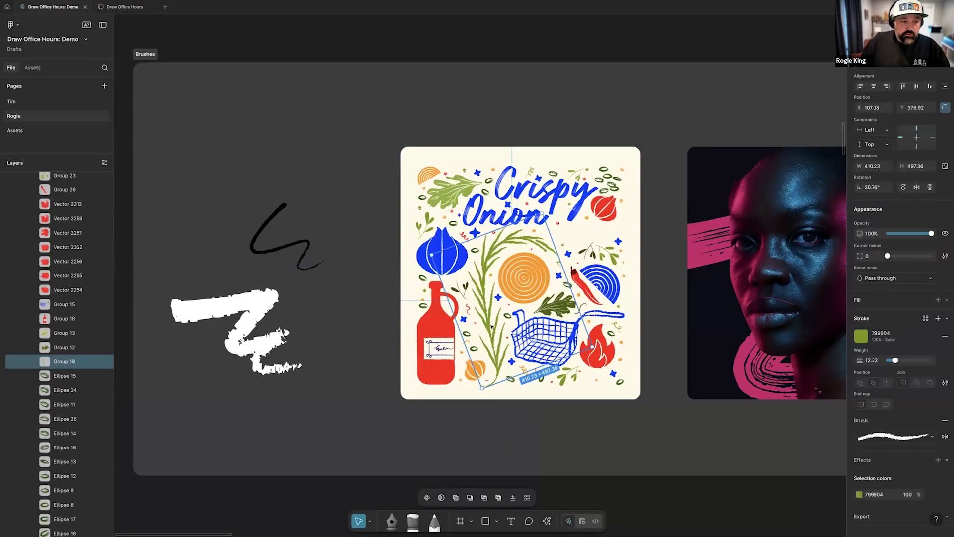
left_click_drag(496, 324, 494, 320)
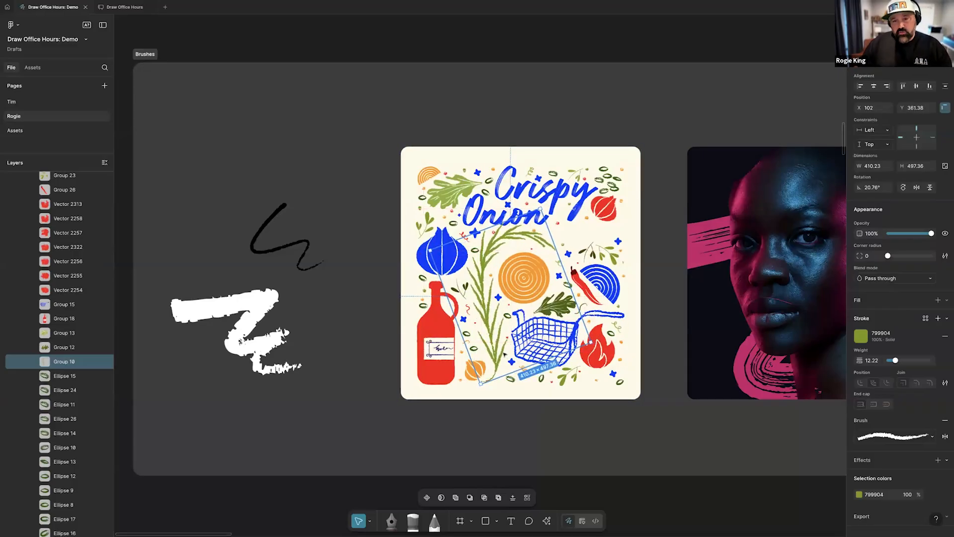
key("ctrl+z")
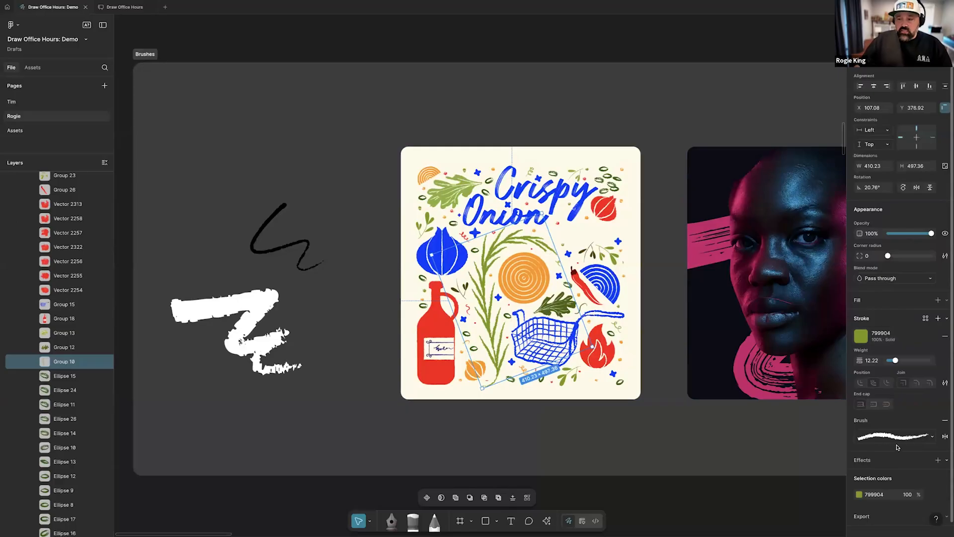
left_click(34, 365)
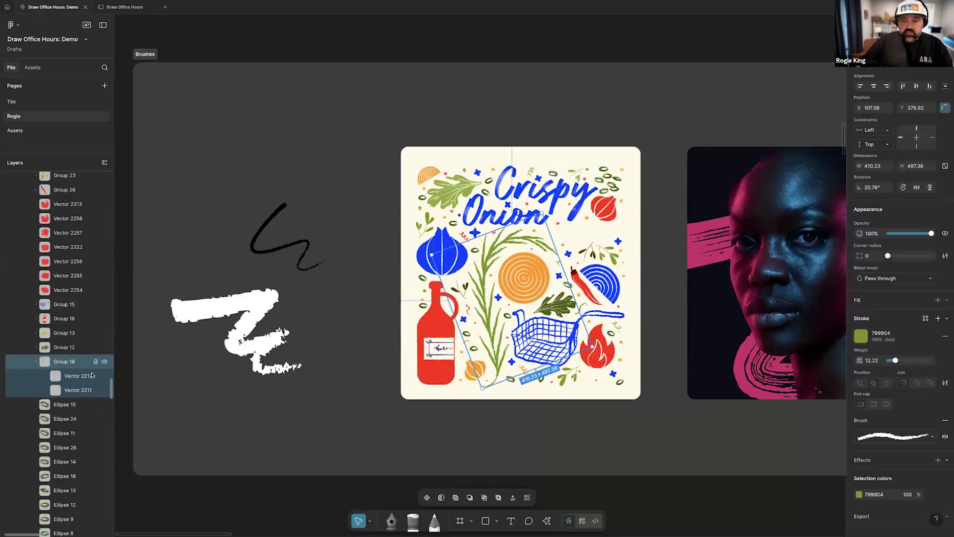
Browse the brush styles for the green branch group and apply the custom Vector brush with the gritty, dry end
left_click(907, 437)
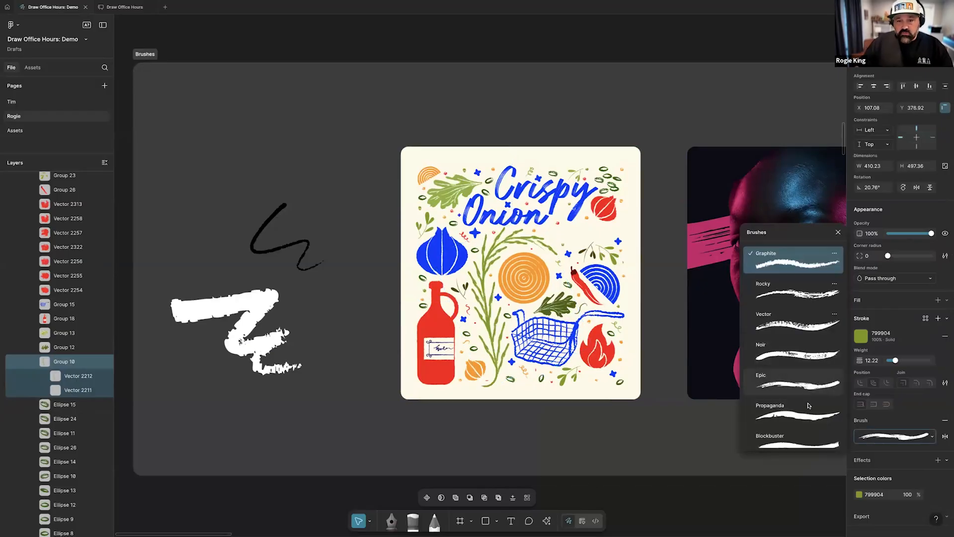
scroll(800, 378, "down", 3)
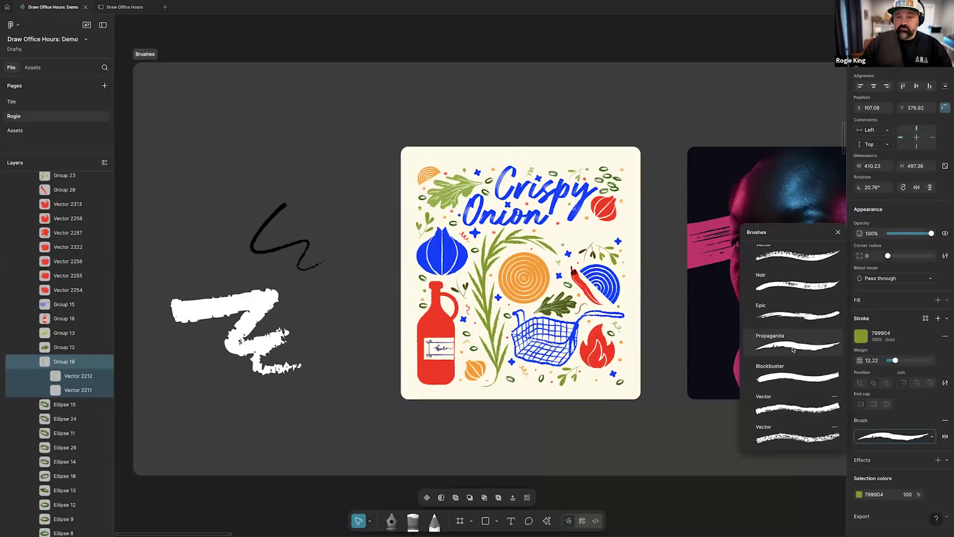
scroll(794, 353, "down", 2)
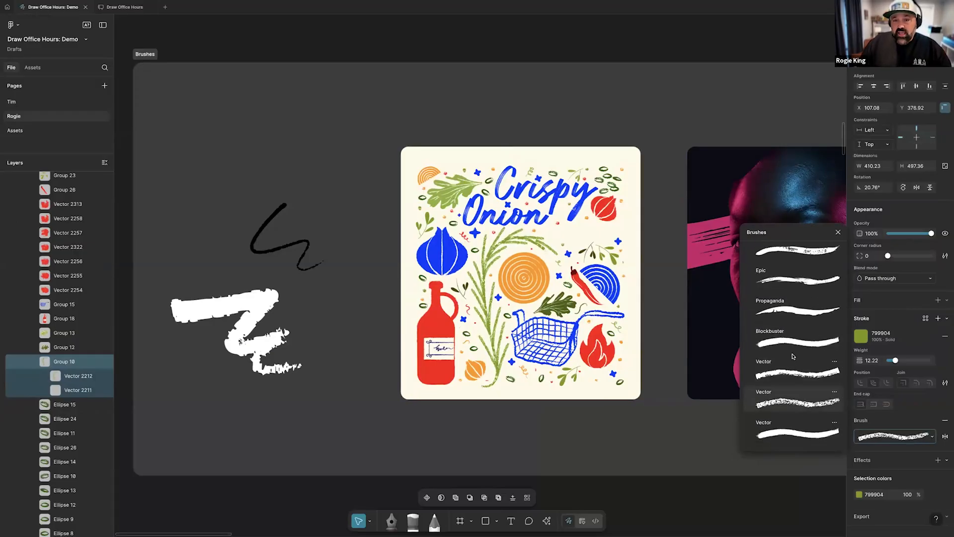
scroll(794, 397, "down", 1)
scroll(793, 393, "down", 5)
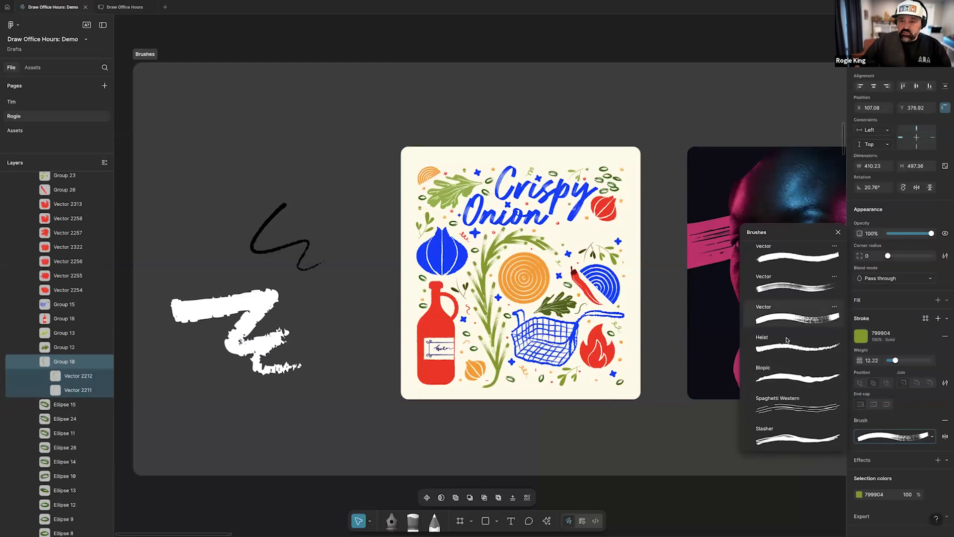
left_click(524, 426)
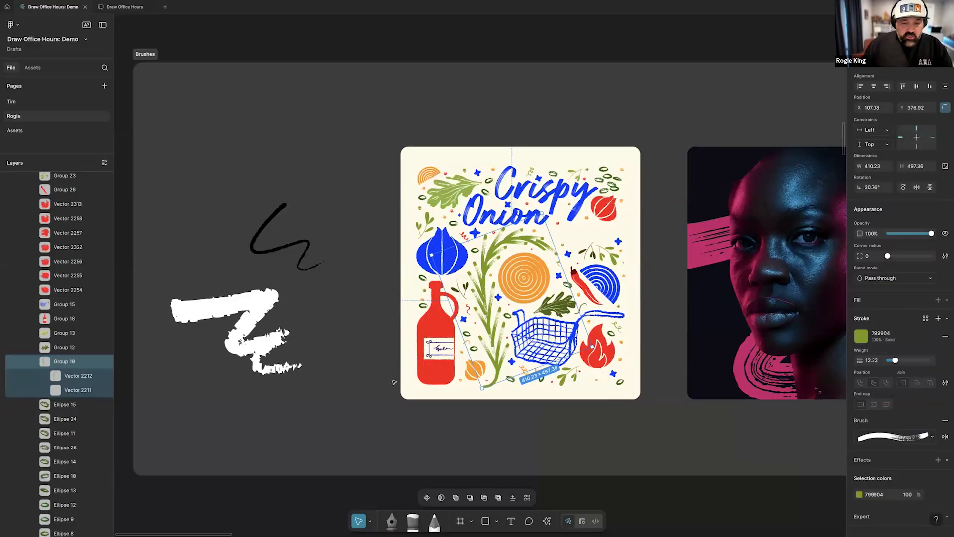
With the Pencil tool at size 65, draw a wavy white stroke about 313 × 170 above the black squiggle and select it
left_click(435, 522)
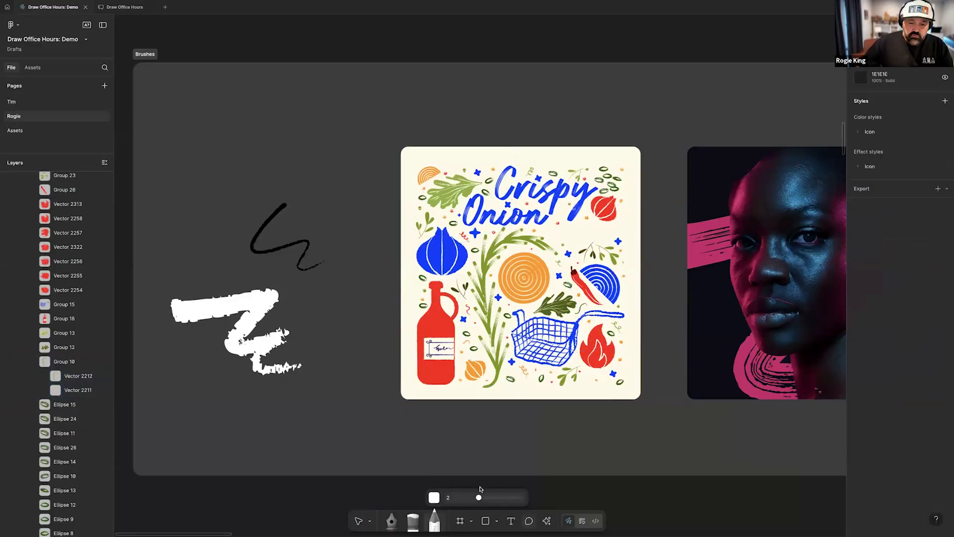
left_click_drag(480, 497, 500, 497)
mouse_move(204, 121)
left_mouse_down()
mouse_move(225, 153)
mouse_move(285, 168)
left_mouse_up()
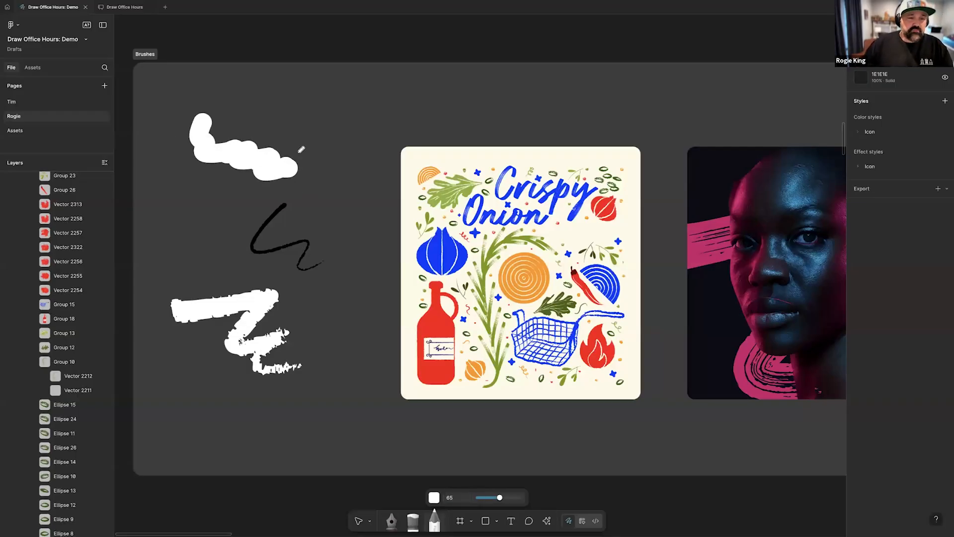
key("v")
left_click(297, 164)
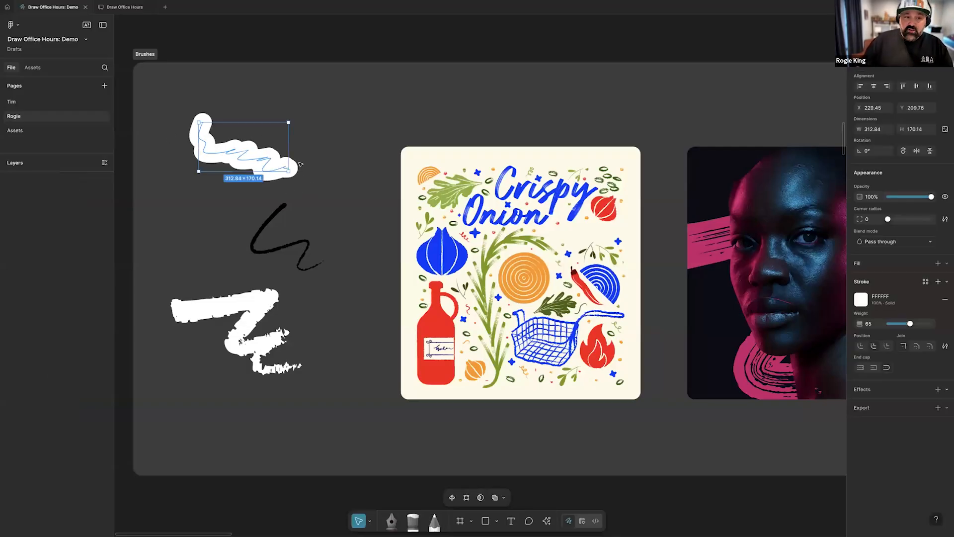
Convert the thick white pencil stroke into a filled shape with Outline stroke
scroll(262, 170, "up", 1)
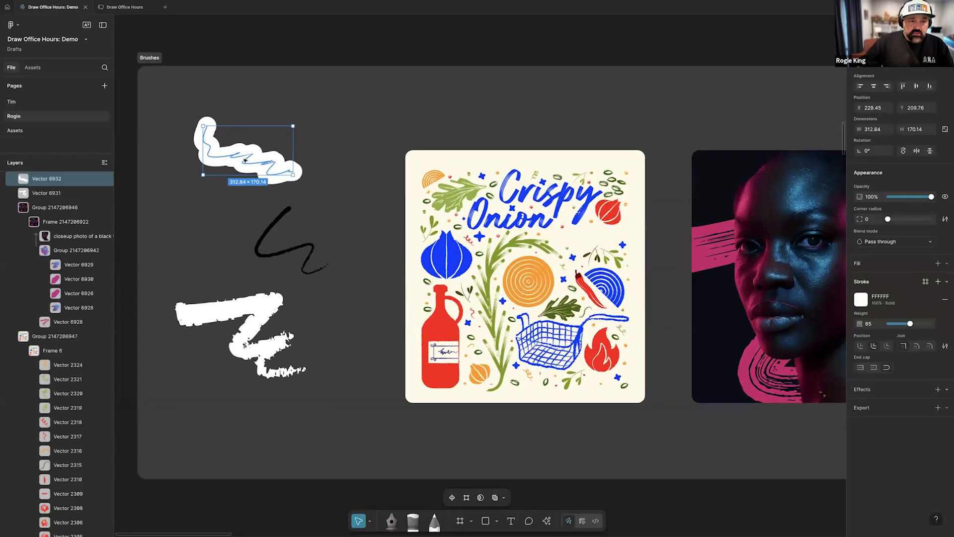
right_click(247, 160)
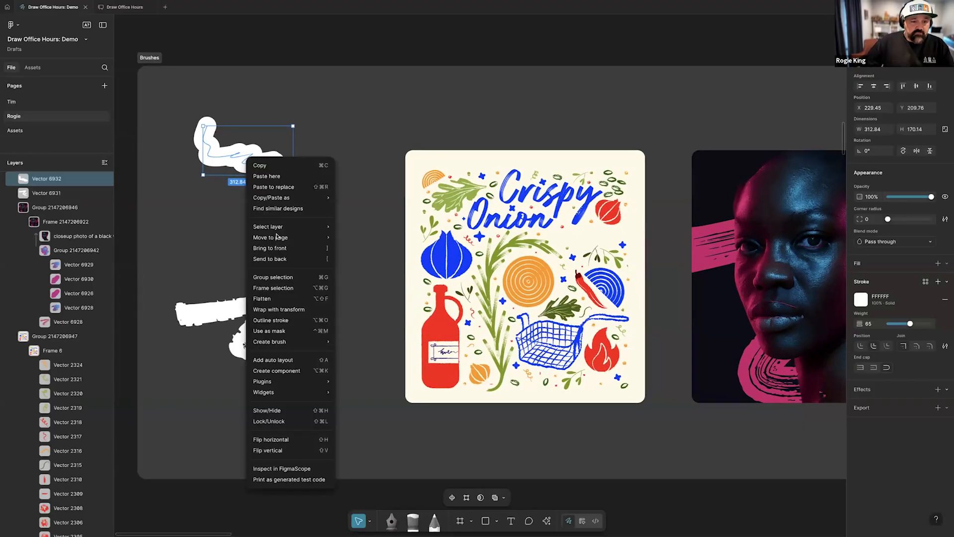
left_click(279, 300)
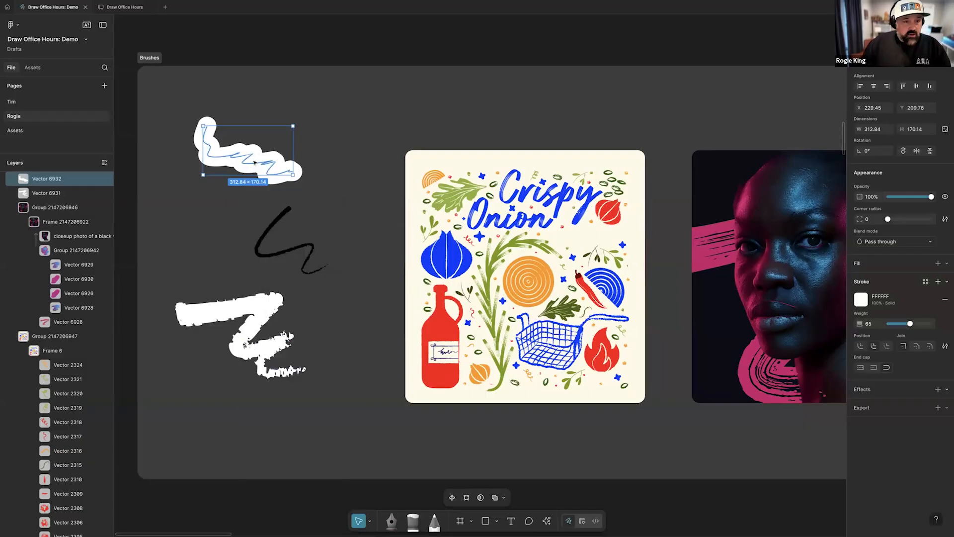
right_click(253, 165)
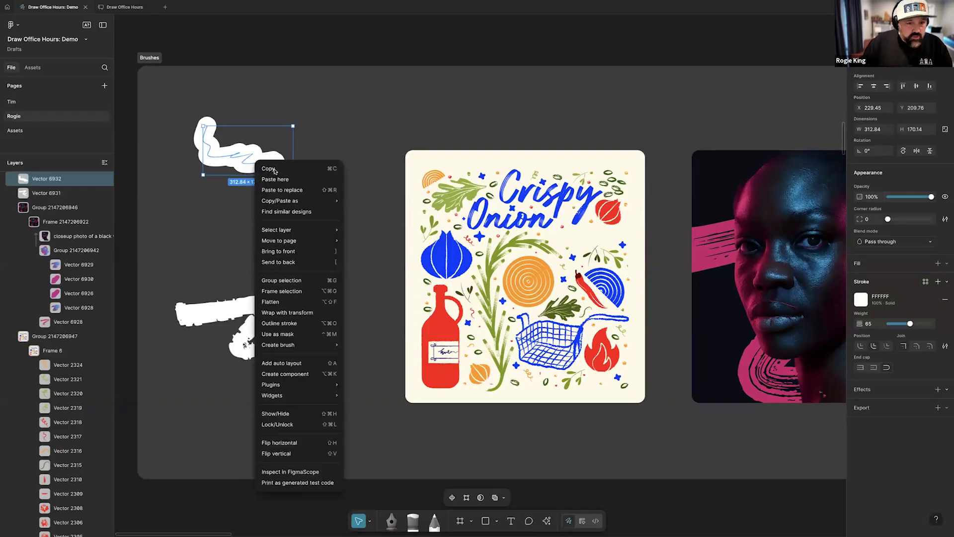
left_click(291, 323)
scroll(277, 172, "left", 2)
scroll(277, 172, "up", 2)
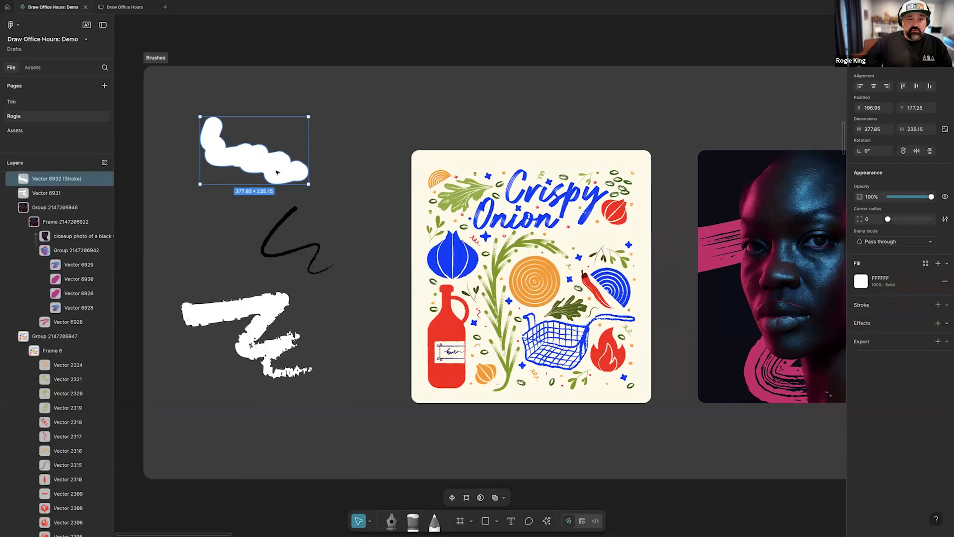
Create a stretch brush from the outlined white shape
right_click(277, 172)
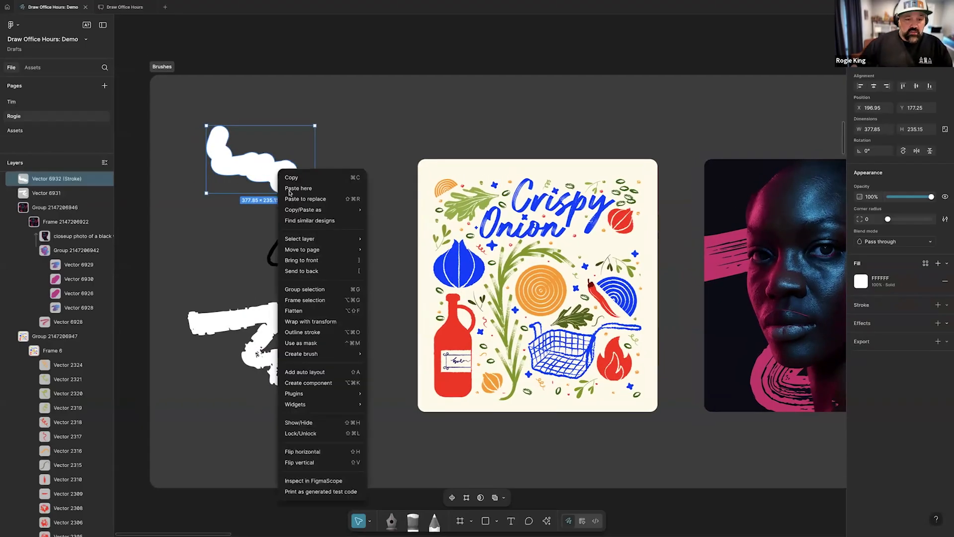
mouse_move(318, 353)
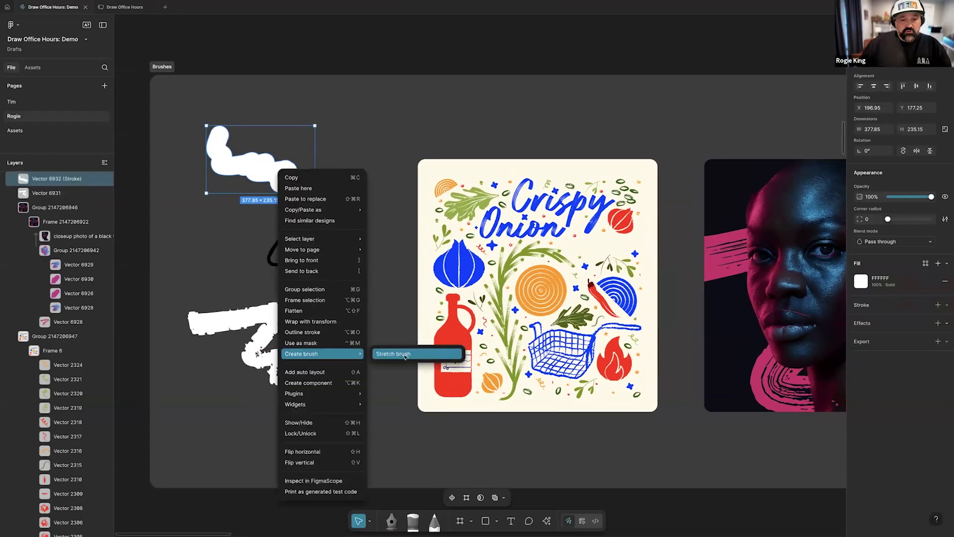
left_click(405, 354)
scroll(354, 346, "down", 2)
scroll(353, 345, "right", 2)
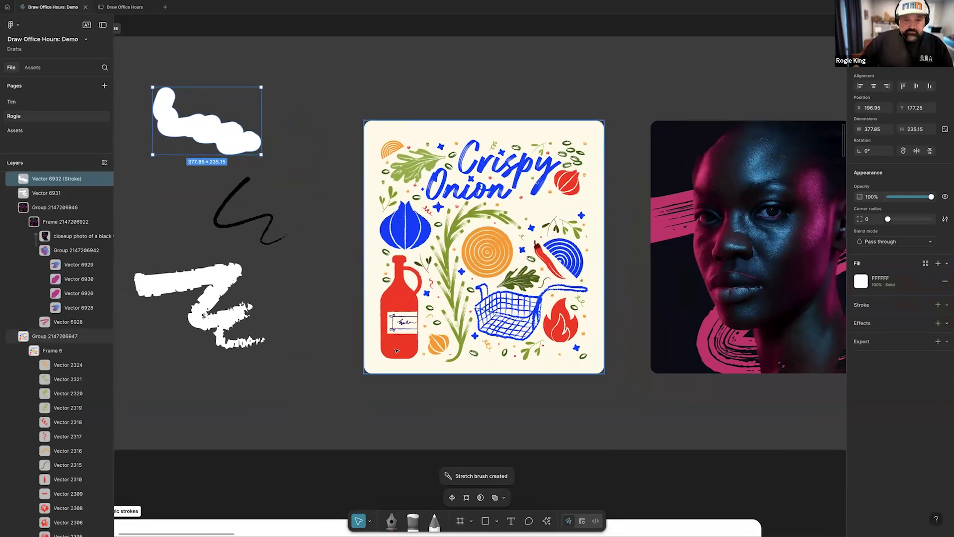
Select the pink swoosh vector behind the portrait and apply the new custom brush made from the white shape
scroll(546, 353, "right", 2)
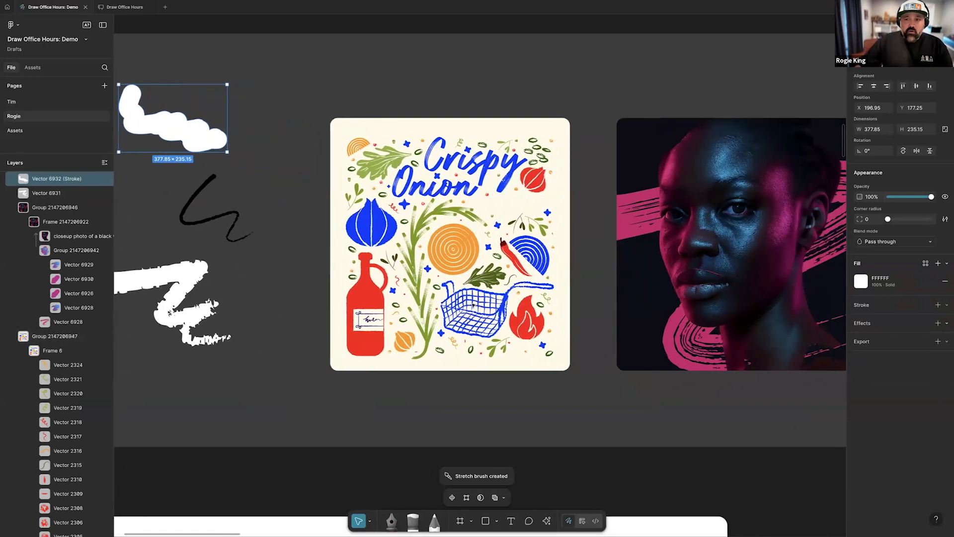
left_click(693, 354)
scroll(690, 353, "right", 5)
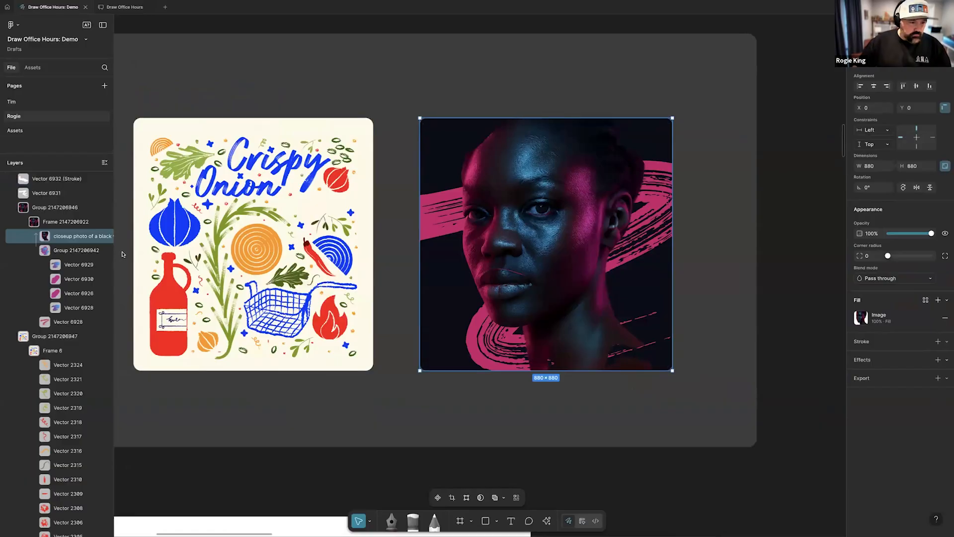
left_click(75, 323)
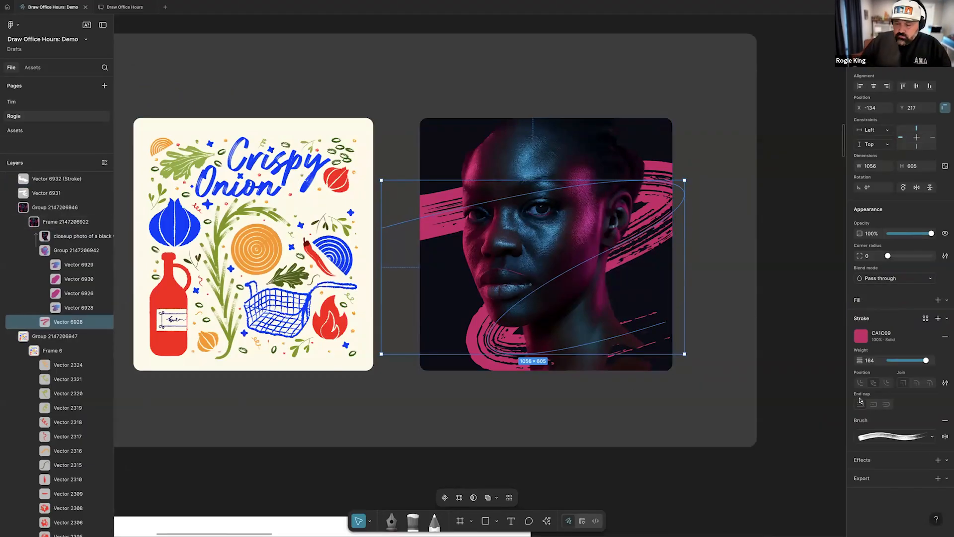
left_click(894, 436)
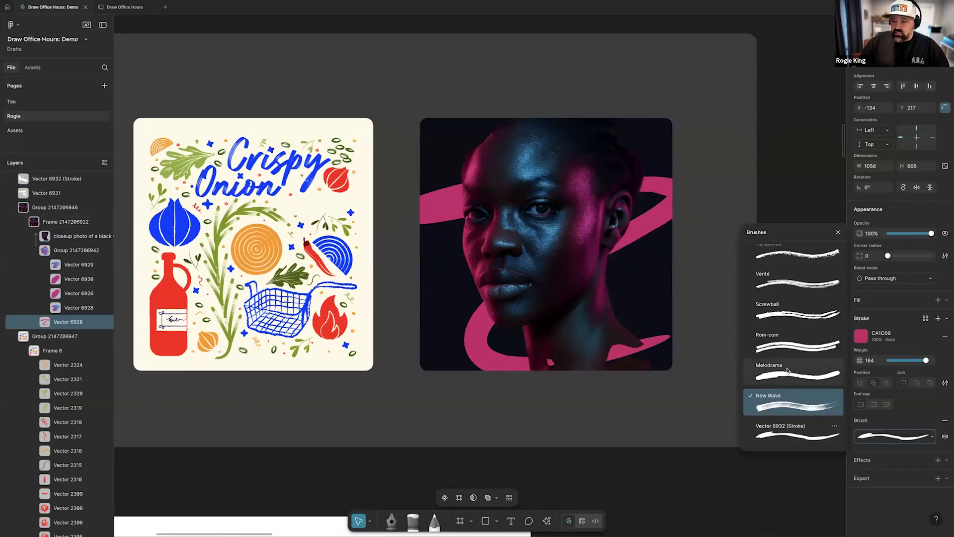
left_click(791, 428)
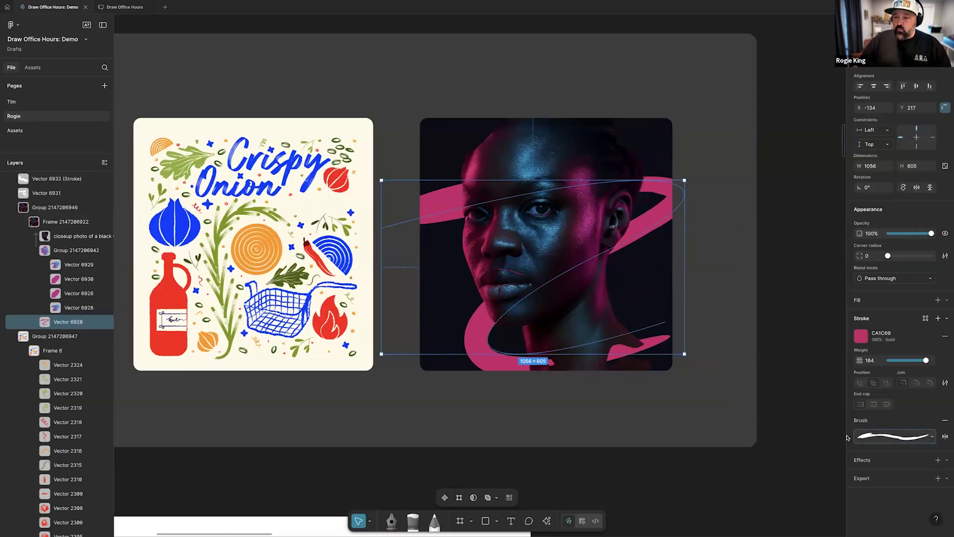
Rename the new custom brush to BLOBBY in the brush list
left_click(870, 436)
left_click(835, 427)
left_click(841, 442)
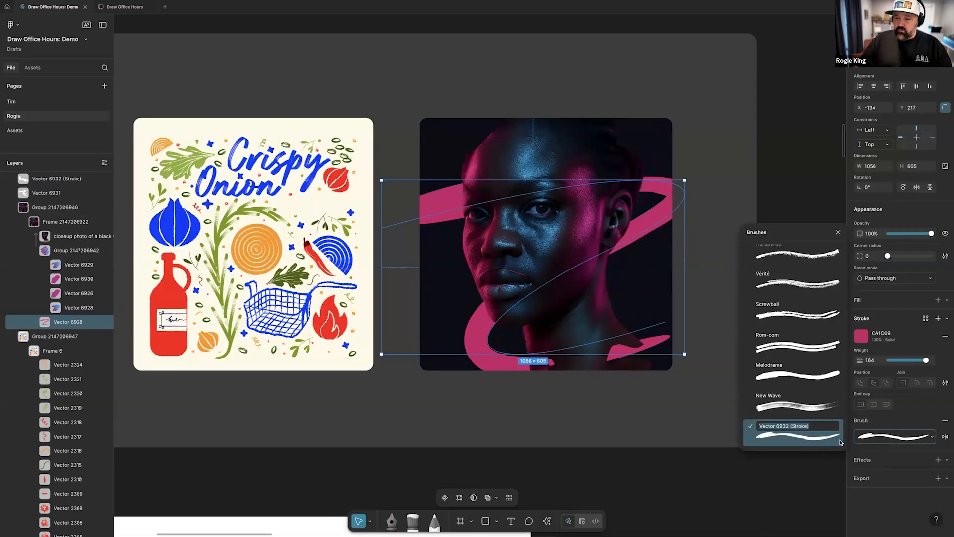
type("BL")
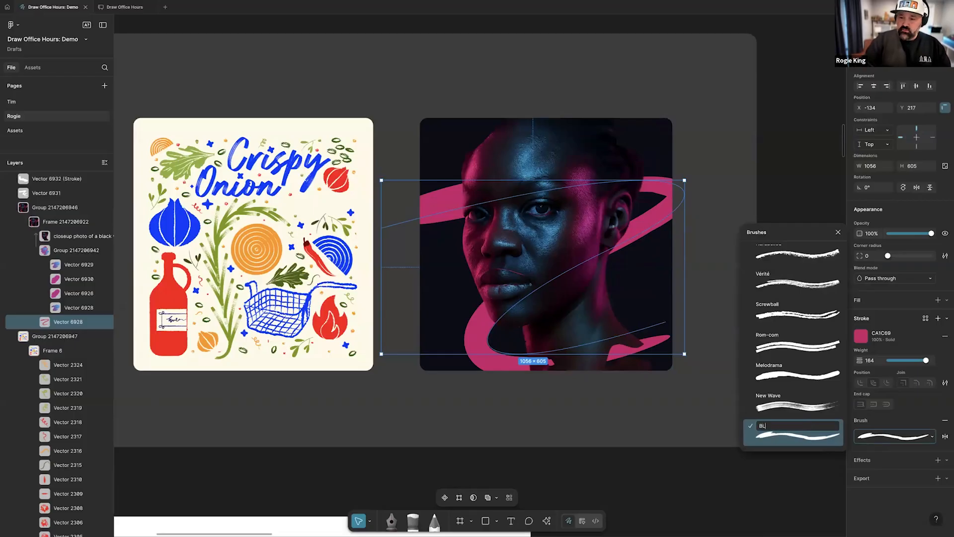
type("OBBY")
key("Return")
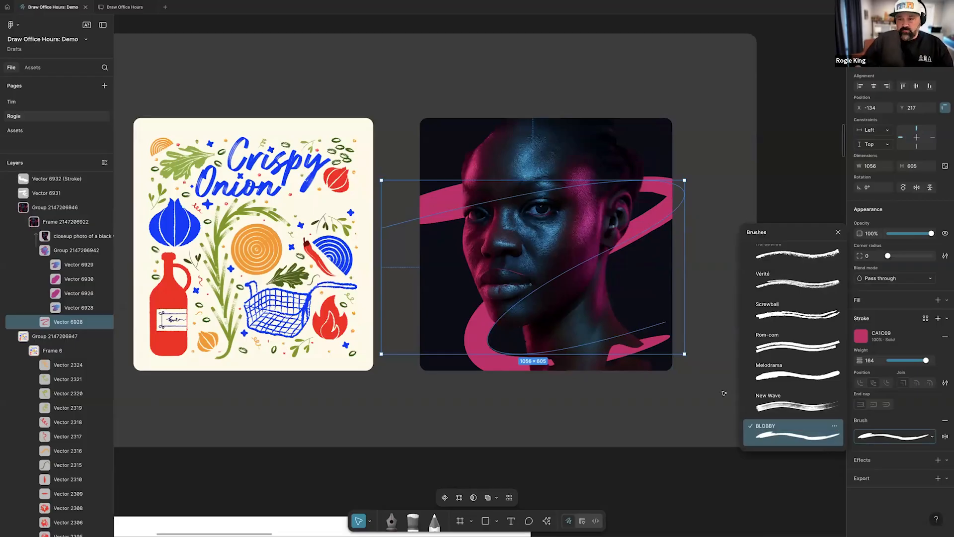
Increase the pink swoosh's stroke weight to 338
mouse_move(914, 363)
left_mouse_down()
mouse_move(947, 363)
mouse_move(905, 362)
mouse_move(945, 364)
left_mouse_up()
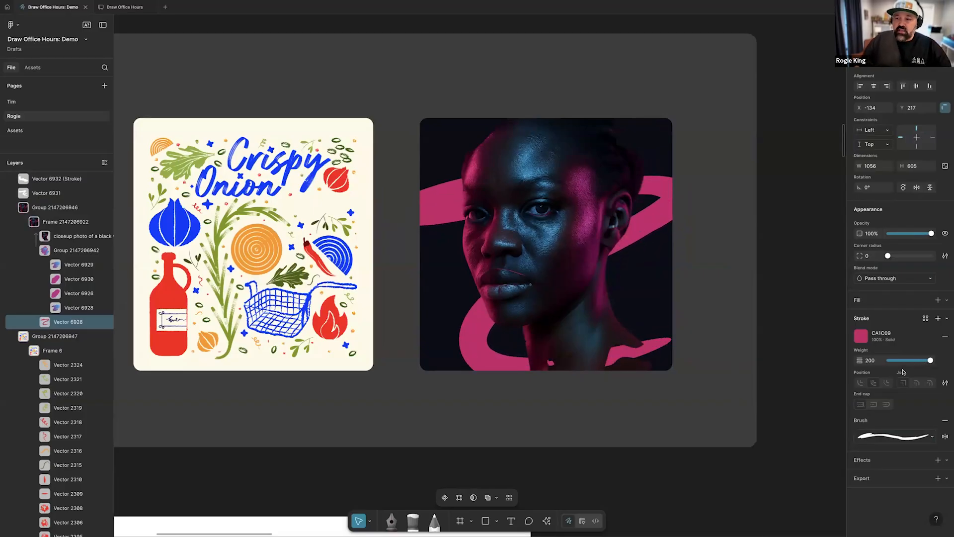
left_click(877, 361)
key("Up")
key("Up")
key("Up")
key("Up")
key("Up")
key("Up")
key("Up")
key("Up")
key("Up")
key("Up")
key("Up")
key("Up")
key("Up")
key("Up")
key("Up")
key("Up")
key("Up")
key("Up")
key("Up")
key("Up")
key("Up")
key("Up")
key("Up")
key("Up")
key("Up")
key("Up")
key("Up")
key("Up")
key("Up")
key("Up")
key("Up")
key("Up")
key("Up")
key("Up")
key("Up")
key("Up")
key("Up")
key("Up")
key("Up")
key("Up")
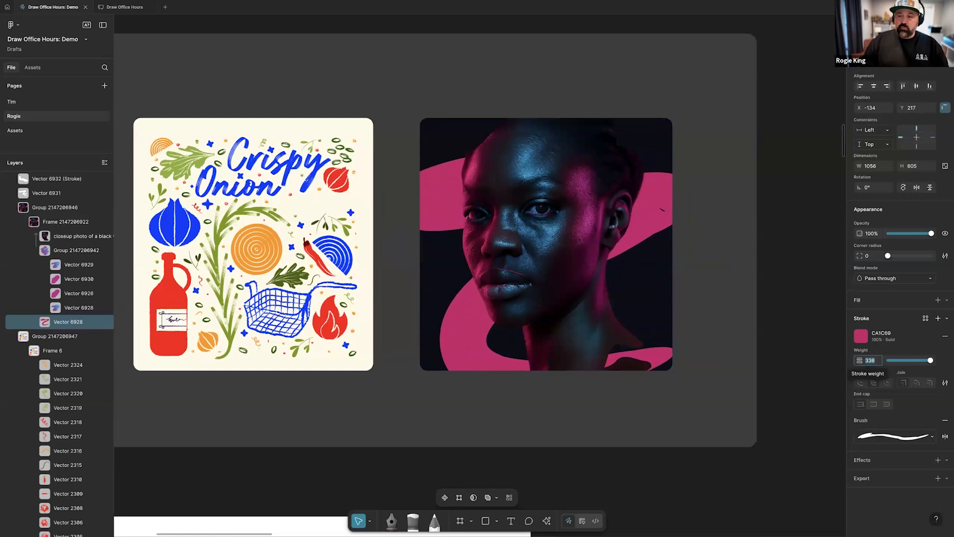
Apply the BLOBBY brush to the group of four vectors that masks the portrait photo, and clear the selection
left_click(65, 251)
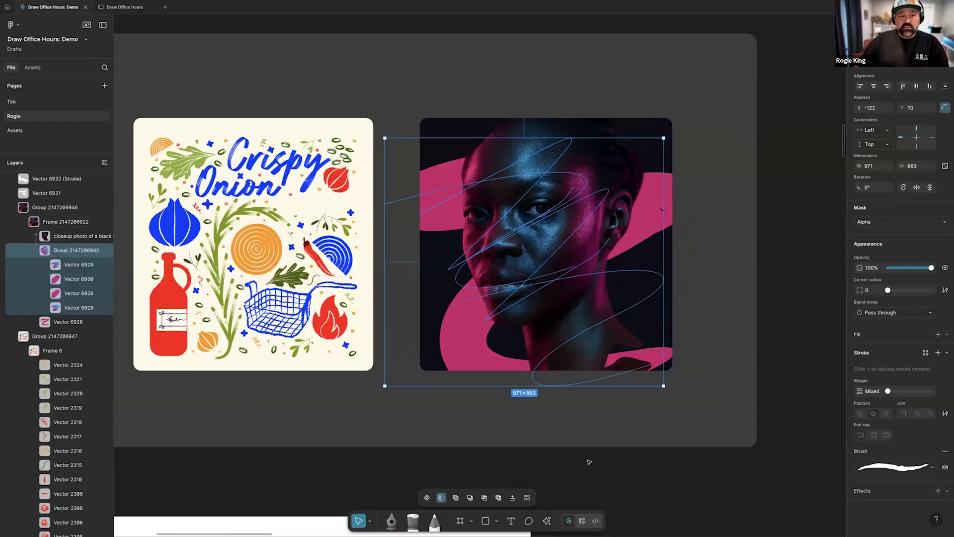
left_click(916, 472)
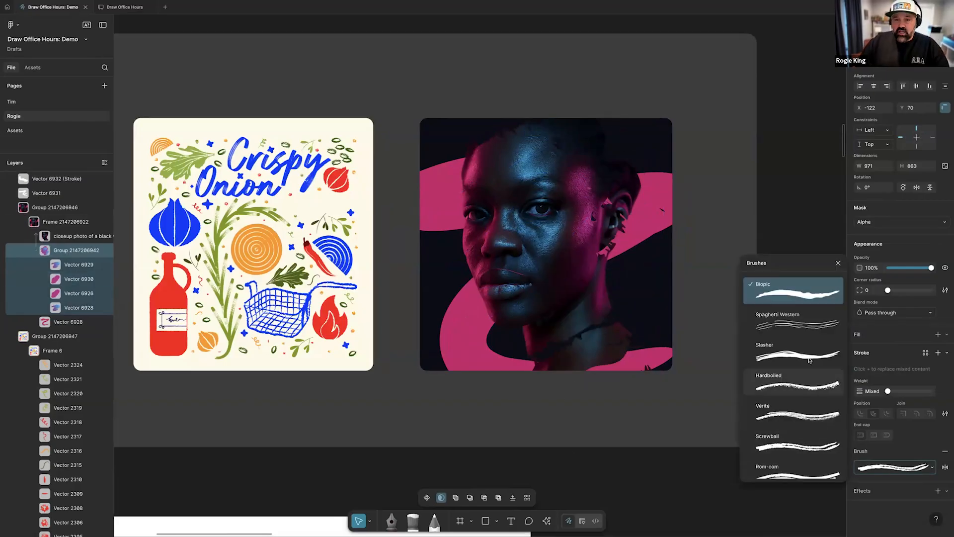
scroll(805, 422, "down", 2)
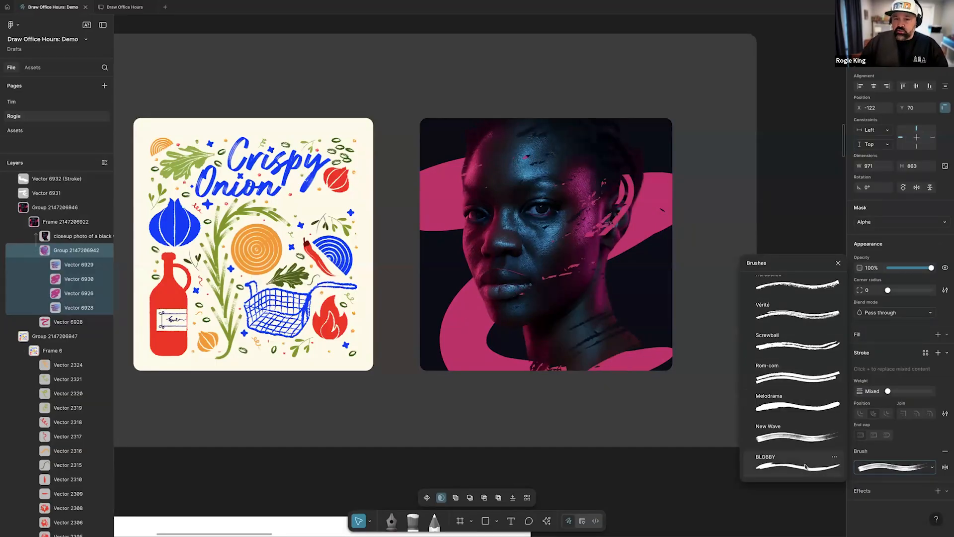
left_click(796, 465)
left_click(704, 440)
Draw an open two-point curve with the Pen tool in the empty area beside the skateboarding rabbit in the Dynamic strokes frame
scroll(711, 439, "down", 5)
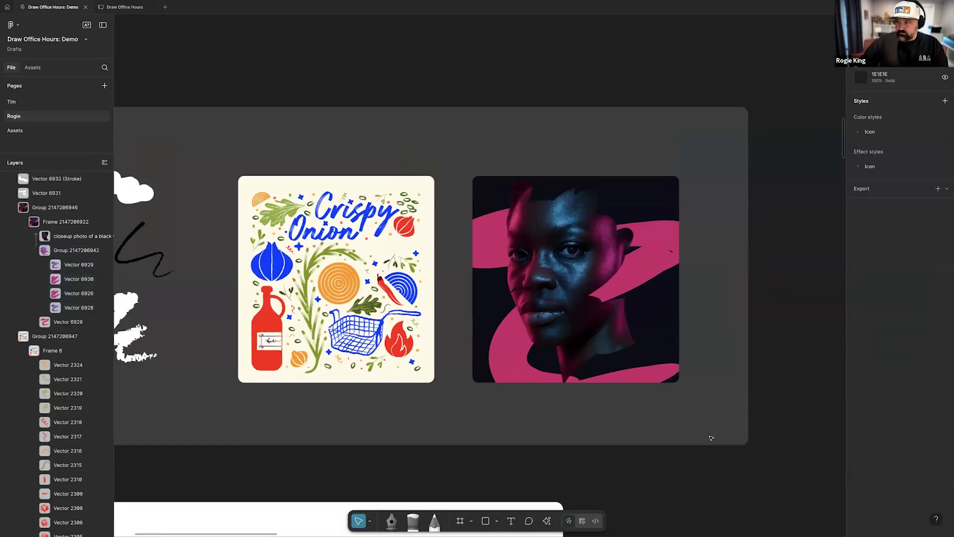
scroll(710, 440, "down", 1)
scroll(709, 441, "down", 6)
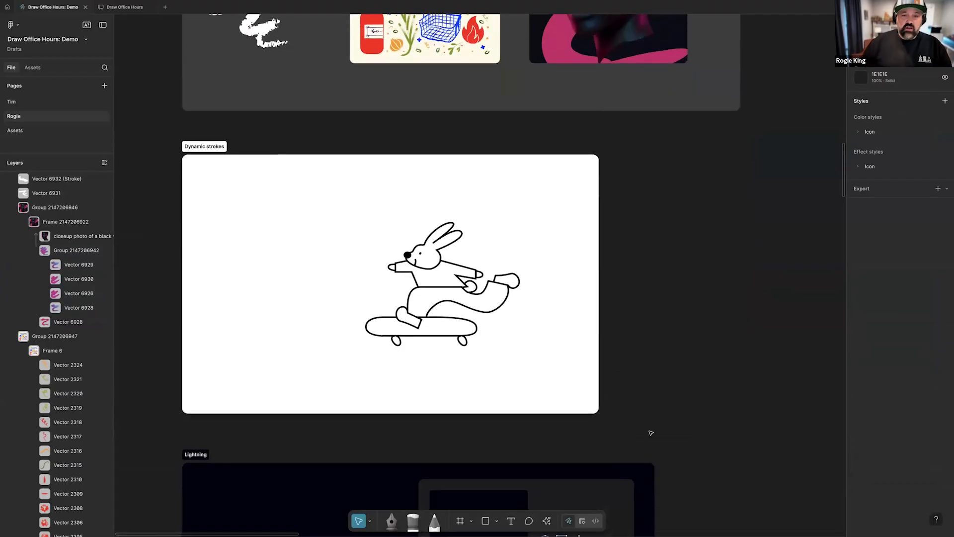
scroll(621, 413, "up", 2)
scroll(621, 413, "left", 3)
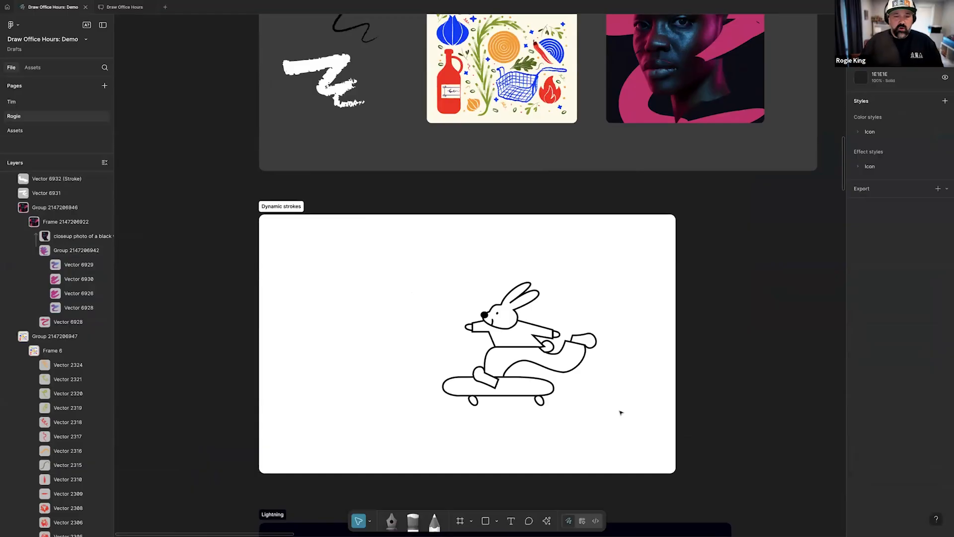
scroll(615, 415, "down", 2)
scroll(499, 383, "up", 3)
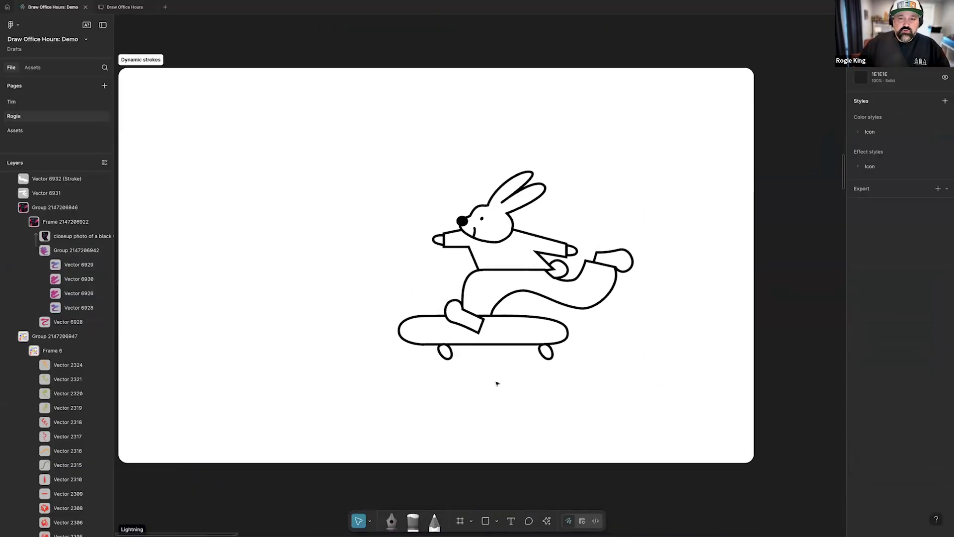
scroll(499, 383, "left", 2)
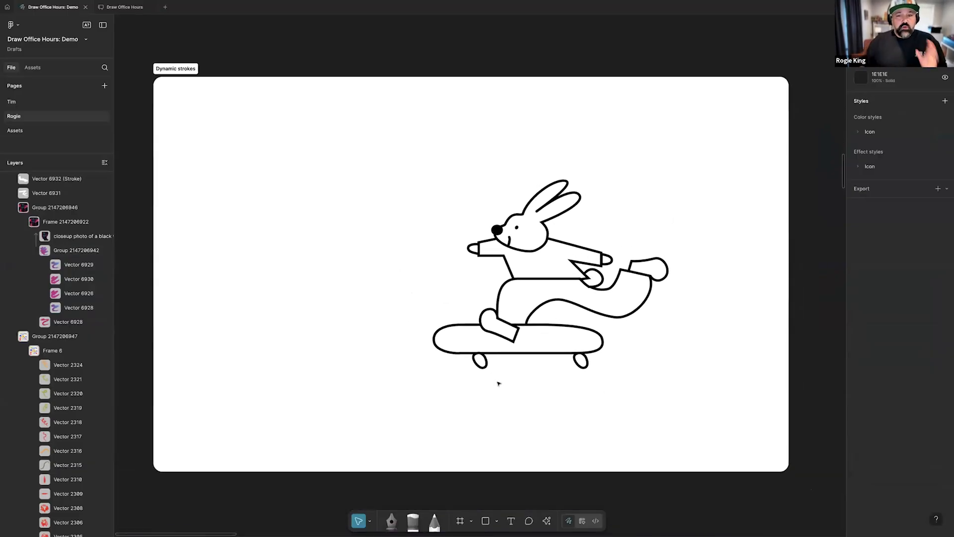
left_click(391, 519)
left_click(206, 318)
left_click_drag(358, 289, 398, 242)
key("Escape")
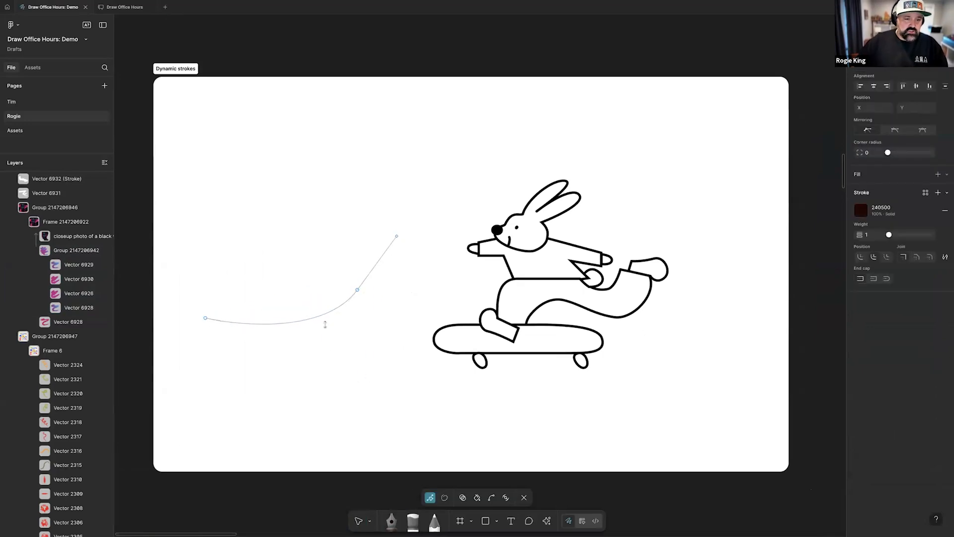
Move the curve closer to the skateboarding rabbit and set its stroke weight to 35
left_click_drag(907, 327, 912, 323)
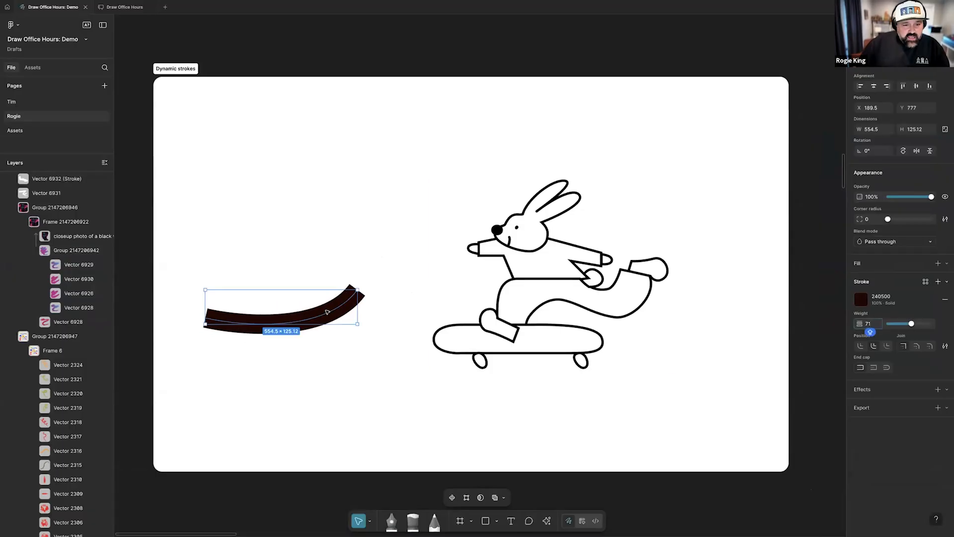
left_click_drag(327, 312, 359, 291)
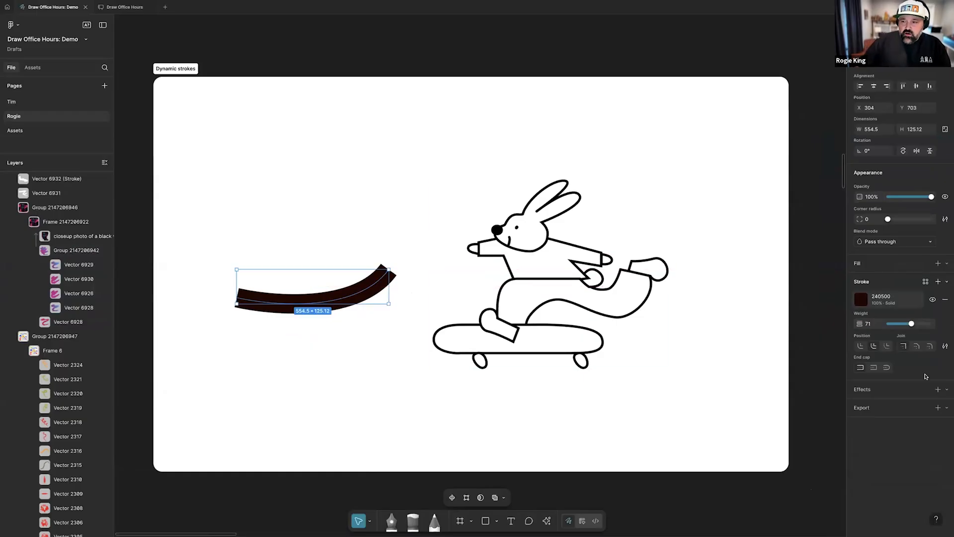
left_click_drag(913, 325, 903, 327)
Turn the curve's stroke into a dynamic stroke with 23% frequency and 8% wiggle
left_click(945, 348)
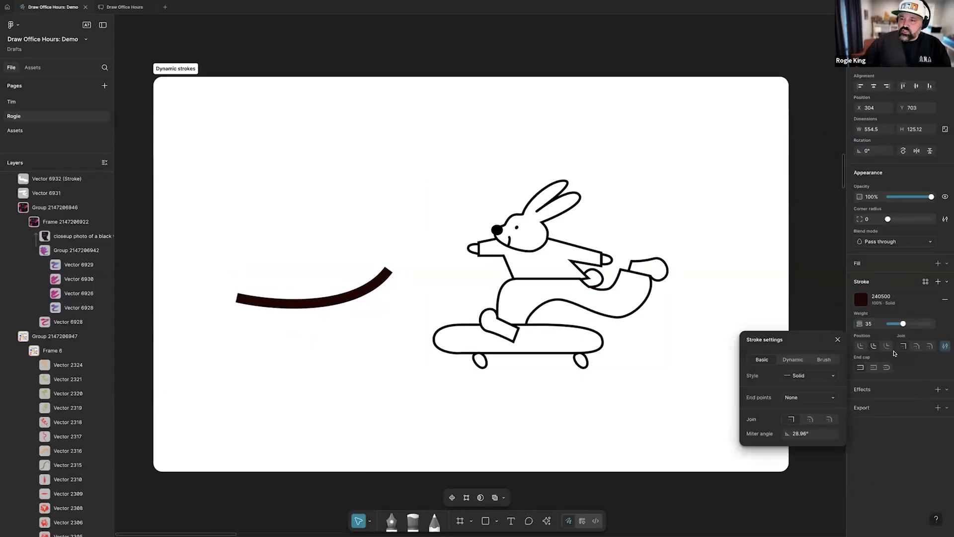
left_click(788, 361)
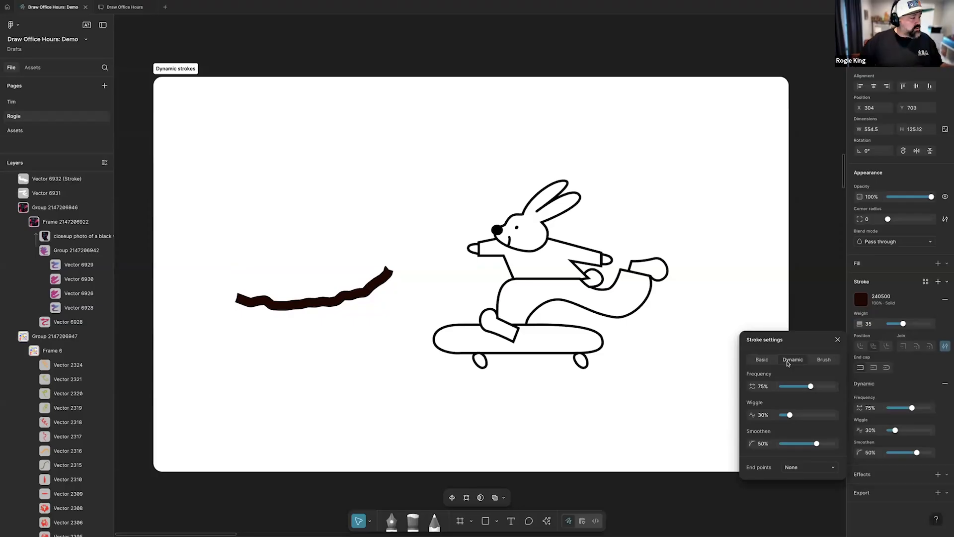
mouse_move(812, 389)
left_mouse_down()
mouse_move(825, 388)
mouse_move(801, 388)
mouse_move(820, 416)
mouse_move(777, 413)
left_mouse_up()
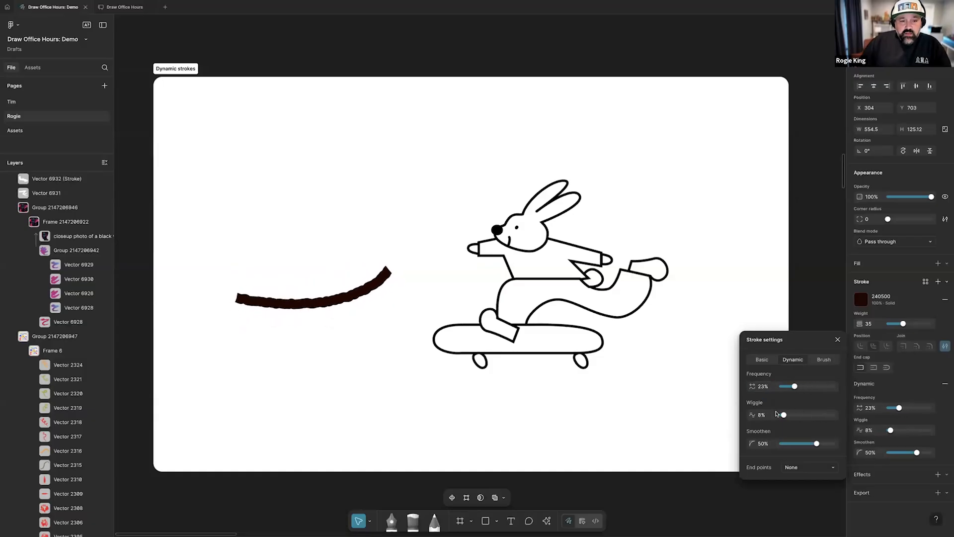
Set the curve's dynamic stroke to 100% smoothen and 48% frequency
scroll(317, 295, "up", 3)
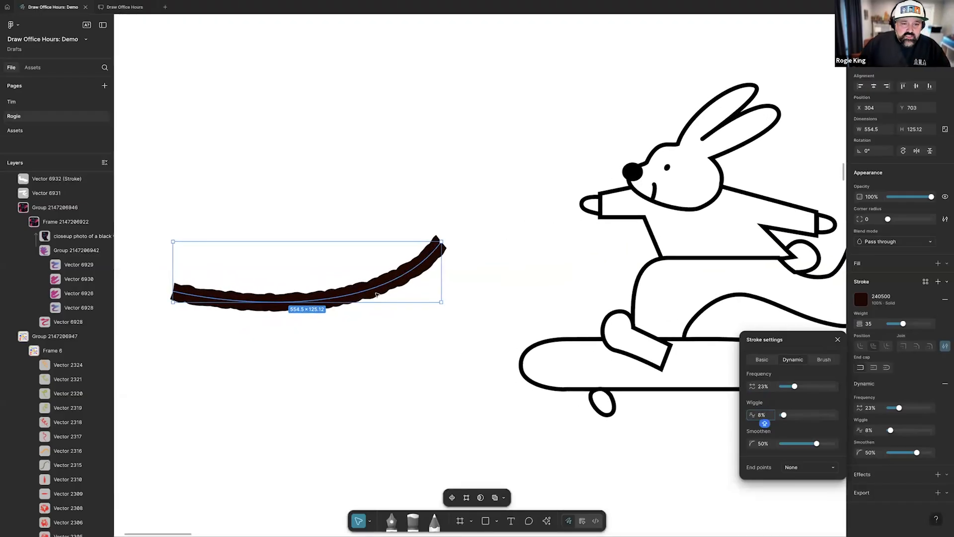
mouse_move(817, 444)
left_mouse_down()
mouse_move(751, 442)
mouse_move(855, 444)
mouse_move(697, 444)
mouse_move(847, 449)
left_mouse_up()
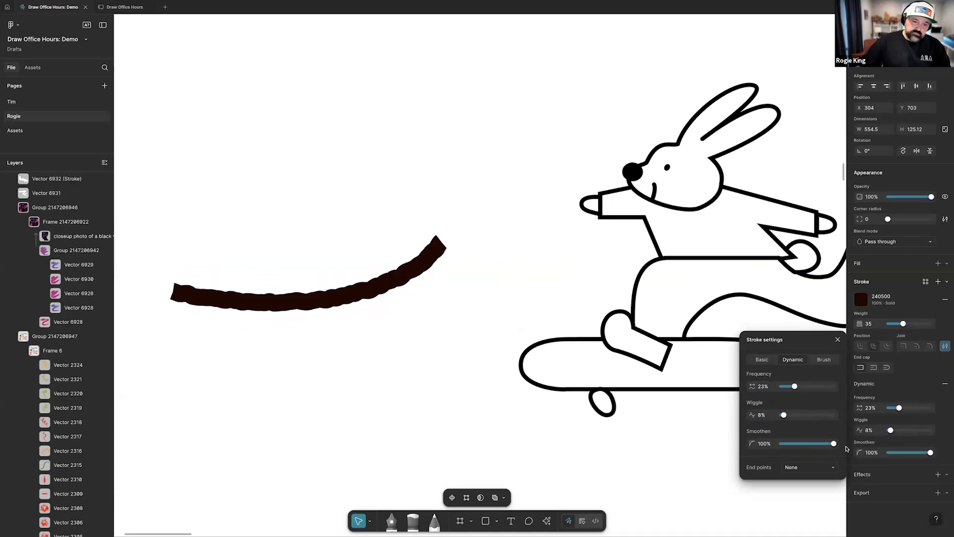
scroll(366, 315, "down", 5)
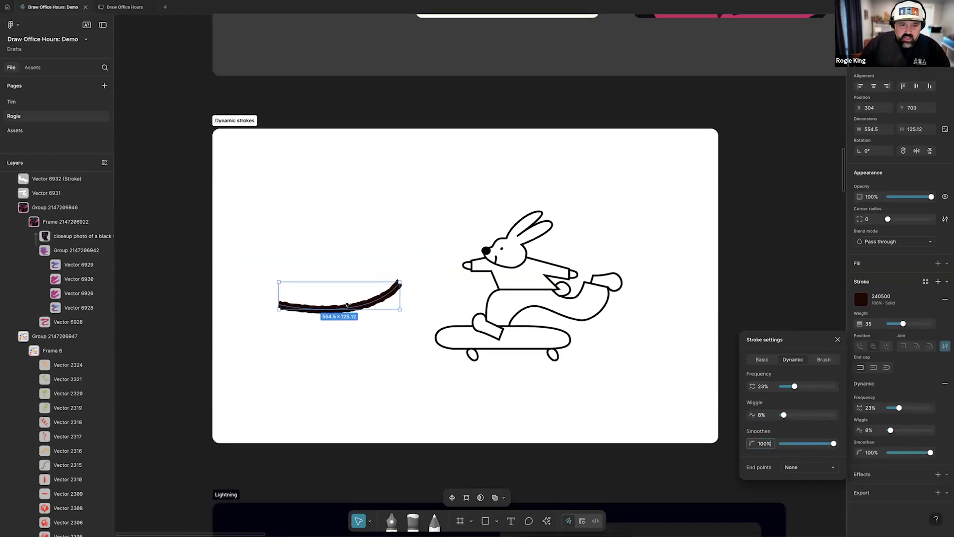
scroll(346, 305, "up", 3)
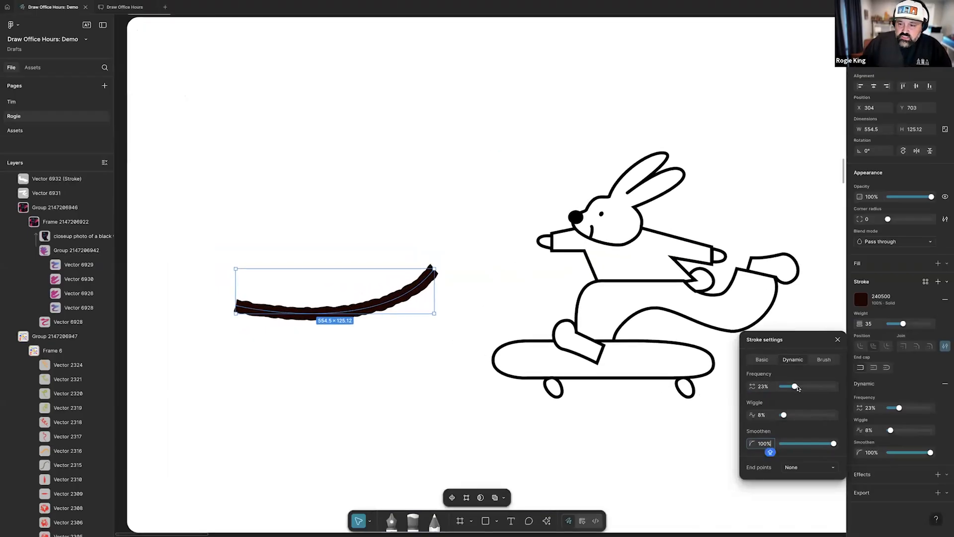
left_click_drag(798, 388, 803, 387)
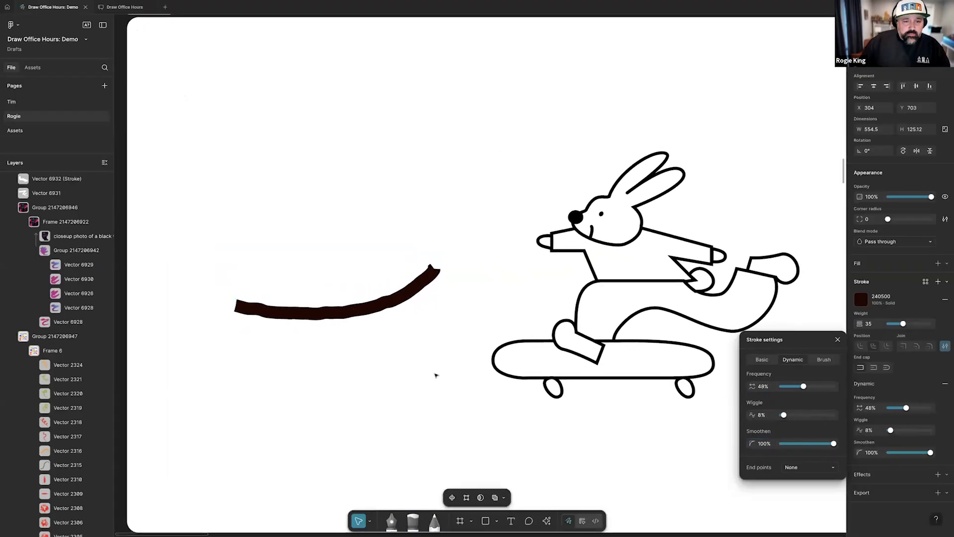
Apply a dynamic stroke to the whole skateboarding rabbit illustration and close the stroke settings
scroll(436, 375, "right", 3)
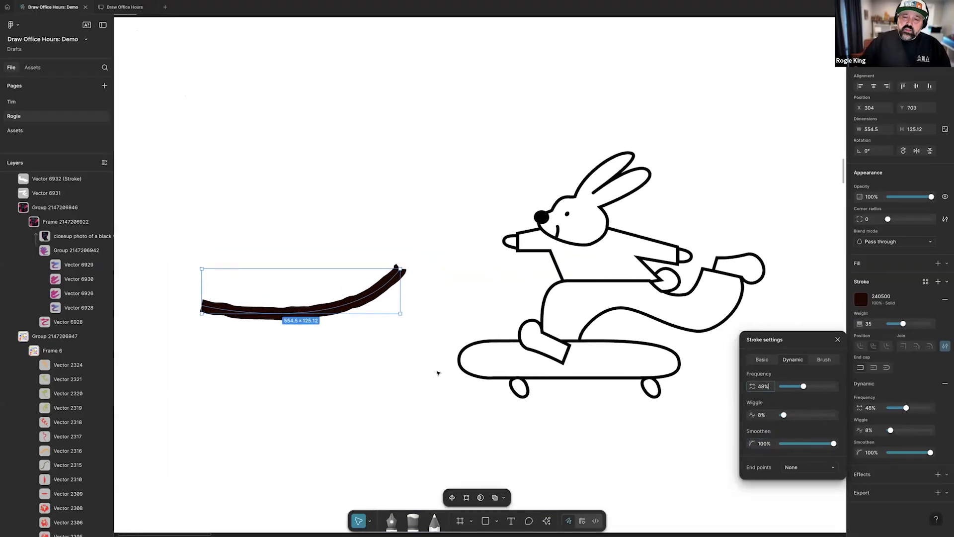
left_click(598, 312)
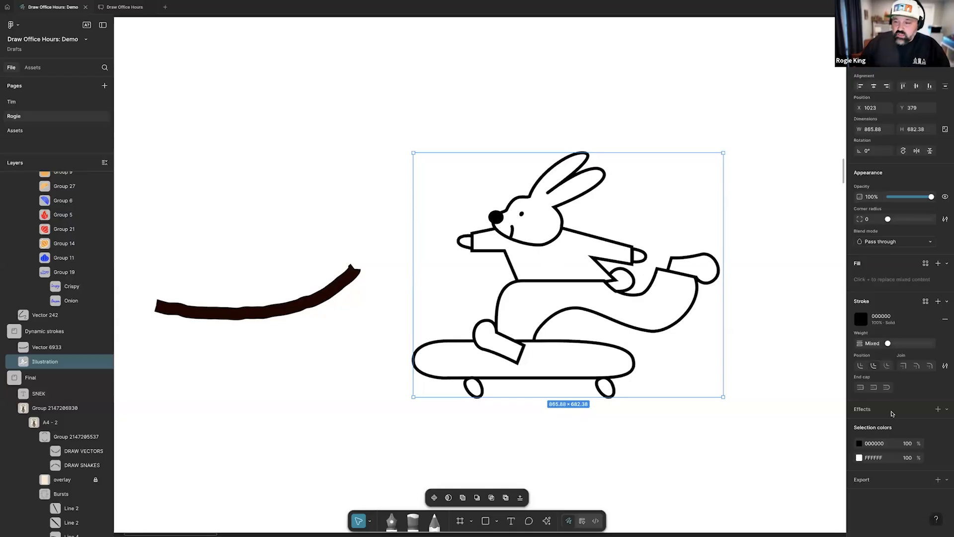
left_click(945, 366)
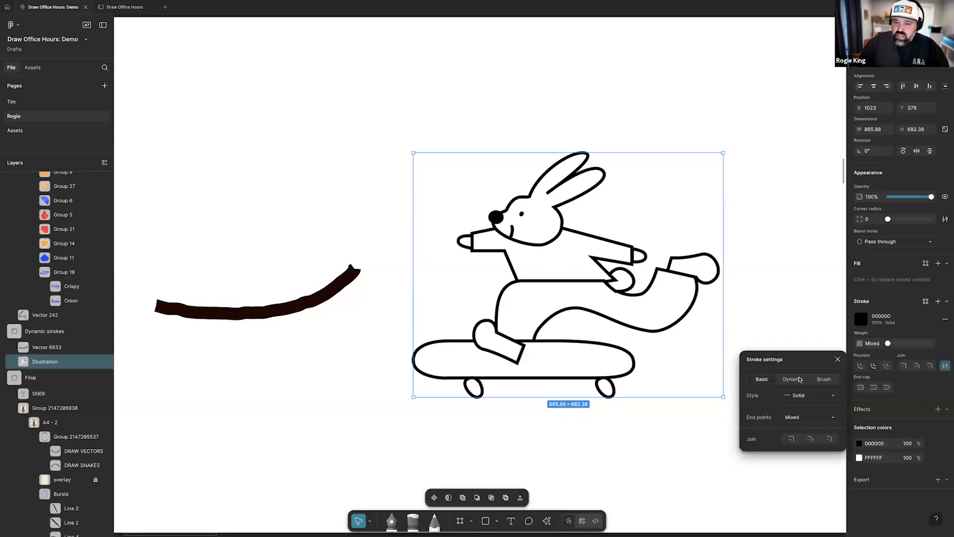
left_click(793, 379)
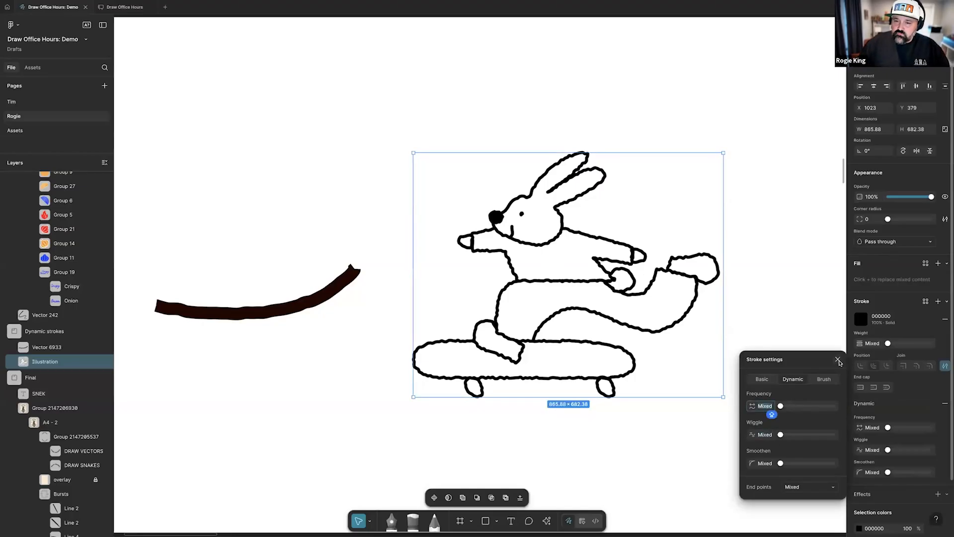
left_click(765, 349)
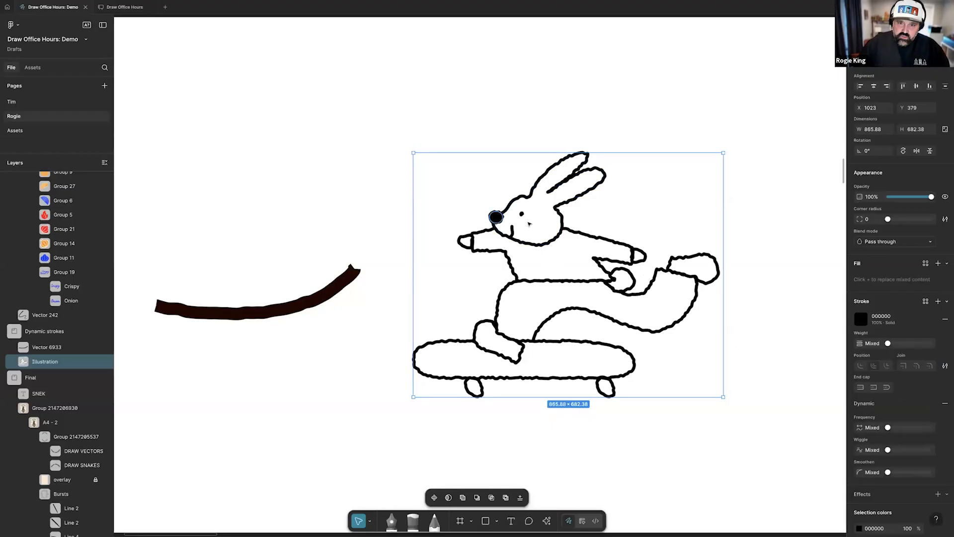
Delete the filled black nose from the rabbit illustration
left_click(498, 219, "super")
key("Delete")
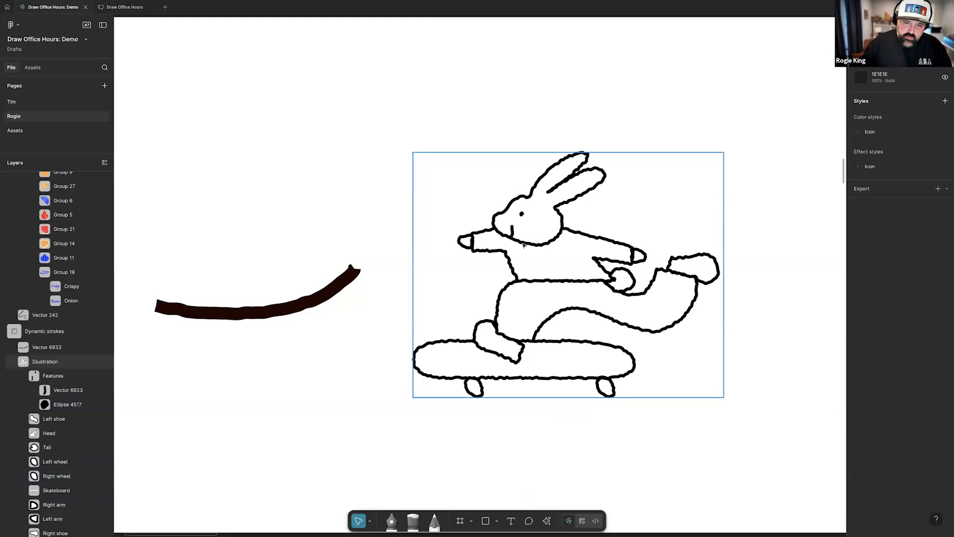
key("super+a")
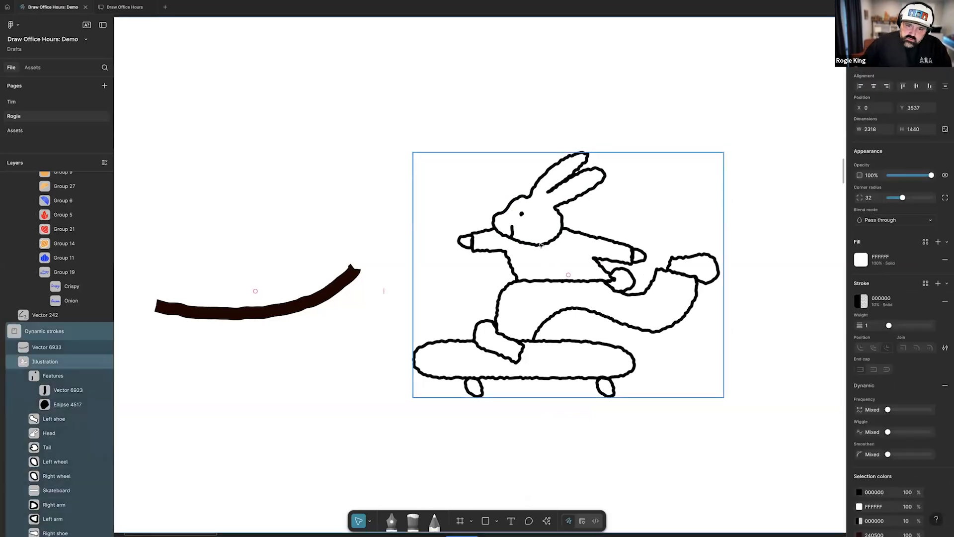
left_click(717, 282)
mouse_move(889, 429)
left_mouse_down()
mouse_move(897, 430)
mouse_move(872, 430)
left_mouse_up()
Copy the curve's dynamic stroke properties and paste them onto the whole rabbit illustration
left_click(326, 301)
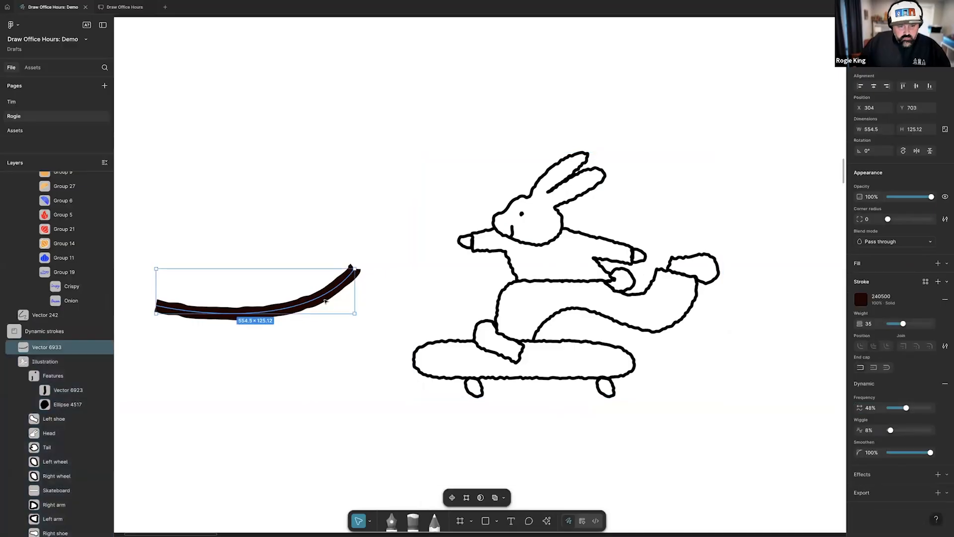
left_click(568, 281)
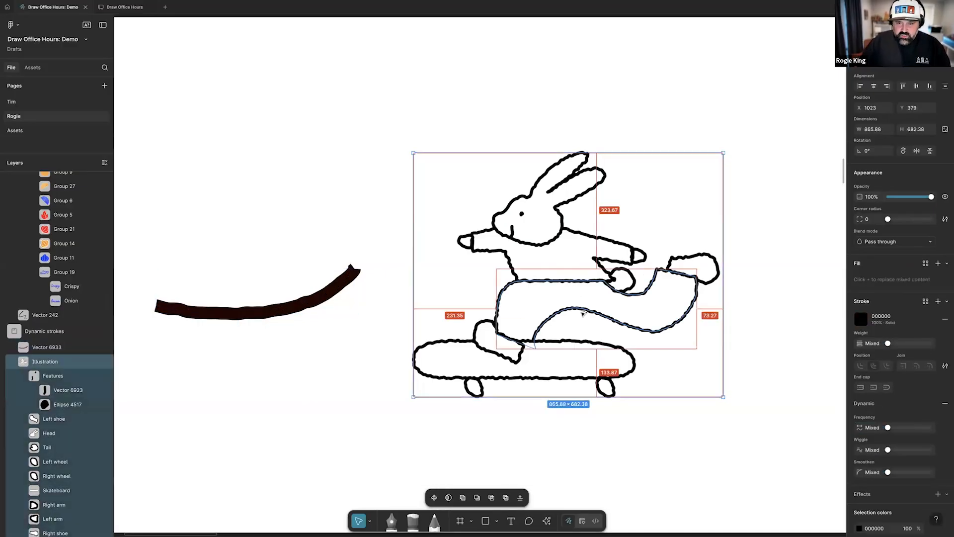
key("ctrl+alt+v")
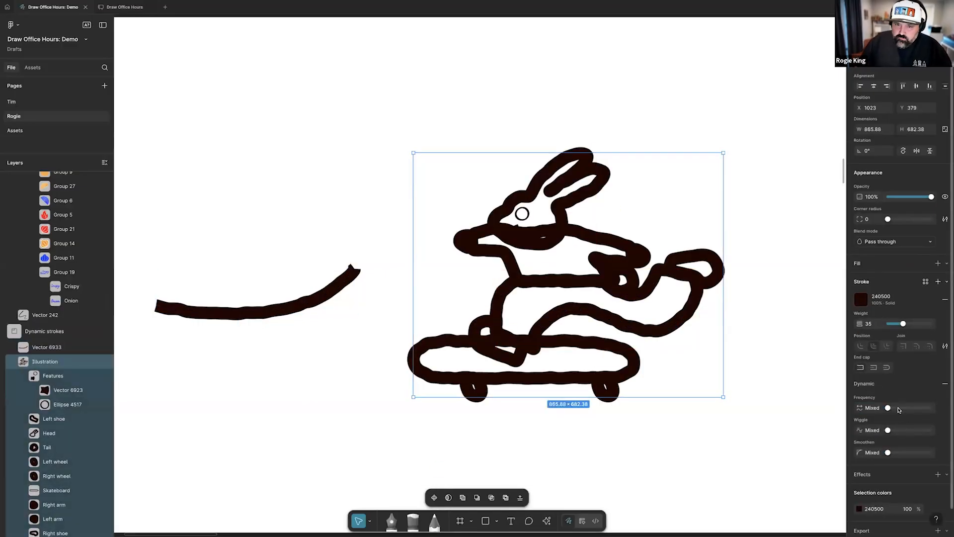
Set the rabbit's pants to 42% dynamic stroke frequency and a stroke weight of 27
left_click(522, 214, "ctrl")
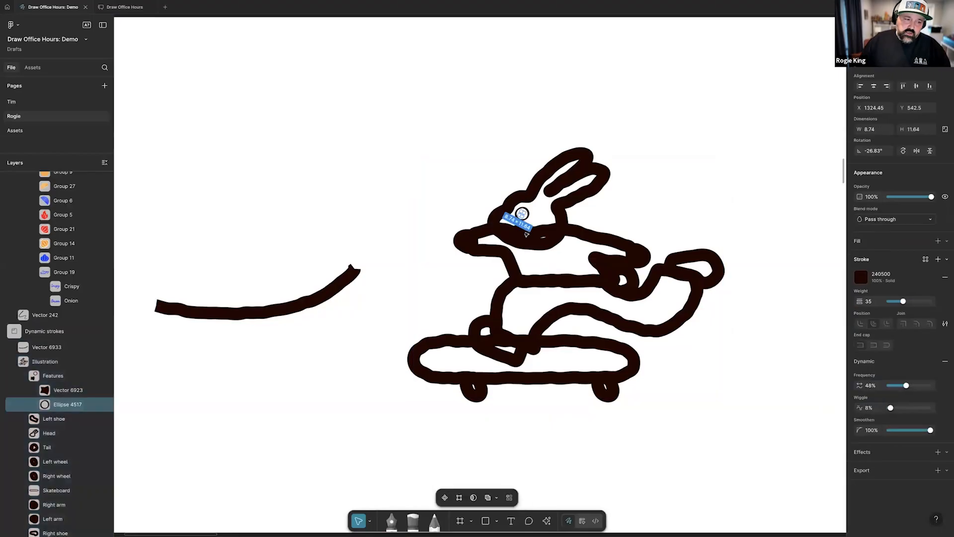
left_click(75, 390)
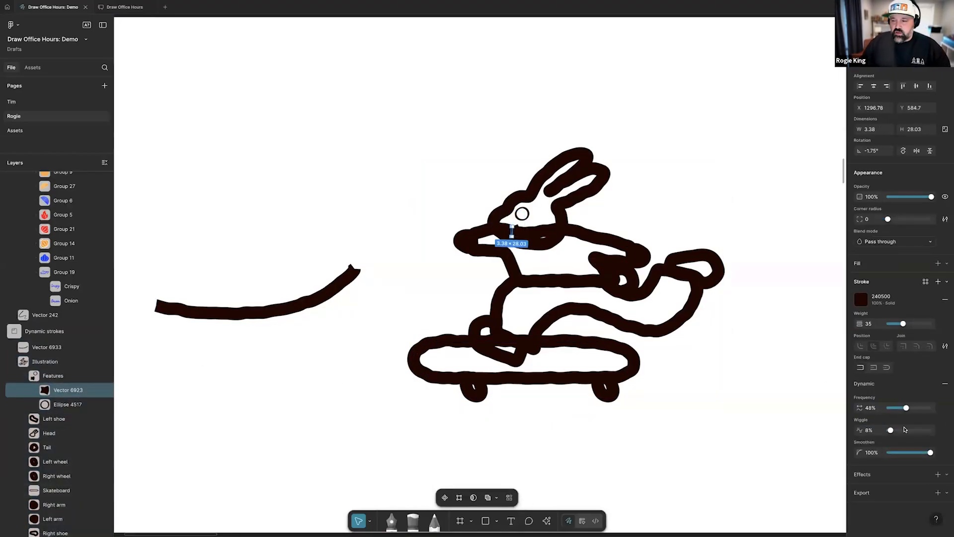
left_click_drag(909, 408, 913, 412)
left_click(648, 329)
left_click_drag(904, 325, 900, 324)
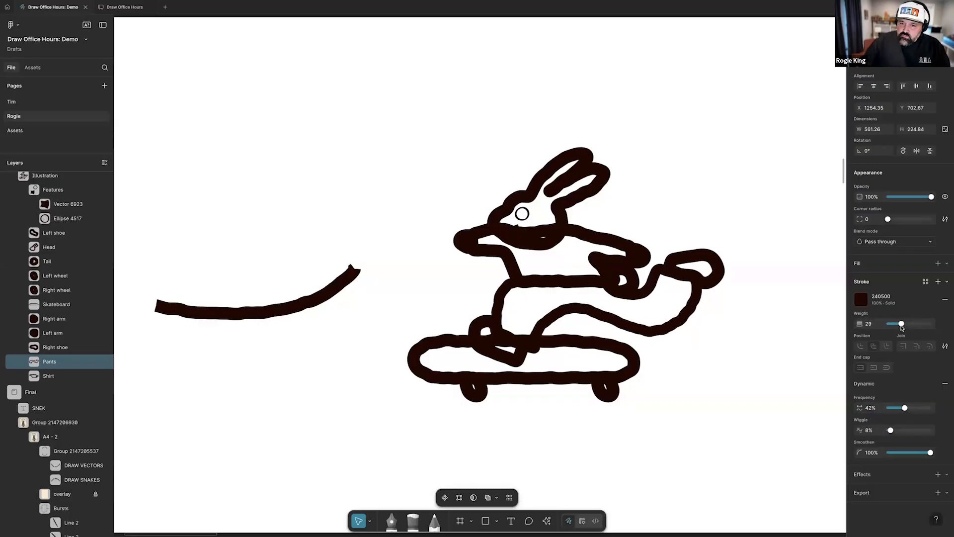
Set the dynamic stroke frequency of Line 15, the wavy line in the Lightning frame, to 16%
scroll(622, 390, "down", 3, "ctrl")
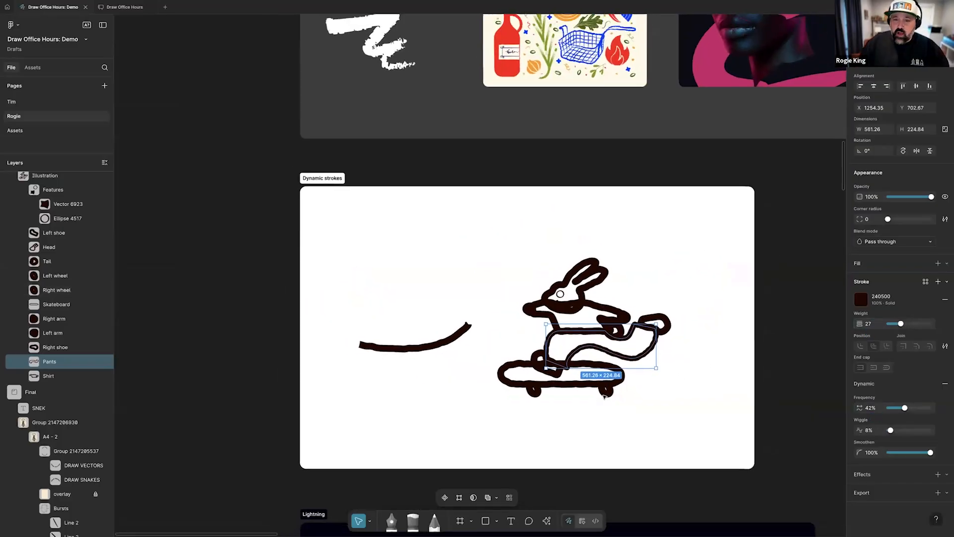
scroll(603, 396, "down", 5)
scroll(603, 395, "down", 3)
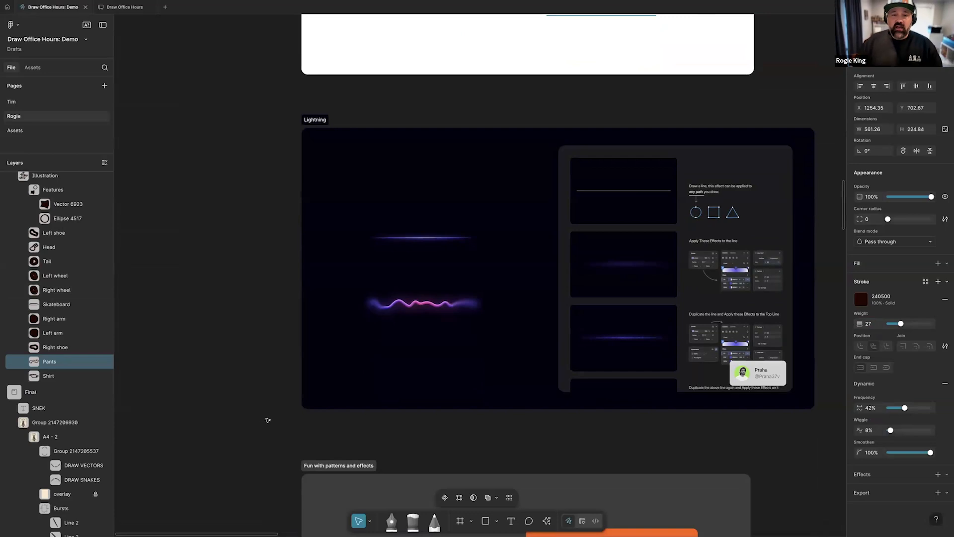
scroll(296, 395, "right", 3)
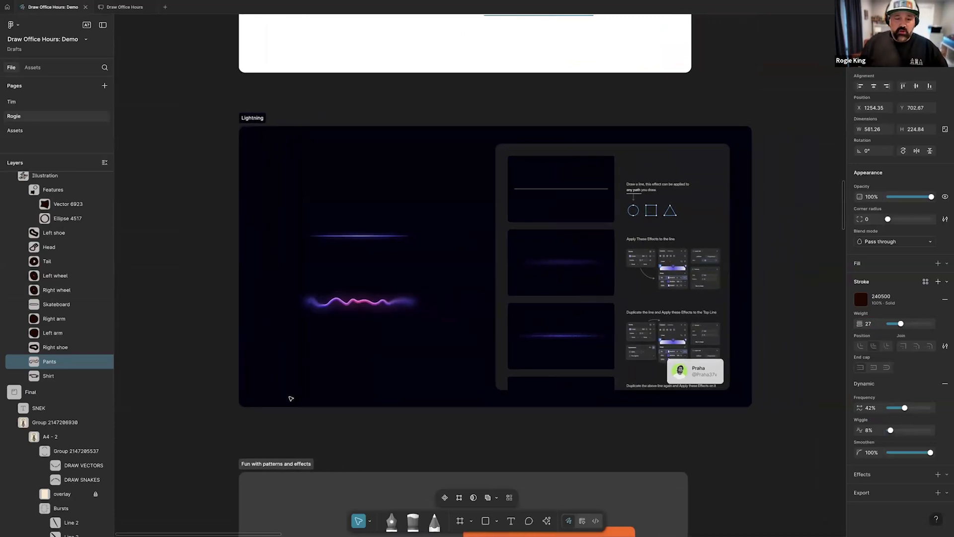
scroll(329, 346, "up", 5, "ctrl")
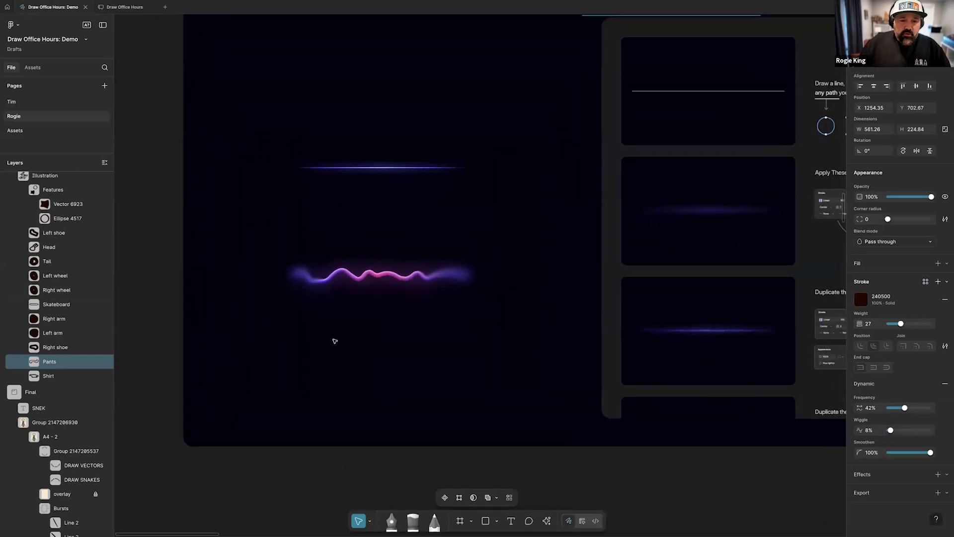
scroll(378, 314, "up", 3, "ctrl")
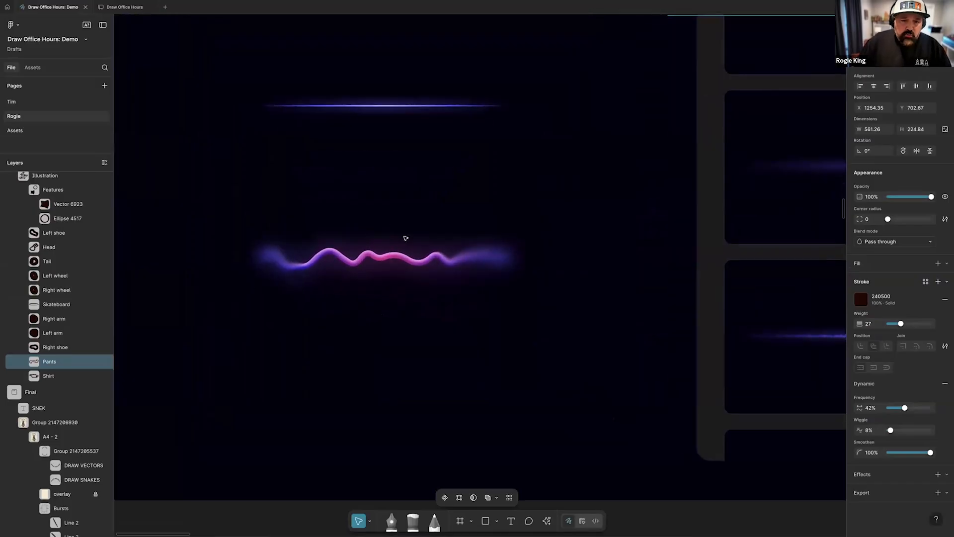
scroll(355, 258, "up", 4, "ctrl")
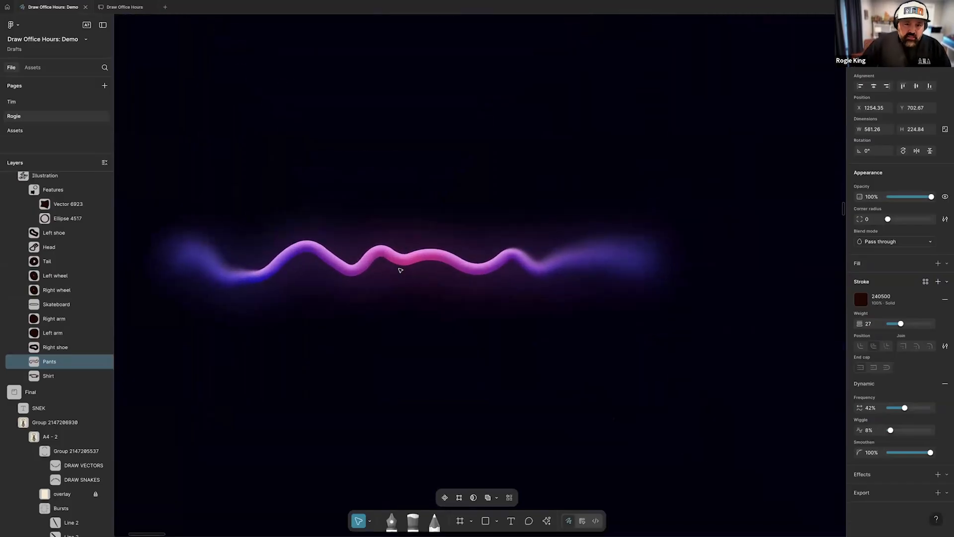
left_click(526, 297)
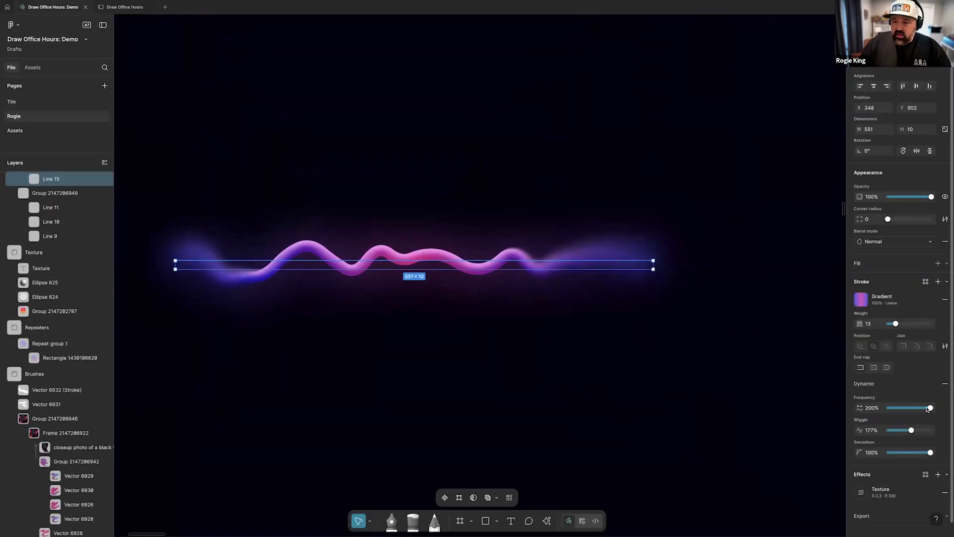
left_click_drag(915, 409, 897, 409)
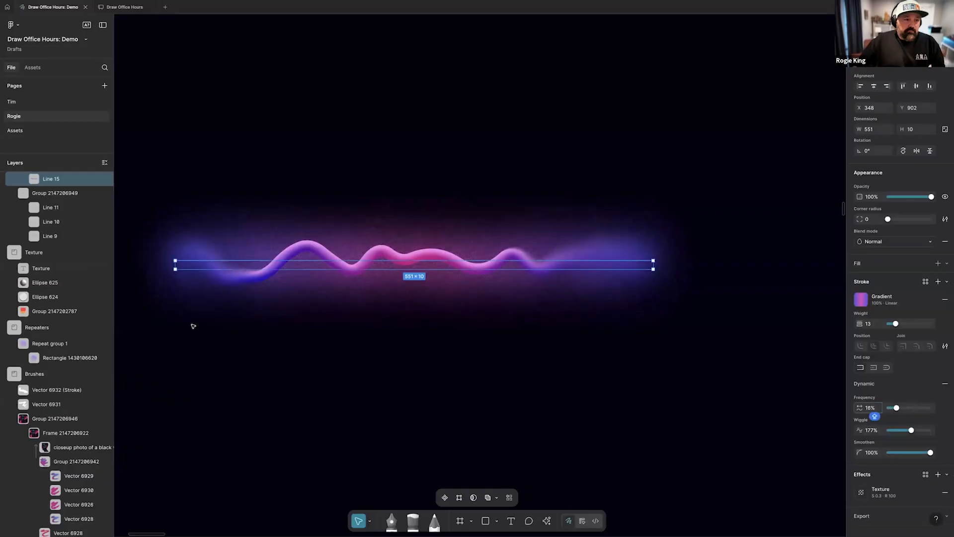
scroll(211, 327, "up", 1)
scroll(211, 327, "up", 2)
scroll(41, 273, "up", 5)
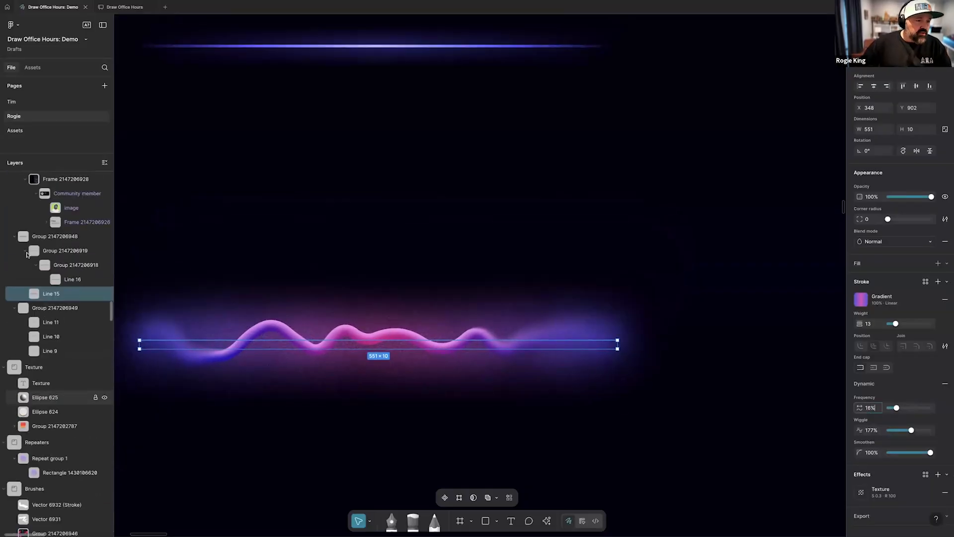
left_click(42, 272)
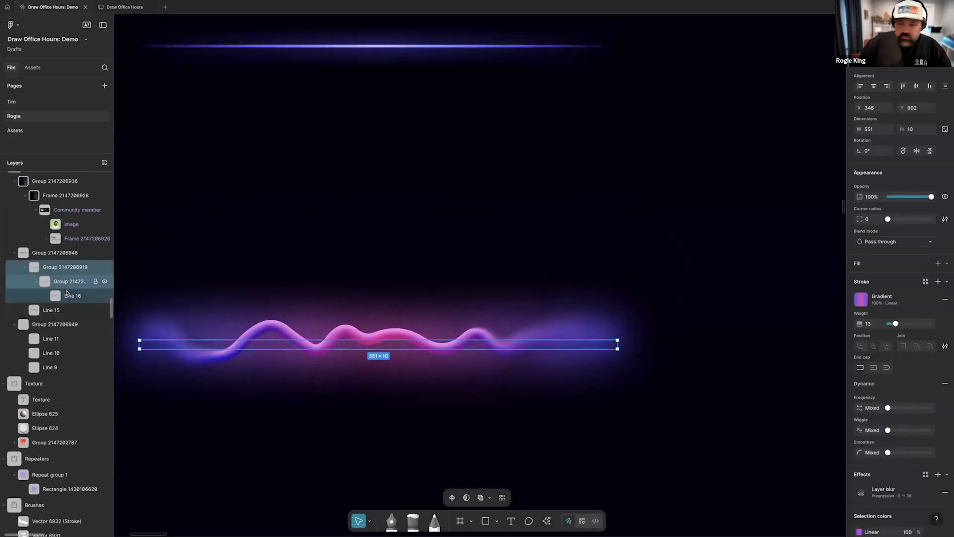
left_click(400, 335)
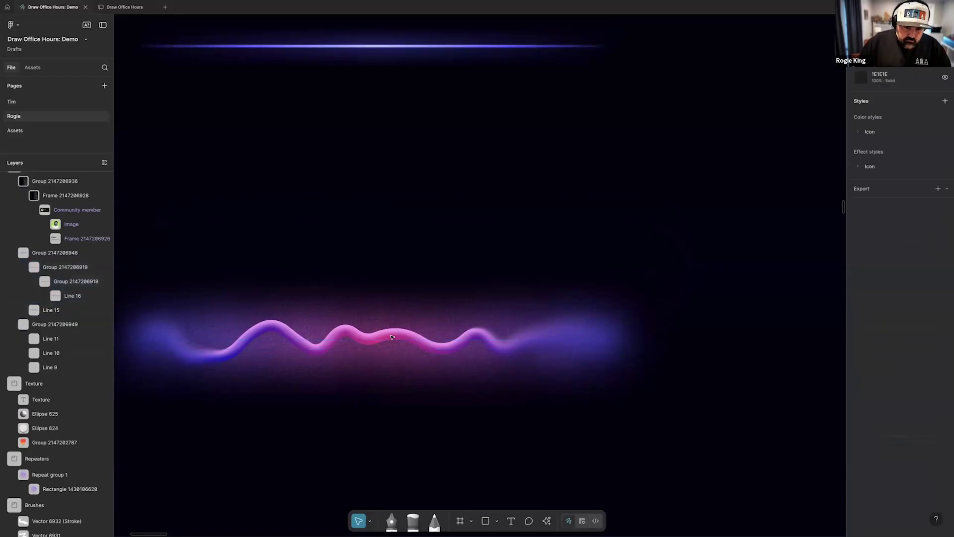
left_click(60, 310)
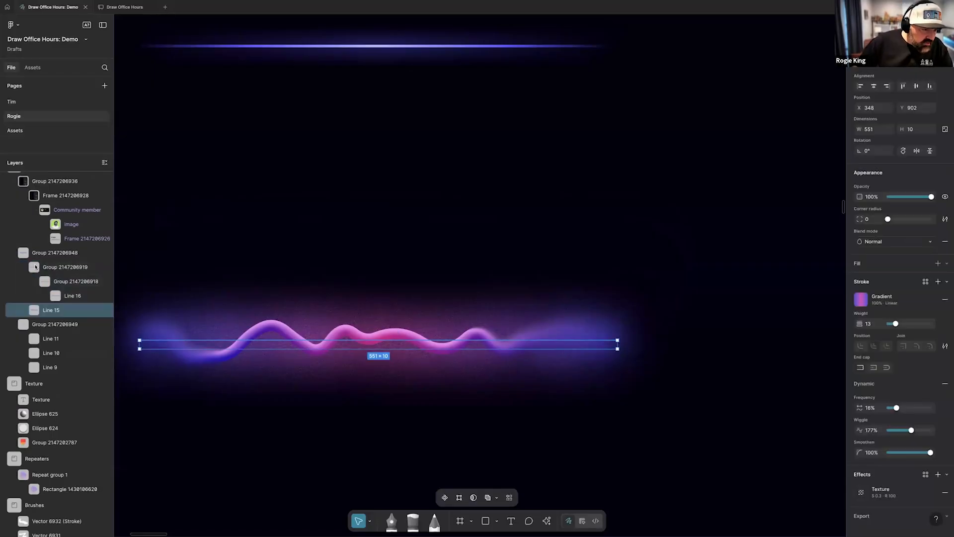
Set the dynamic stroke of Line 16, the upper wavy lightning line, to 196% frequency and 121% wiggle
left_click(69, 296)
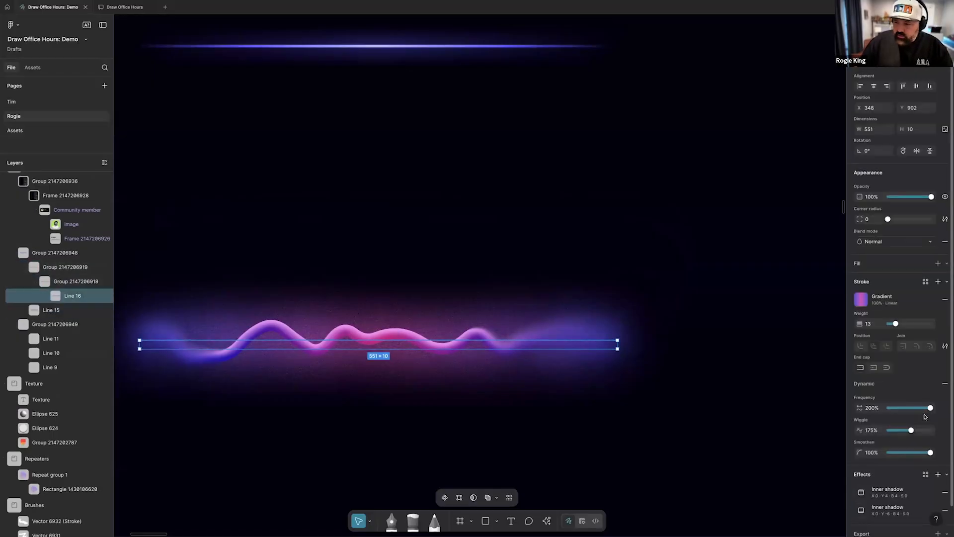
left_click_drag(925, 410, 912, 430)
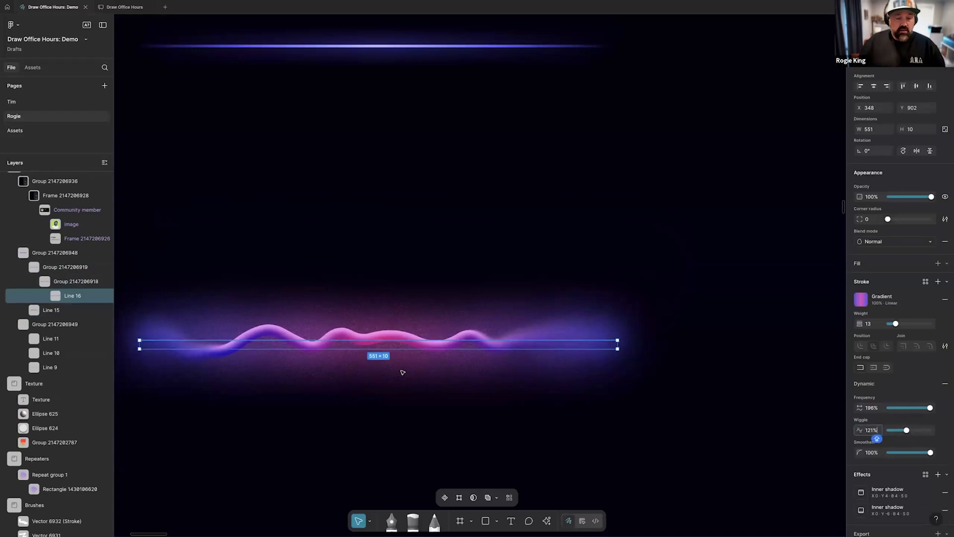
scroll(403, 373, "down", 5)
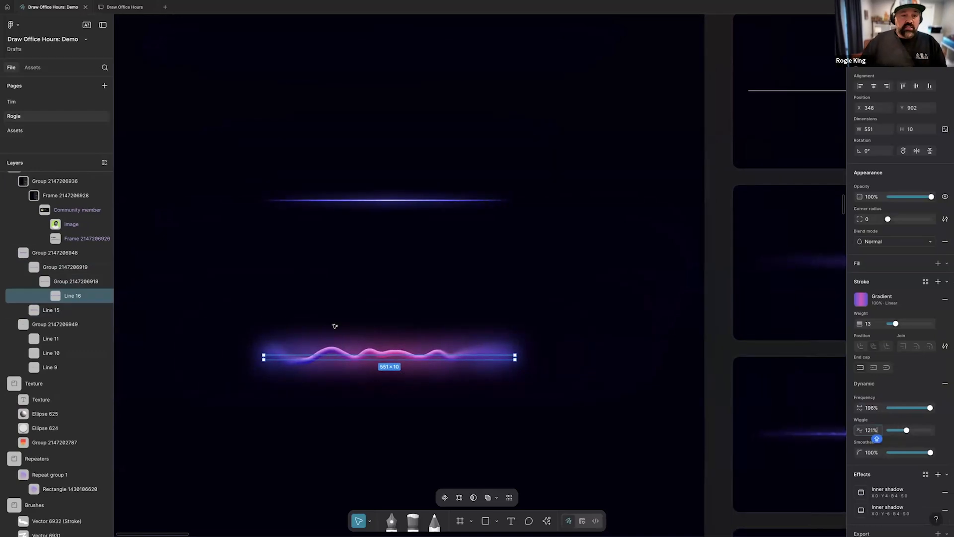
Turn on the texture and layer blur effects of Line 11 and Line 10 in the straight lightning line, and check Line 9's effects
scroll(331, 221, "up", 5)
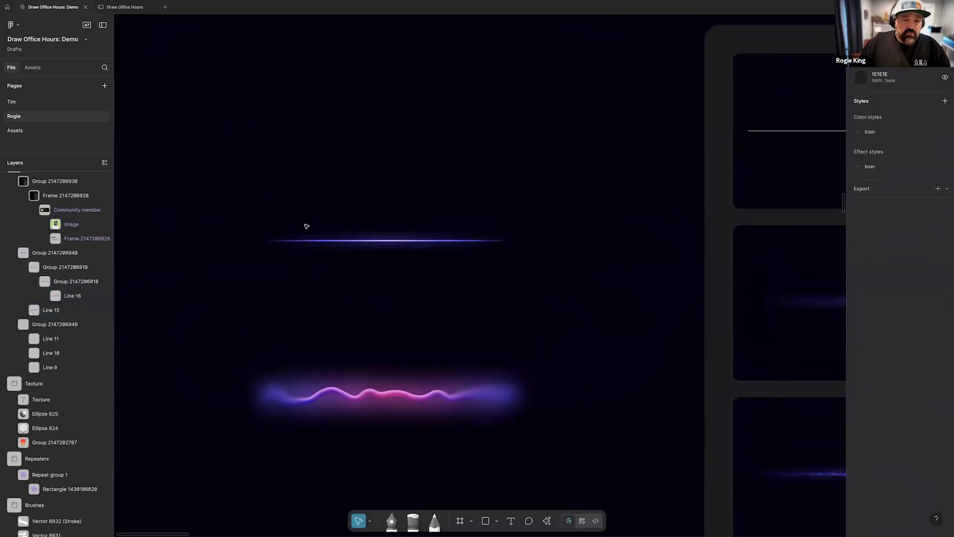
left_click(465, 260)
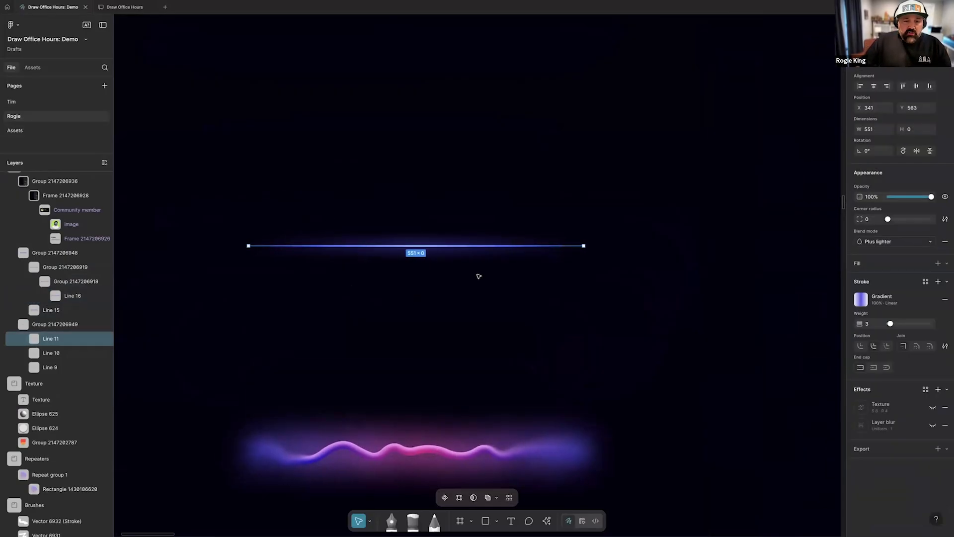
left_click(933, 426)
left_click(933, 408)
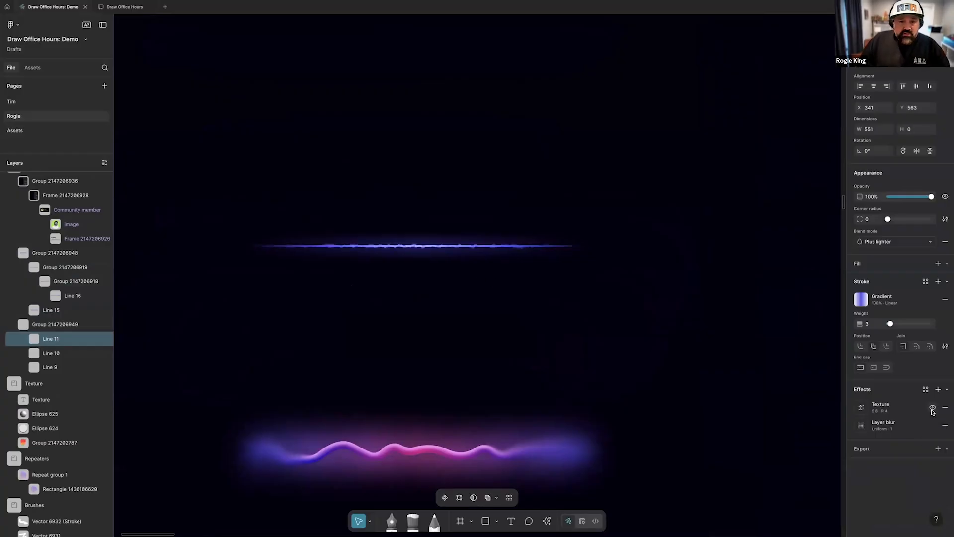
left_click(90, 354)
left_click(933, 425)
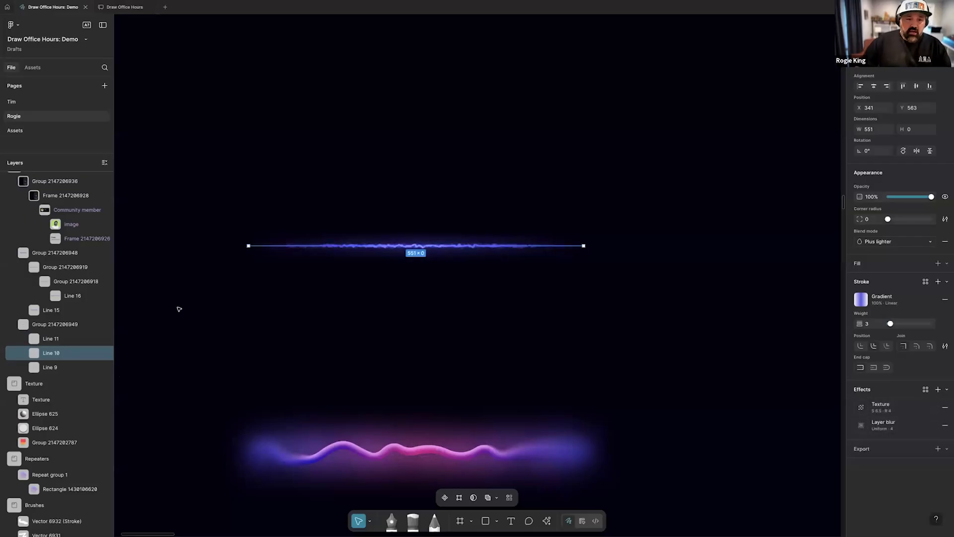
left_click(65, 367)
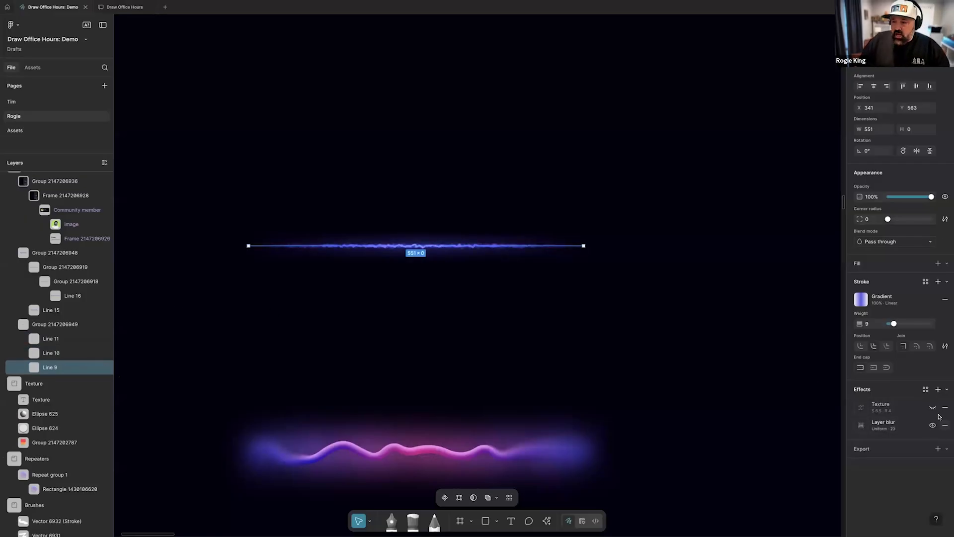
left_click(489, 291)
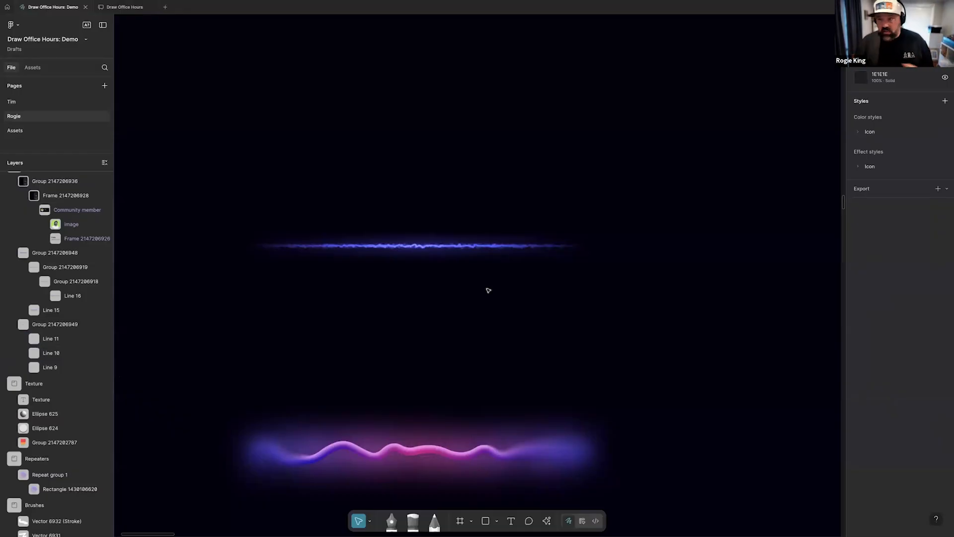
Select the orange Overlook hotel frame in the Fun with patterns and effects section
scroll(483, 302, "down", 5)
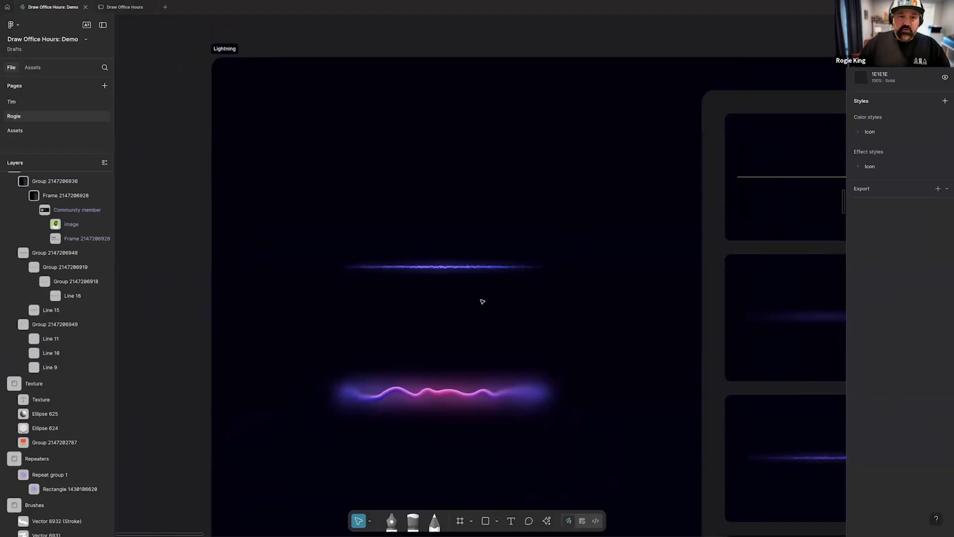
scroll(483, 302, "right", 2)
scroll(483, 301, "right", 2)
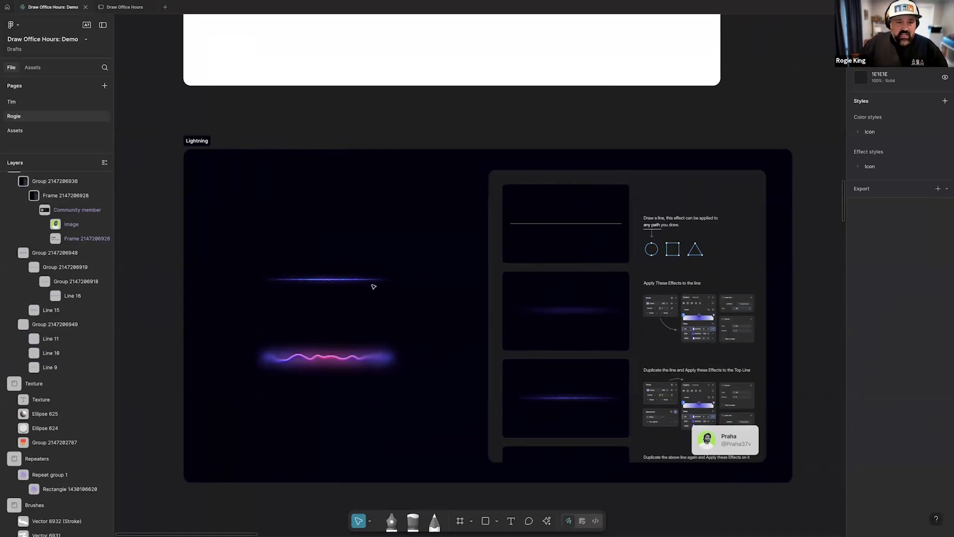
scroll(375, 296, "down", 10)
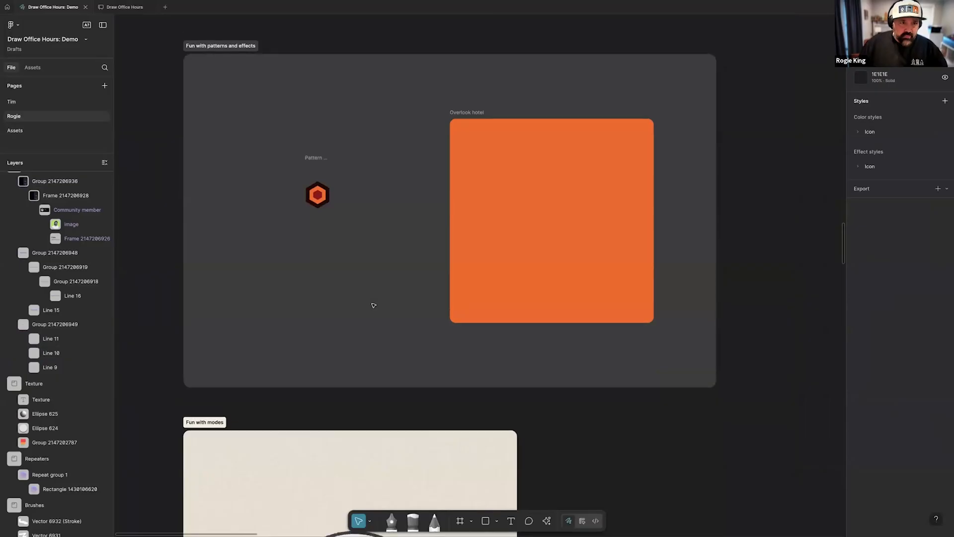
scroll(373, 305, "up", 1)
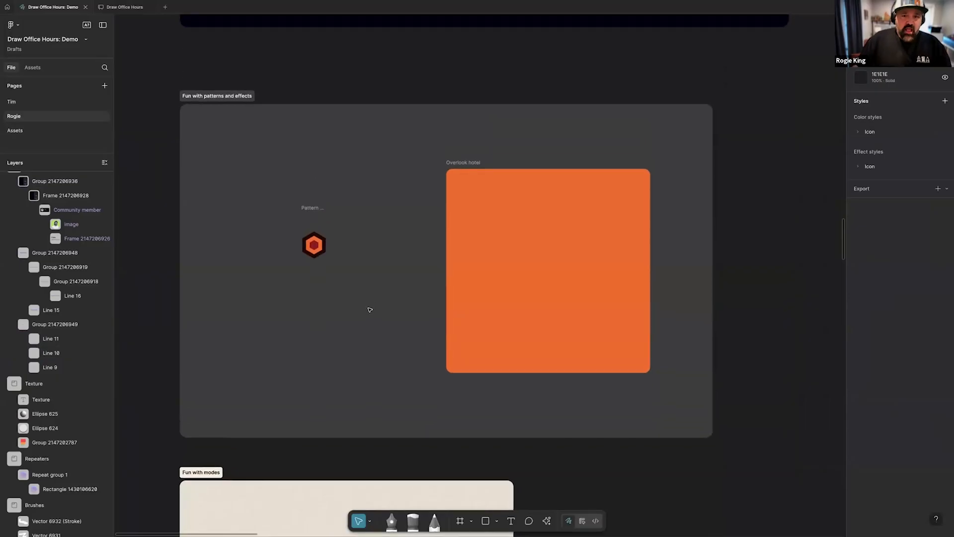
left_click(564, 288)
scroll(320, 195, "up", 2)
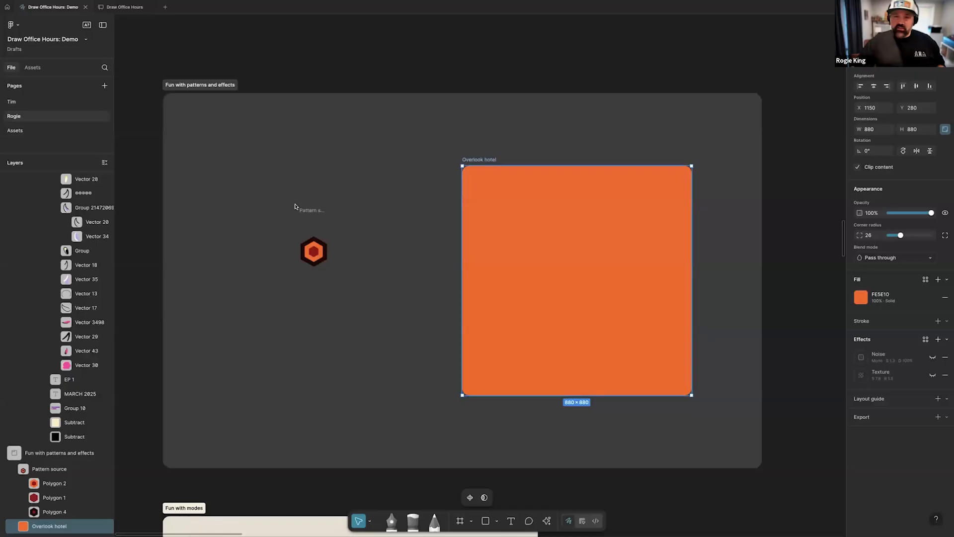
scroll(282, 232, "up", 3)
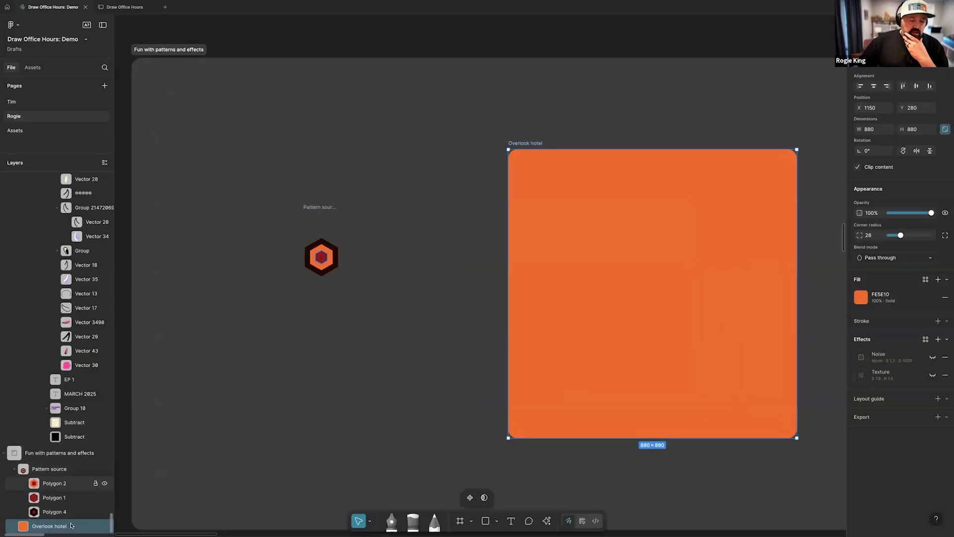
left_click(497, 521)
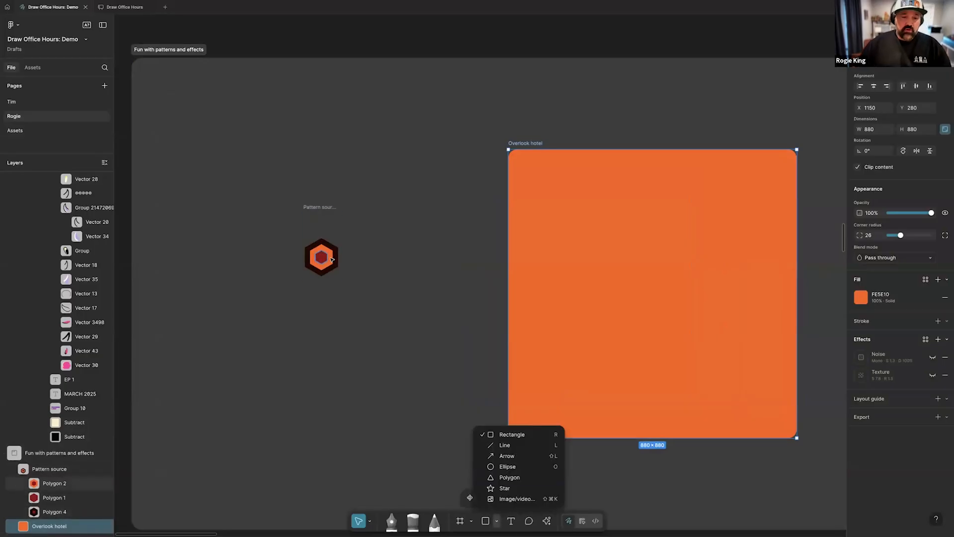
left_click(534, 143)
left_click(533, 144)
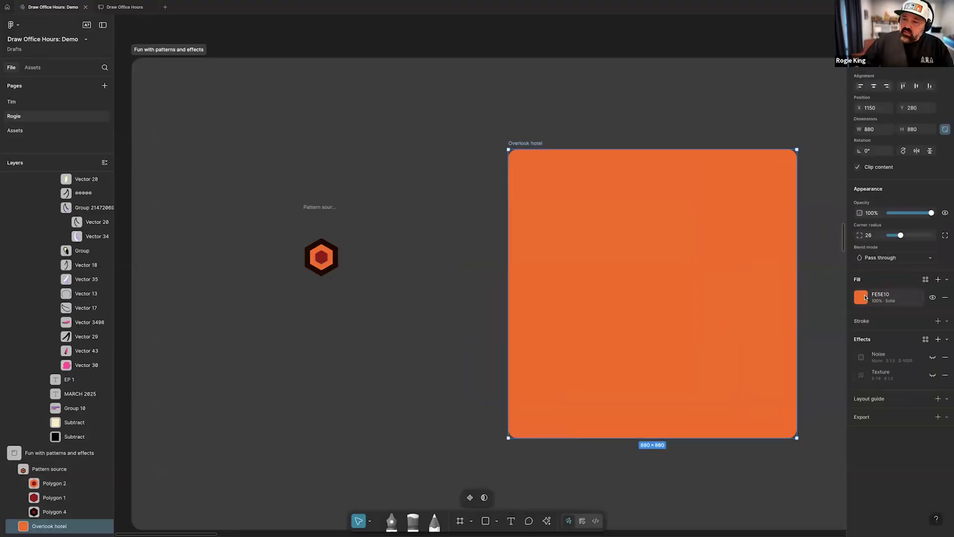
Add a pattern fill above the orange fill of the Overlook hotel frame, using the Pattern source frame as its source
left_click(938, 279)
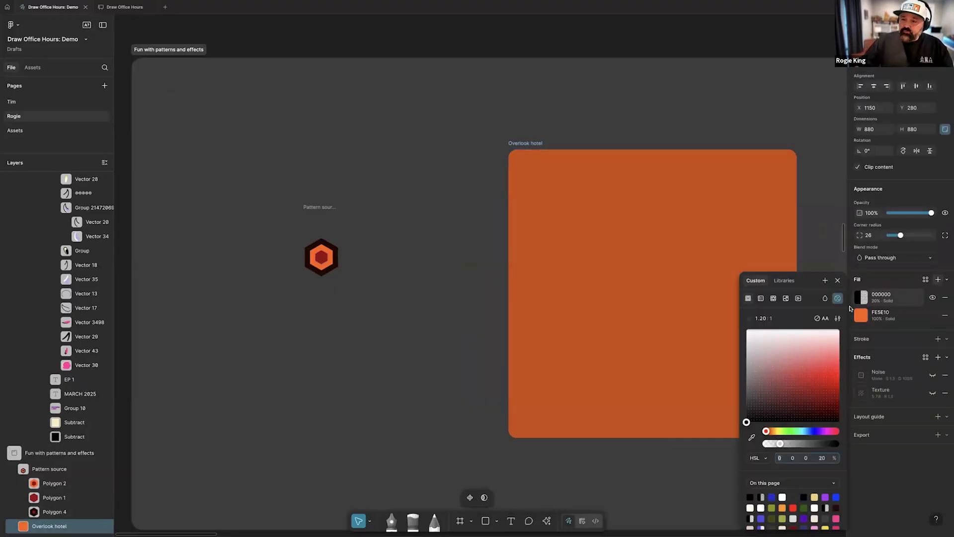
left_click(773, 298)
type("100")
key("Return")
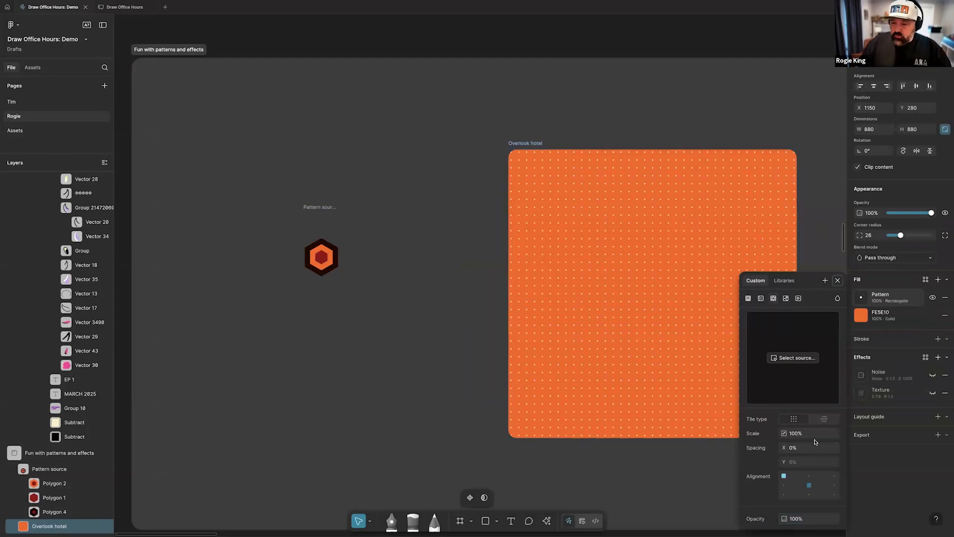
left_click(791, 358)
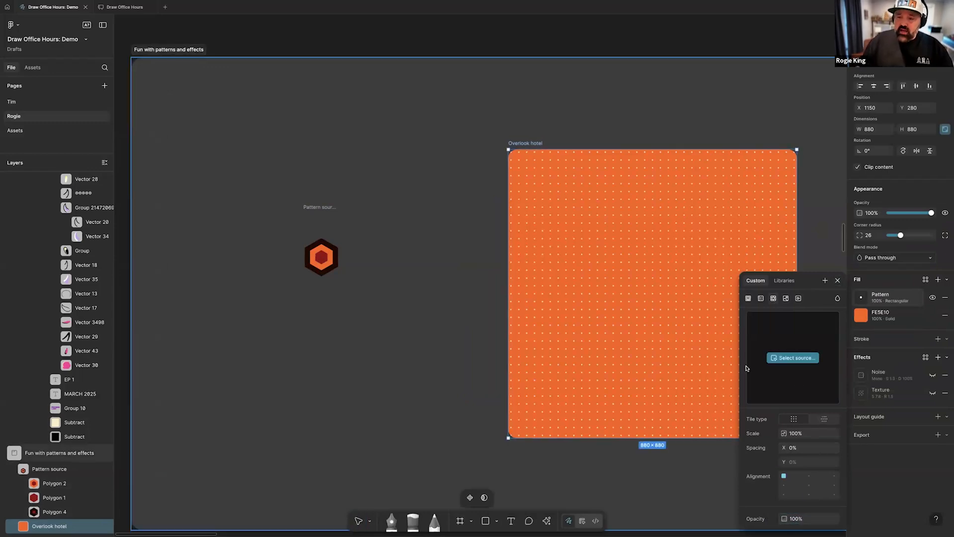
left_click(318, 206)
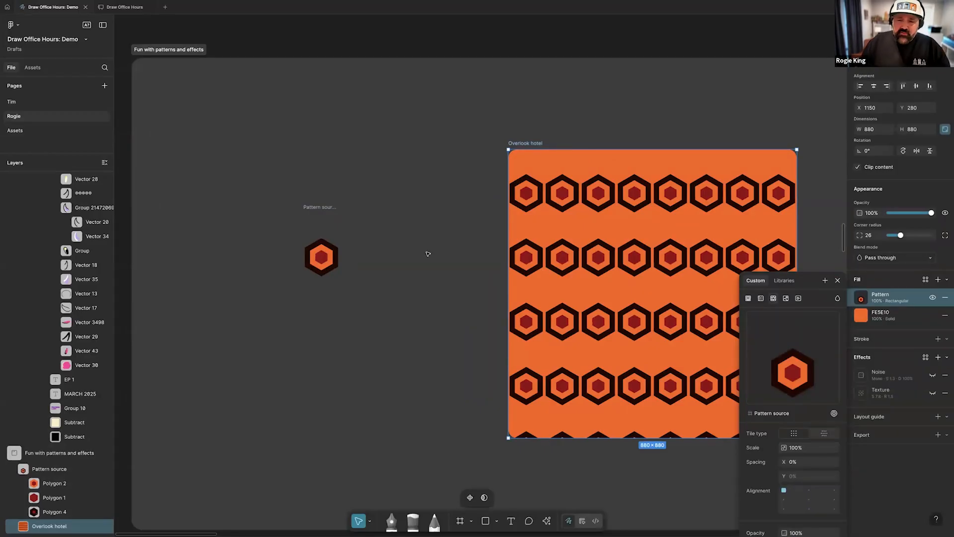
Draw a straight vertical line with the Pen tool from the hexagon's top up past the upper edge of the Pattern source frame
scroll(428, 254, "right", 5)
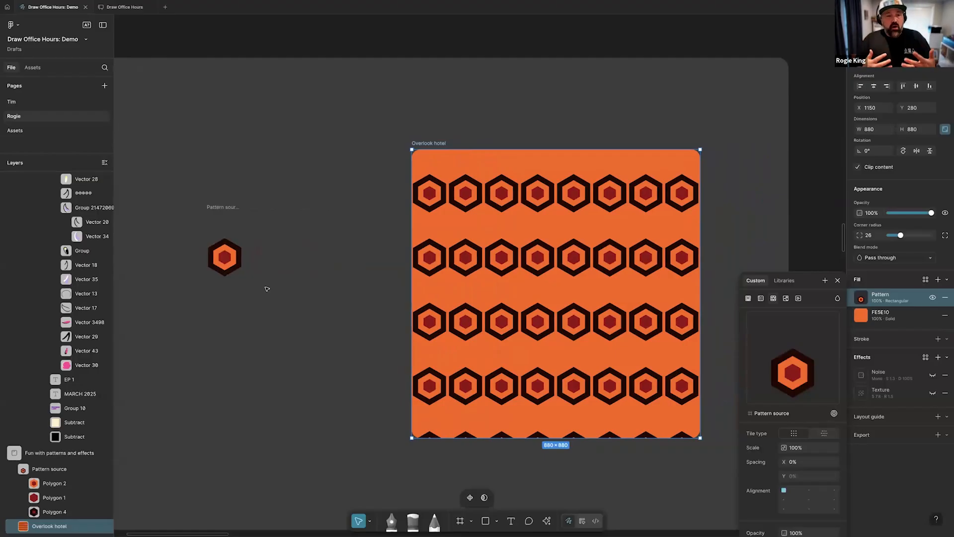
scroll(189, 225, "up", 3)
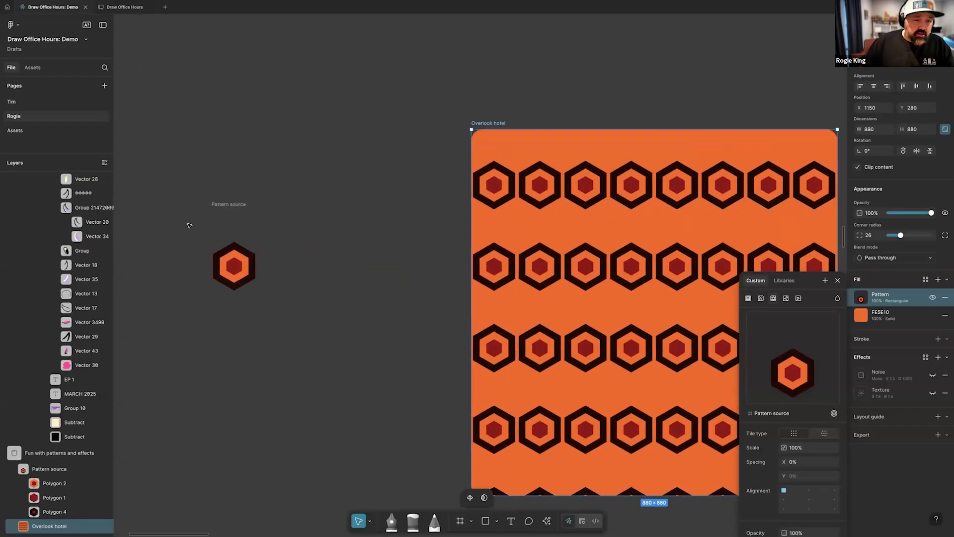
scroll(189, 225, "up", 1)
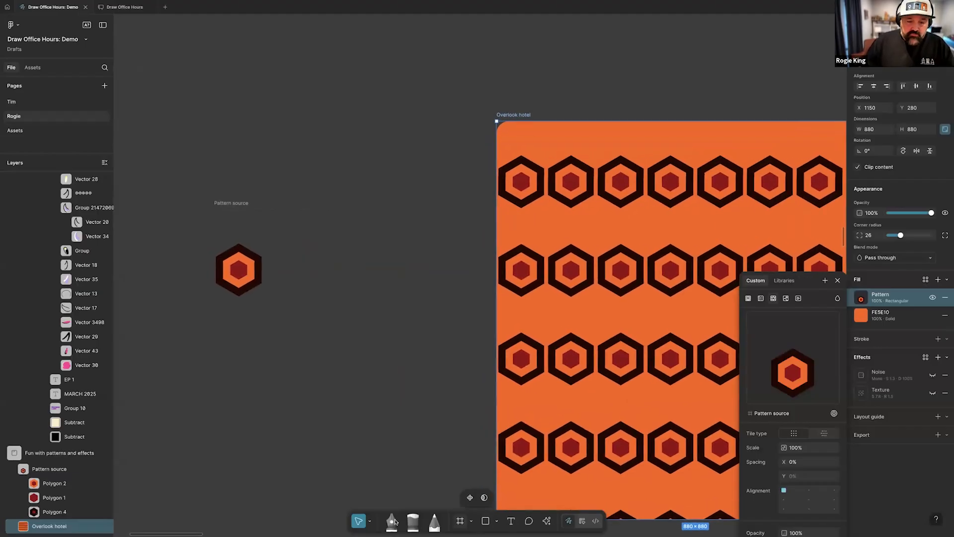
left_click(392, 520)
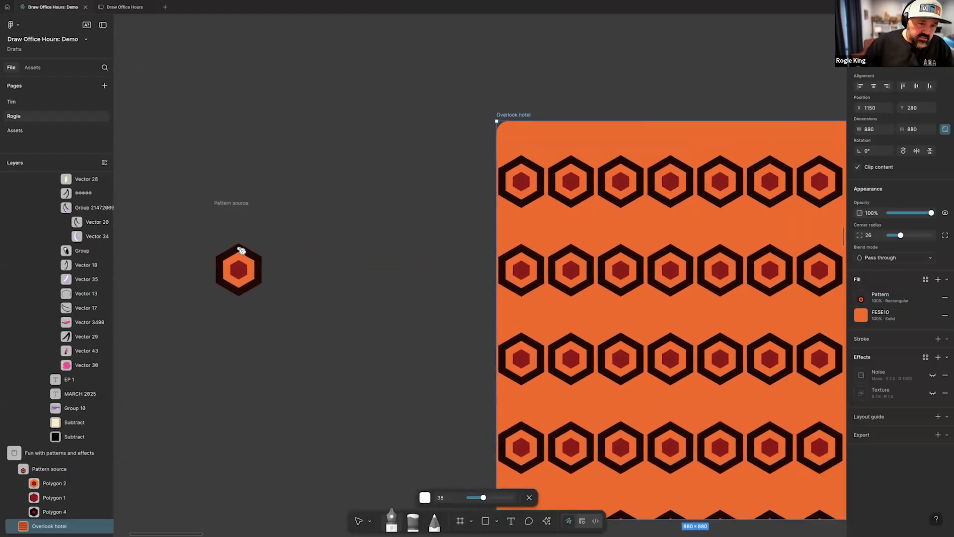
left_click_drag(239, 248, 243, 203)
left_click(239, 197)
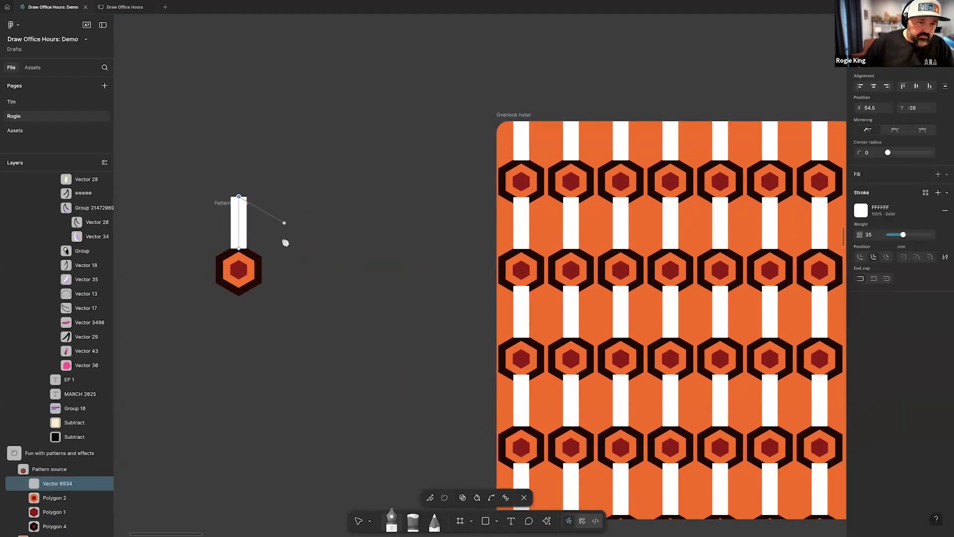
key("Escape")
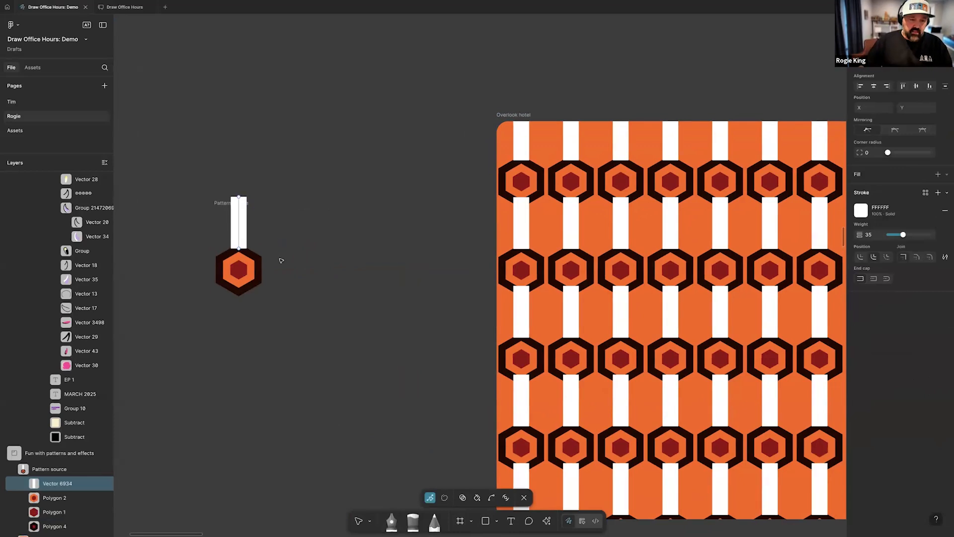
Change the vertical line's stroke color to 240500, sampled from the hexagon's dark outline
left_click(861, 210)
left_click(752, 368)
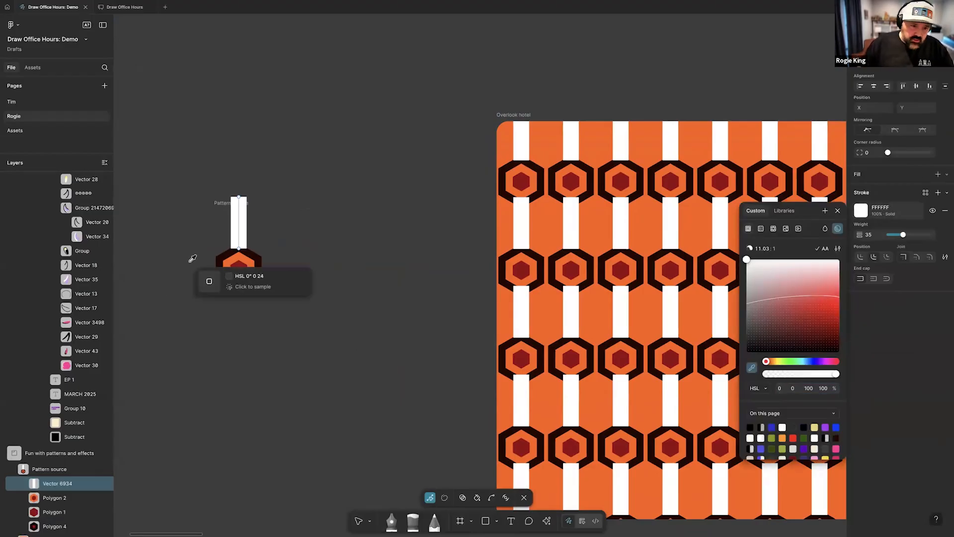
left_click(257, 252)
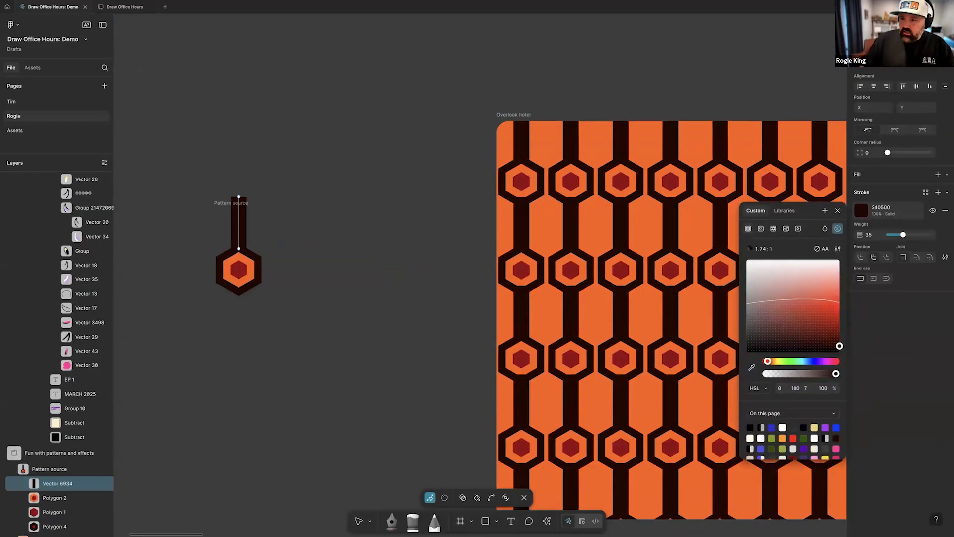
Set the vertical line's stroke weight to 16 and shorten it by lowering its upper endpoint to Y 17.5
left_click(870, 236)
type("16")
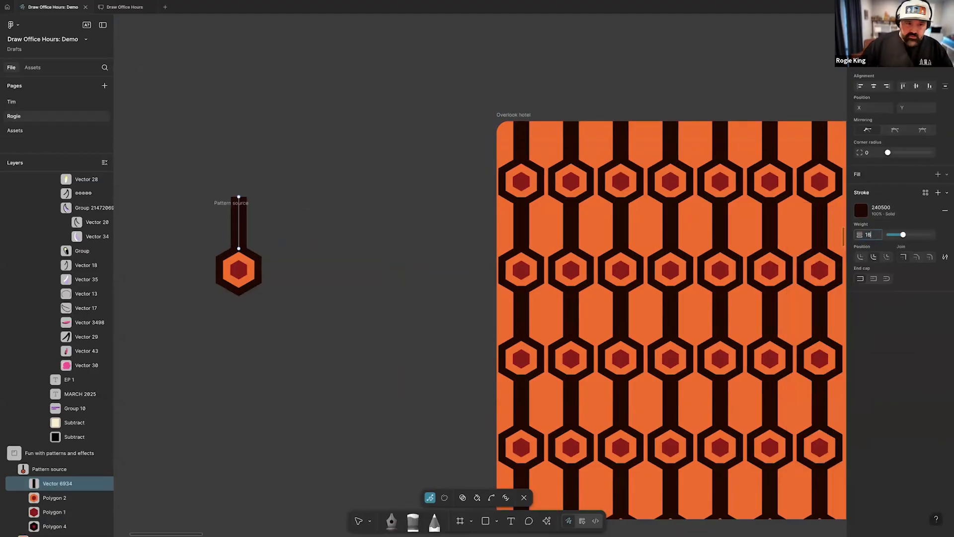
key("Return")
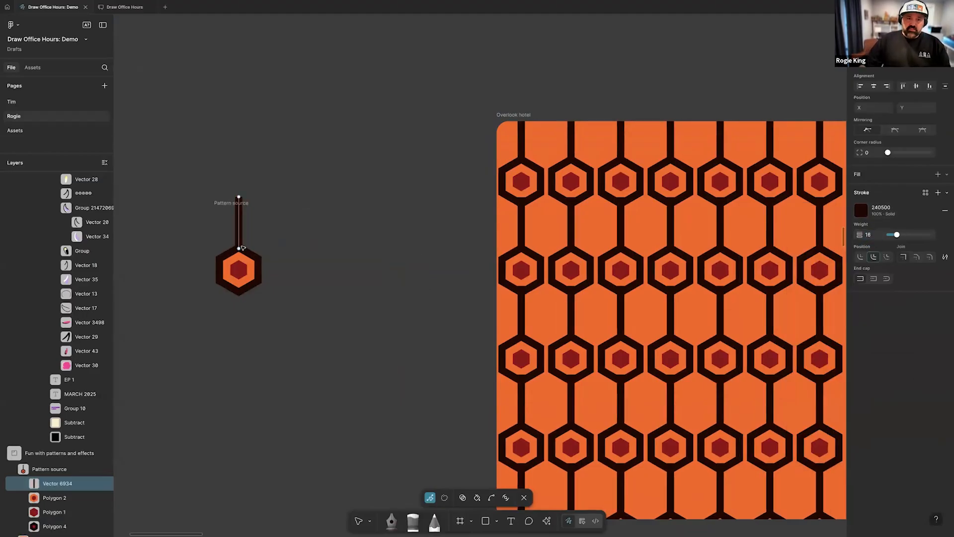
left_click_drag(239, 197, 239, 218)
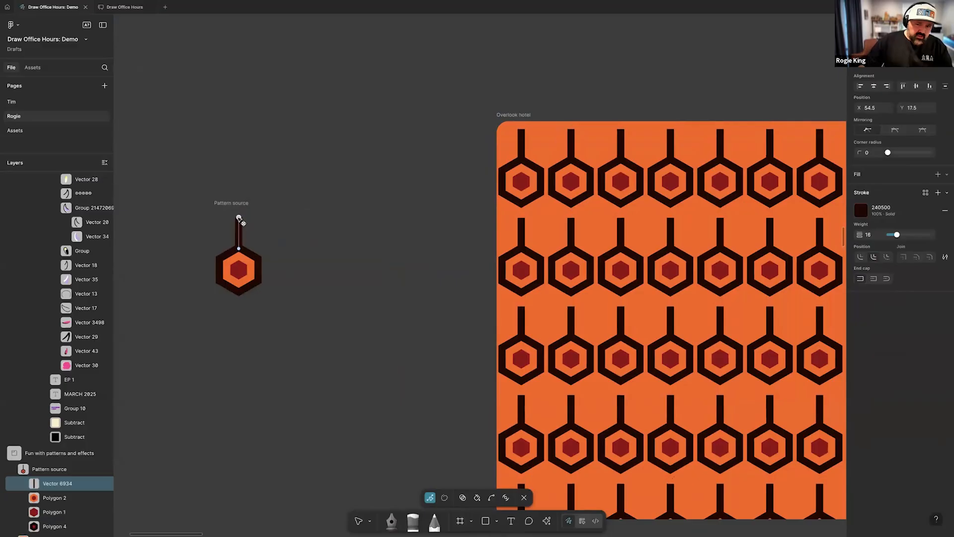
key("Escape")
Switch the tile type of the Overlook hotel frame's pattern fill from rectangular to horizontal hexagonal
left_click(514, 115)
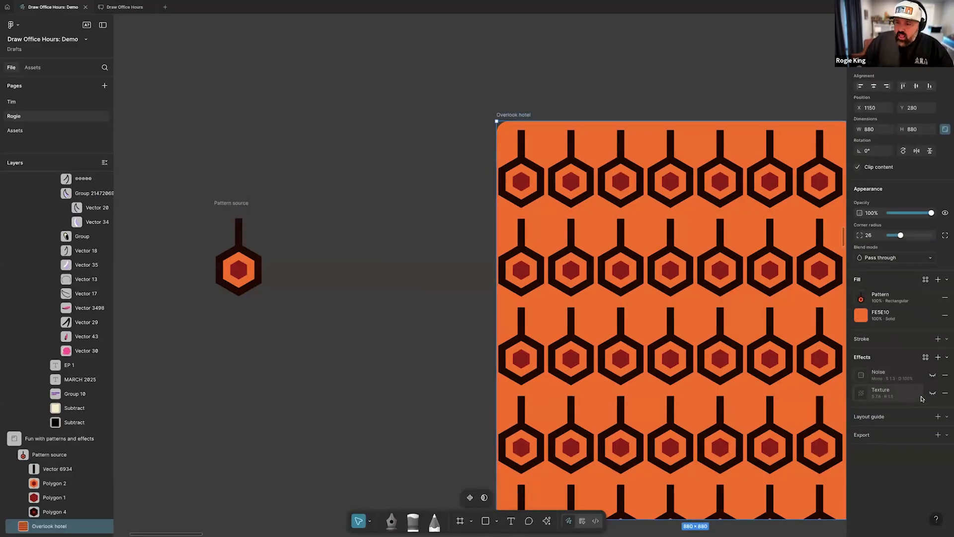
left_click(862, 300)
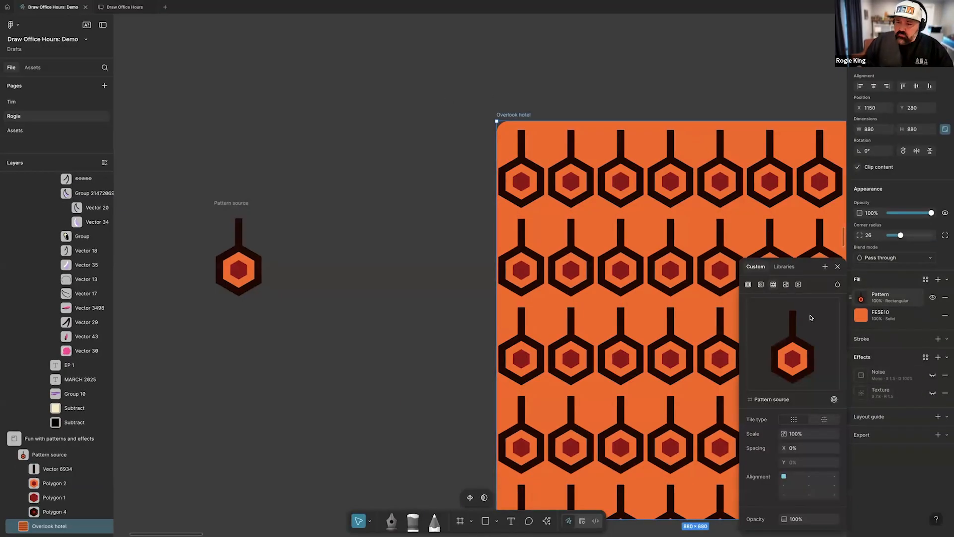
left_click(824, 420)
scroll(497, 330, "right", 3)
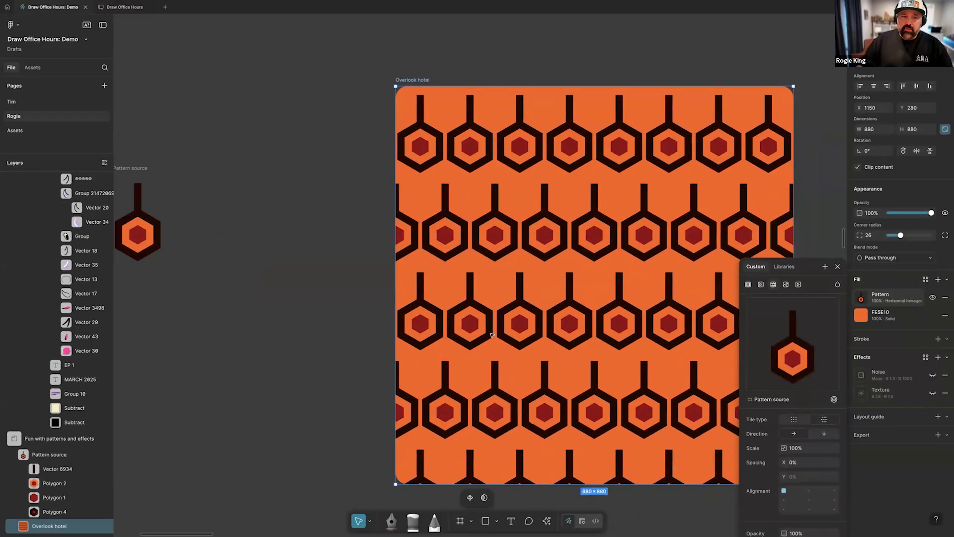
Set the Overlook hotel pattern fill's hexagonal direction to vertical, with spacing of X -16% and Y -6%
scroll(497, 330, "down", 3)
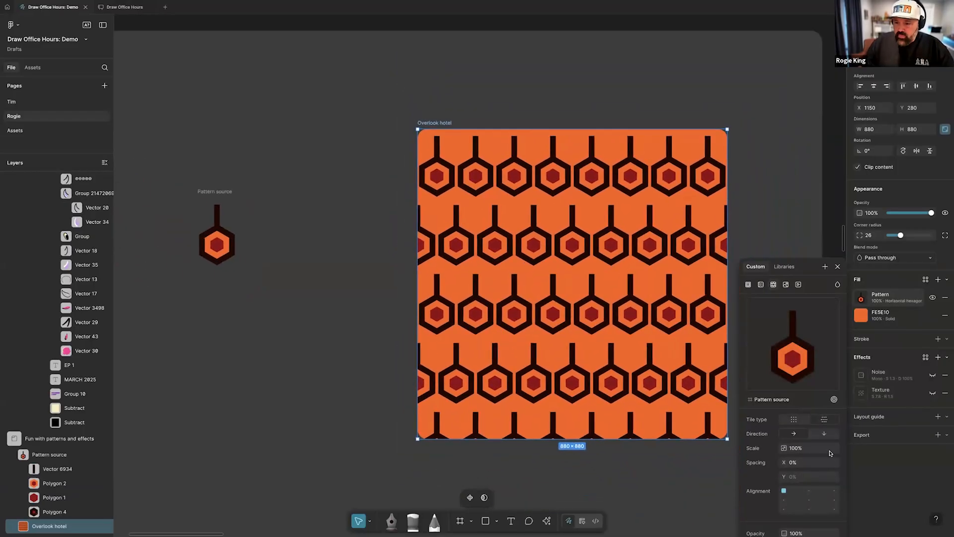
left_click(822, 435)
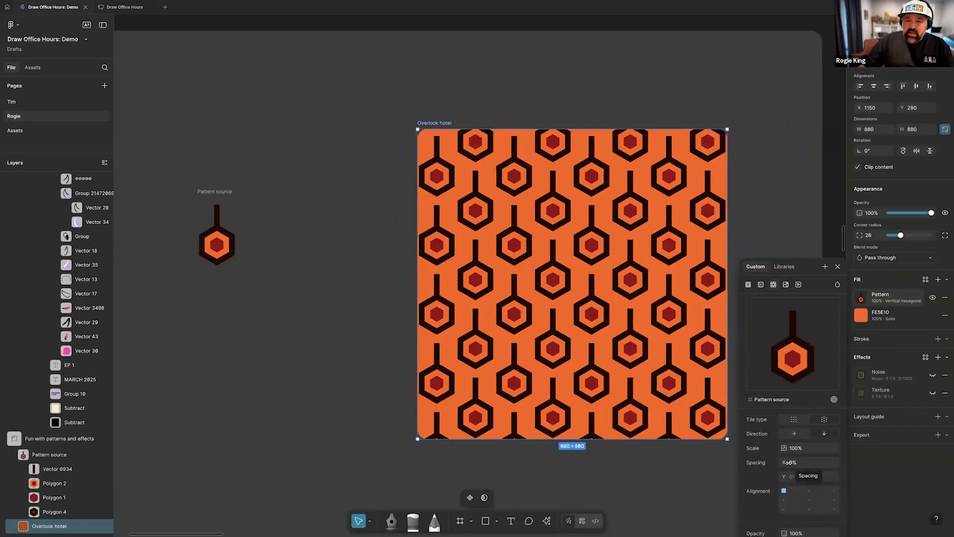
left_click_drag(784, 463, 766, 464)
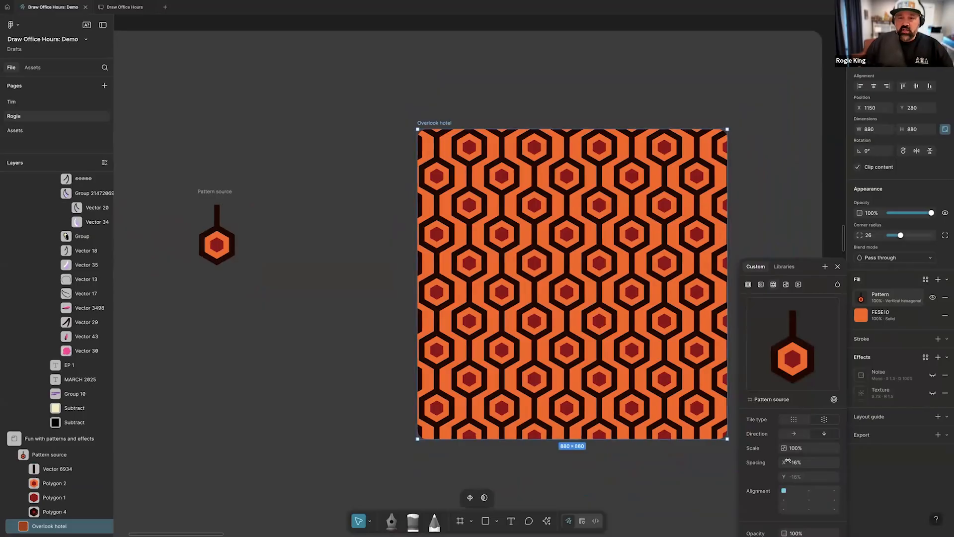
left_click(801, 477)
type("-6")
key("Return")
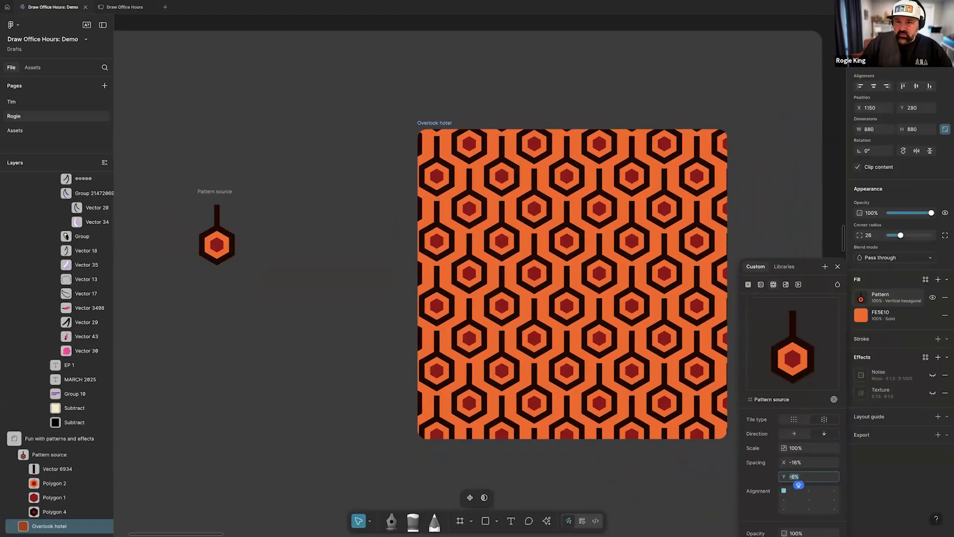
Extend the Pattern source's vertical line upward to Y 1 so the carpet's lines join the neighbouring hexagons
left_click(217, 215)
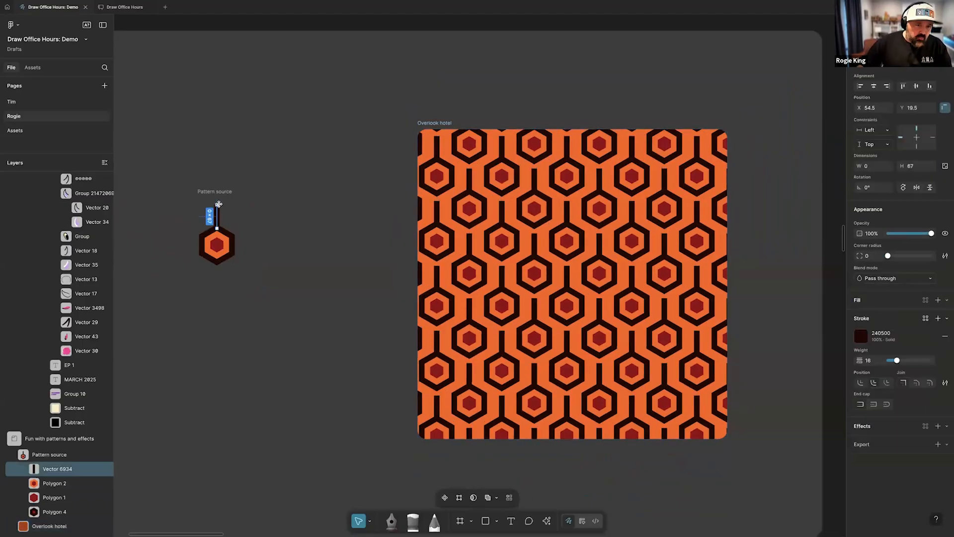
left_click_drag(218, 202, 219, 199)
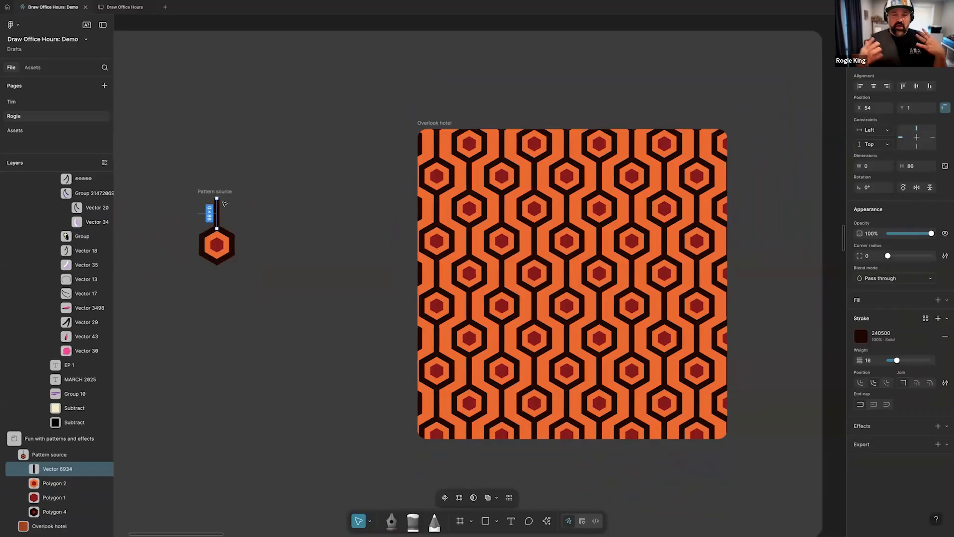
left_click(326, 275)
Examine the color variables used by the shadow ellipse and the eye in the Fun with modes frame
scroll(326, 273, "down", 5)
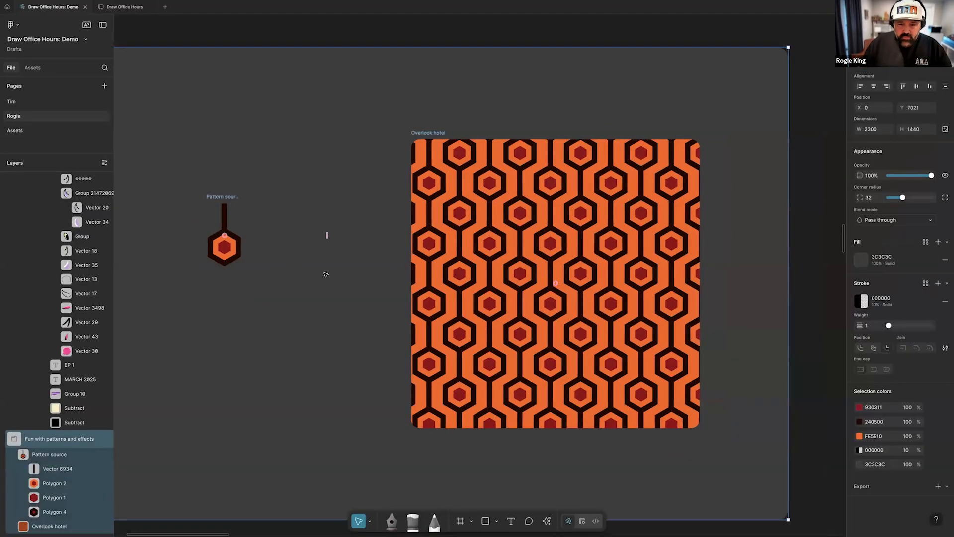
scroll(327, 273, "down", 10)
scroll(318, 308, "left", 2)
scroll(318, 308, "up", 2)
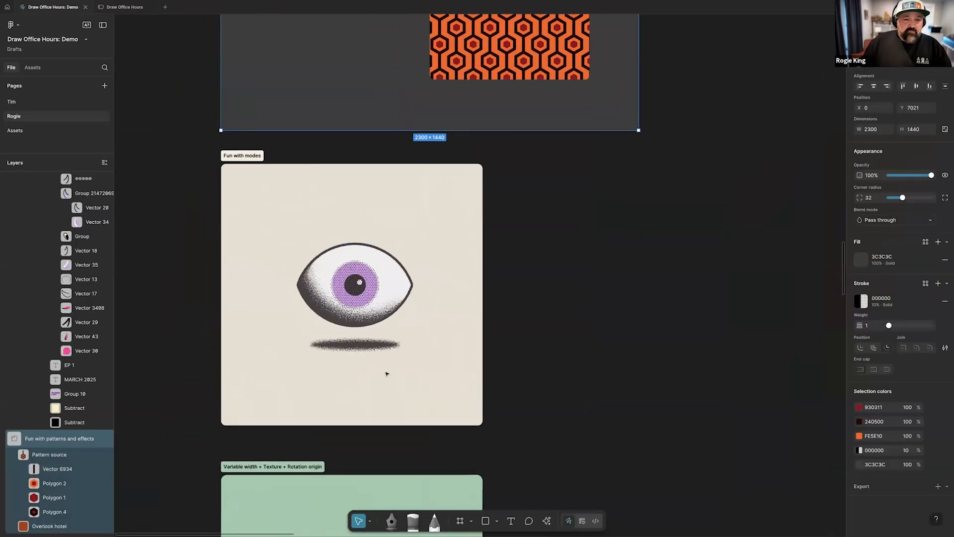
scroll(309, 343, "up", 3)
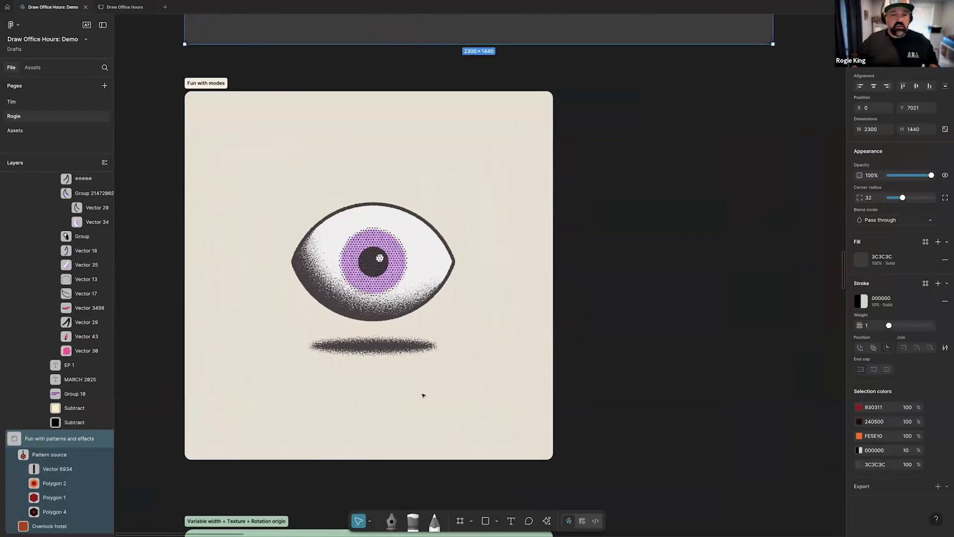
left_click(404, 348)
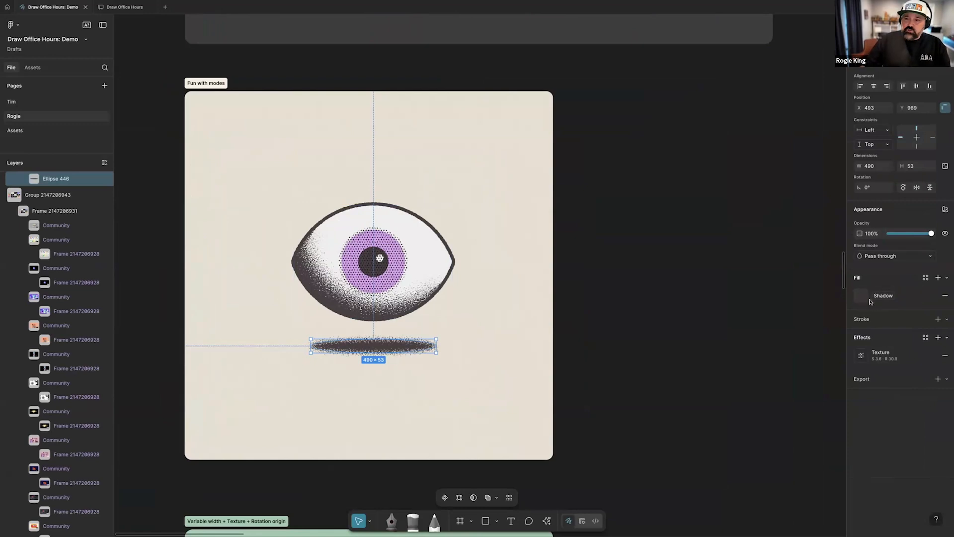
left_click(393, 293)
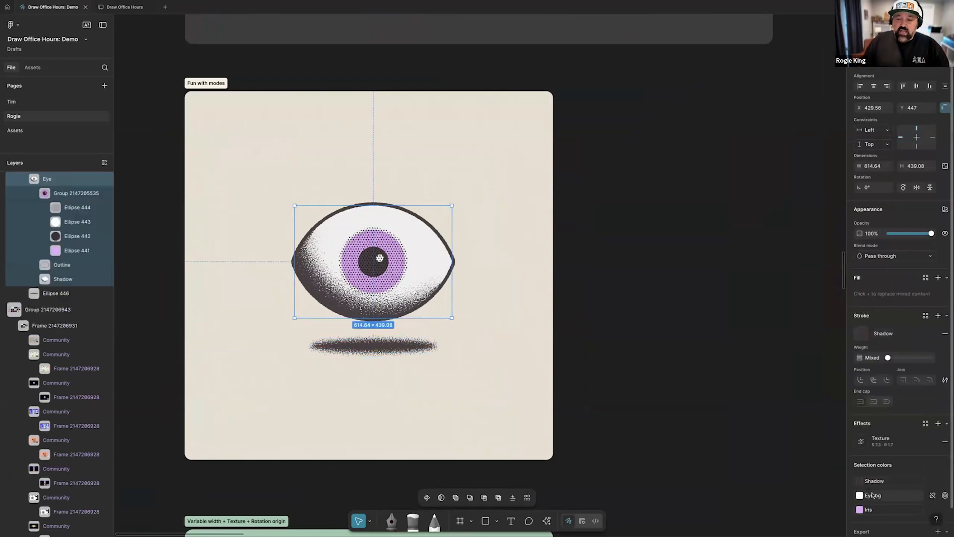
Set the Fun with modes frame's variable mode to Dark
left_click(263, 102)
left_click(223, 83)
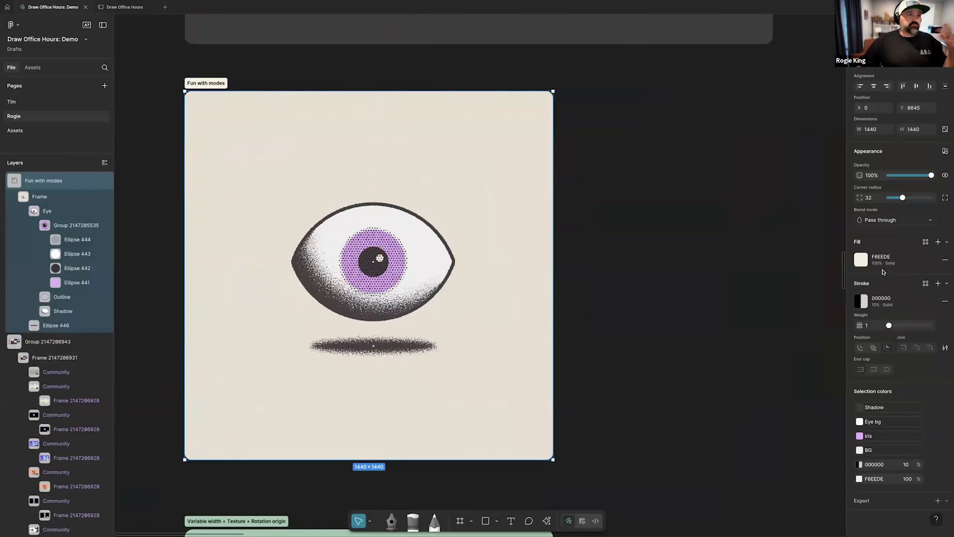
left_click(945, 152)
mouse_move(893, 182)
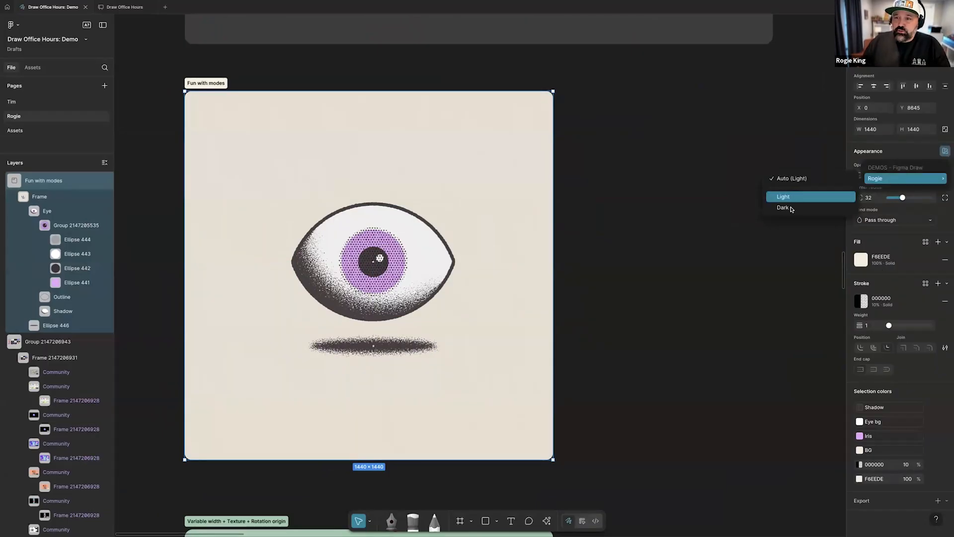
left_click(792, 209)
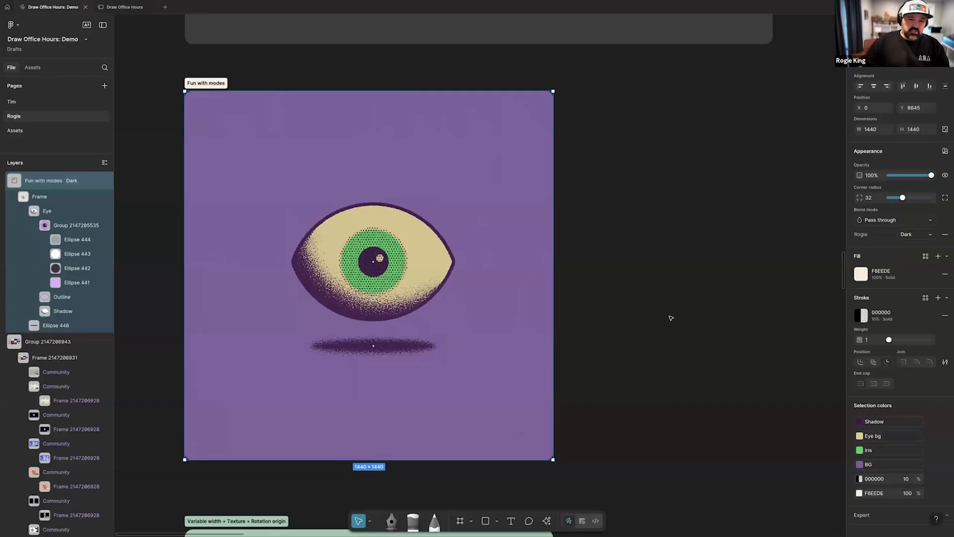
Examine the Texture Labs stamp and its devil head in the Variable width + Texture + Rotation origin frame
scroll(643, 319, "down", 10)
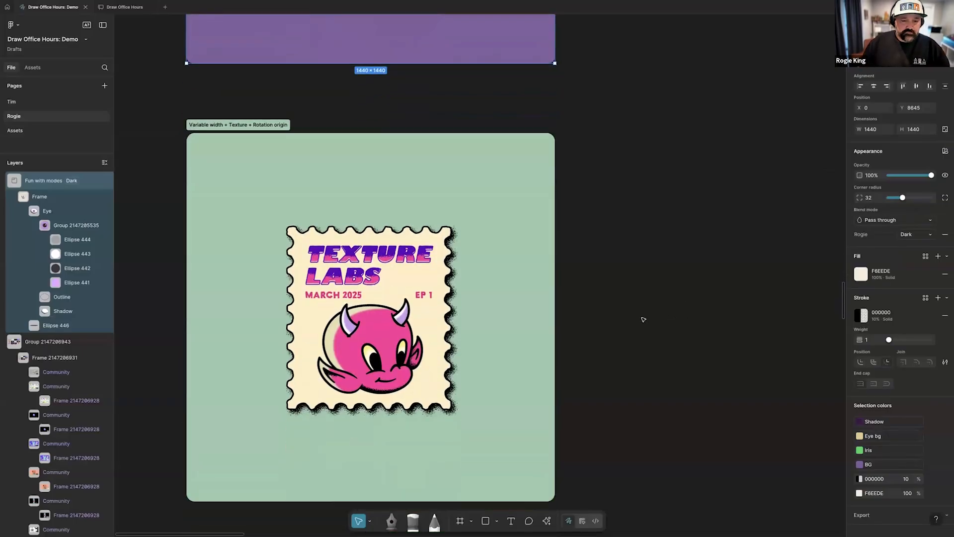
scroll(643, 319, "left", 2)
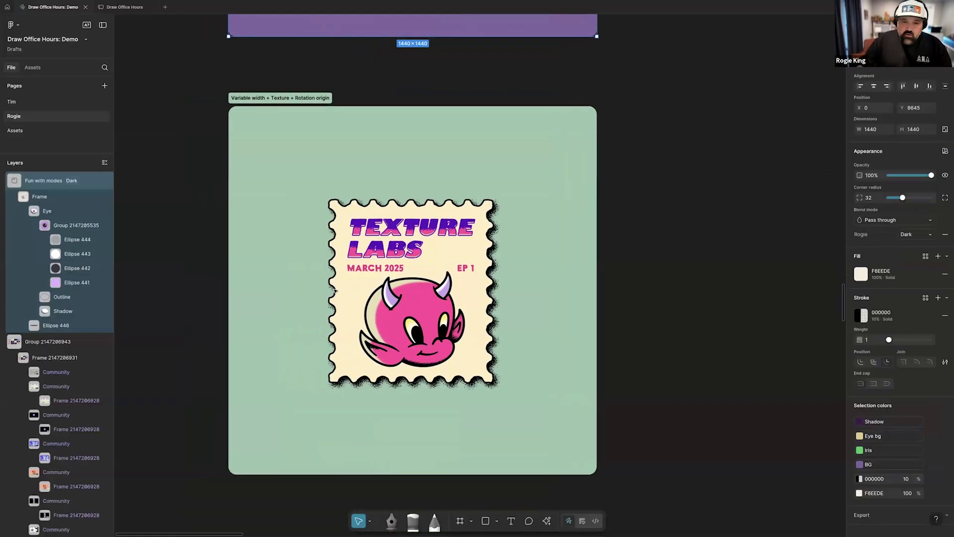
scroll(666, 323, "down", 3)
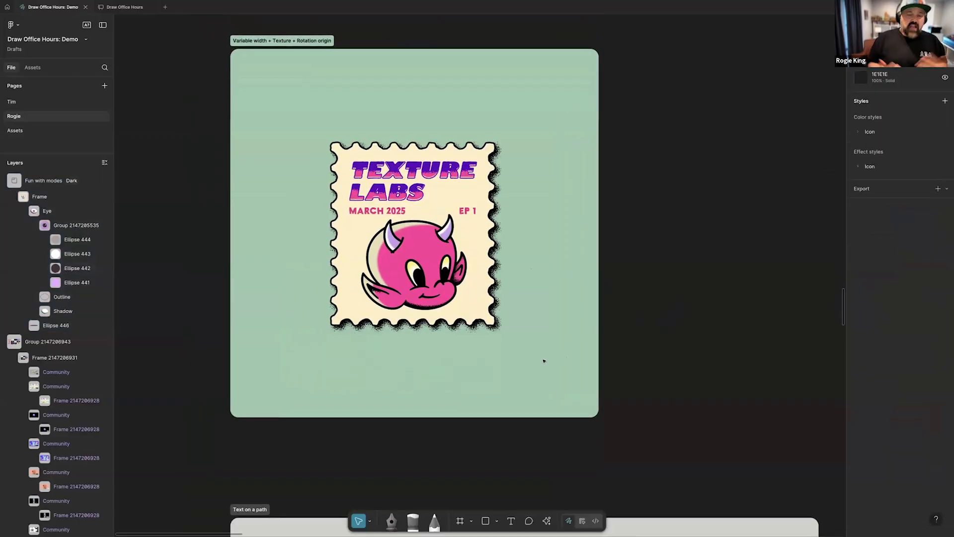
scroll(338, 245, "up", 5)
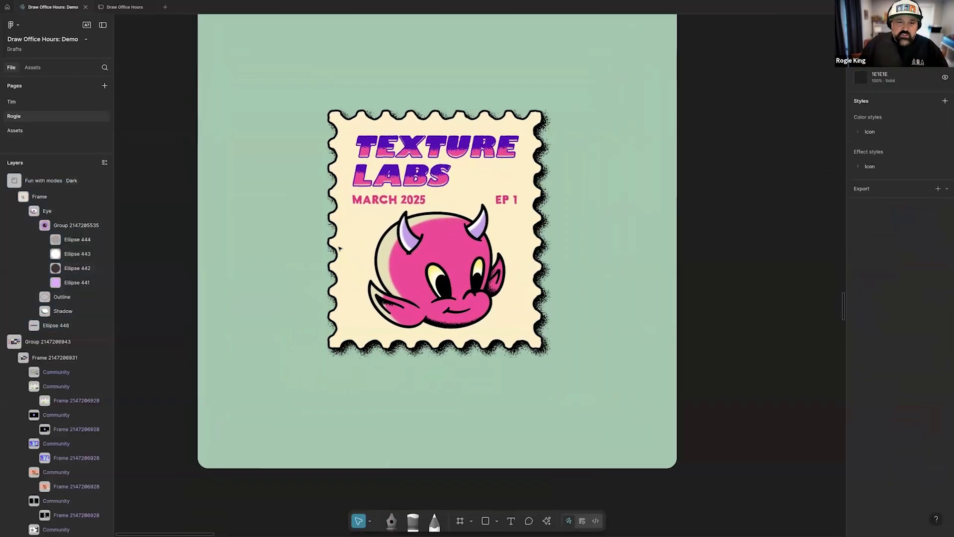
scroll(438, 255, "up", 3)
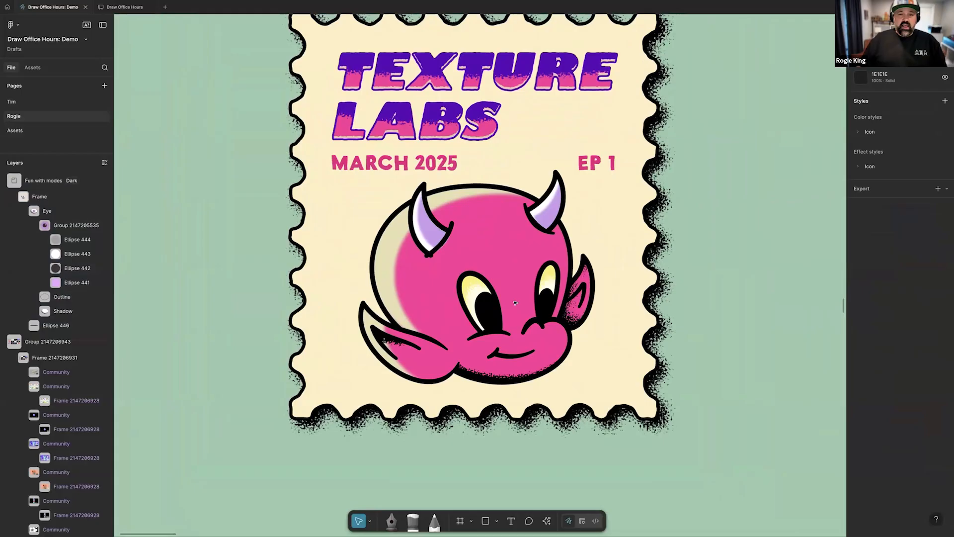
scroll(444, 250, "up", 3)
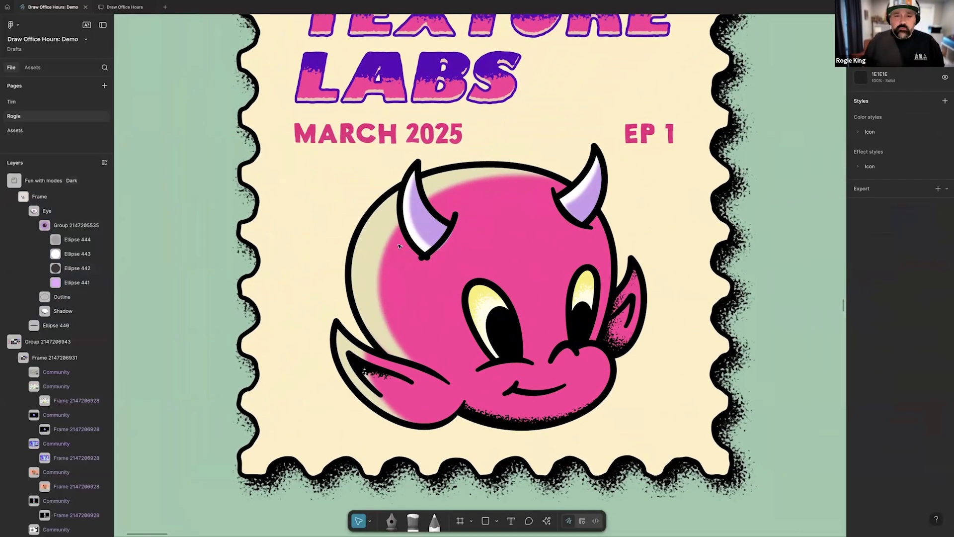
scroll(444, 239, "up", 2)
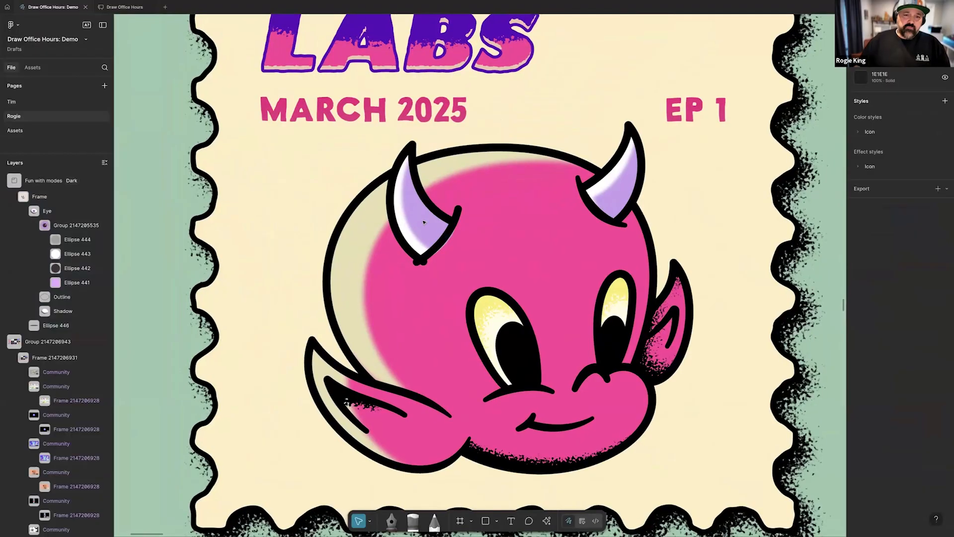
Try rotating the devil's left horn group about its default center origin
left_click(418, 224)
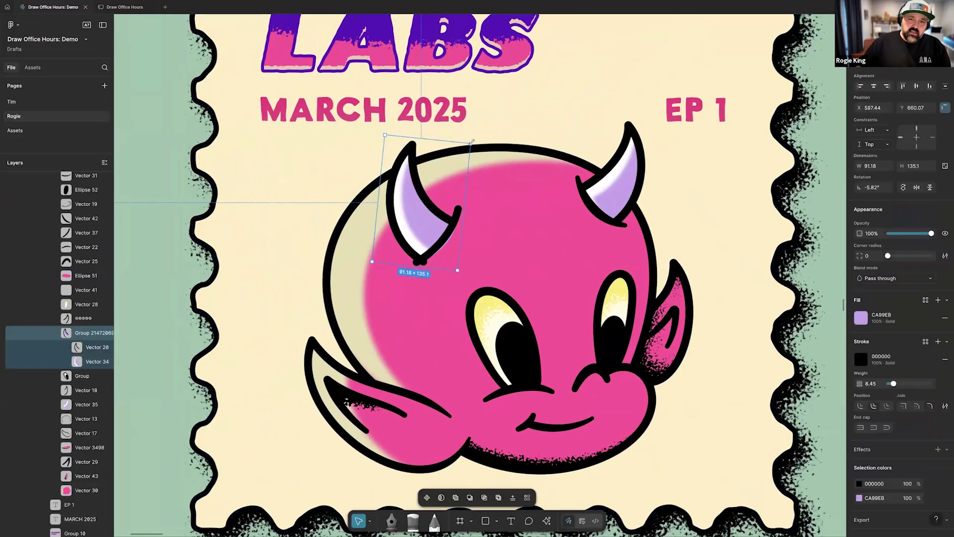
left_click_drag(475, 142, 443, 132)
key("ctrl+z")
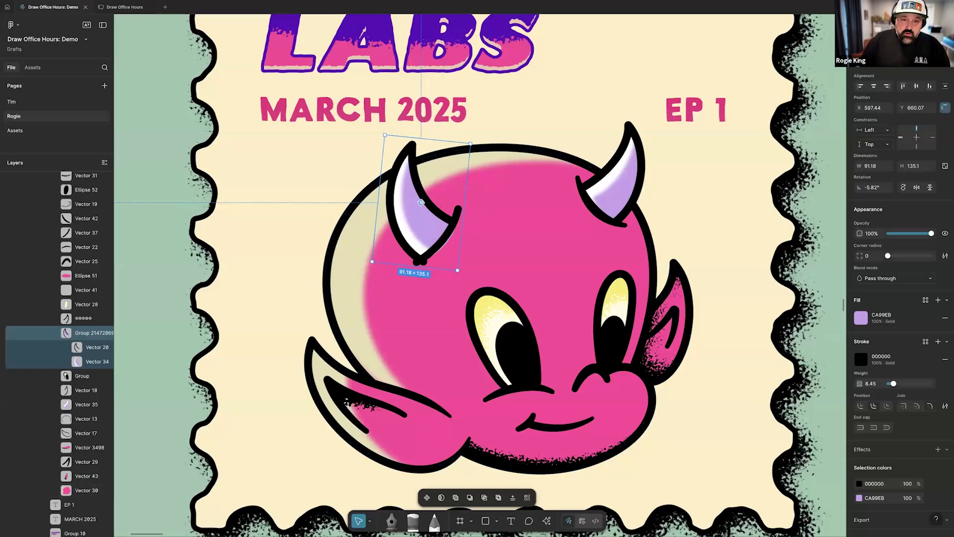
Rotate the left horn to -5.43° about an origin placed at its base, and shift it to X 594.79, Y 656
left_click_drag(421, 202, 419, 260)
mouse_move(470, 141)
left_mouse_down()
mouse_move(463, 138)
mouse_move(462, 148)
left_mouse_up()
left_click_drag(414, 206, 412, 202)
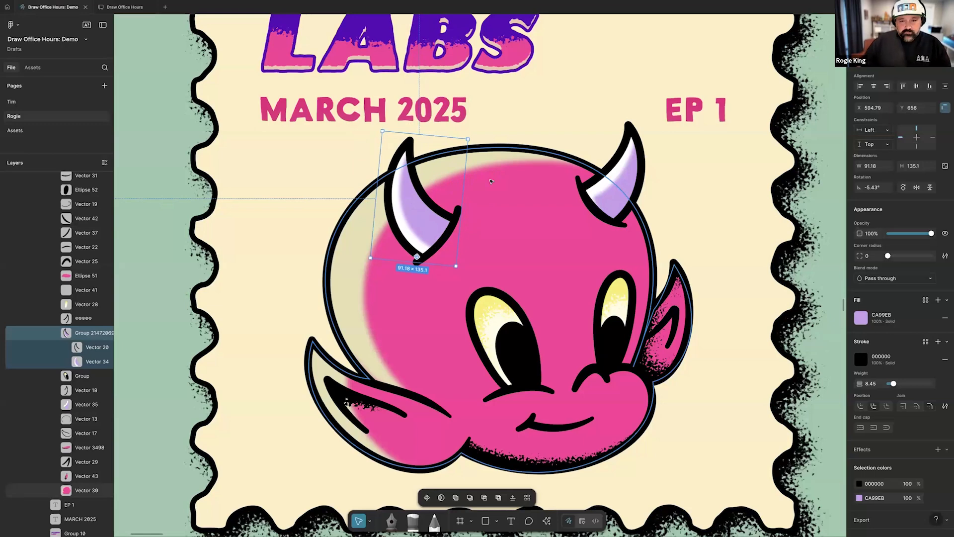
Shorten the curved stroke at the left horn's base by moving its upper endpoint to X 676, Y 743.5
left_click(453, 227)
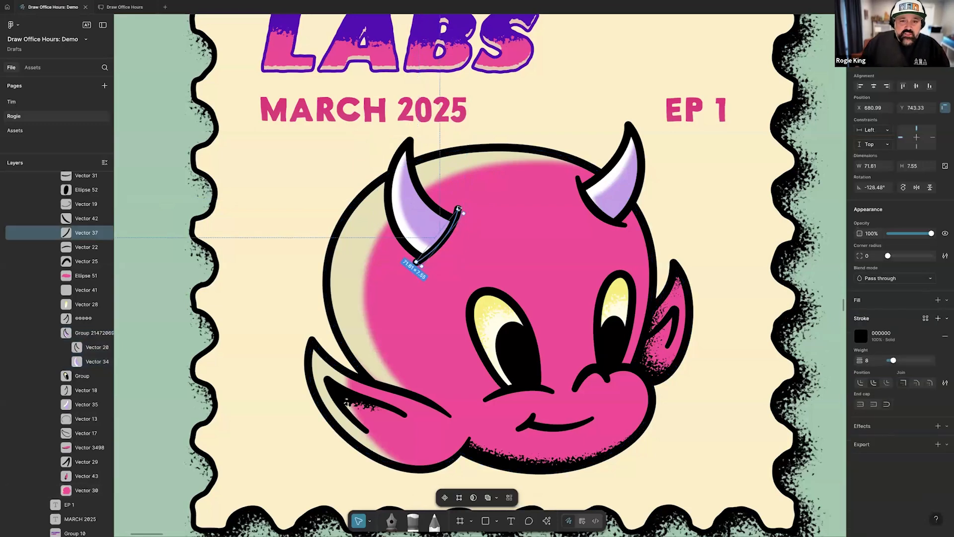
double_click(461, 217)
left_click_drag(463, 219, 460, 215)
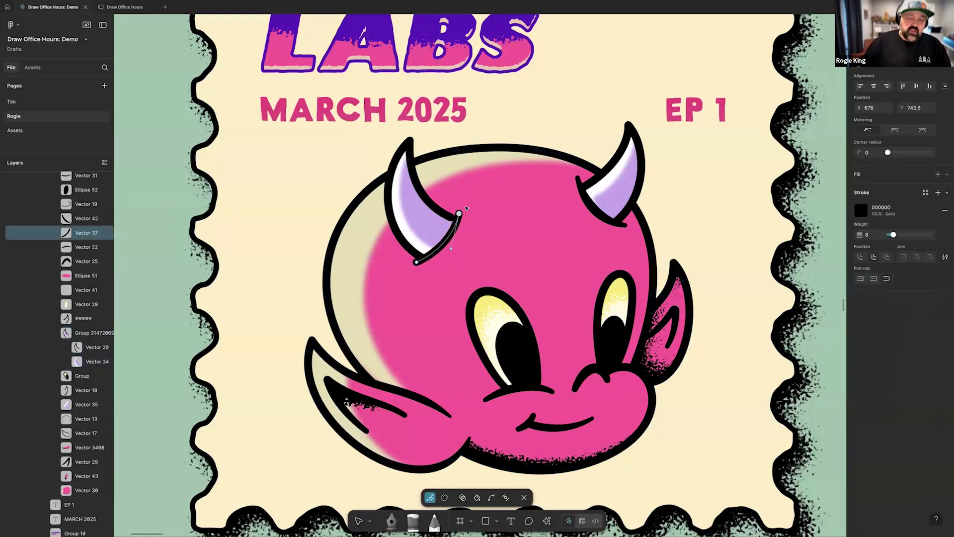
scroll(465, 208, "up", 4)
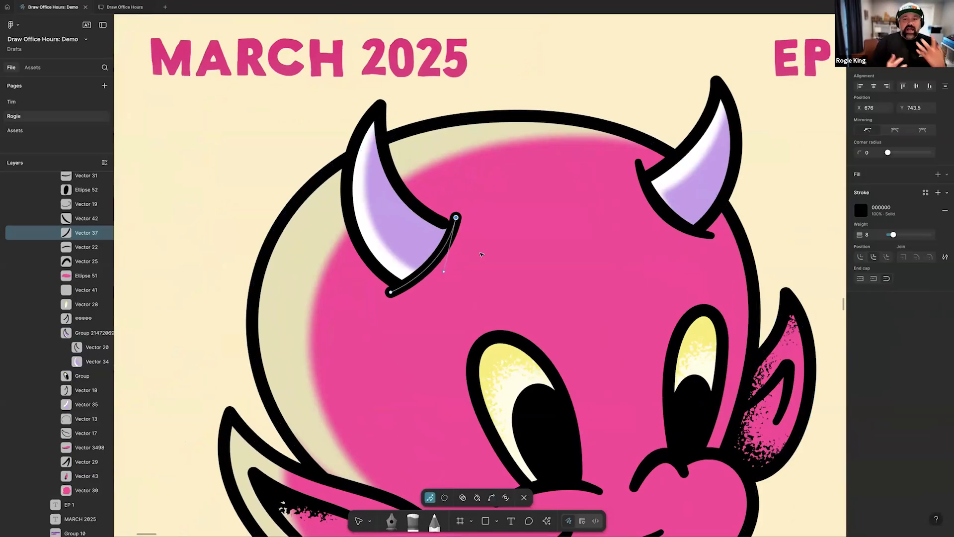
key("Escape")
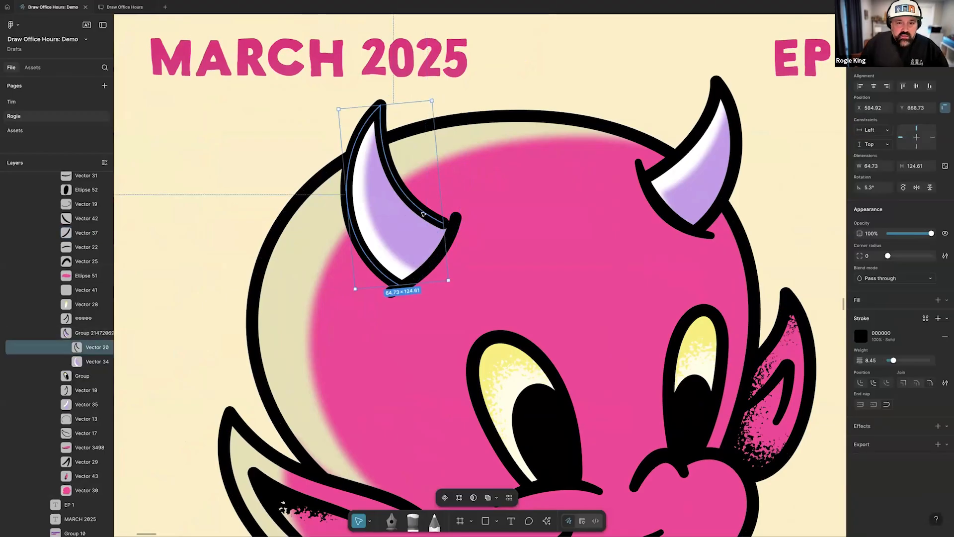
Edit the left horn's outline and base stroke together, moving the outline's inner endpoint to X 673.3, Y 752.5 on the base stroke
left_click(455, 233, "shift")
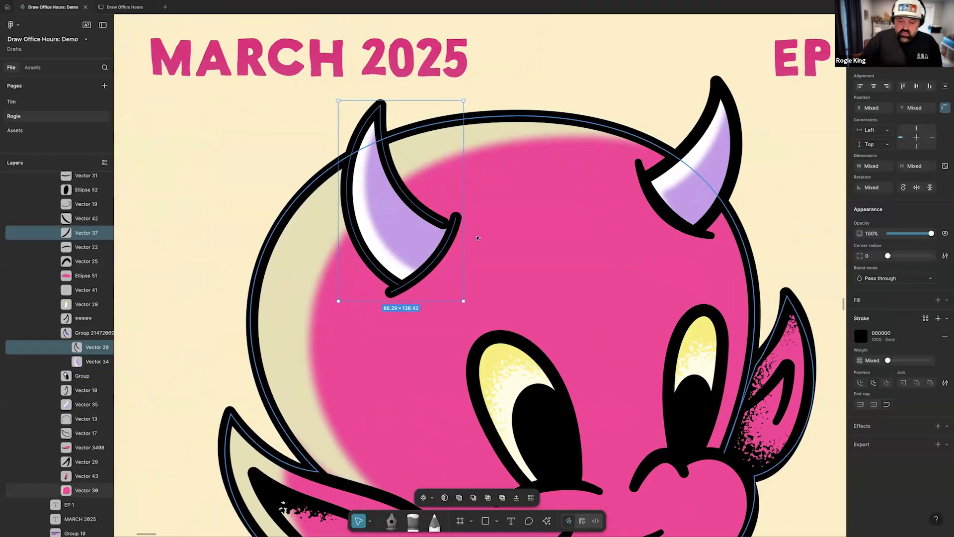
key("Return")
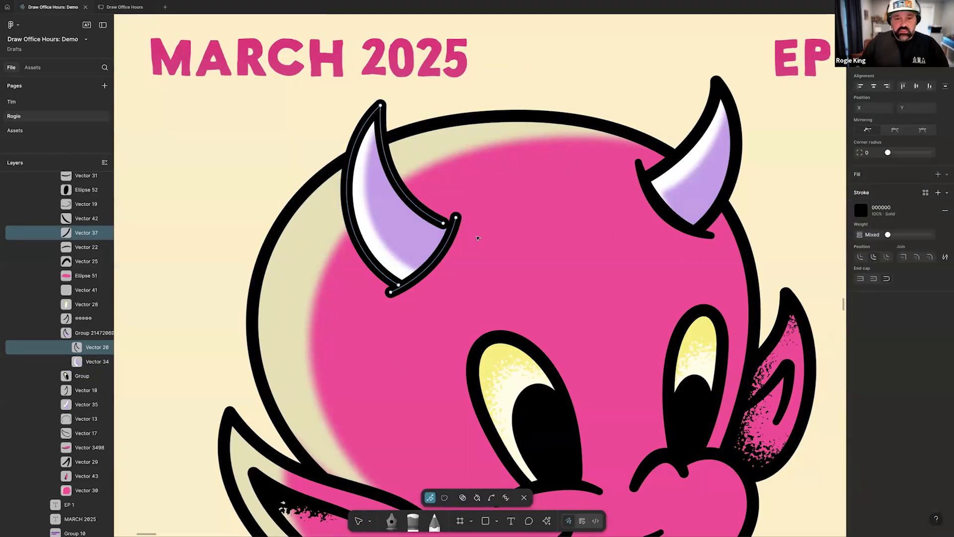
left_click(445, 224)
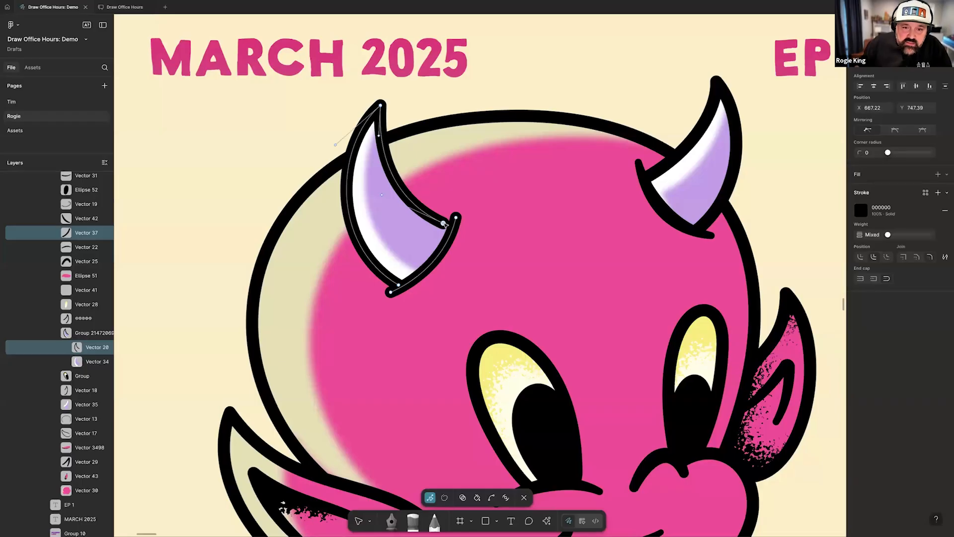
left_click_drag(453, 231, 452, 231)
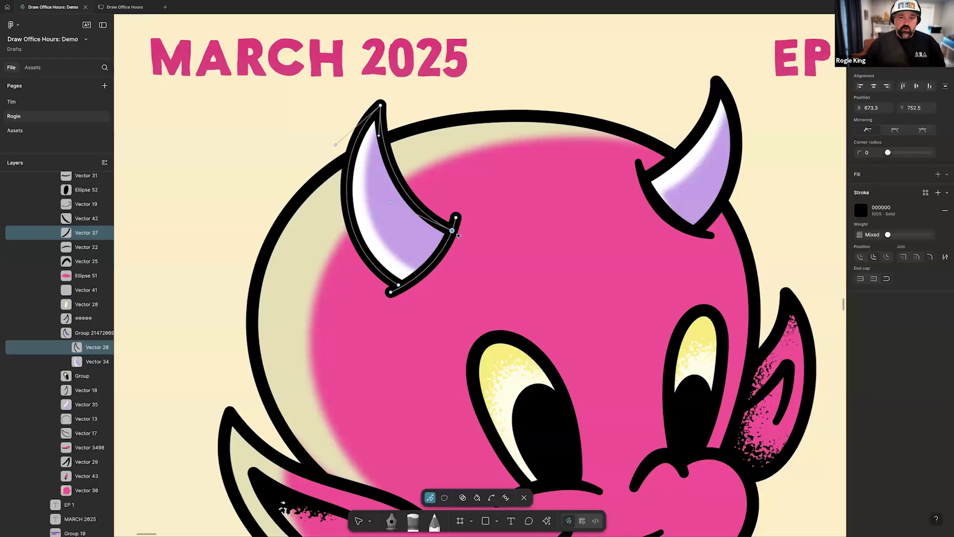
key("Escape")
key("Escape")
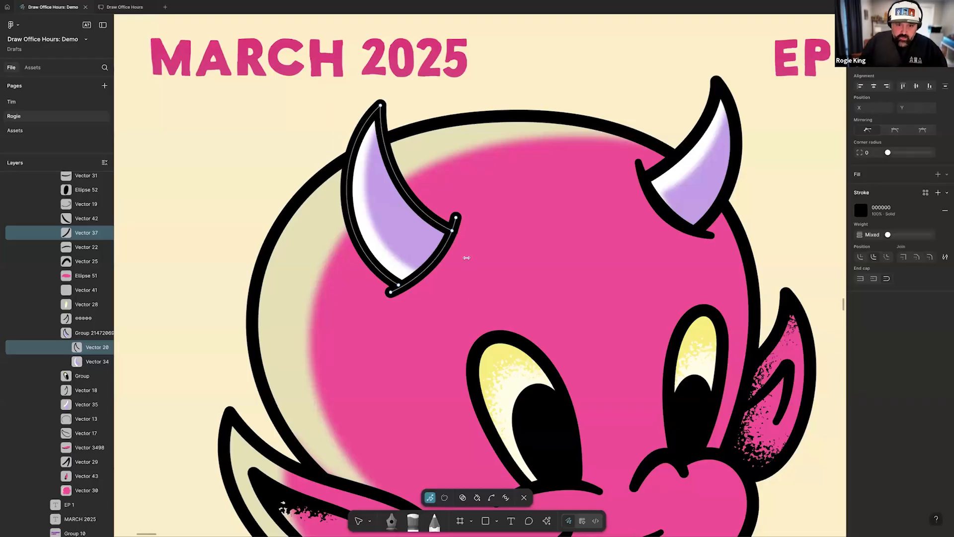
scroll(441, 268, "down", 2)
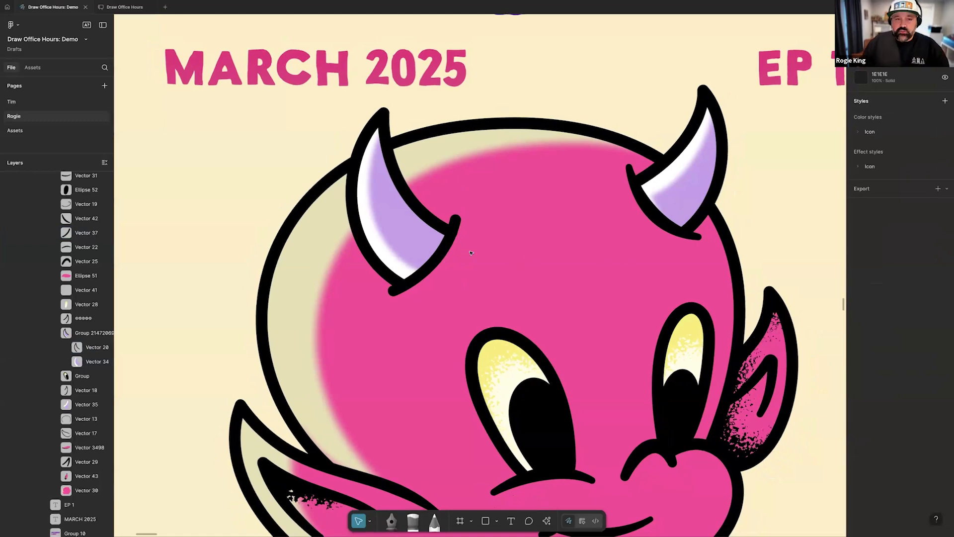
scroll(469, 253, "down", 3)
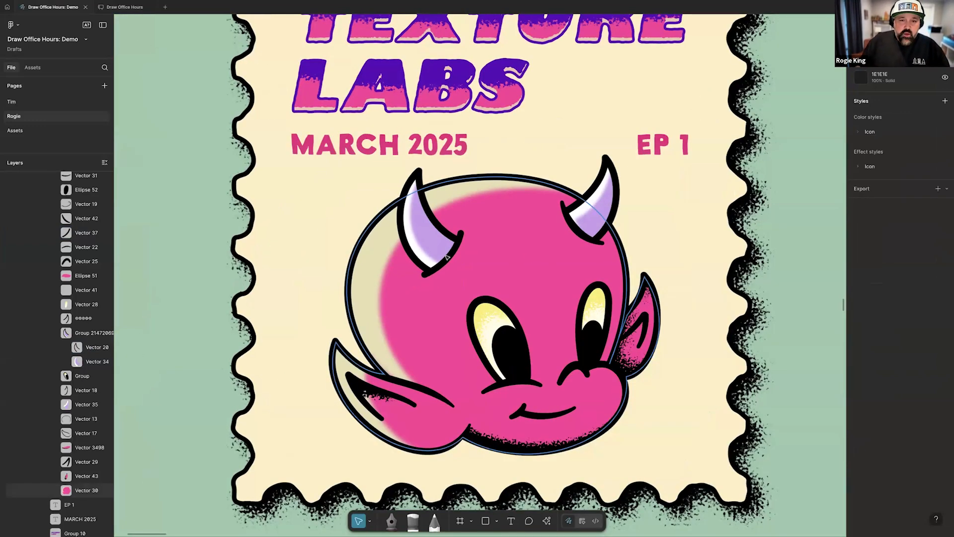
Thicken the middle of the black curved stroke at the devil's left horn base with the Variable width tool
left_click(449, 257)
scroll(449, 257, "up", 5)
scroll(449, 257, "down", 5)
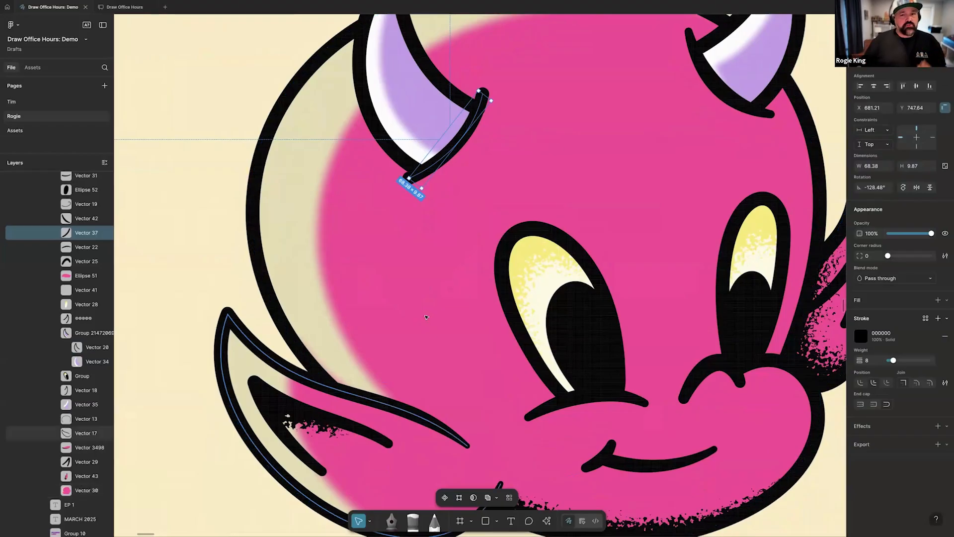
scroll(460, 129, "up", 2)
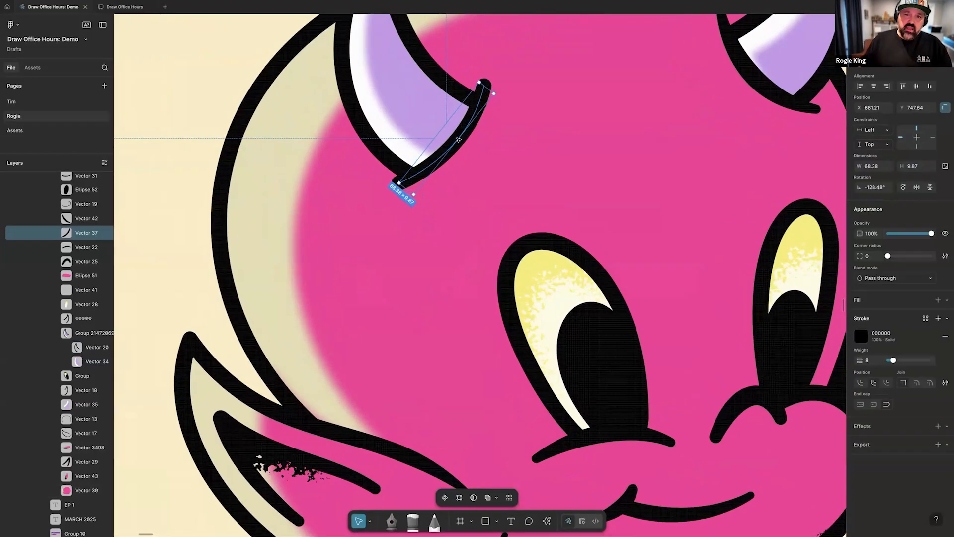
scroll(457, 136, "up", 2)
key("Return")
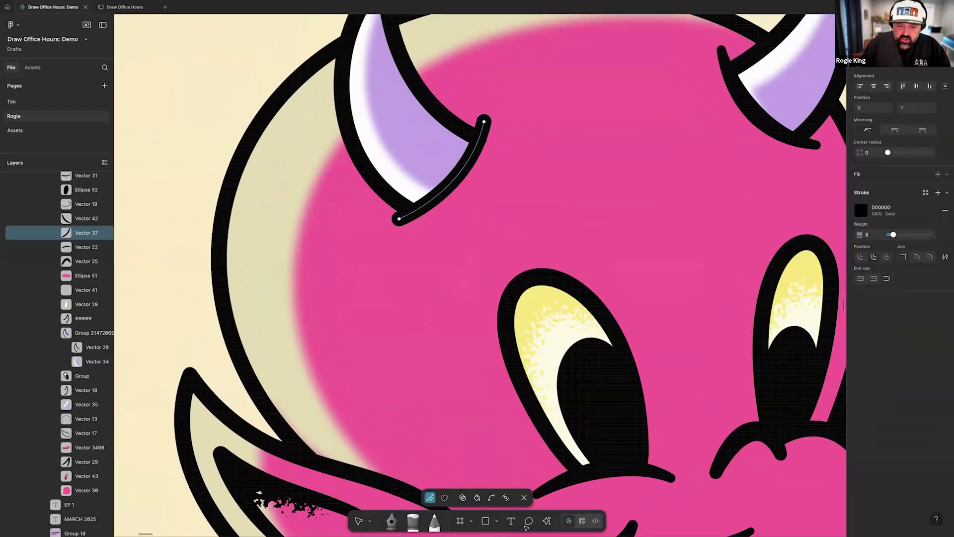
left_click(506, 498)
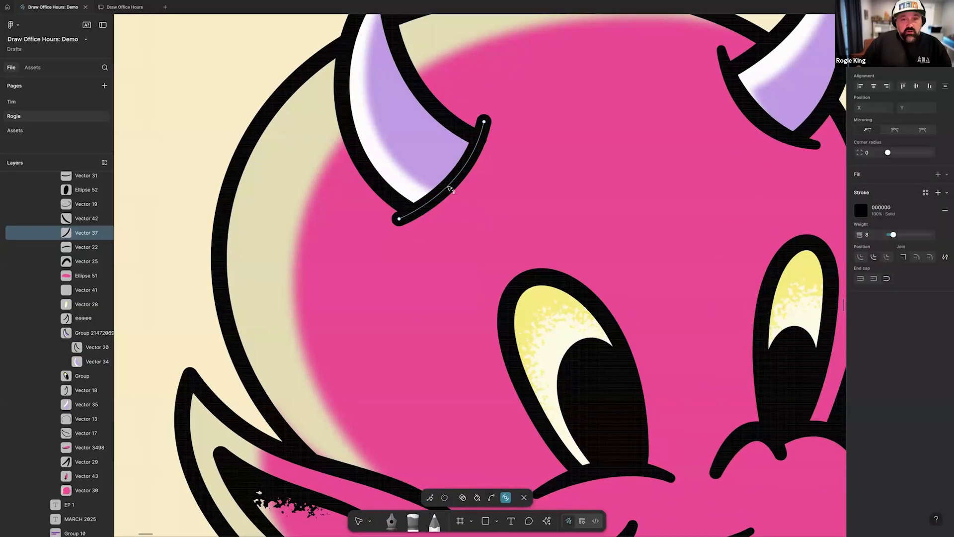
left_click_drag(460, 186, 460, 186)
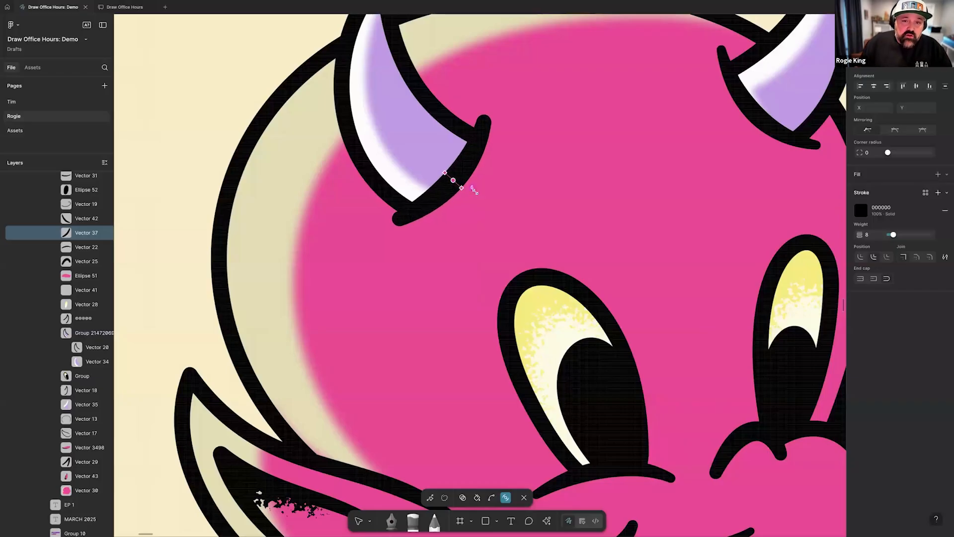
key("Escape")
key("Escape")
scroll(520, 202, "down", 10)
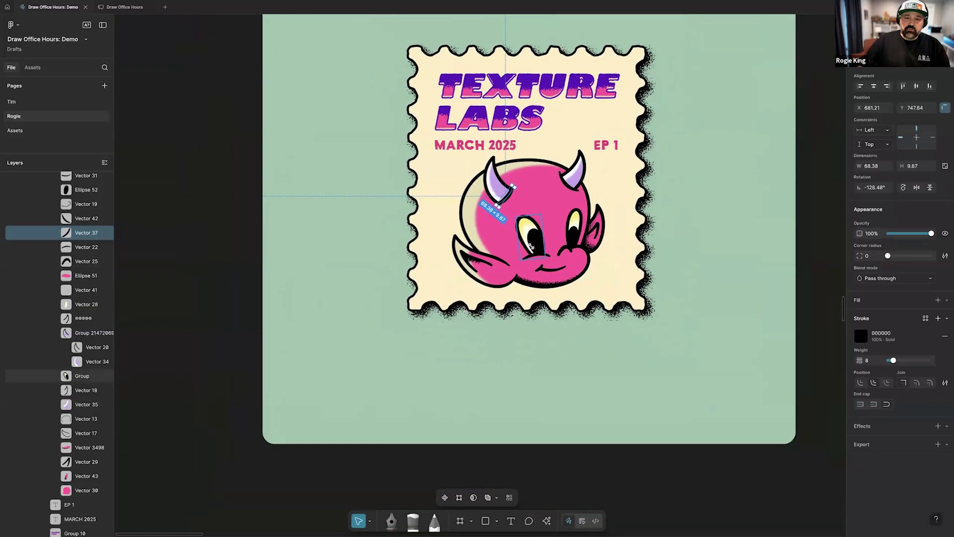
key("Escape")
Go to the Text on a path frame and examine the zodiac list, curved line and birth chart
scroll(527, 239, "down", 10)
scroll(531, 245, "right", 3)
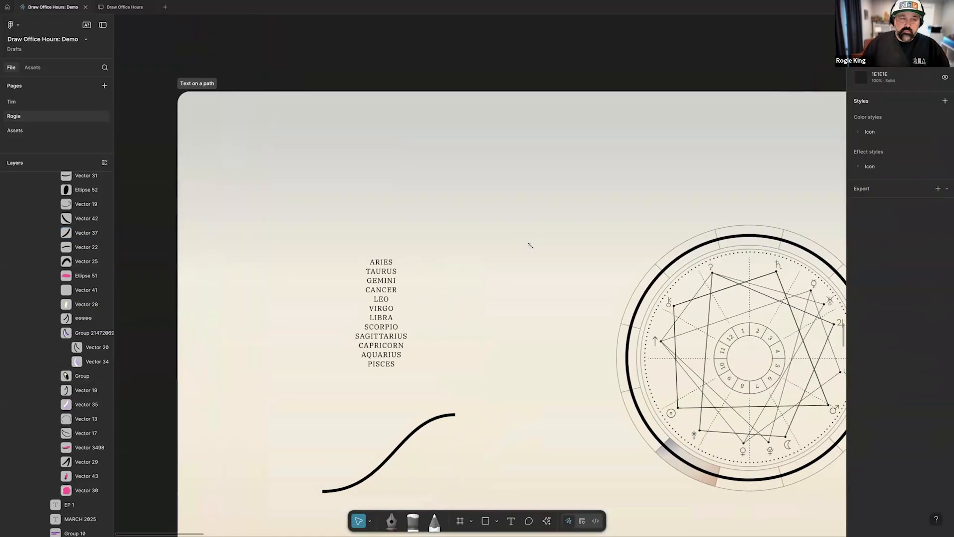
scroll(531, 245, "down", 5)
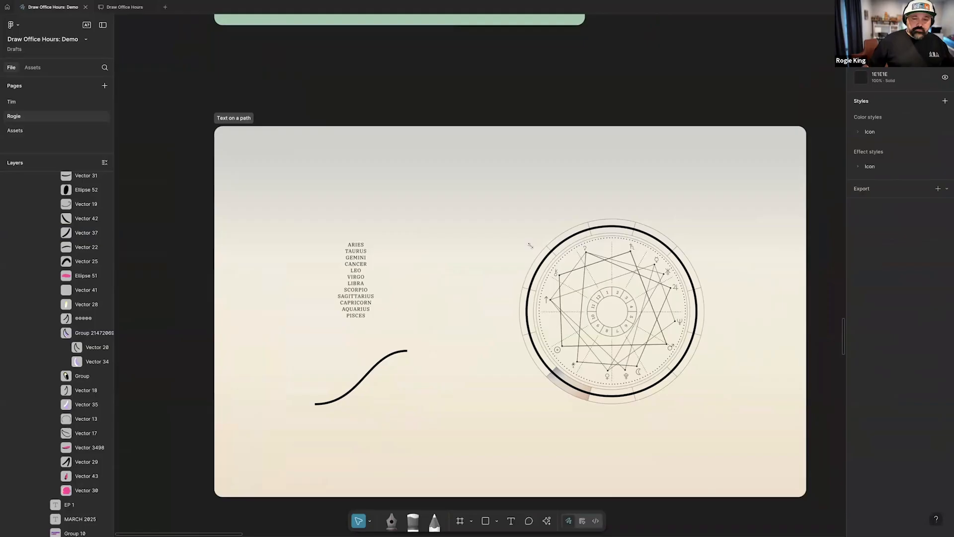
scroll(529, 246, "up", 3)
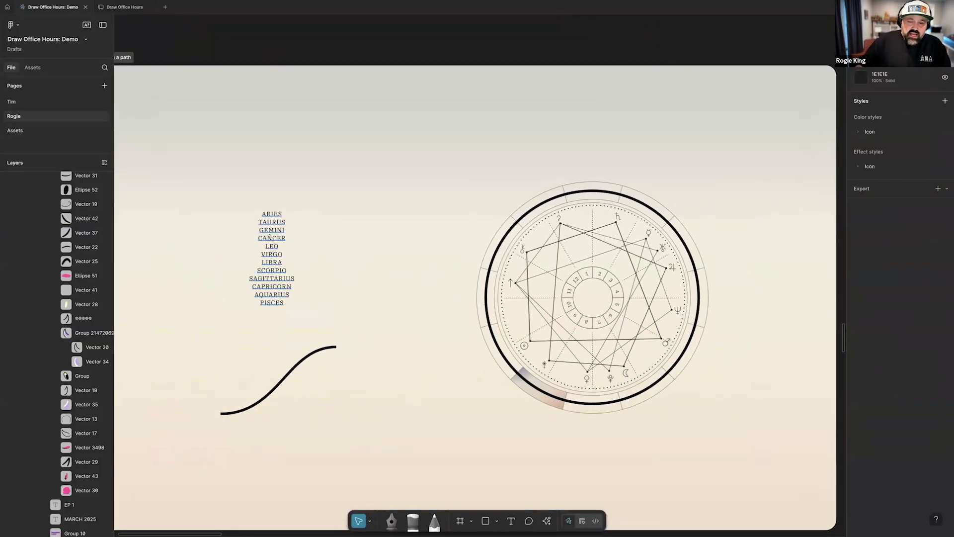
scroll(734, 334, "down", 1)
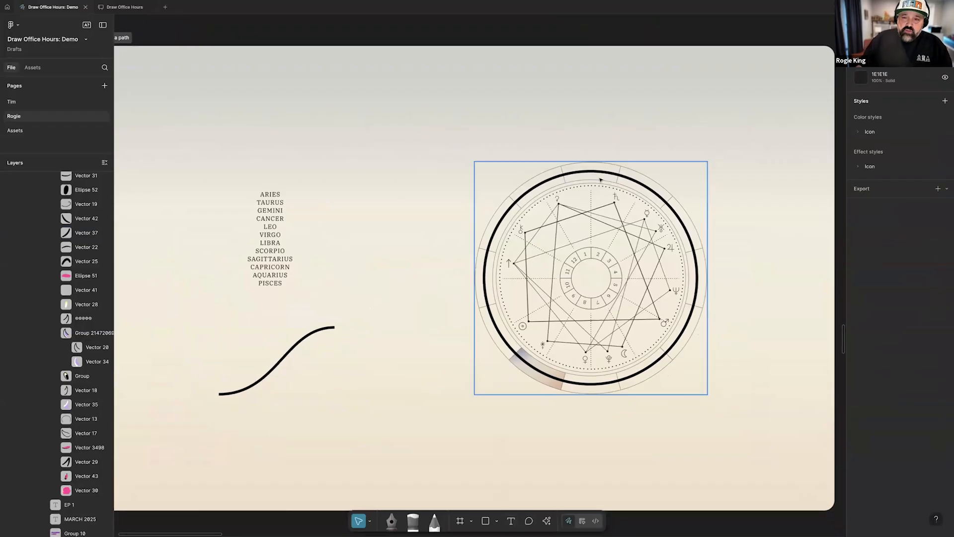
left_click(515, 208)
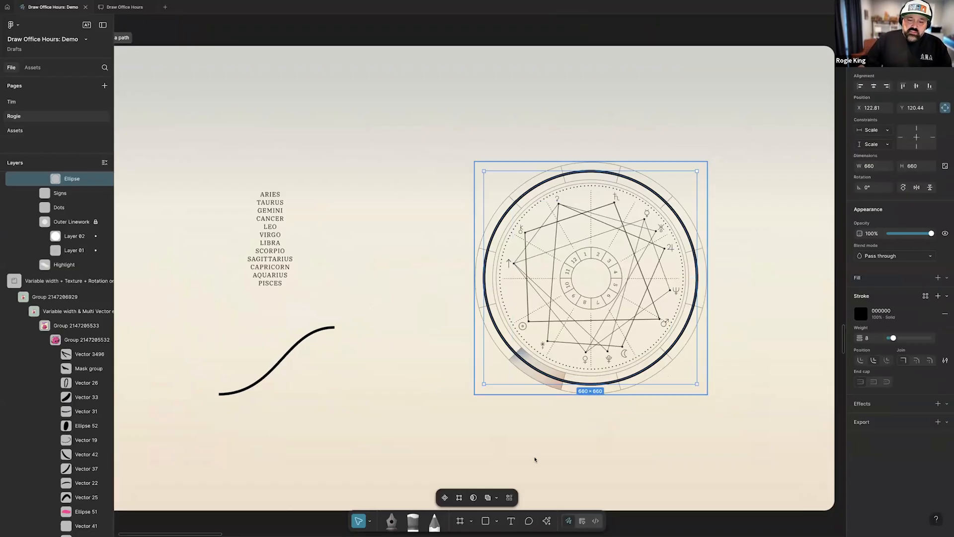
left_click(445, 409)
left_click(511, 521)
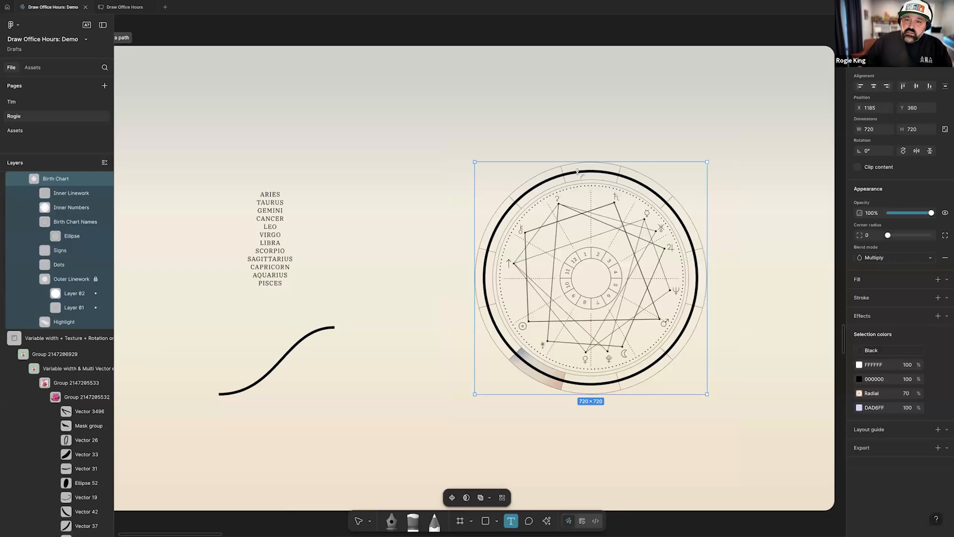
key("v")
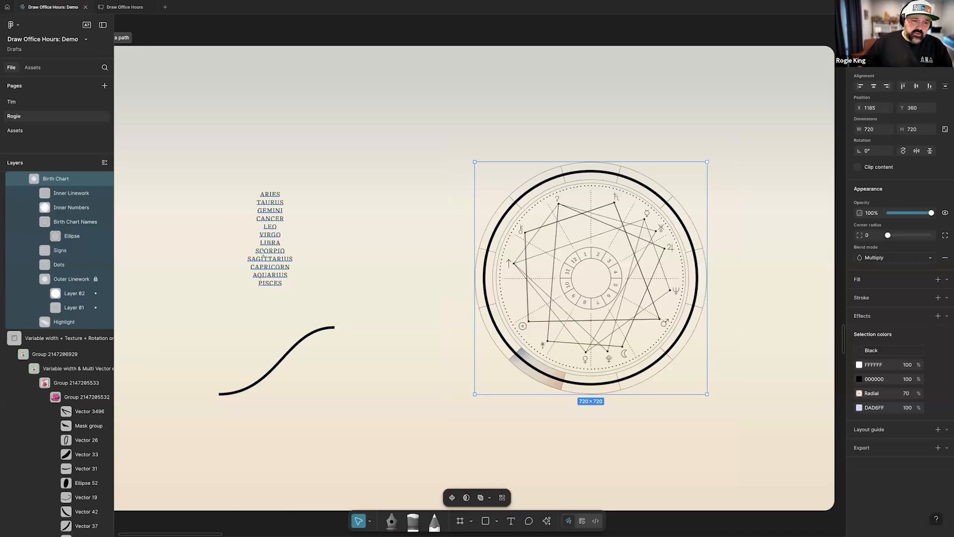
Copy the zodiac list, paste it as text along the birth chart's thick black ellipse, and move its start point to the circle's top
left_click(260, 202)
key("Return")
key("super+c")
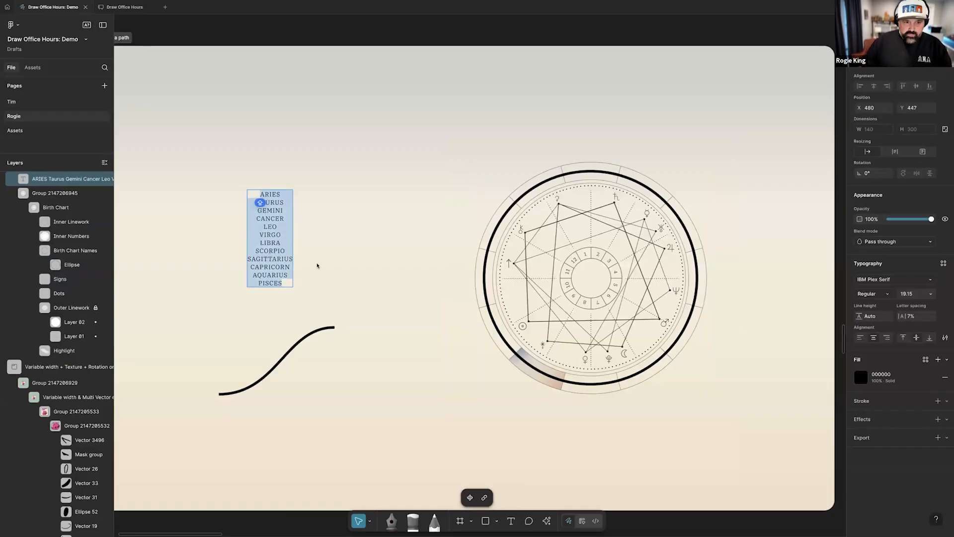
key("Escape")
left_click(591, 172, "super")
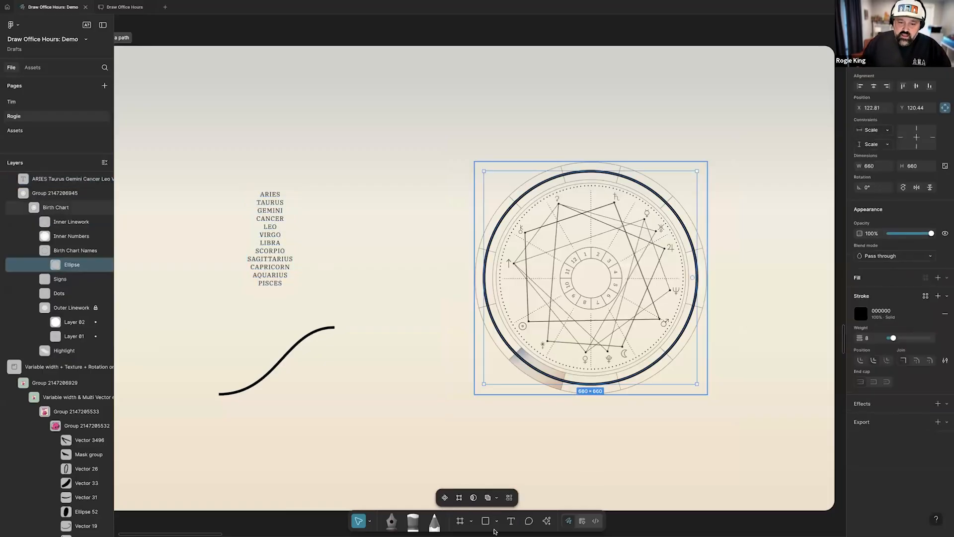
left_click(511, 522)
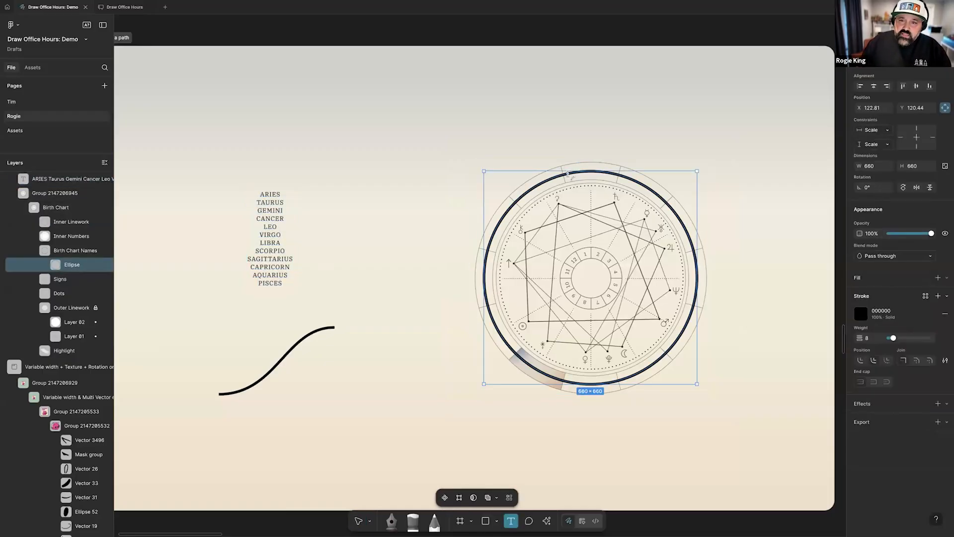
left_click(569, 174)
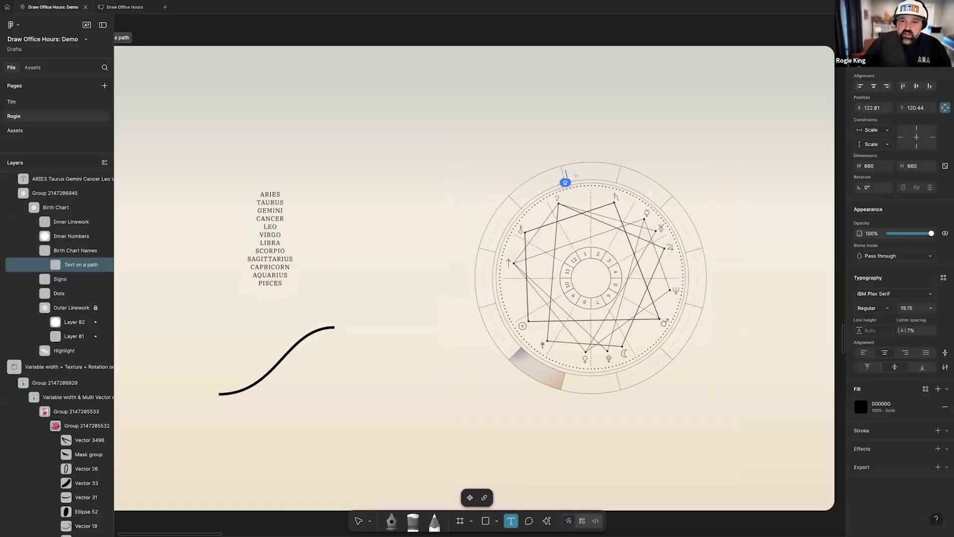
key("super+v")
key("Escape")
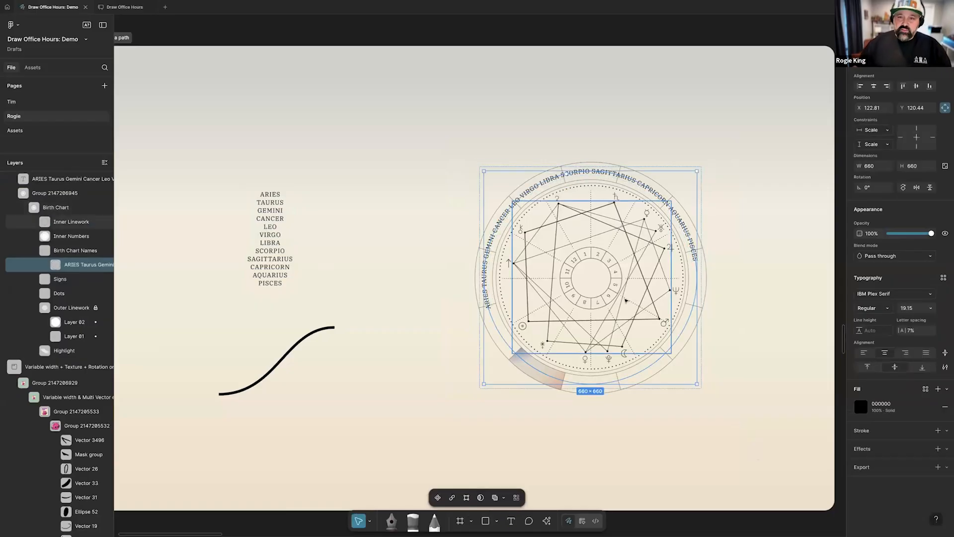
left_click_drag(569, 174, 590, 171)
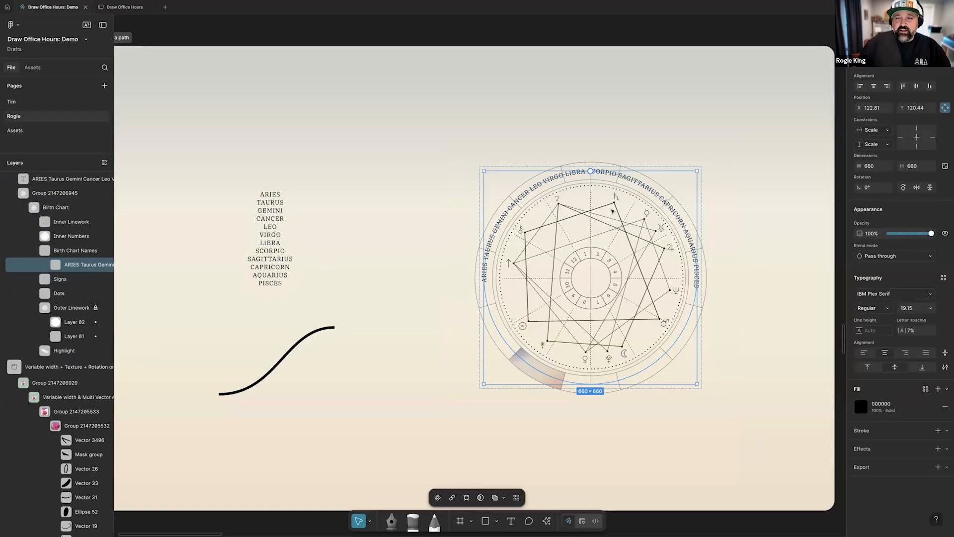
Try left, center and right alignment on the circular zodiac text, then its flipped direction with placement below and above the path
left_click(864, 353)
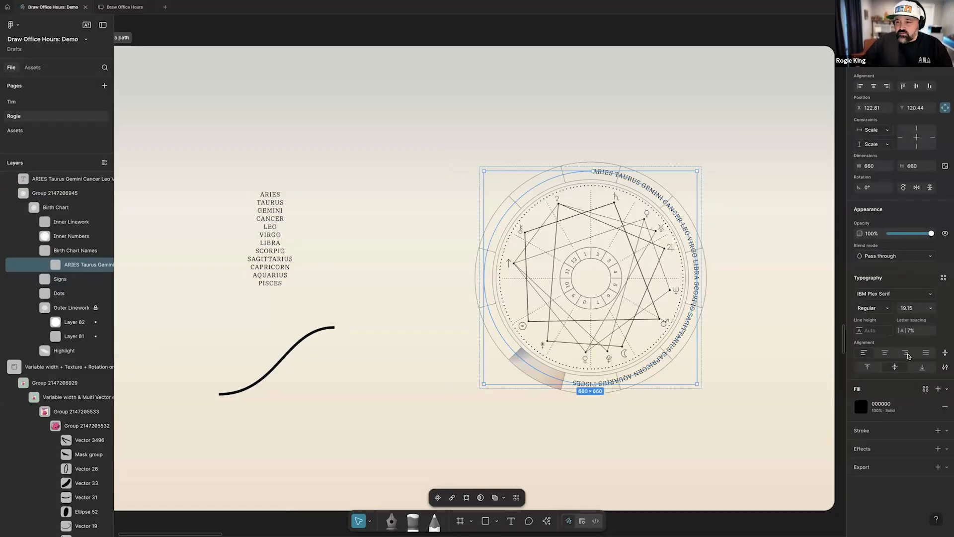
left_click(885, 353)
left_click(906, 353)
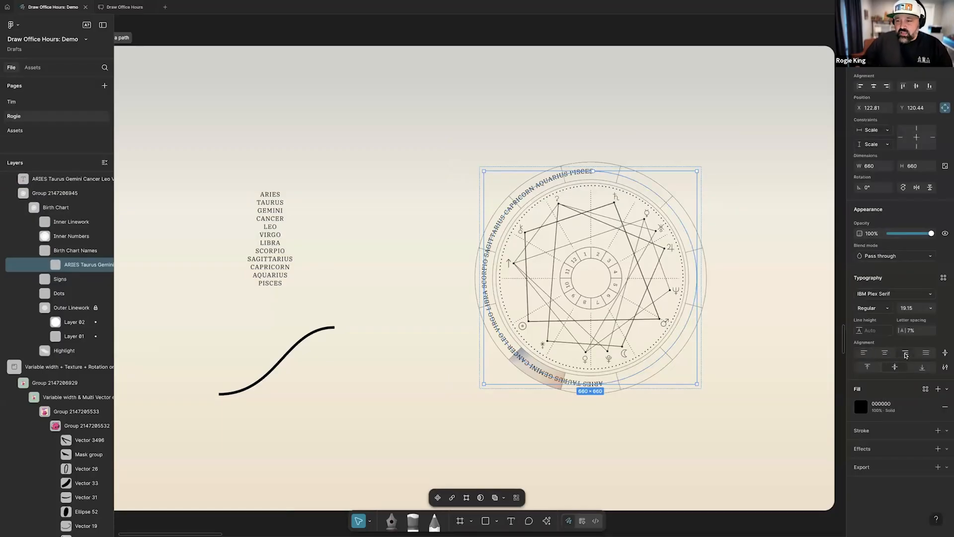
left_click(946, 353)
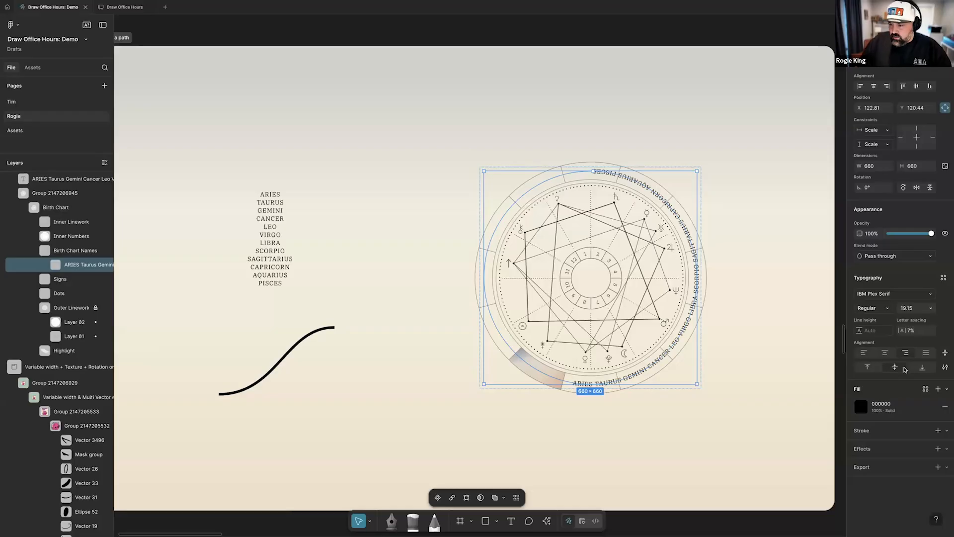
left_click(919, 369)
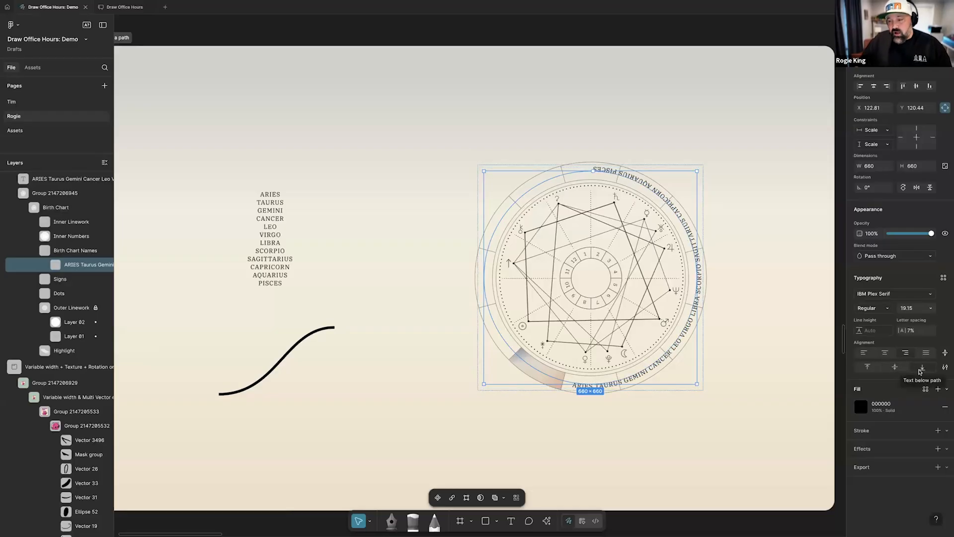
left_click(867, 368)
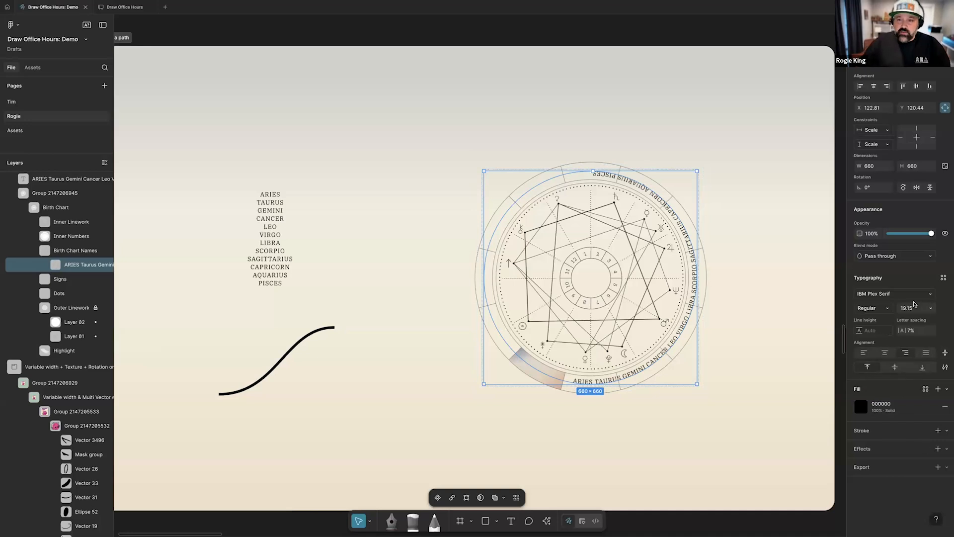
Center the zodiac text on its path, flip its direction back, and justify the names around the whole circle
left_click(886, 353)
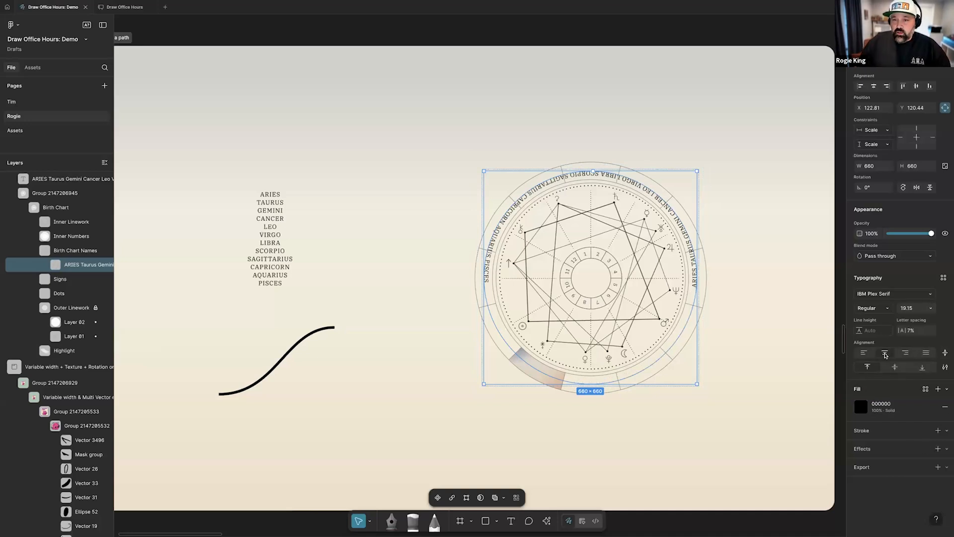
left_click(894, 368)
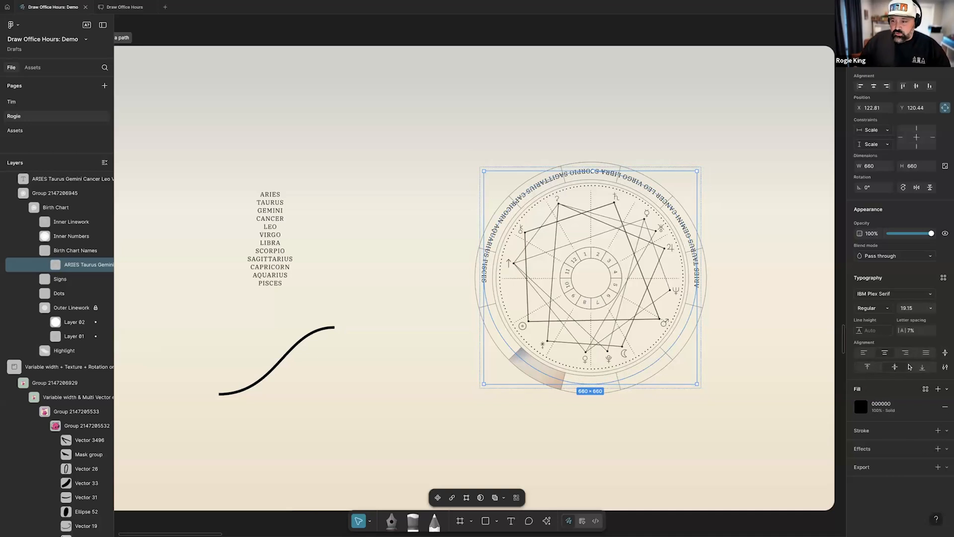
left_click(925, 353)
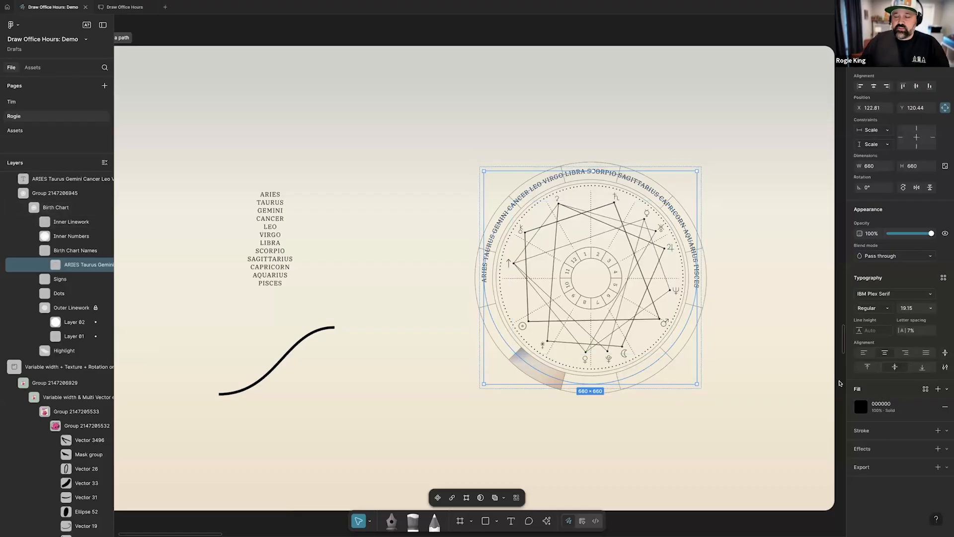
left_click(927, 353)
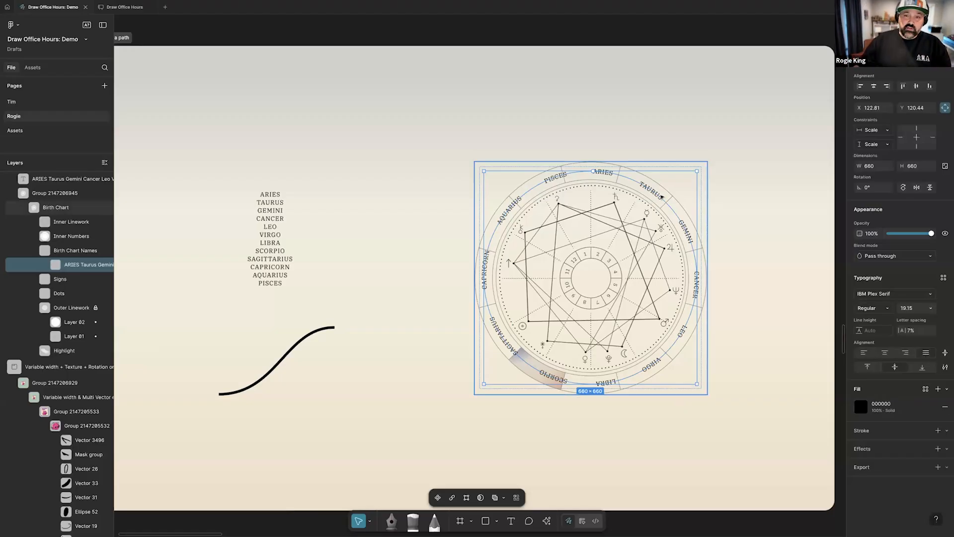
Replace the circular zodiac text with ARIES and center-align it on the start point at the circle's top
double_click(603, 174)
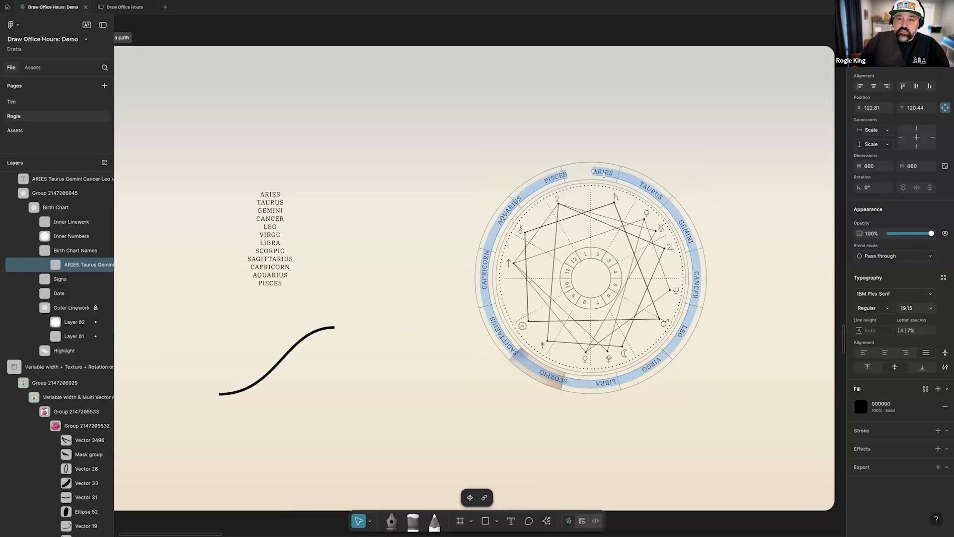
type("ARIES")
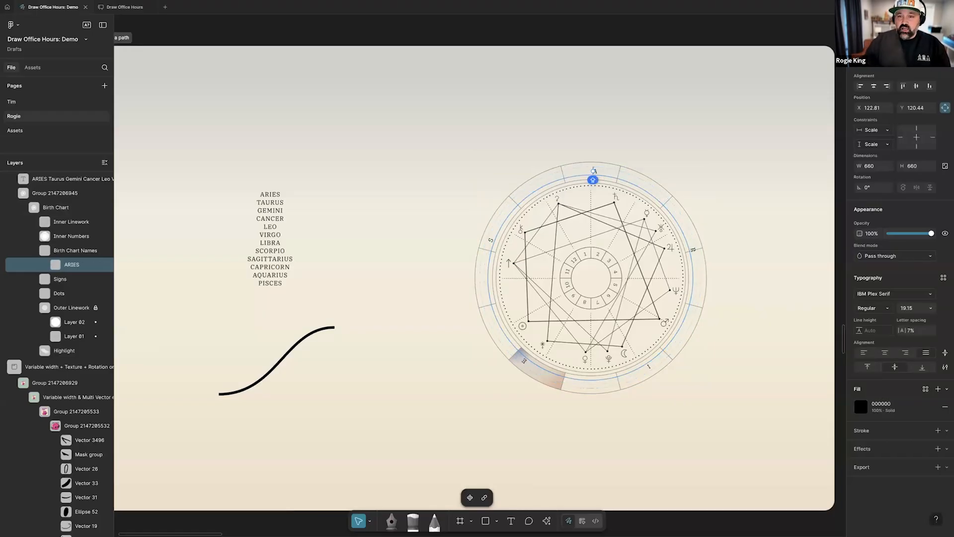
key("Escape")
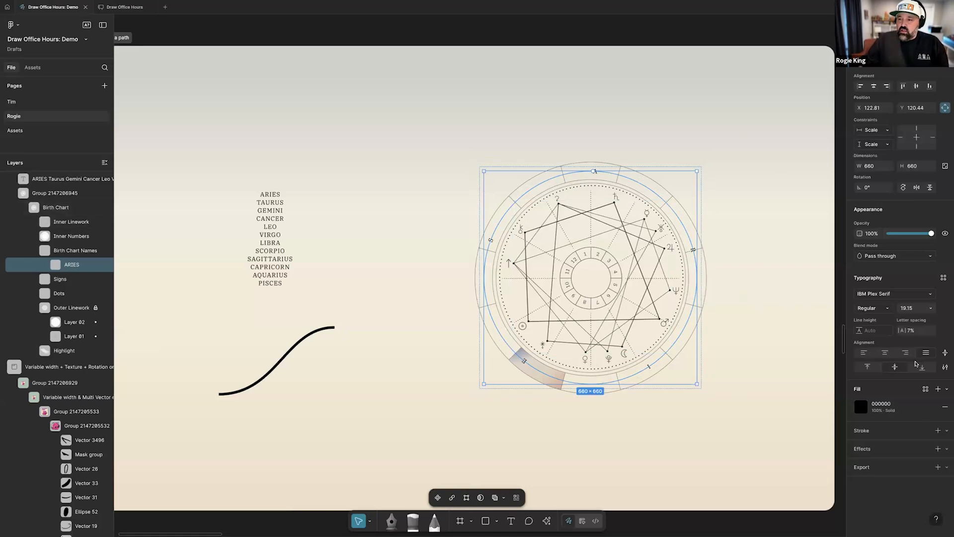
left_click(885, 354)
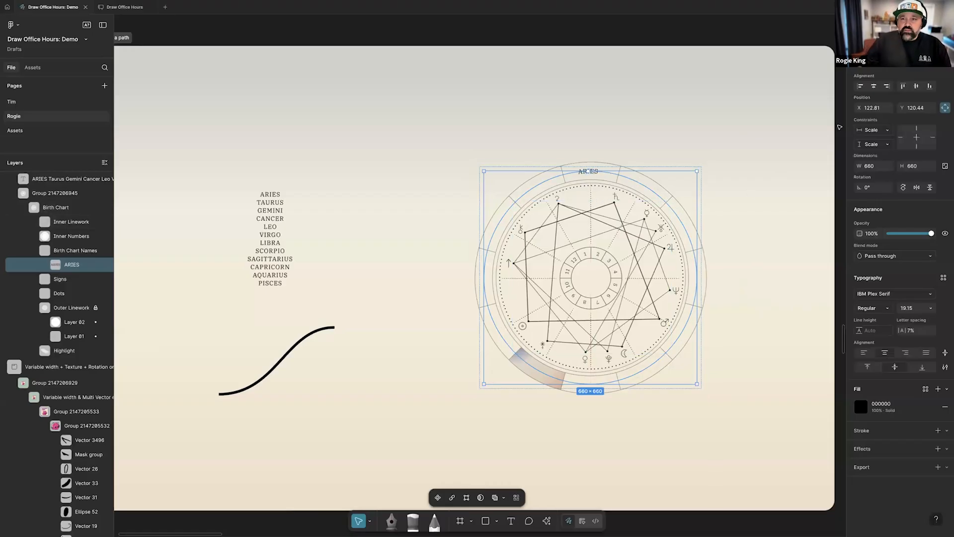
Add a radial repeat to the ARIES text on the birth chart and set its gap to 0 units
scroll(753, 156, "right", 2)
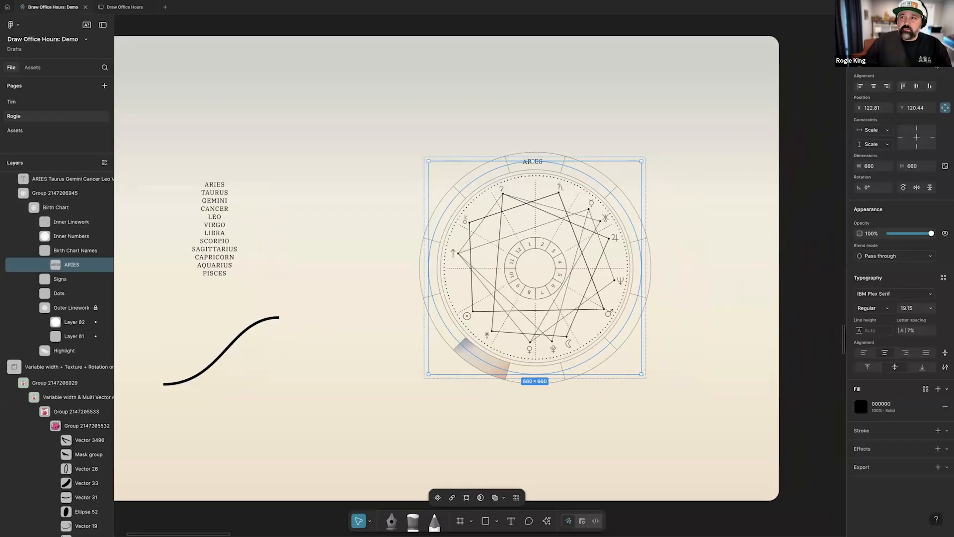
left_click(933, 63)
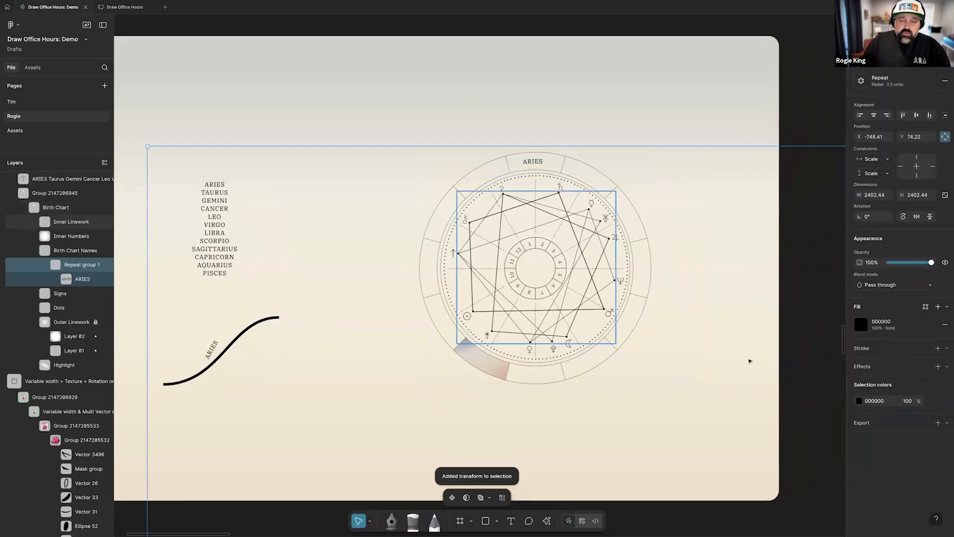
left_click(862, 81)
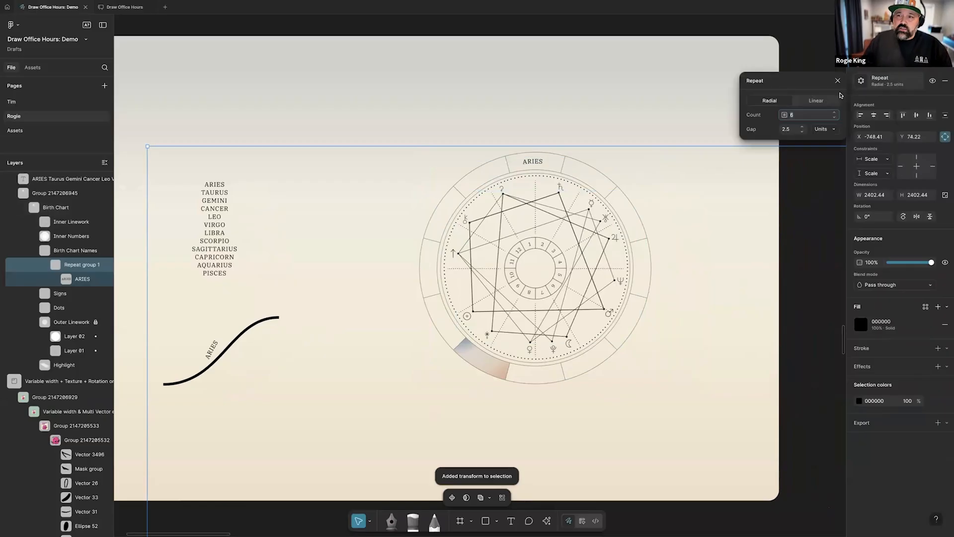
left_click(786, 130)
type("0")
key("Tab")
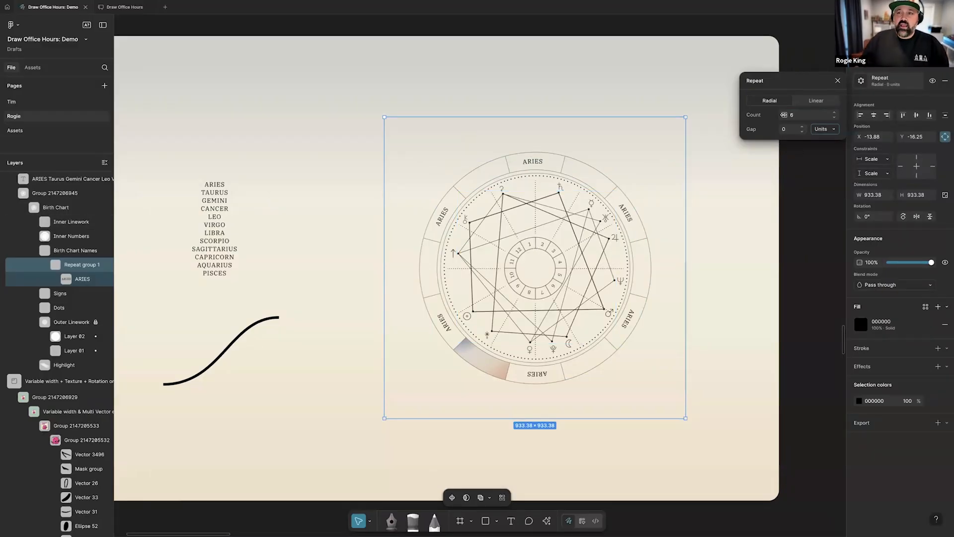
Set the radial repeat's count to 12 and apply the transform so each ARIES copy becomes separate text
left_click_drag(784, 115, 791, 116)
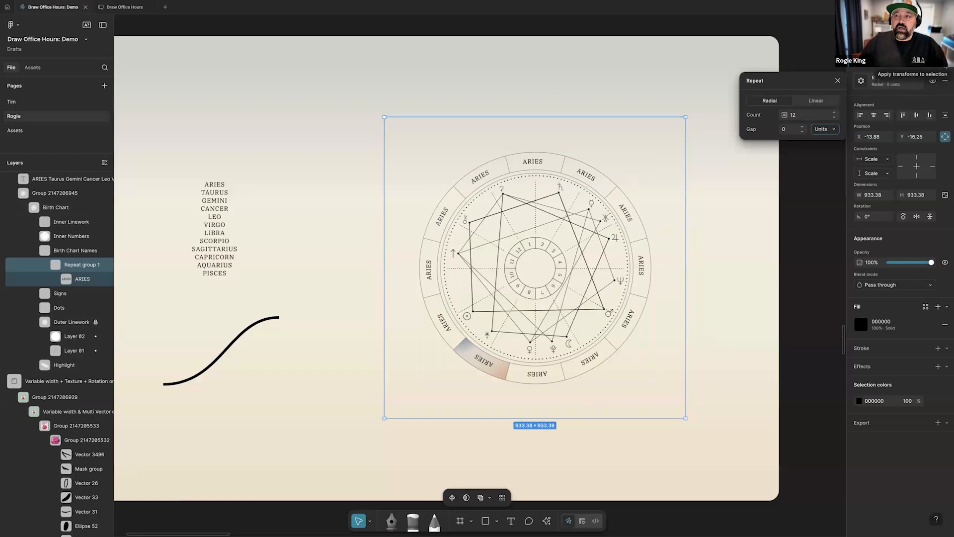
left_click(861, 81)
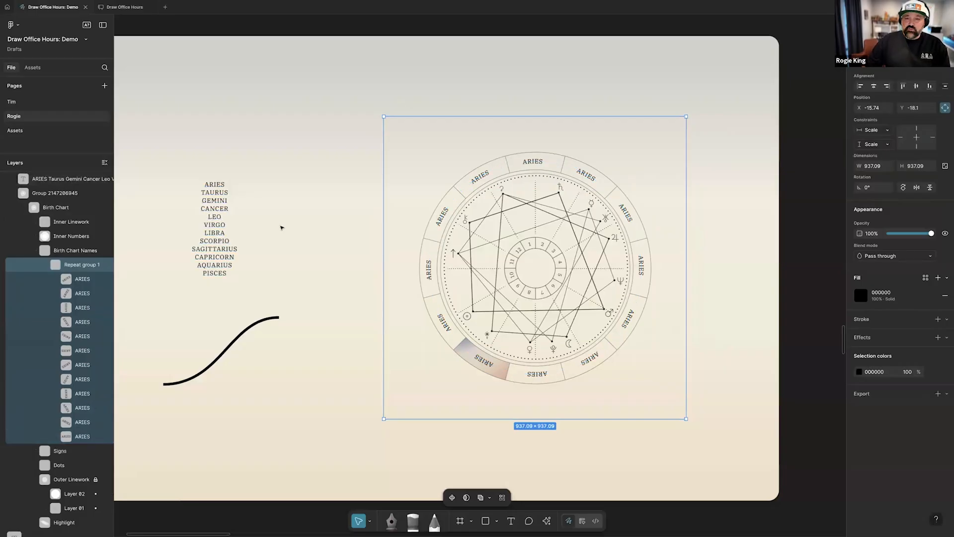
left_click(389, 296)
Turn on the hidden radial repeat of the purple orb in the Repeaters frame
scroll(386, 298, "down", 5)
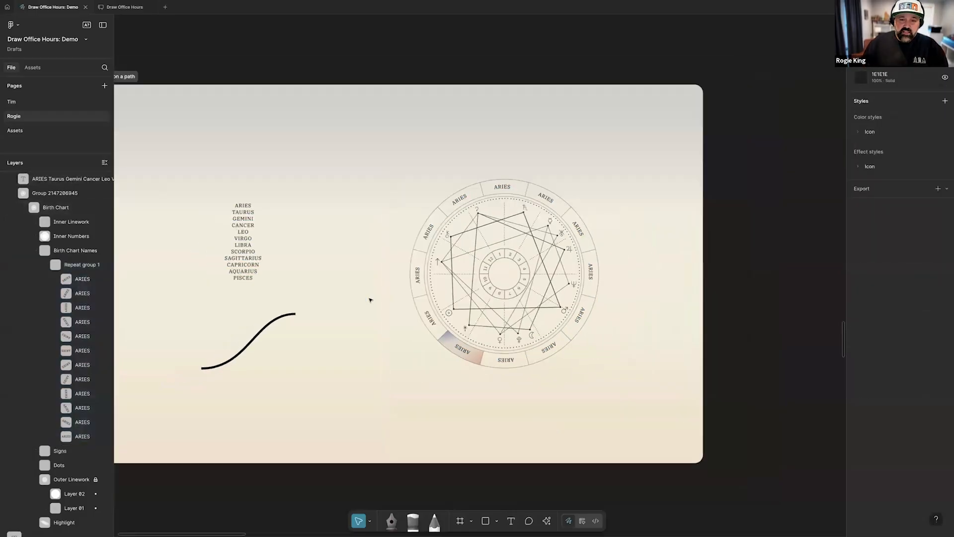
scroll(371, 300, "down", 7)
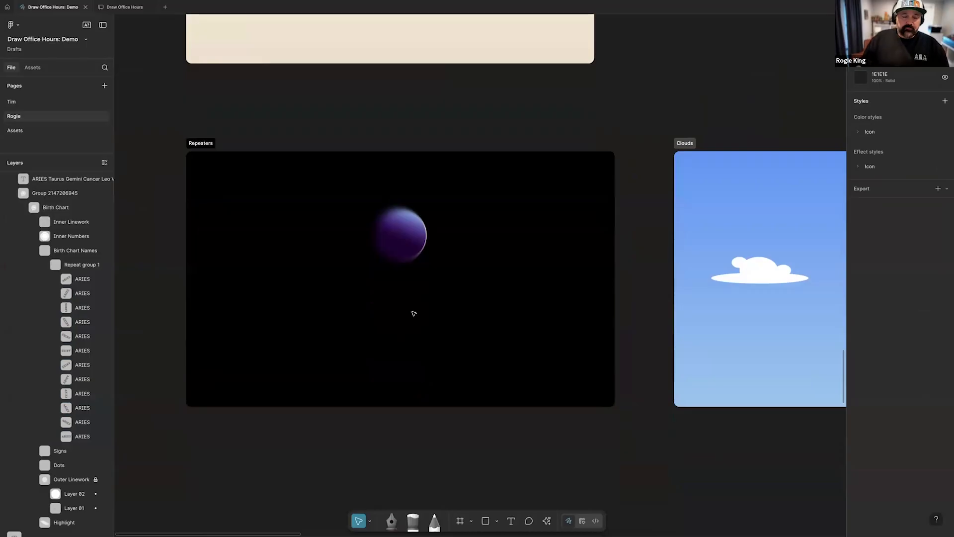
left_click(436, 245)
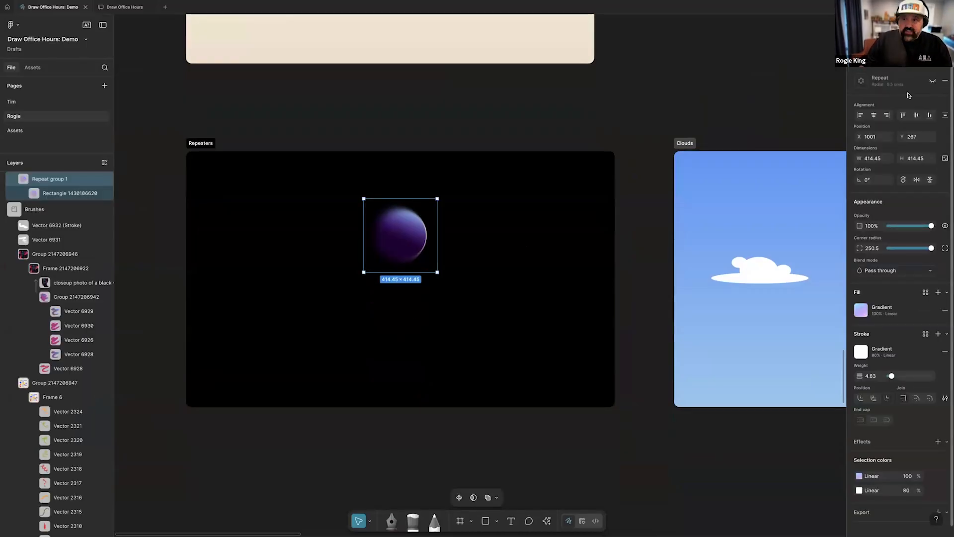
left_click(932, 83)
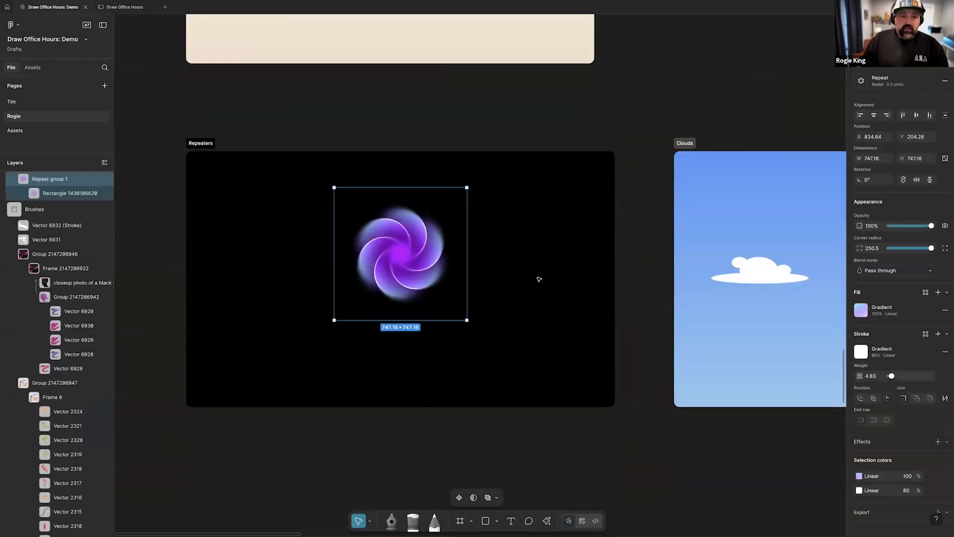
Reshape the repeated orb pattern by moving its source rectangle, rotating it to about -163° and setting its corner radius to 32
scroll(497, 286, "right", 1)
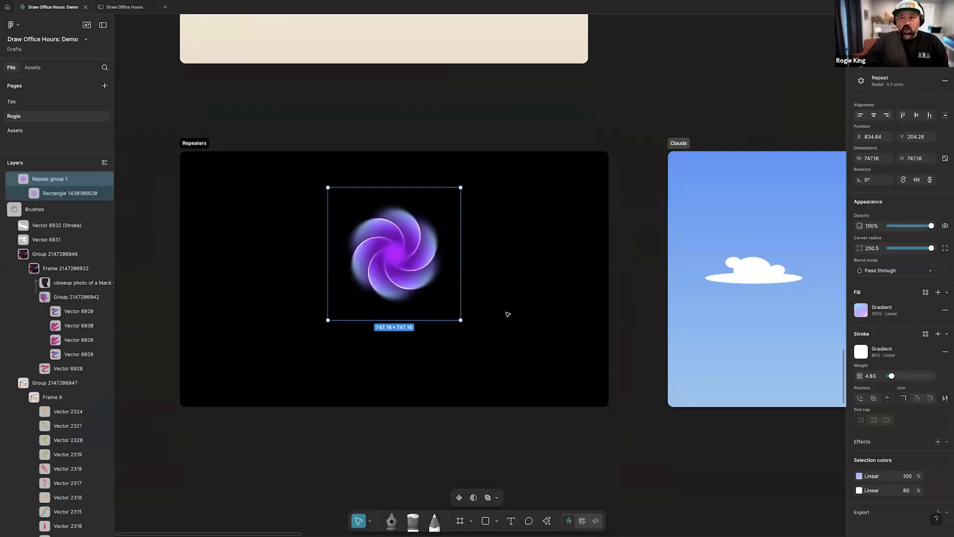
left_click(411, 231, "super")
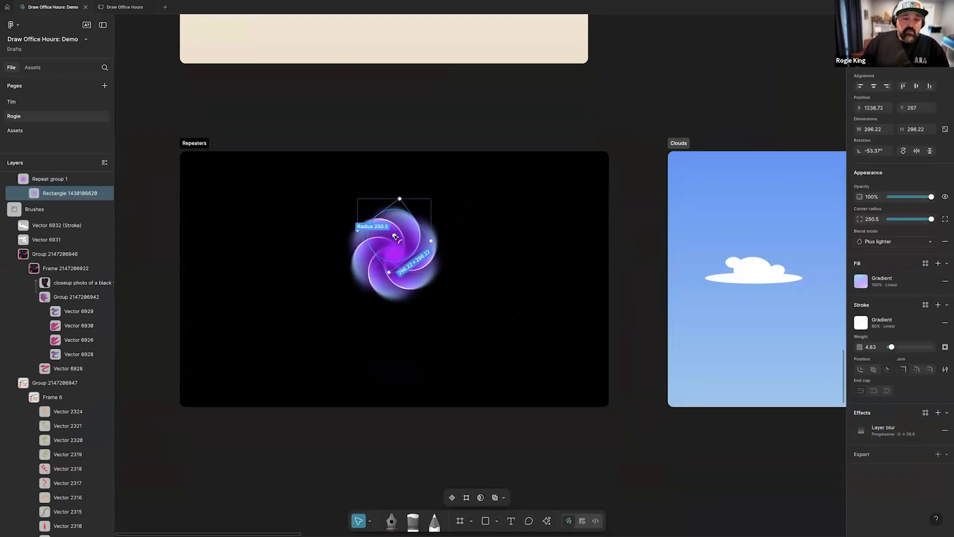
left_click_drag(397, 238, 415, 246)
scroll(410, 250, "right", 2)
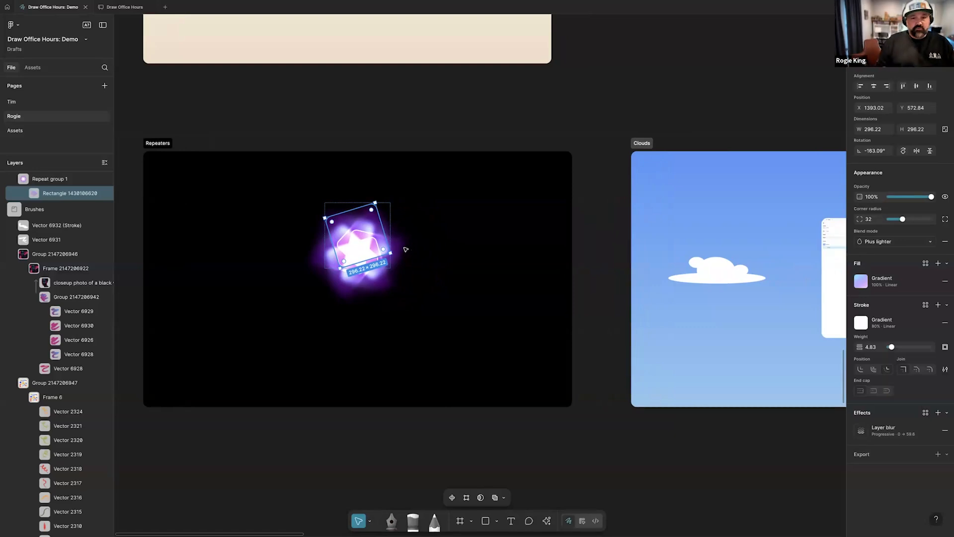
Turn on the layer blur effect of the white cloud group in the Clouds frame
scroll(410, 277, "right", 15)
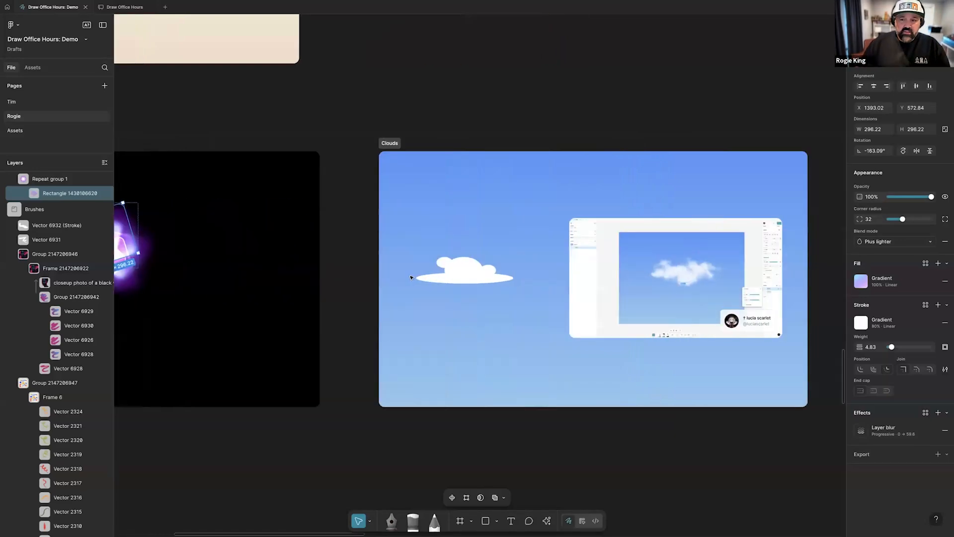
scroll(411, 277, "up", 5)
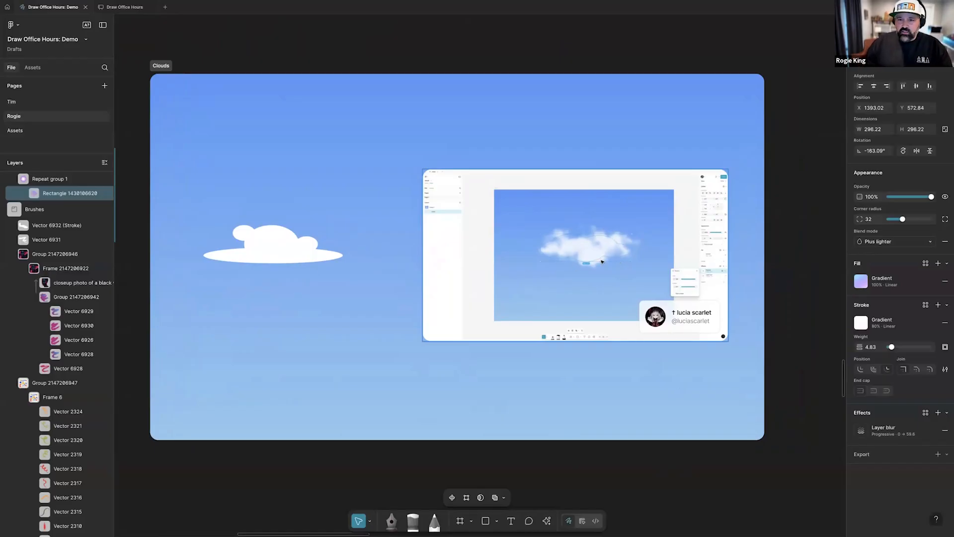
left_click(312, 261)
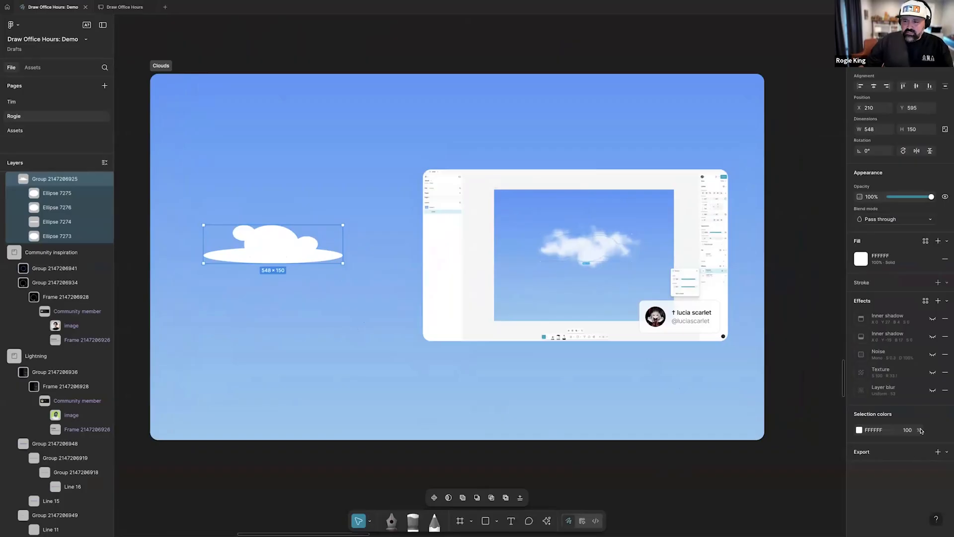
left_click(931, 391)
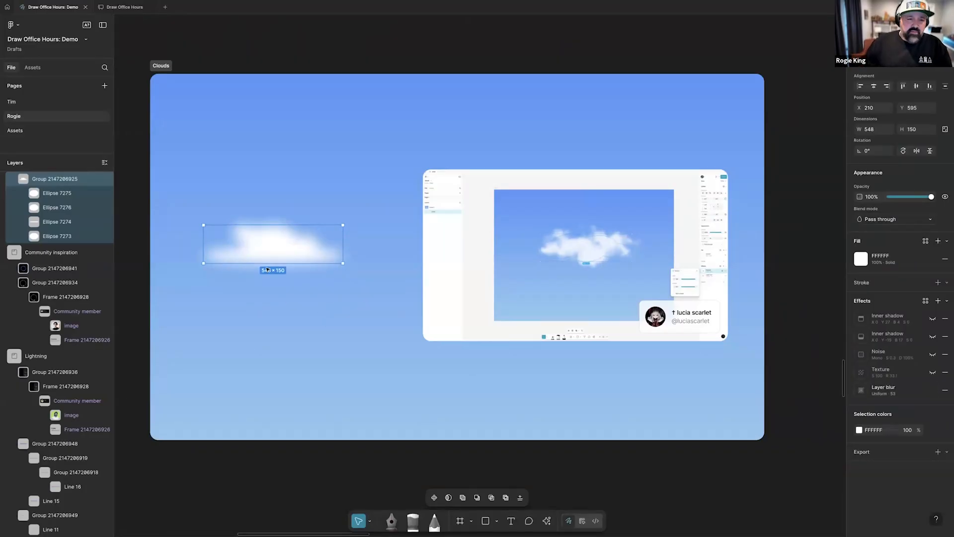
Turn on the cloud group's texture effect and compare the cloud with its layer blur off and on again
scroll(267, 268, "up", 3)
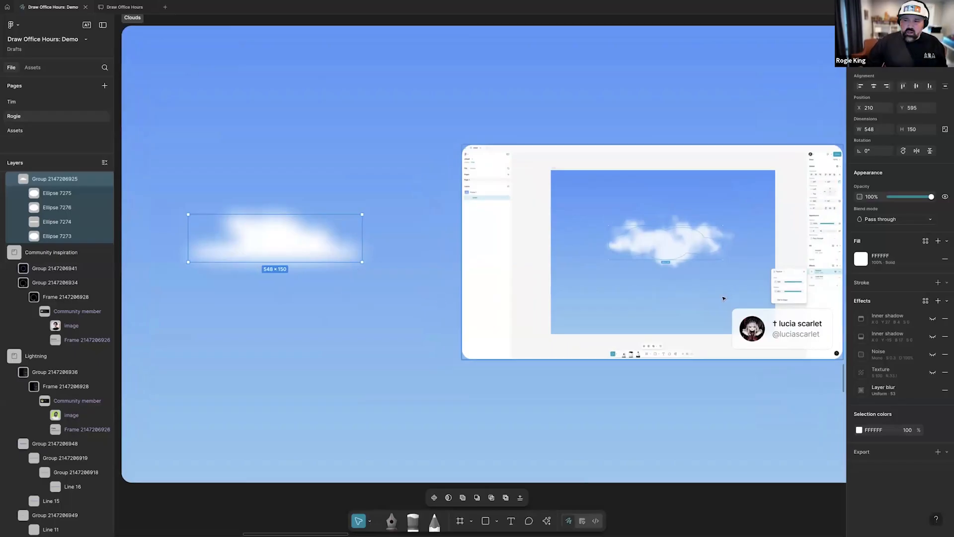
left_click(933, 375)
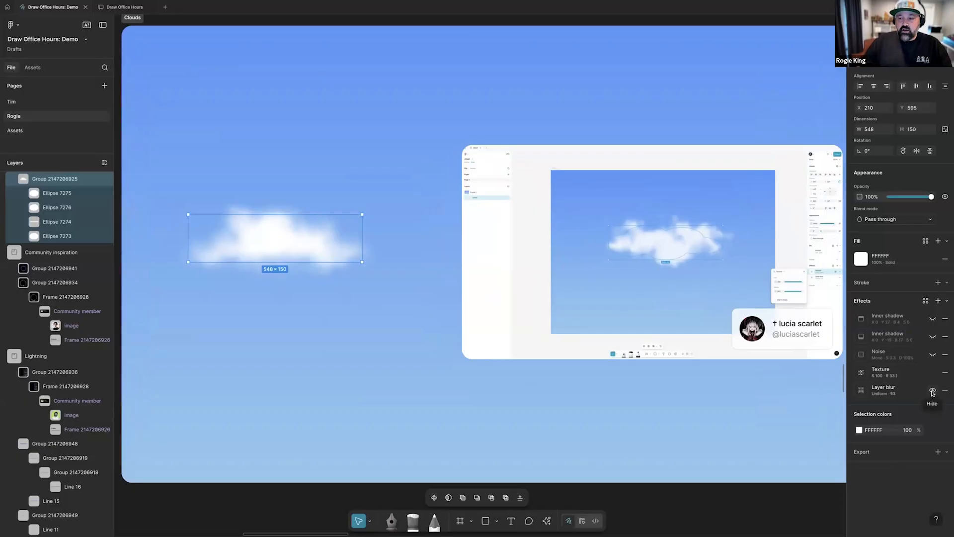
left_click(933, 392)
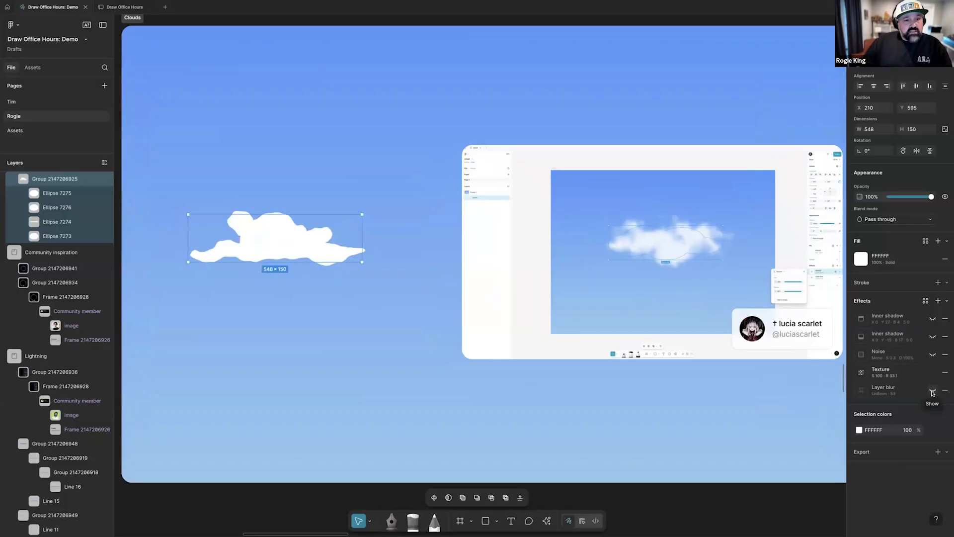
left_click(933, 392)
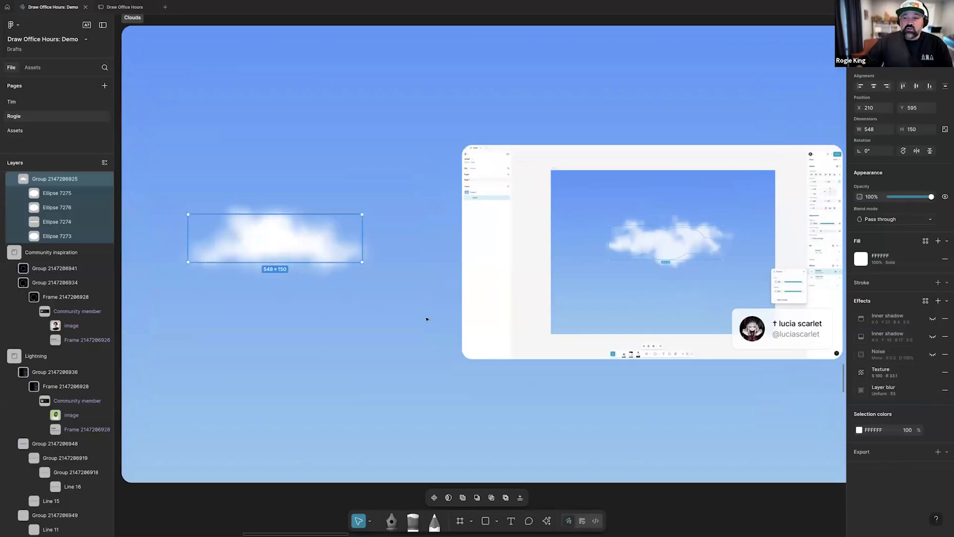
Turn on the cloud group's noise effect and the inner shadow listed directly above it
left_click(933, 357)
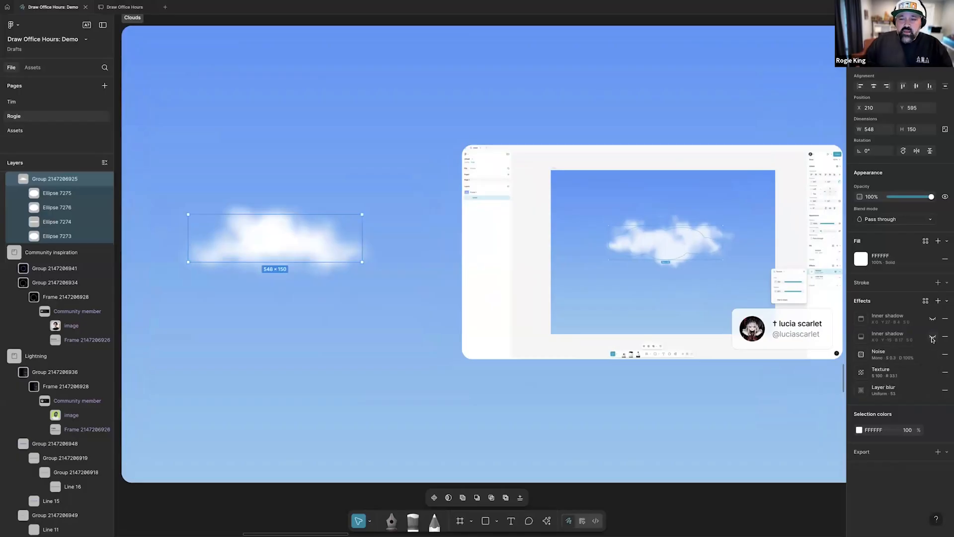
left_click(933, 338)
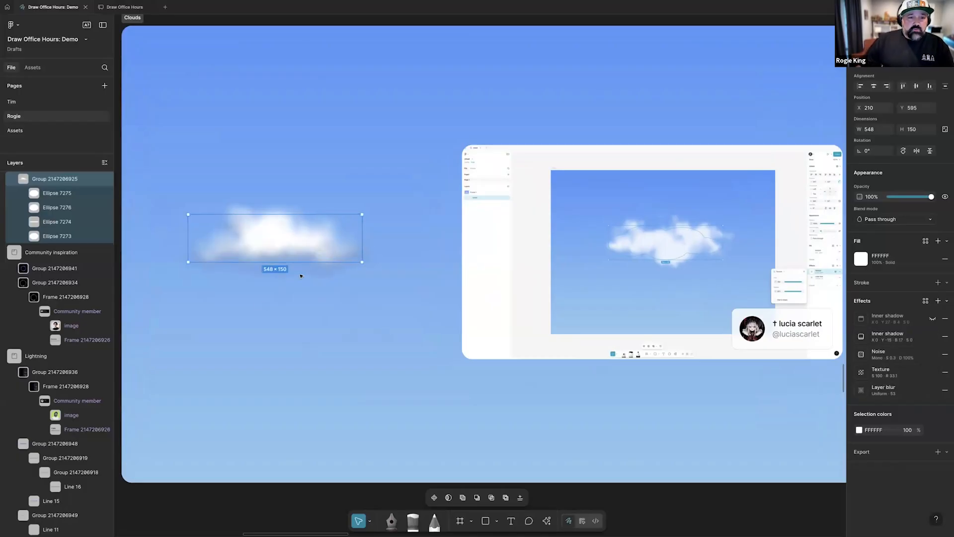
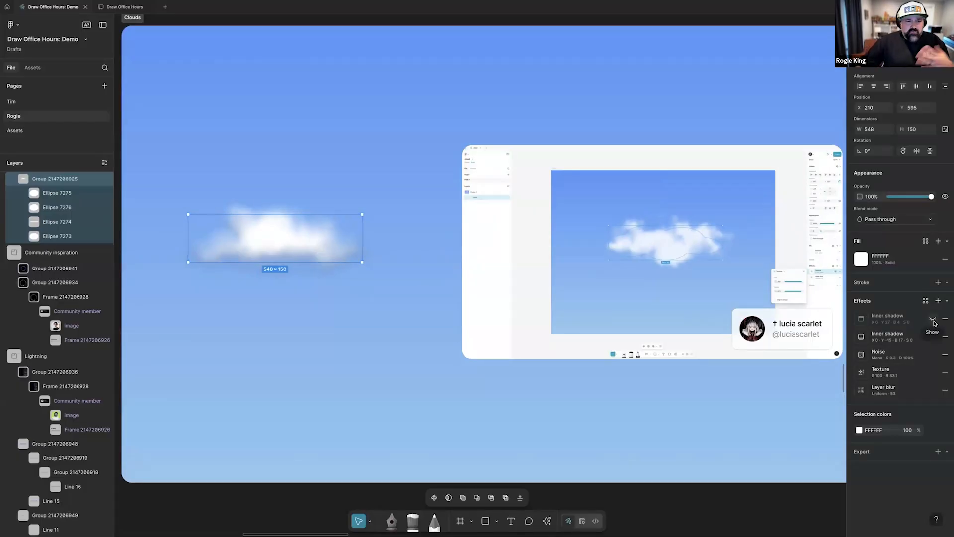
Turn on the topmost inner shadow of the cloud group and adjust its offset to spread the yellow tint over more of the cloud
left_click(933, 320)
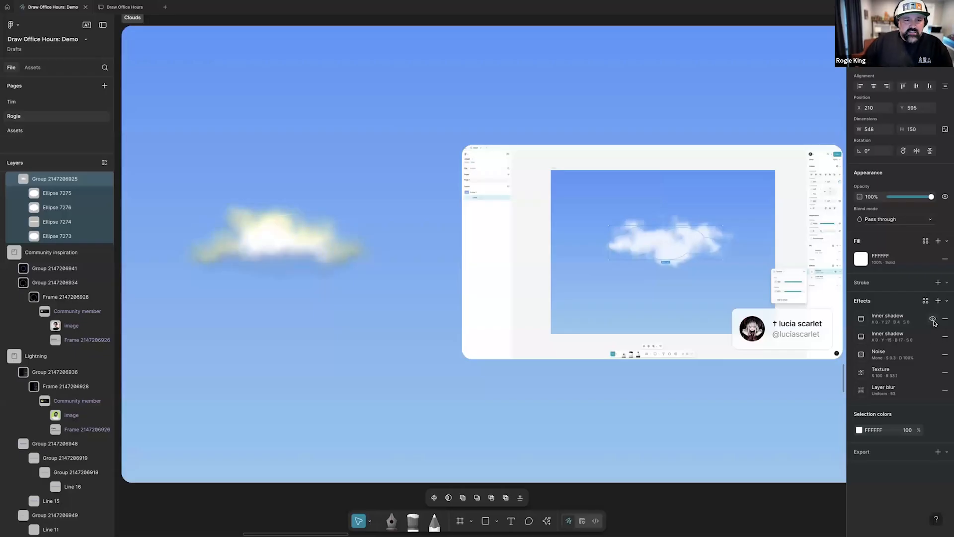
left_click(861, 318)
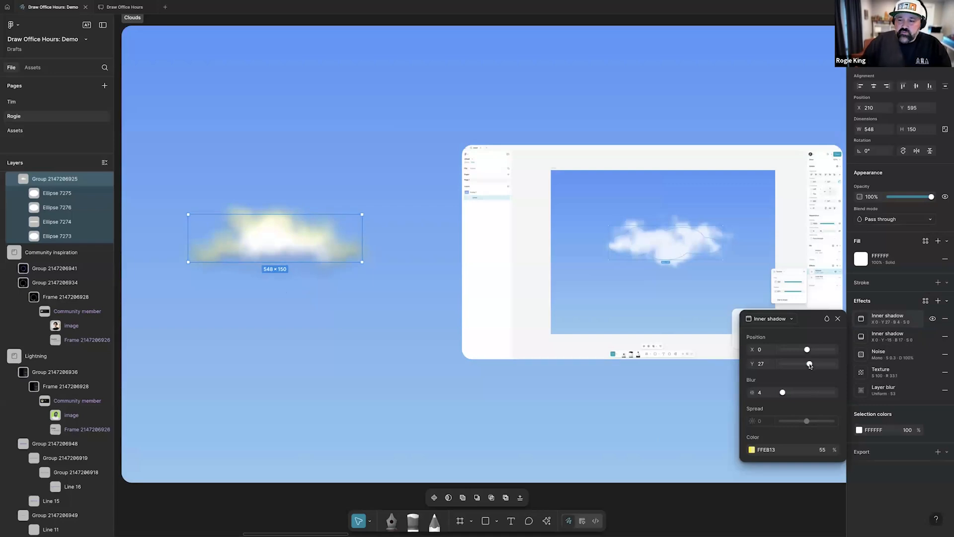
mouse_move(810, 364)
left_mouse_down()
mouse_move(819, 367)
mouse_move(808, 366)
mouse_move(815, 351)
mouse_move(800, 354)
left_mouse_up()
left_click(584, 391)
left_click(586, 389)
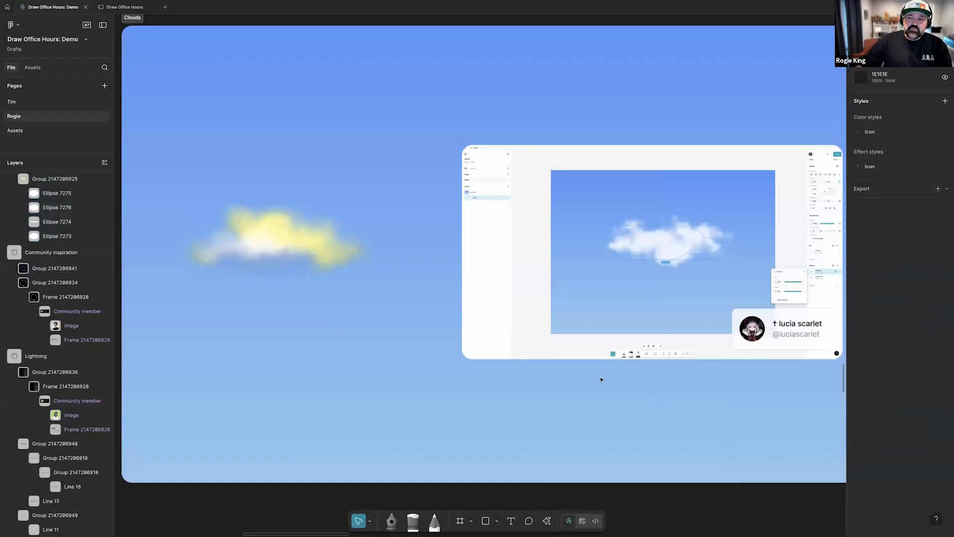
Move the blurred glass rectangle over the cat picture in the Marbled glass frame to X 347, Y 602
scroll(601, 379, "down", 3)
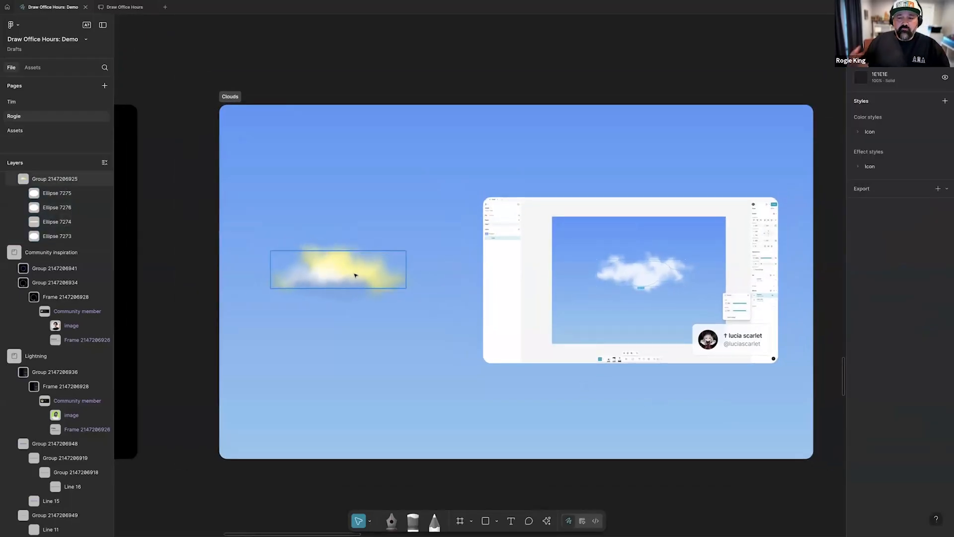
scroll(356, 276, "right", 15)
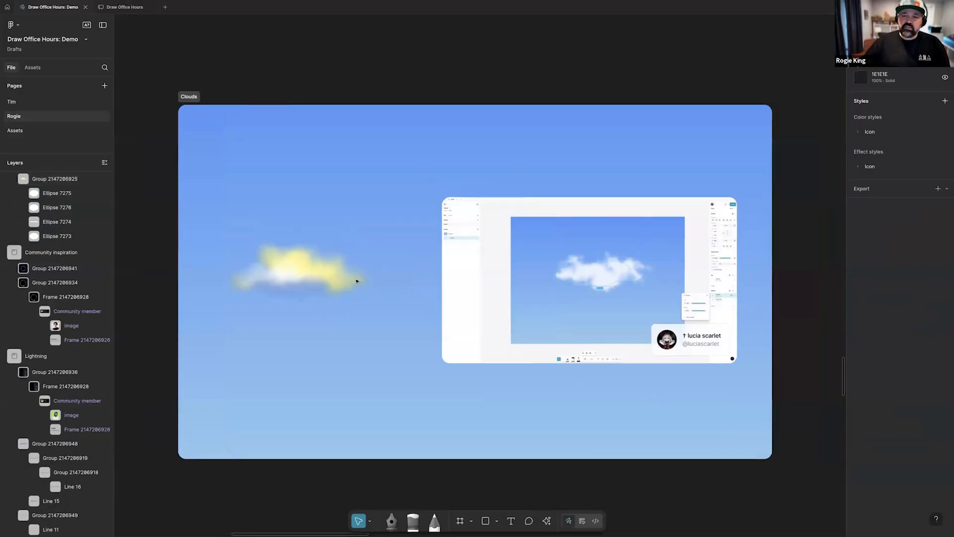
scroll(358, 281, "right", 3)
scroll(358, 281, "down", 2)
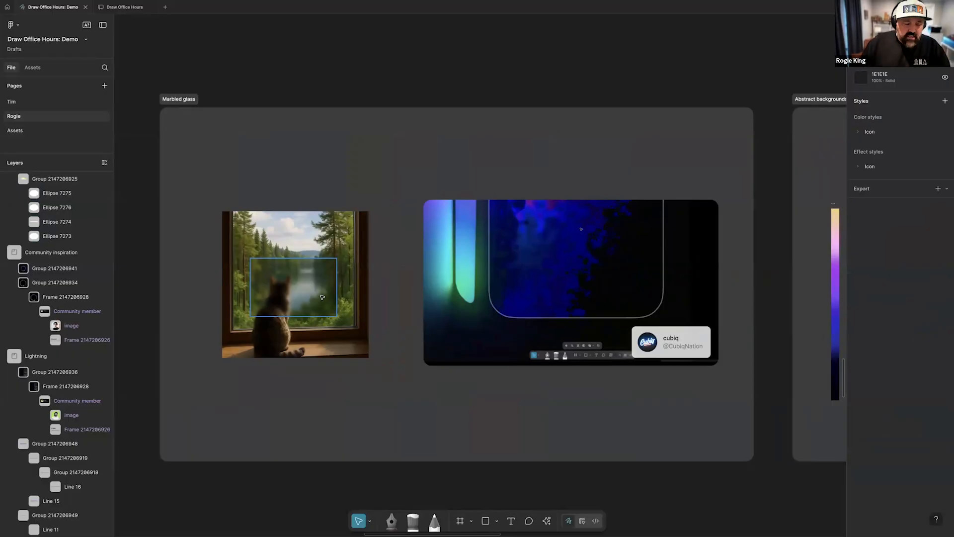
scroll(228, 383, "up", 3)
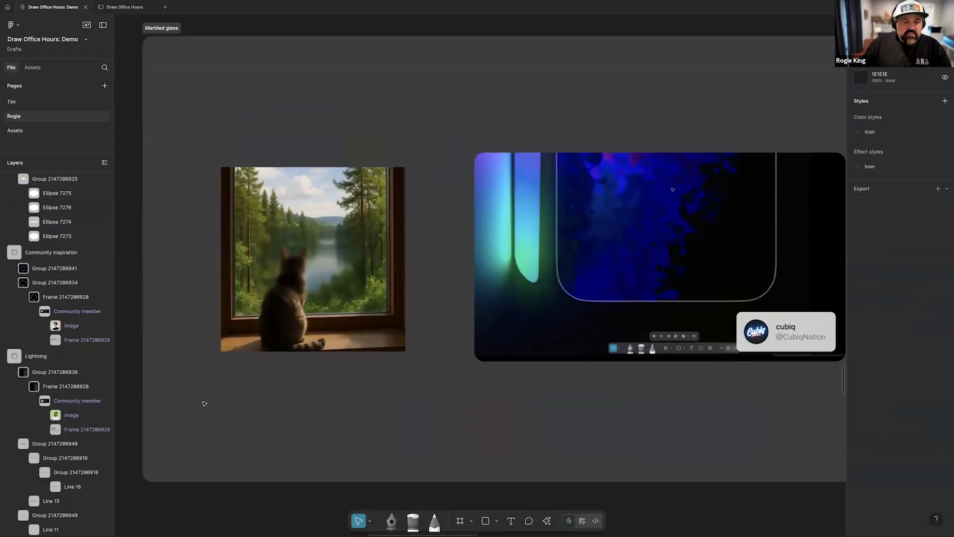
scroll(401, 383, "right", 2)
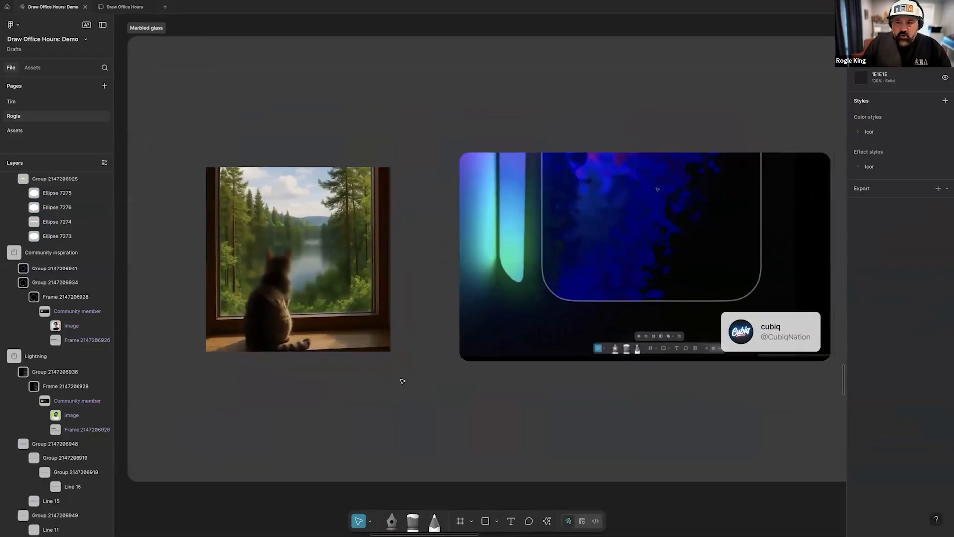
left_click(308, 274)
scroll(318, 281, "left", 1)
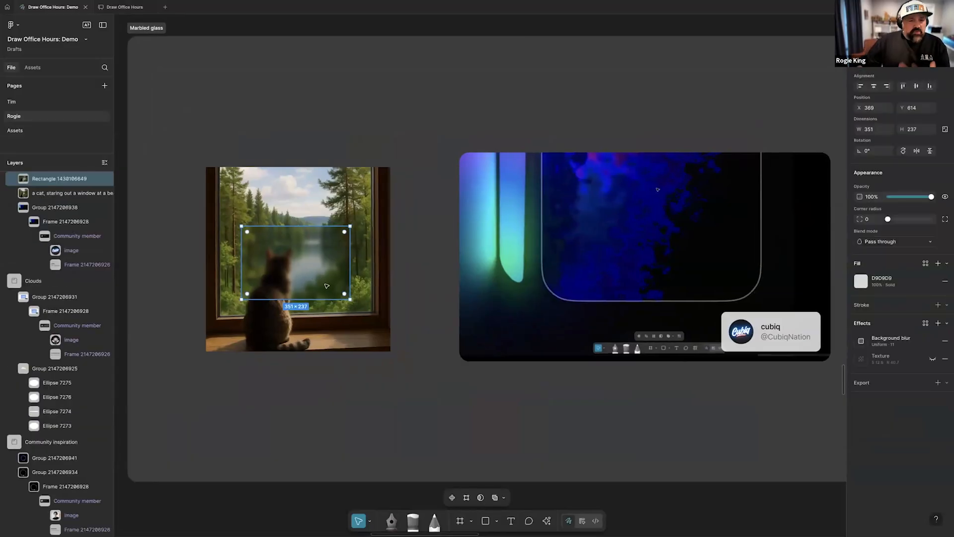
scroll(326, 286, "left", 1)
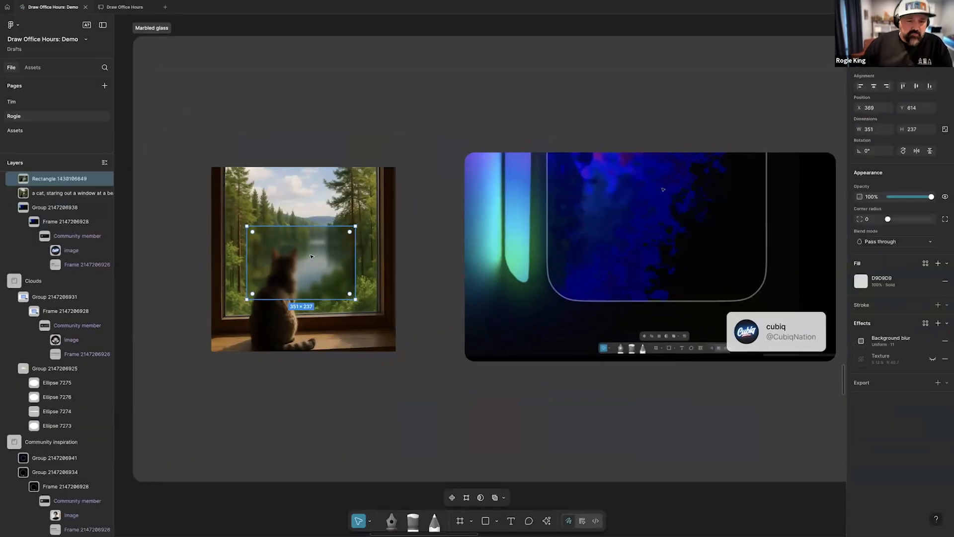
left_click_drag(332, 268, 305, 271)
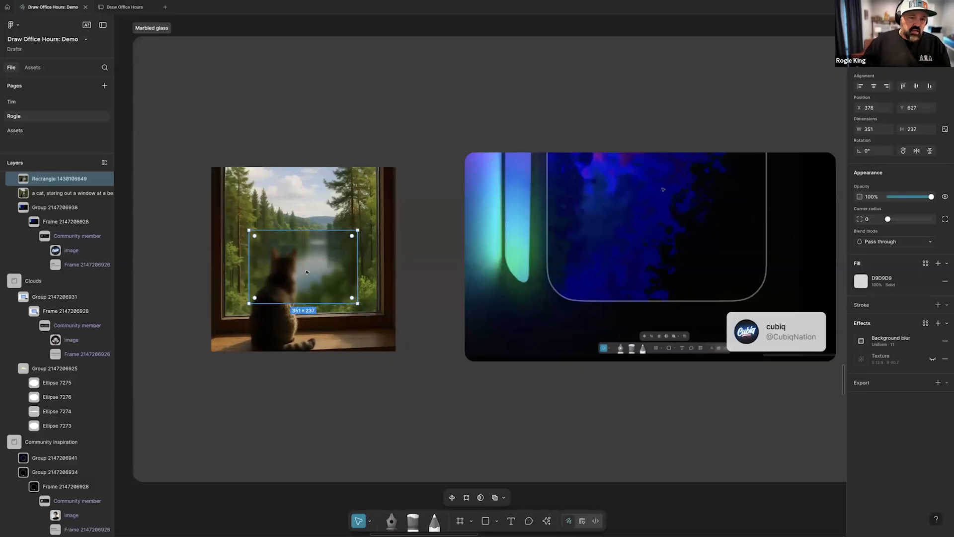
scroll(306, 270, "up", 3)
left_click_drag(233, 273, 263, 276)
left_click_drag(303, 206, 291, 200)
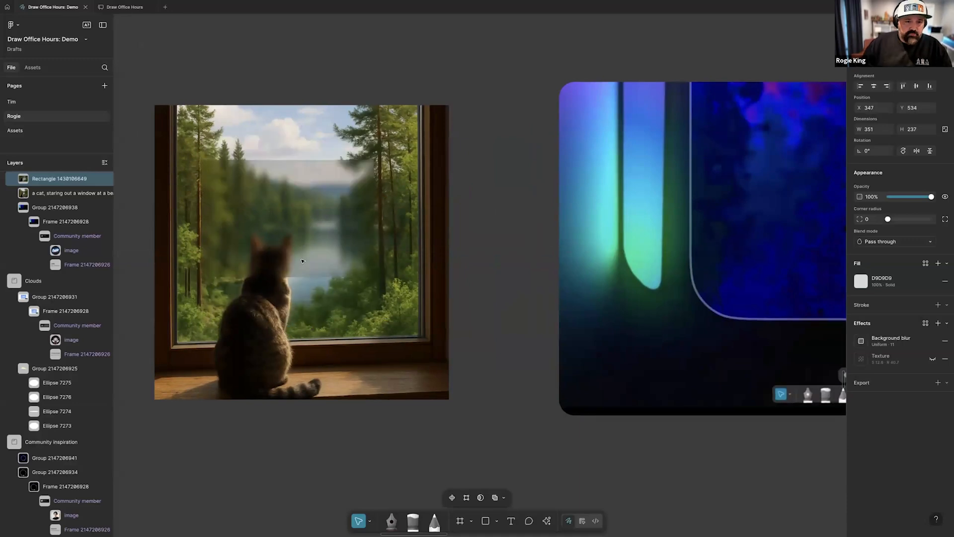
Turn on the glass rectangle's texture effect and move the rectangle to X 376, Y 608 over the cat picture
left_click(932, 360)
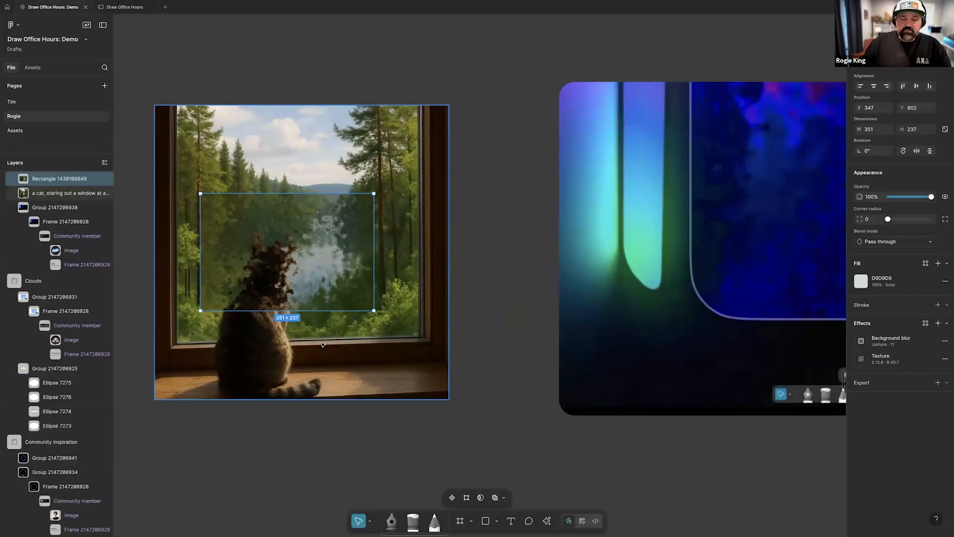
left_click_drag(298, 284, 309, 259)
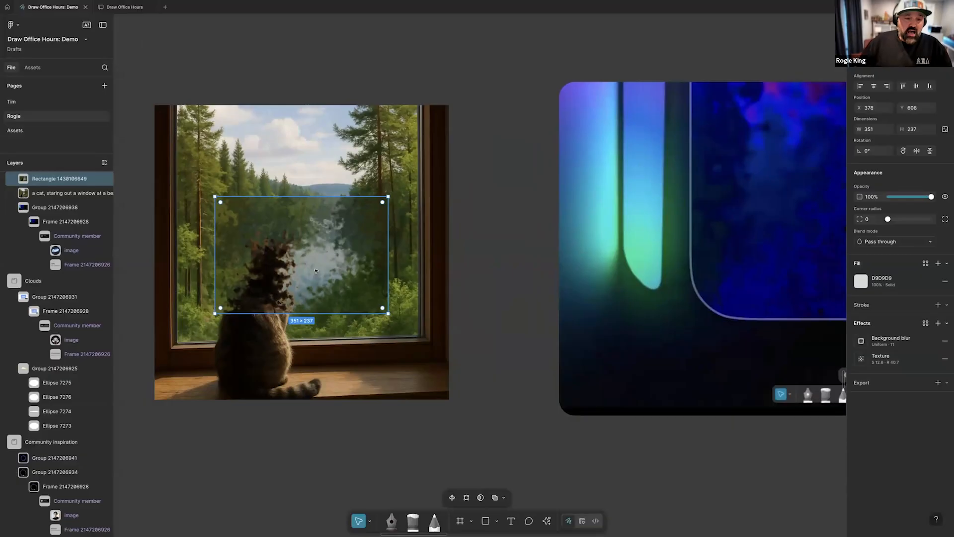
Examine the gradient strip, the stepped Component 1 and the finished zigzag pattern in the Abstract backgrounds frame
scroll(316, 270, "down", 2)
scroll(314, 270, "down", 3)
scroll(358, 280, "right", 3)
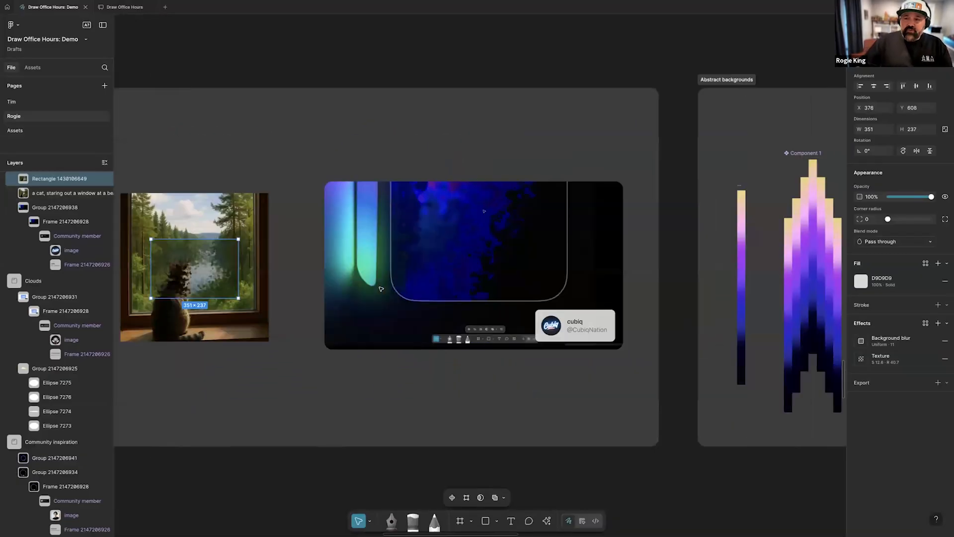
scroll(381, 289, "right", 10)
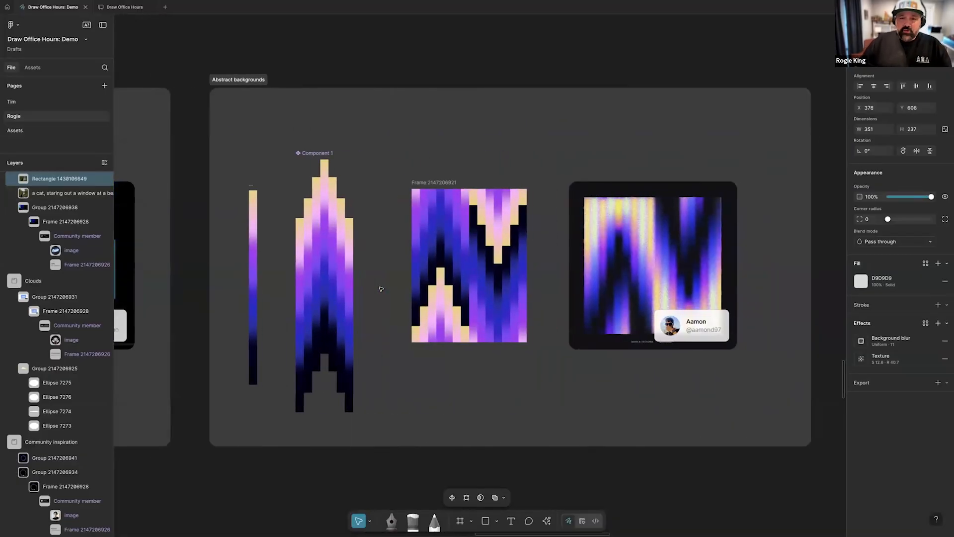
scroll(382, 289, "right", 1)
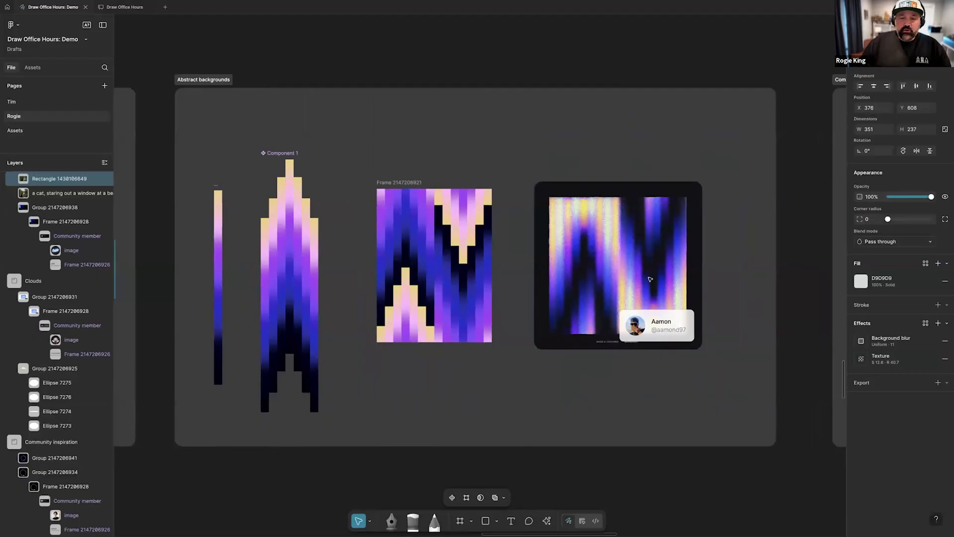
scroll(645, 270, "up", 3)
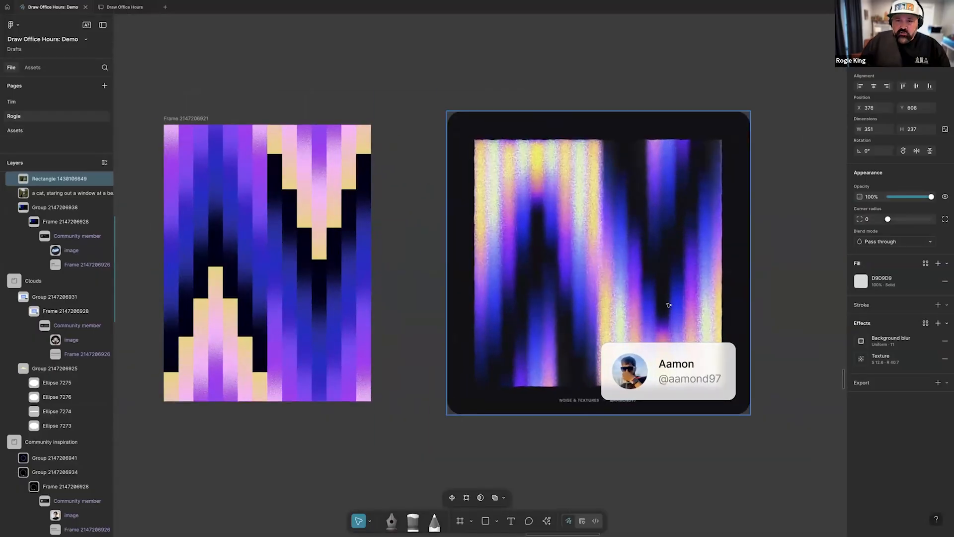
scroll(576, 295, "left", 5)
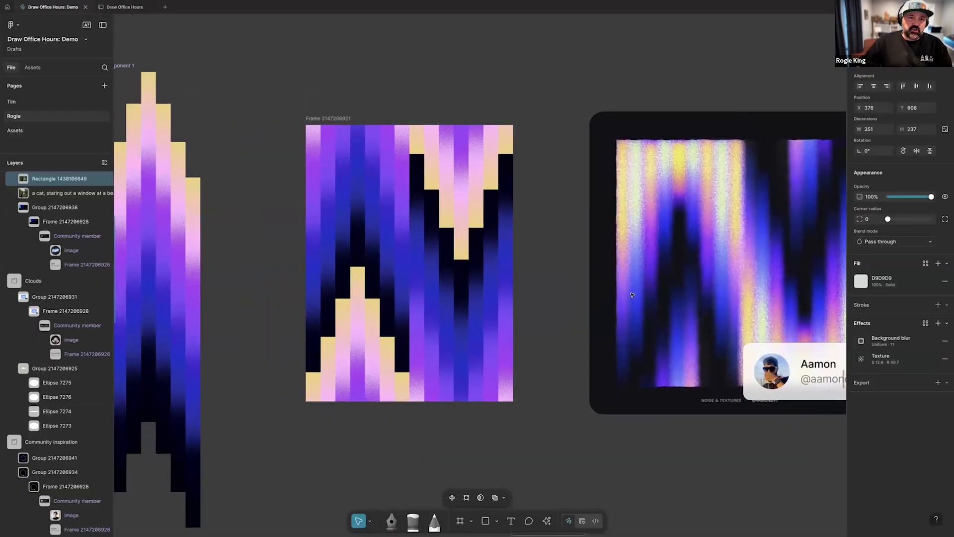
scroll(547, 294, "down", 2)
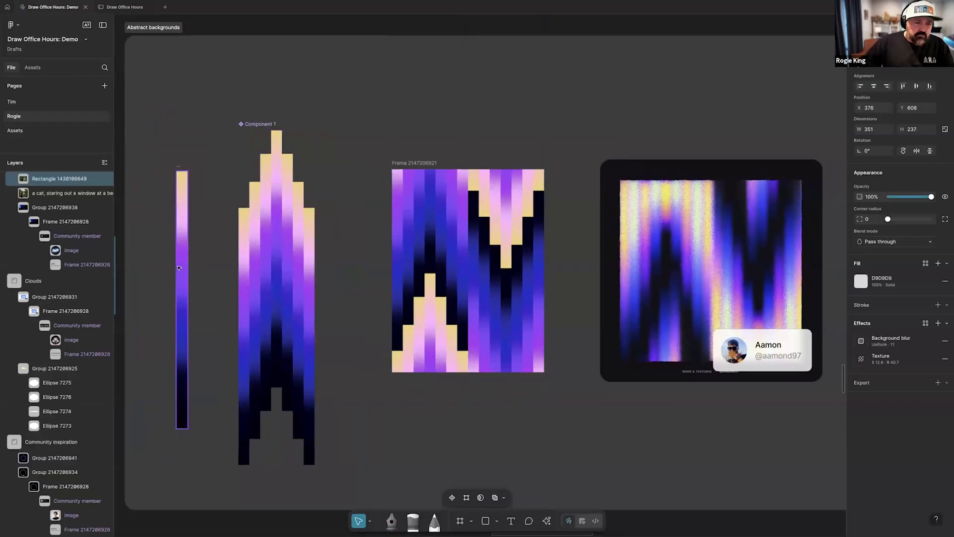
scroll(168, 290, "up", 3)
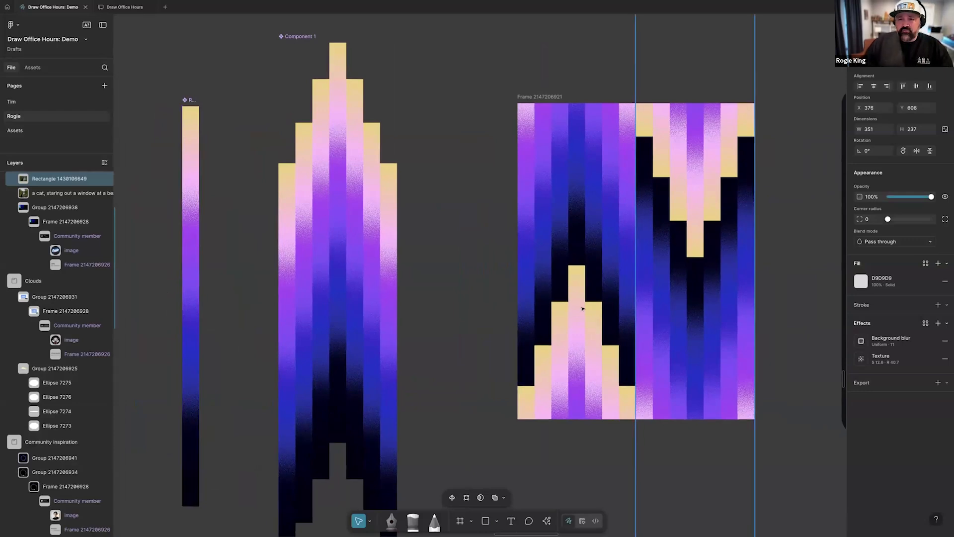
scroll(490, 253, "down", 3)
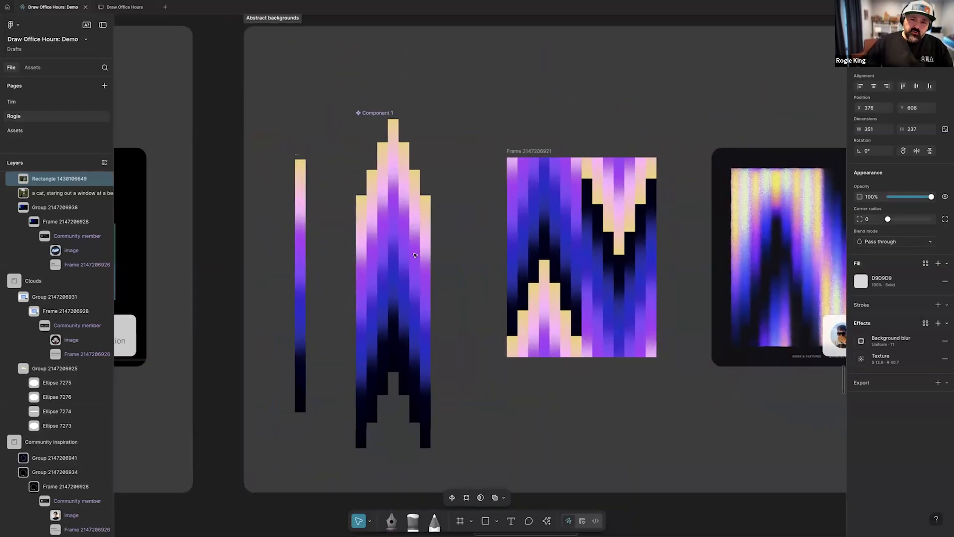
Compare the zigzag artwork with the texture effect of the narrow strip's color group switched off and on again
left_click(303, 233)
left_click(83, 211)
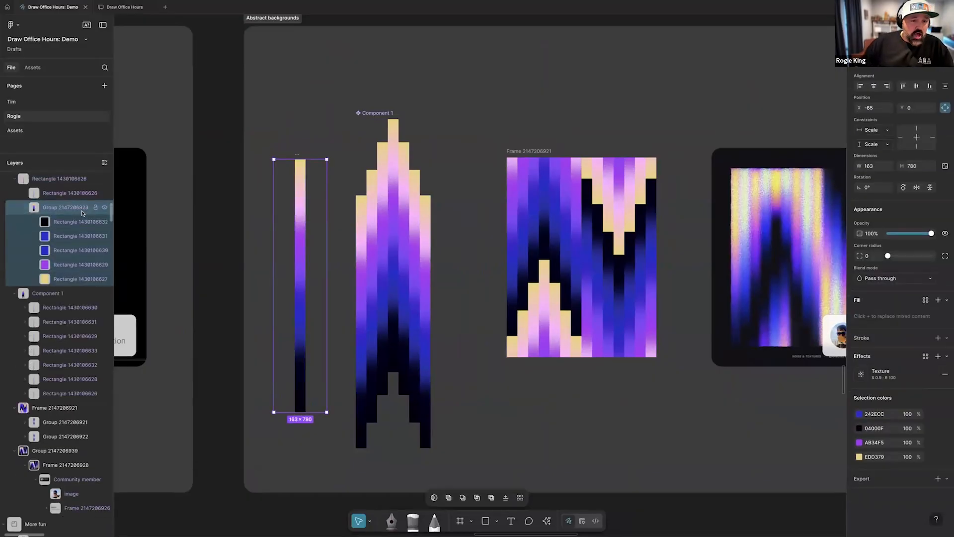
left_click(933, 377)
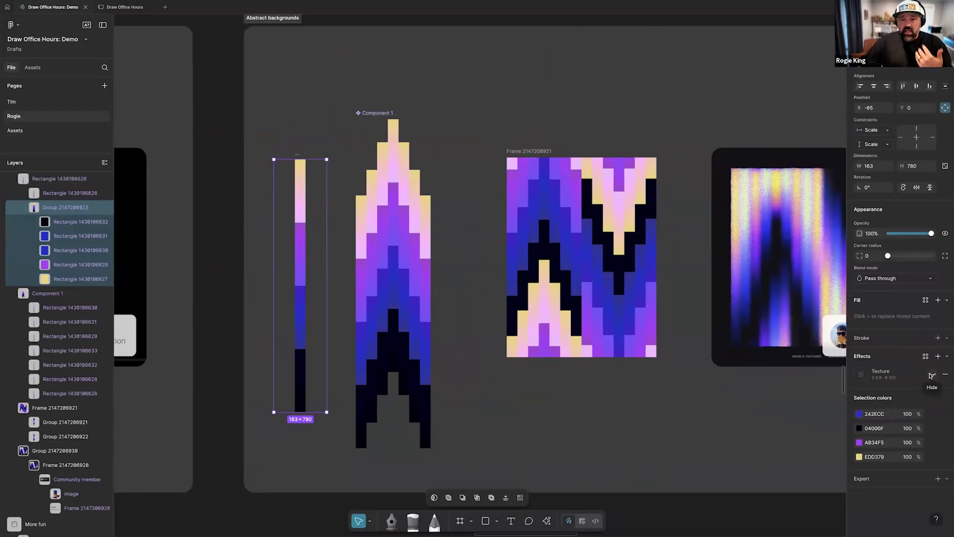
left_click(933, 375)
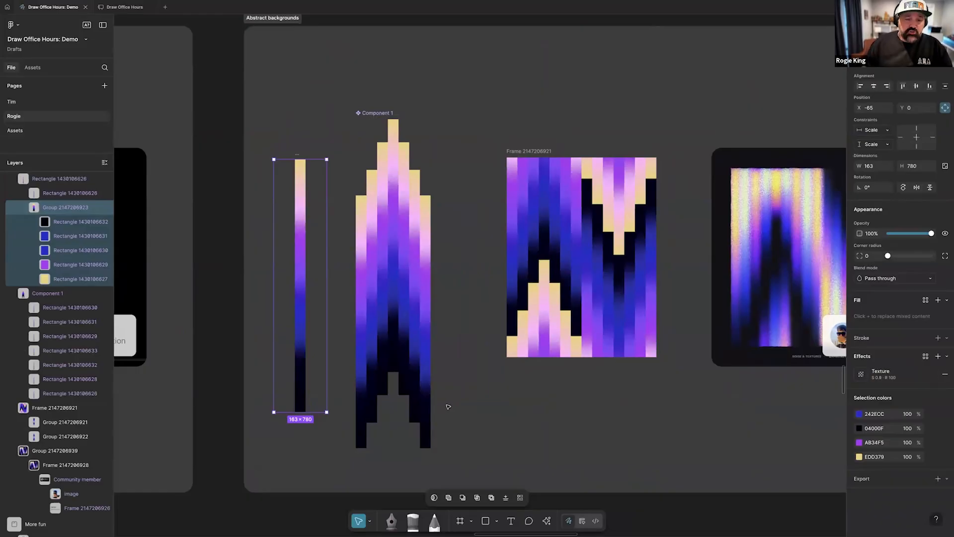
Examine the glowing eclipse artwork beside its reference image in the Community inspiration frame
scroll(448, 406, "down", 3)
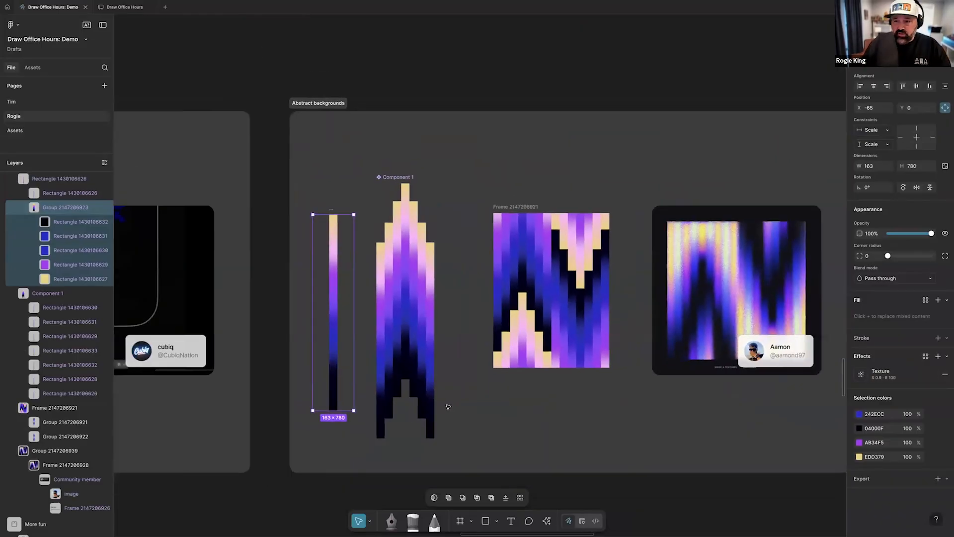
scroll(448, 407, "right", 9)
scroll(449, 407, "right", 6)
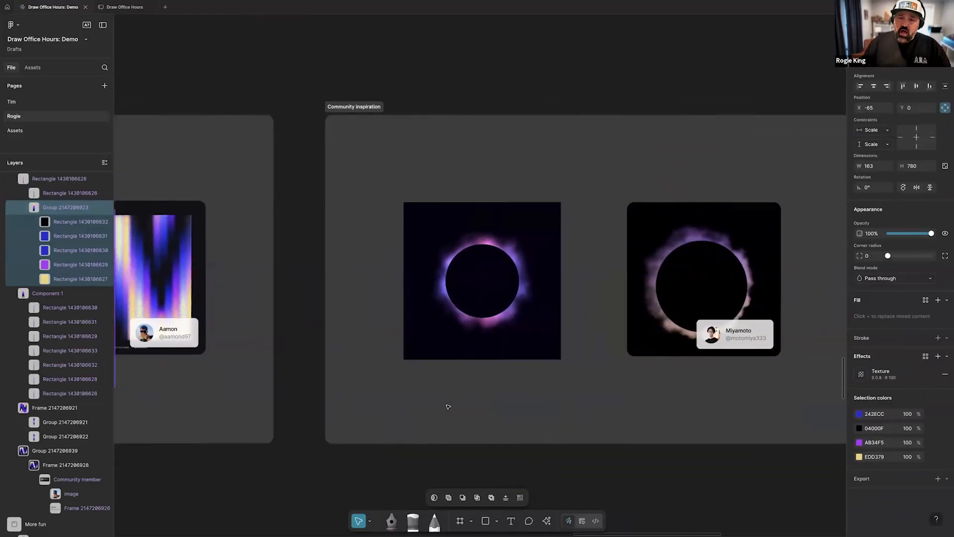
scroll(384, 410, "right", 2)
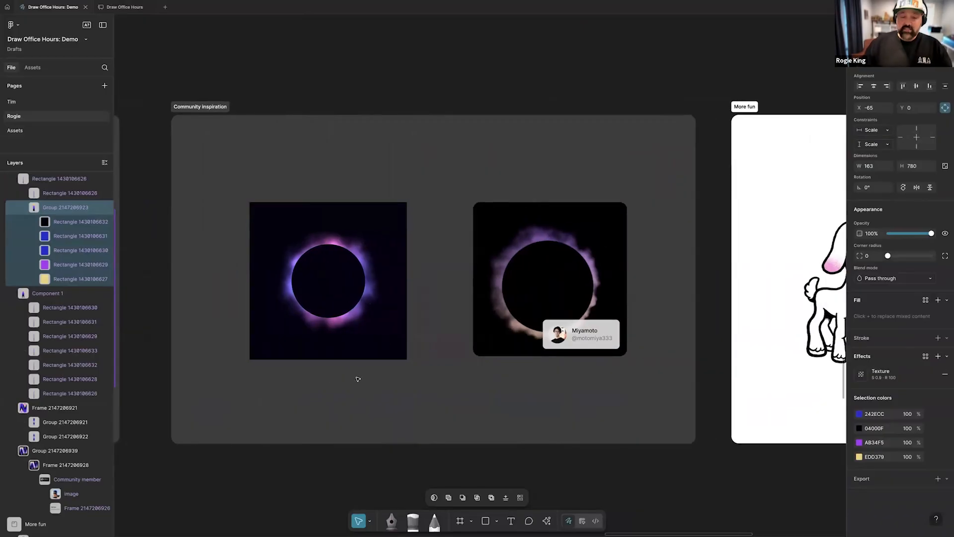
scroll(358, 379, "up", 3)
scroll(357, 379, "down", 3)
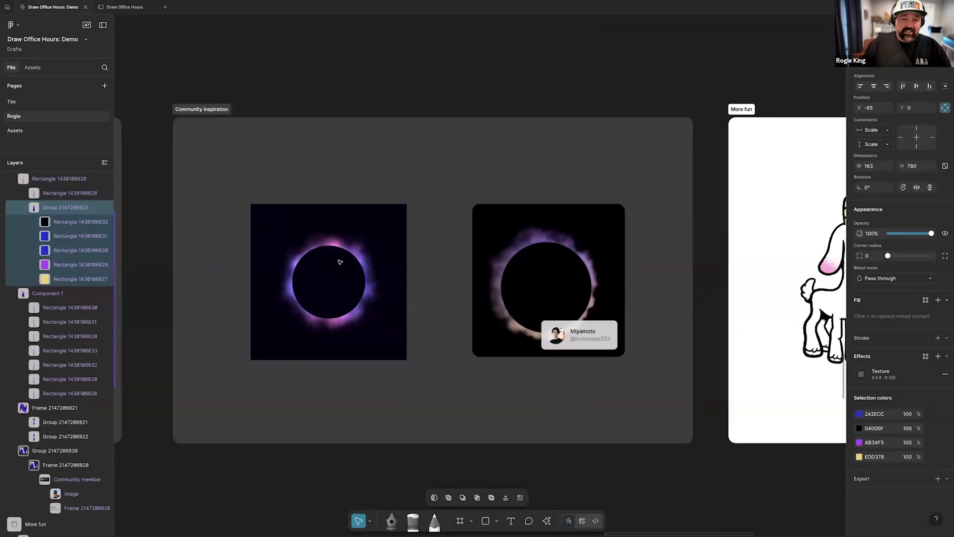
Turn off the texture effect of the pink radial gradient vector on the goat's muzzle in the More fun frame
scroll(429, 315, "right", 15)
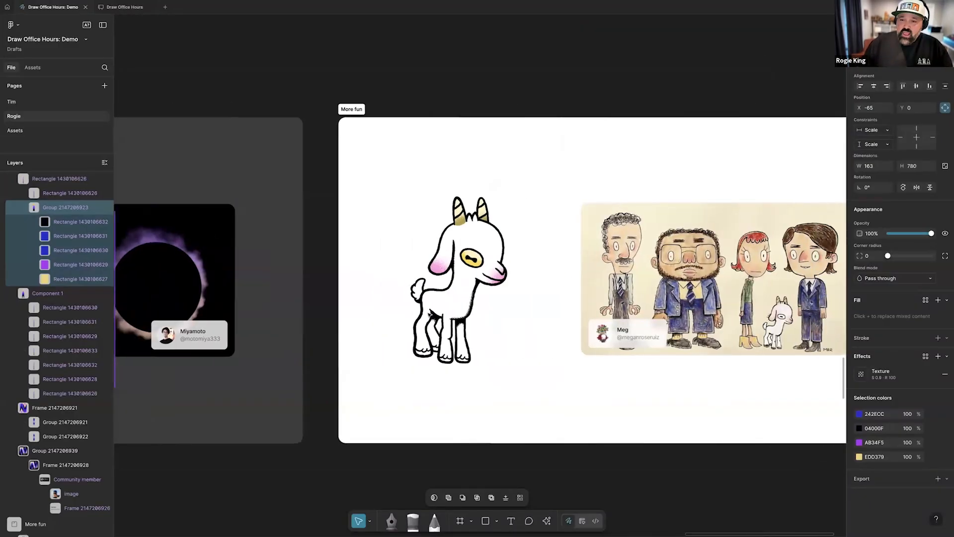
scroll(429, 314, "right", 4)
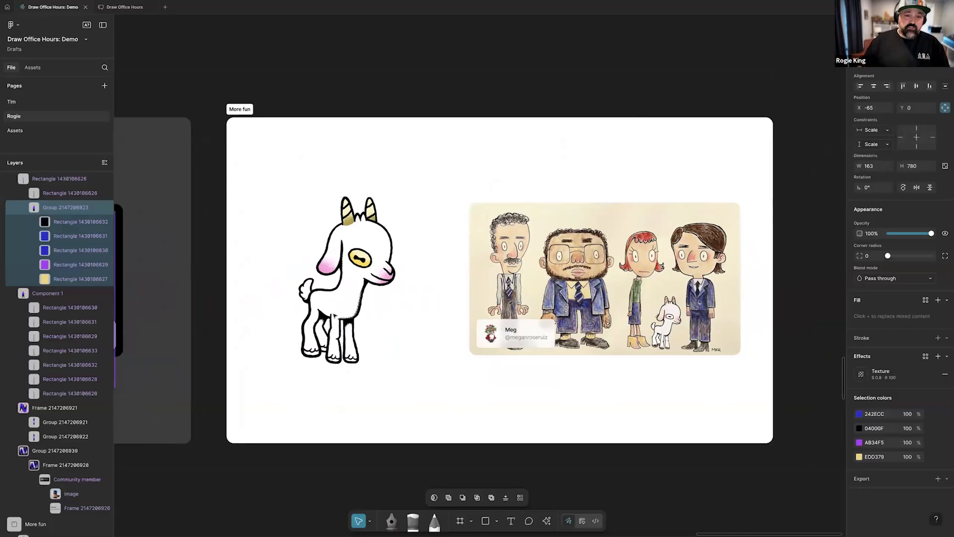
scroll(406, 264, "up", 3)
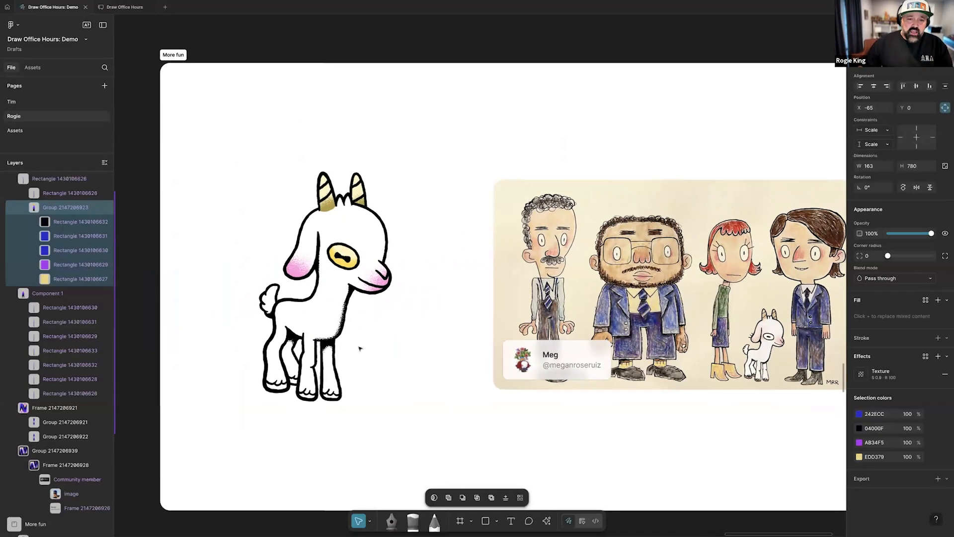
scroll(313, 293, "up", 3)
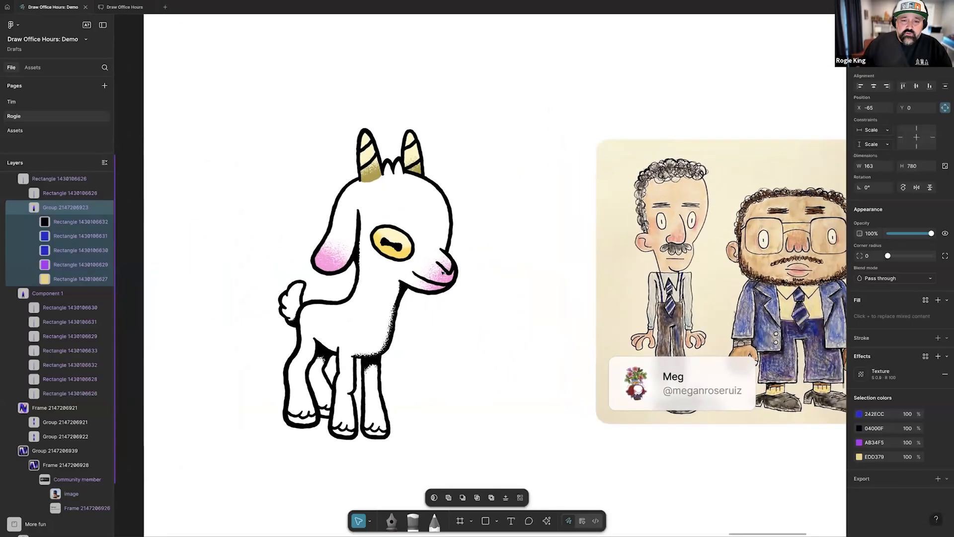
left_click(435, 294)
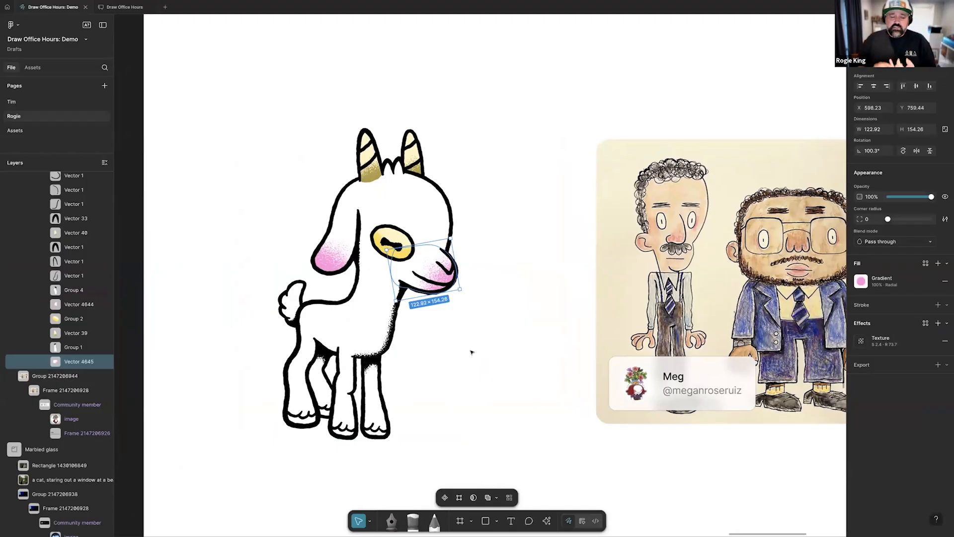
left_click(933, 343)
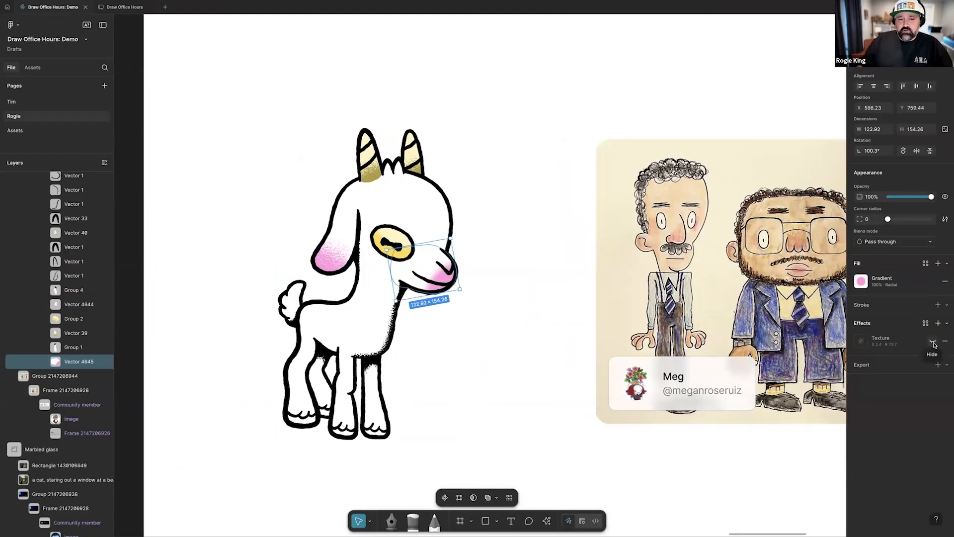
Turn the texture effect of the pink gradient vector on the goat's muzzle back on
left_click(934, 343)
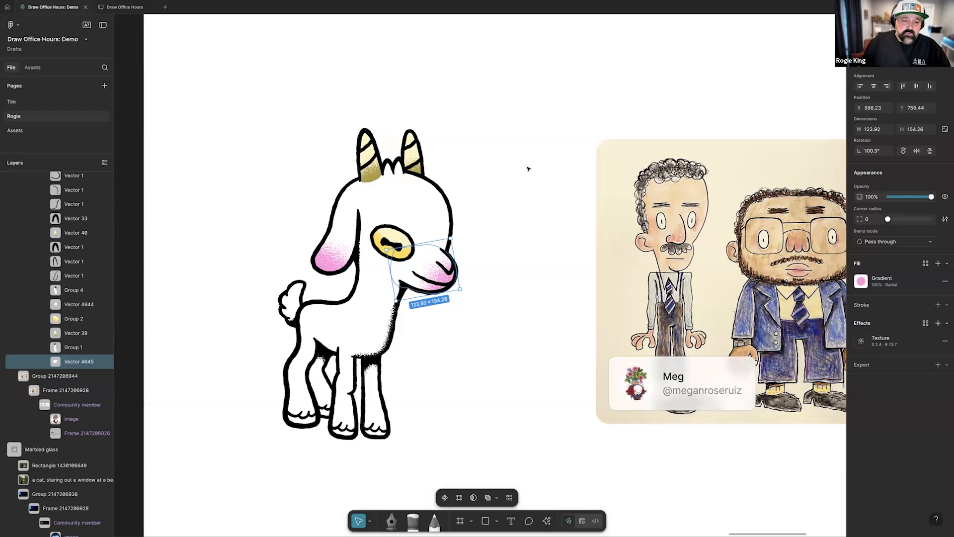
Adjust the variable stroke width at the middle of the black pupil line in the goat's yellow eye
double_click(393, 240)
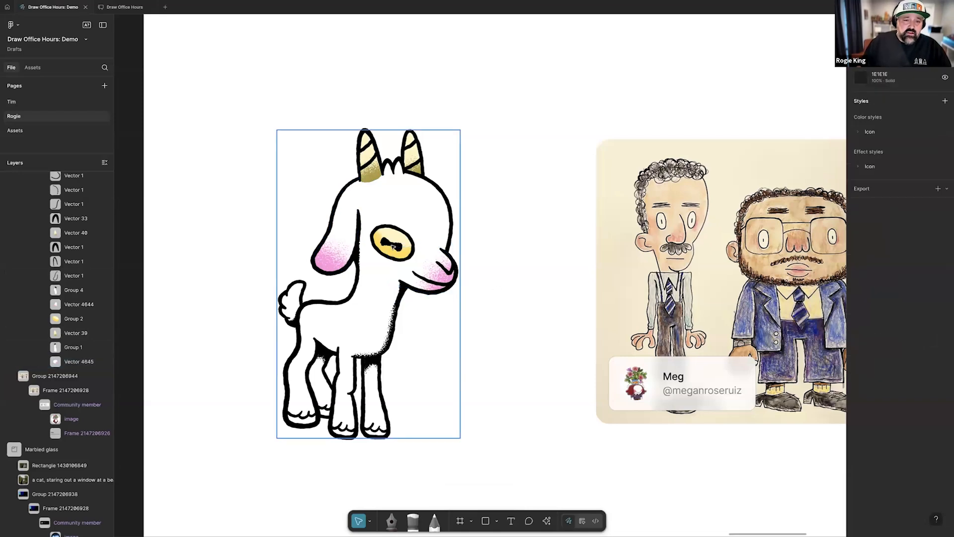
scroll(393, 241, "up", 5)
scroll(393, 245, "up", 2)
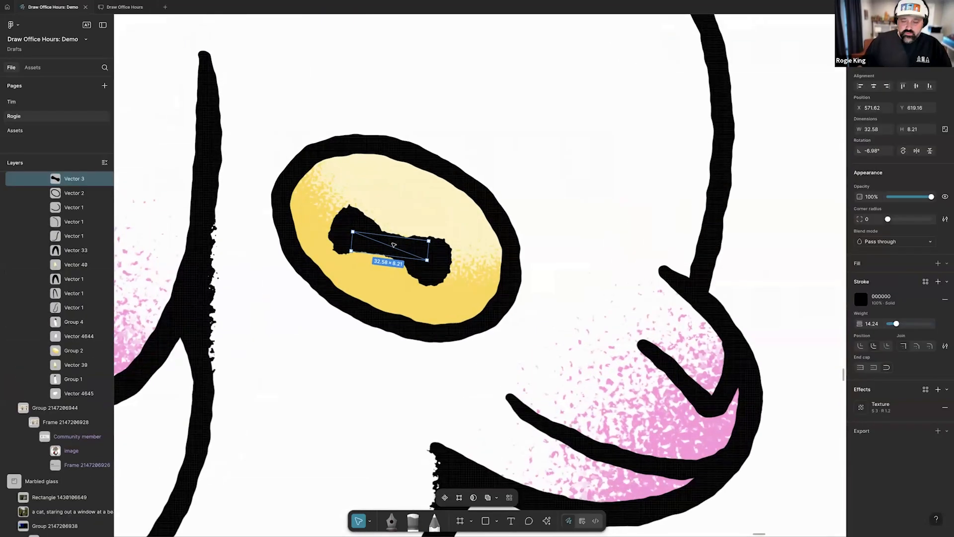
double_click(395, 246)
left_click(507, 499)
mouse_move(387, 260)
left_mouse_down()
mouse_move(381, 277)
mouse_move(388, 257)
left_mouse_up()
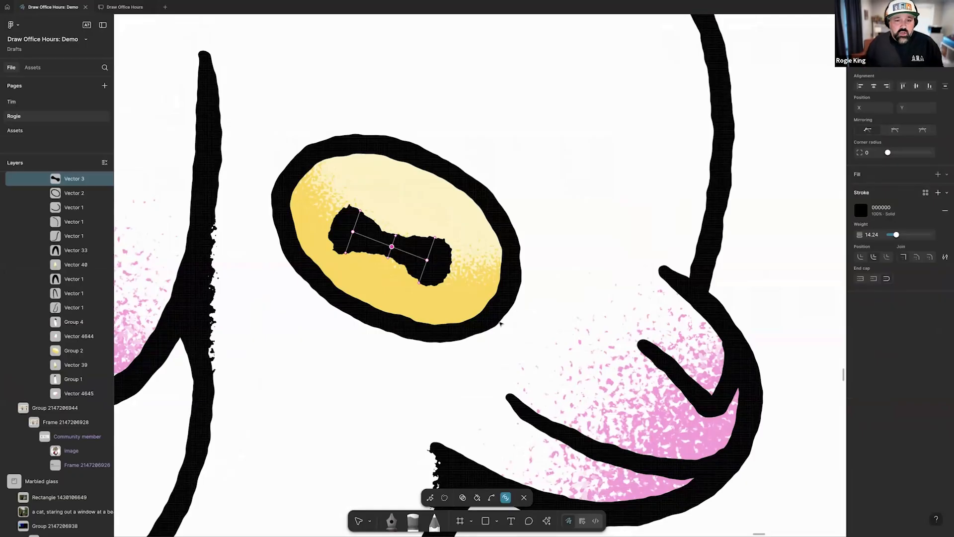
Move the pupil line's upper-left endpoint slightly up and toward the eye's centre, and finish editing the vector
key("v")
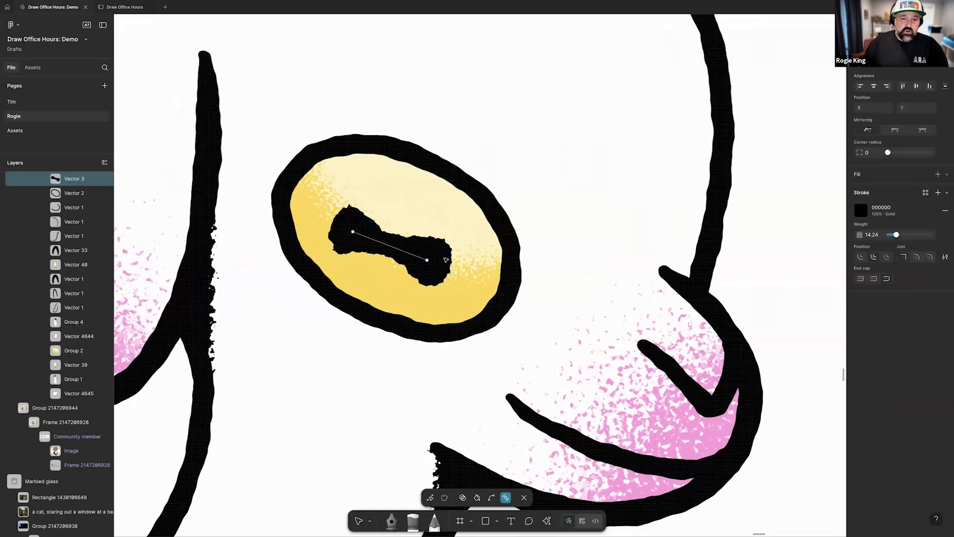
left_click_drag(354, 233, 361, 228)
key("Escape")
key("Escape")
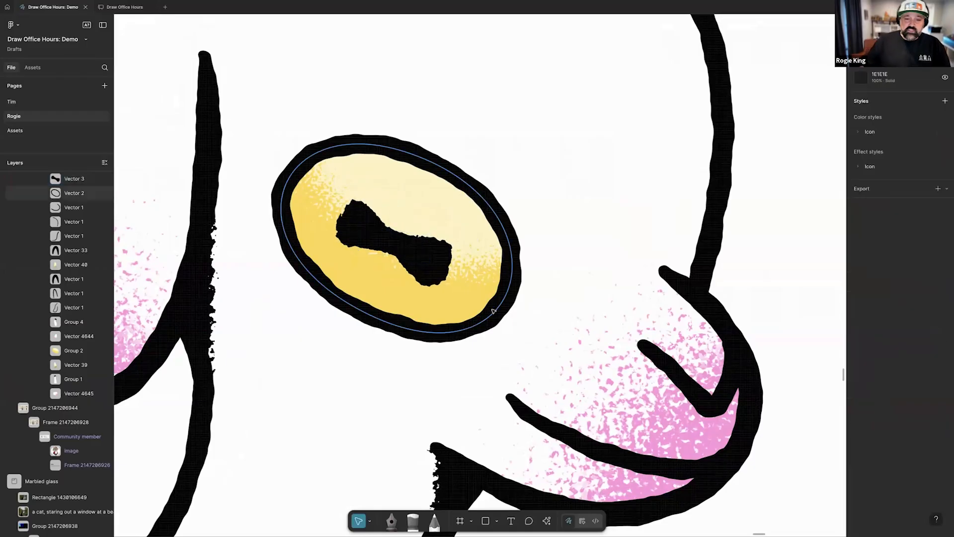
scroll(484, 304, "down", 10)
scroll(494, 311, "down", 5)
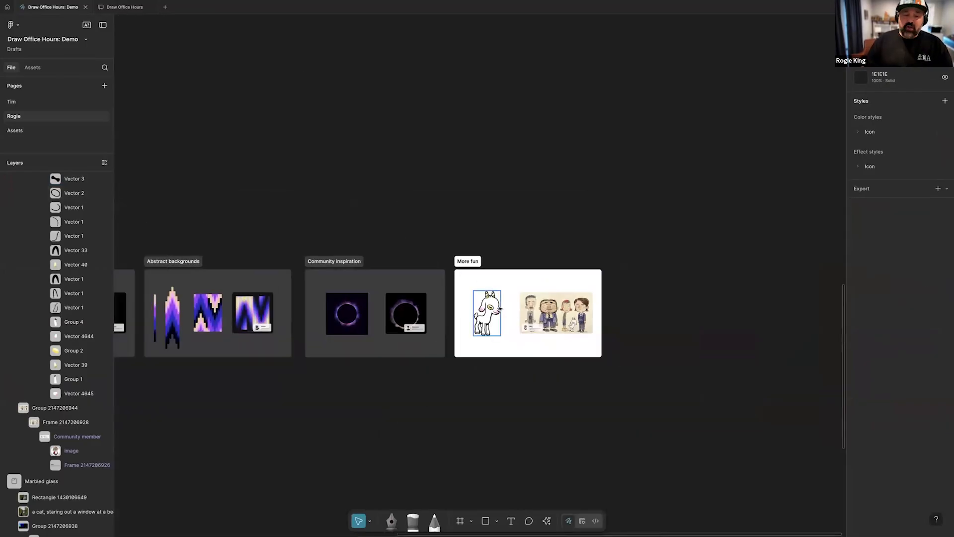
scroll(497, 312, "left", 10)
scroll(497, 311, "down", 3)
scroll(497, 312, "right", 5)
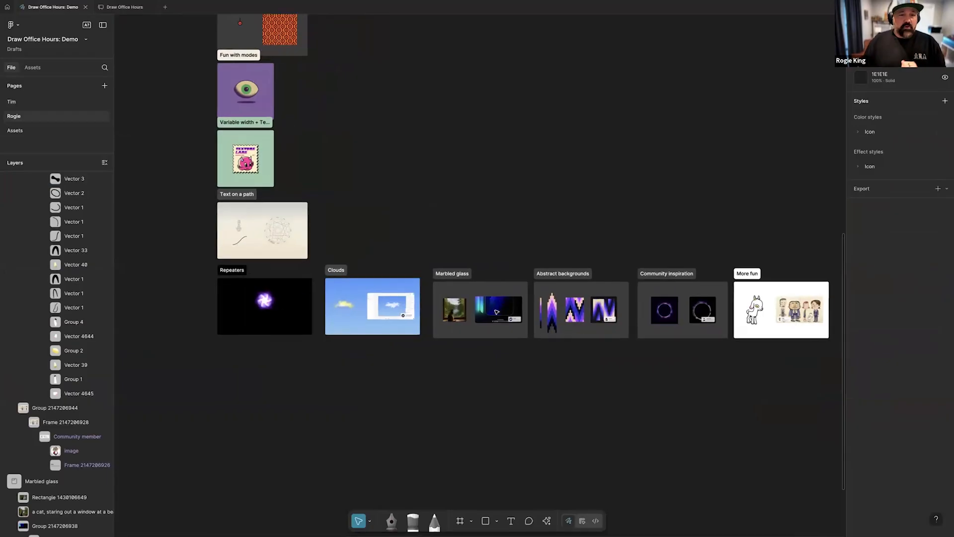